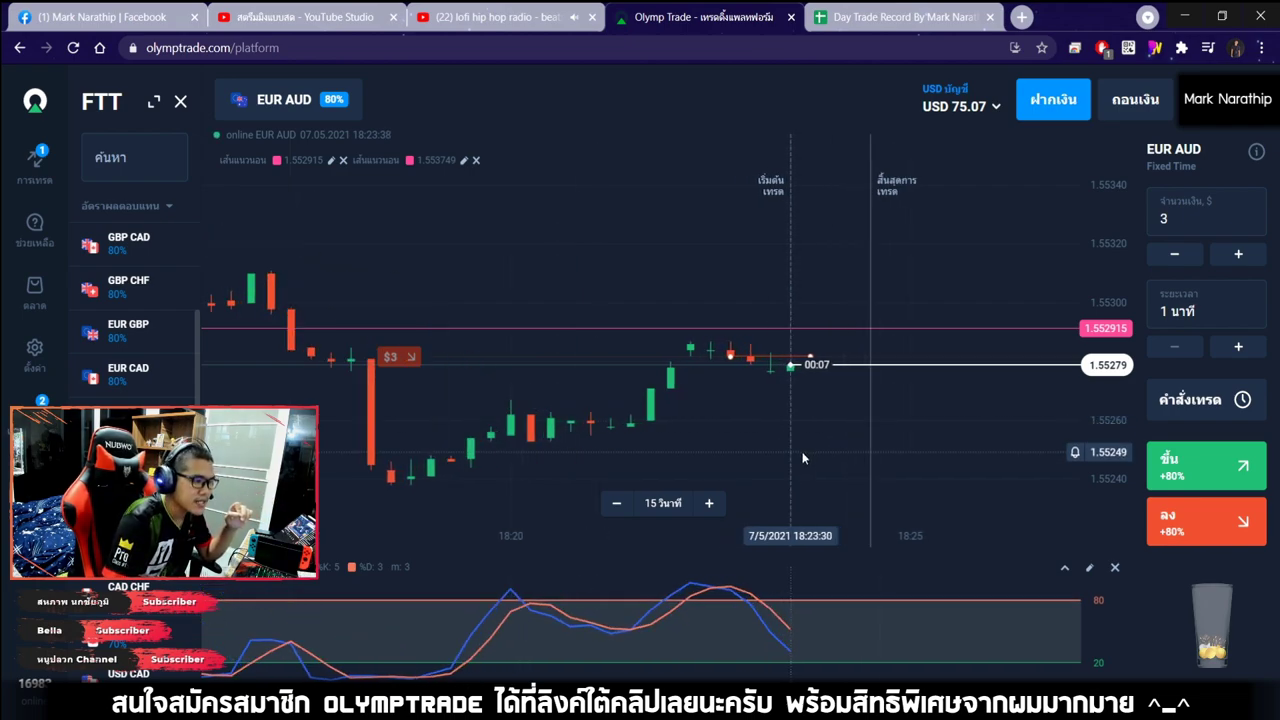
Examine the EUR AUD candles and oscillator around the open $3 down trade through its expiry, and dismiss the closed-trade notification.
scroll(752, 424, up, 3)
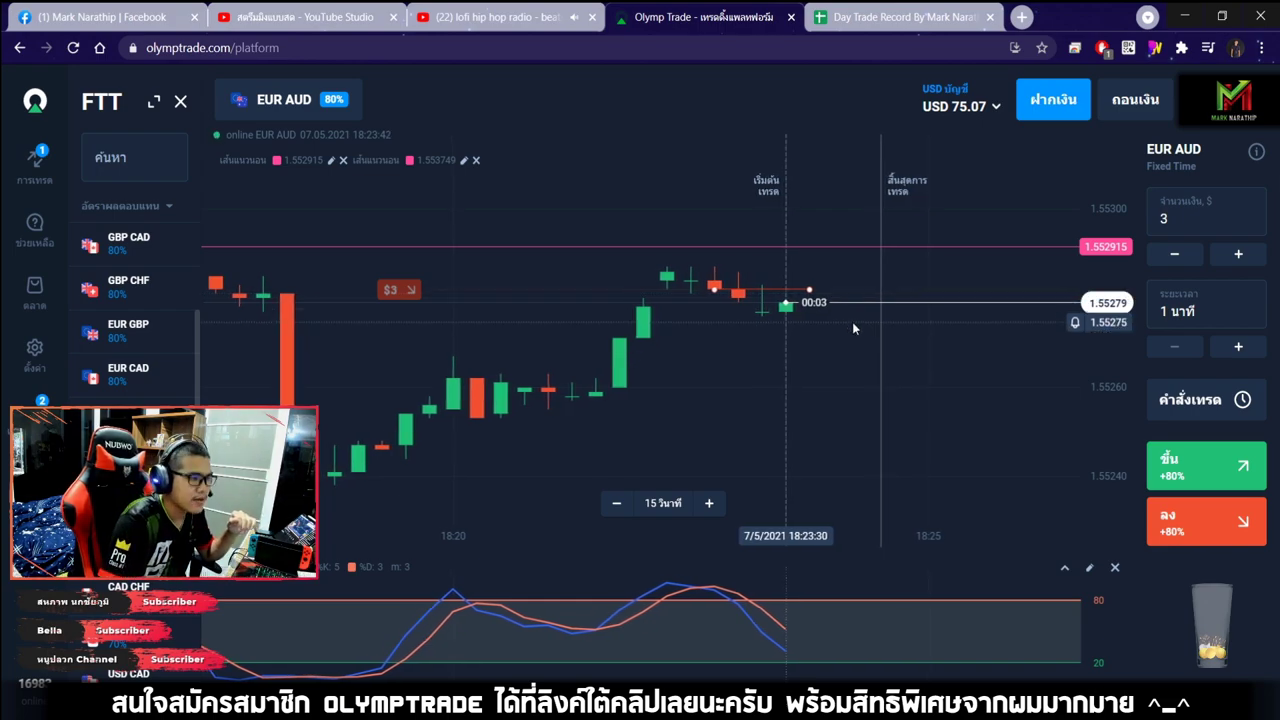
scroll(832, 336, up, 3)
scroll(831, 338, up, 2)
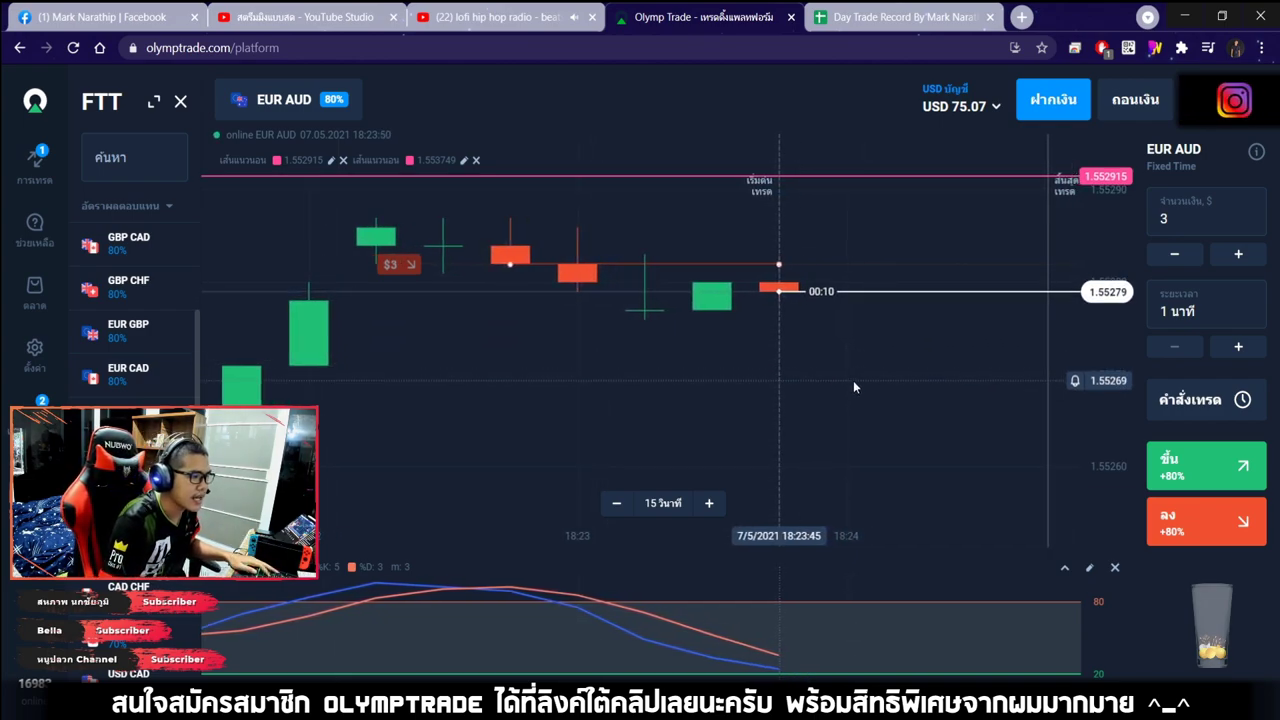
scroll(828, 422, down, 3)
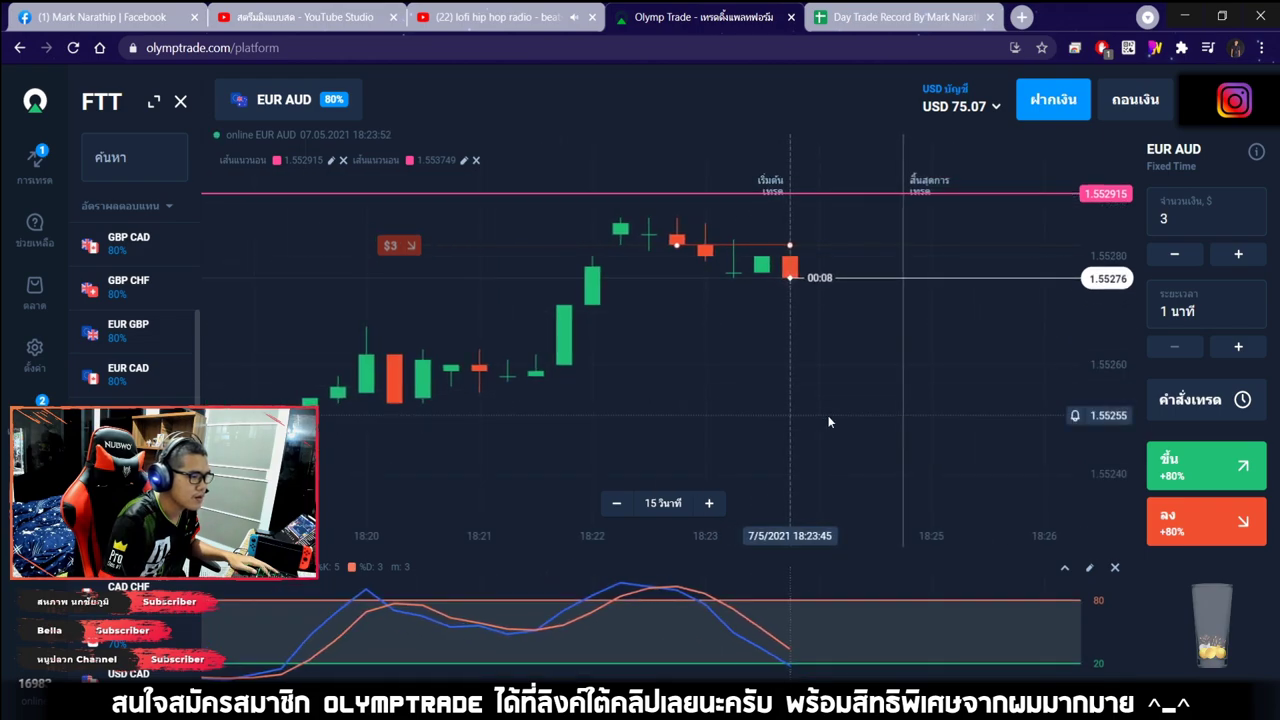
scroll(829, 417, up, 2)
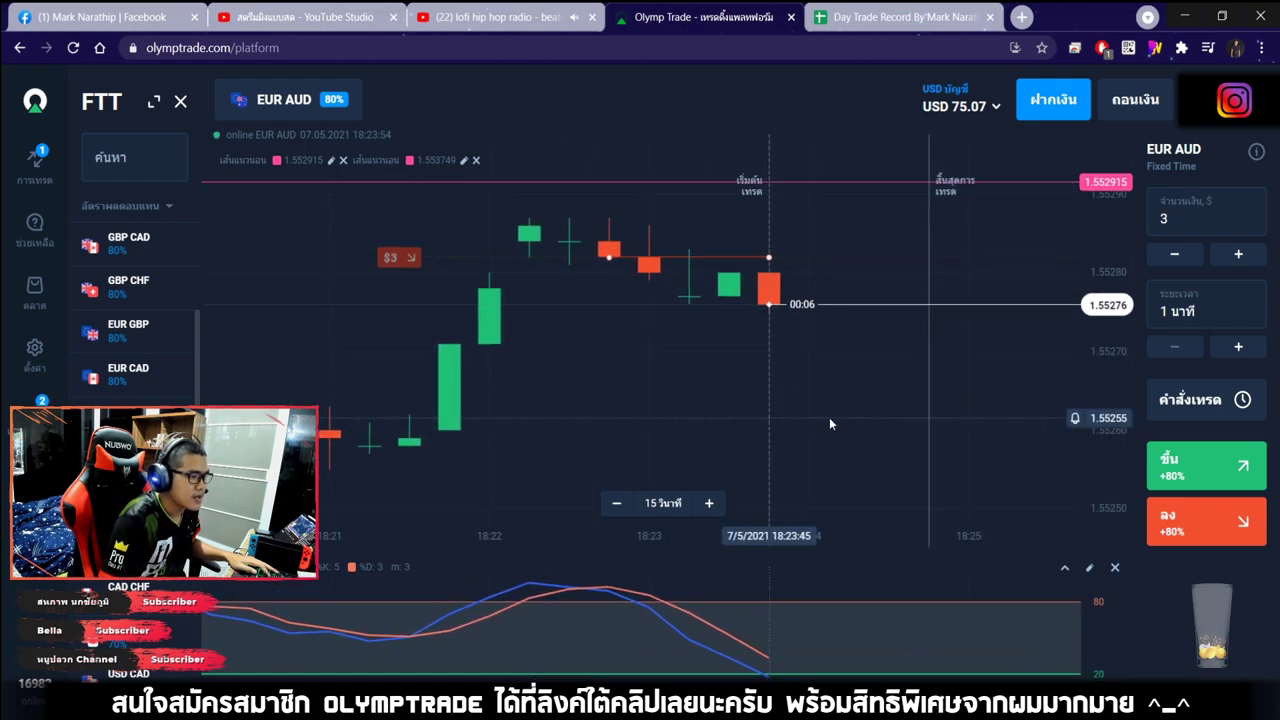
scroll(829, 418, up, 2)
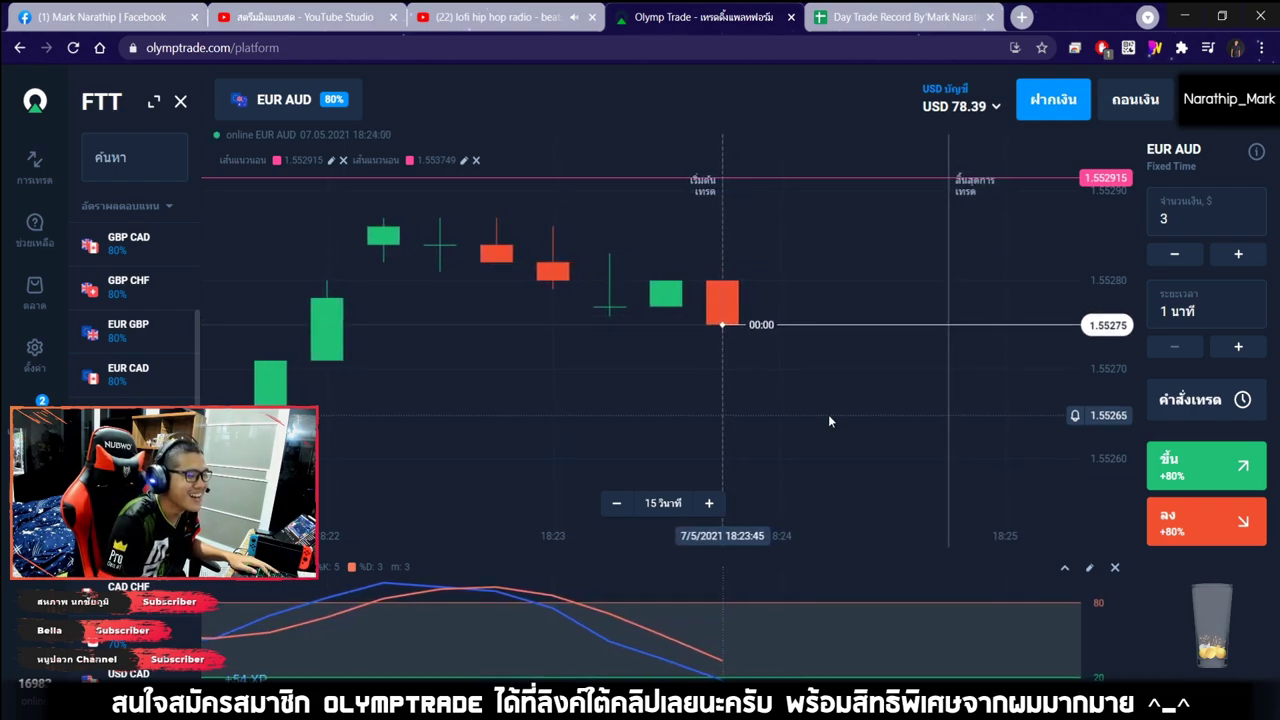
scroll(828, 414, down, 5)
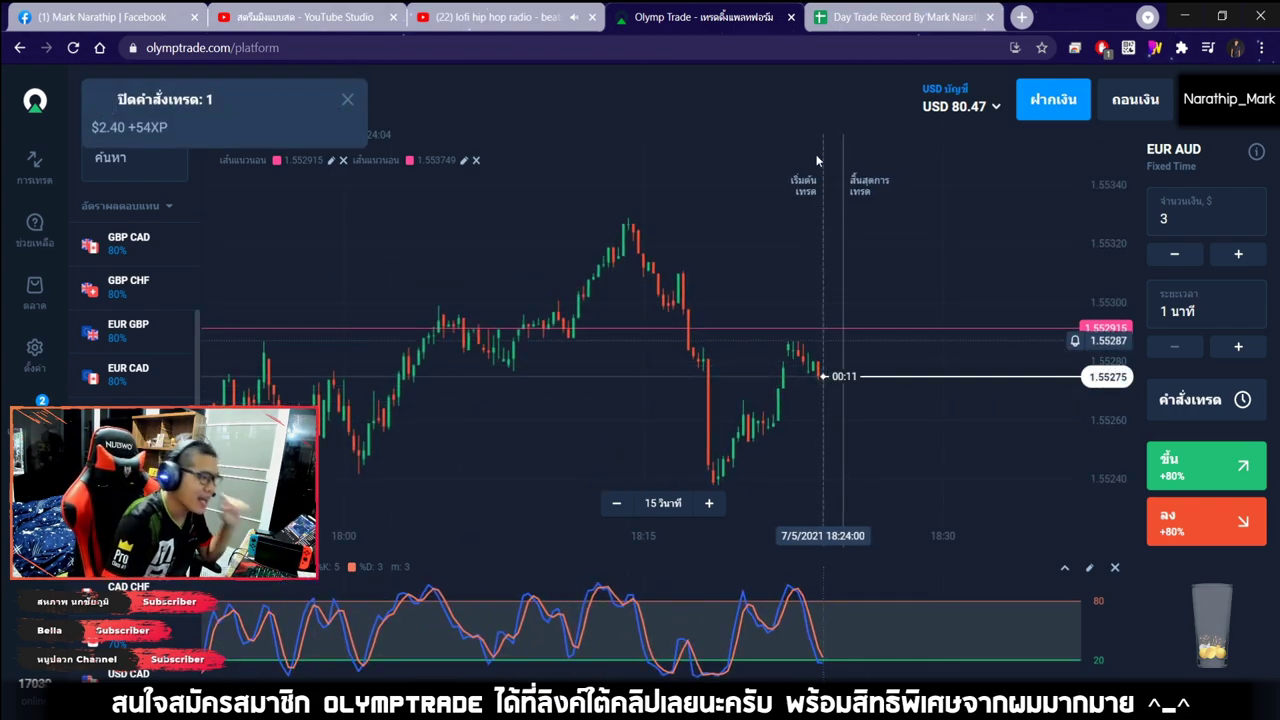
click(350, 101)
Switch to the Day Trade Record spreadsheet and record trade 1 as ชนะ (win) with a profit of 80 percent.
key(ctrl+Tab)
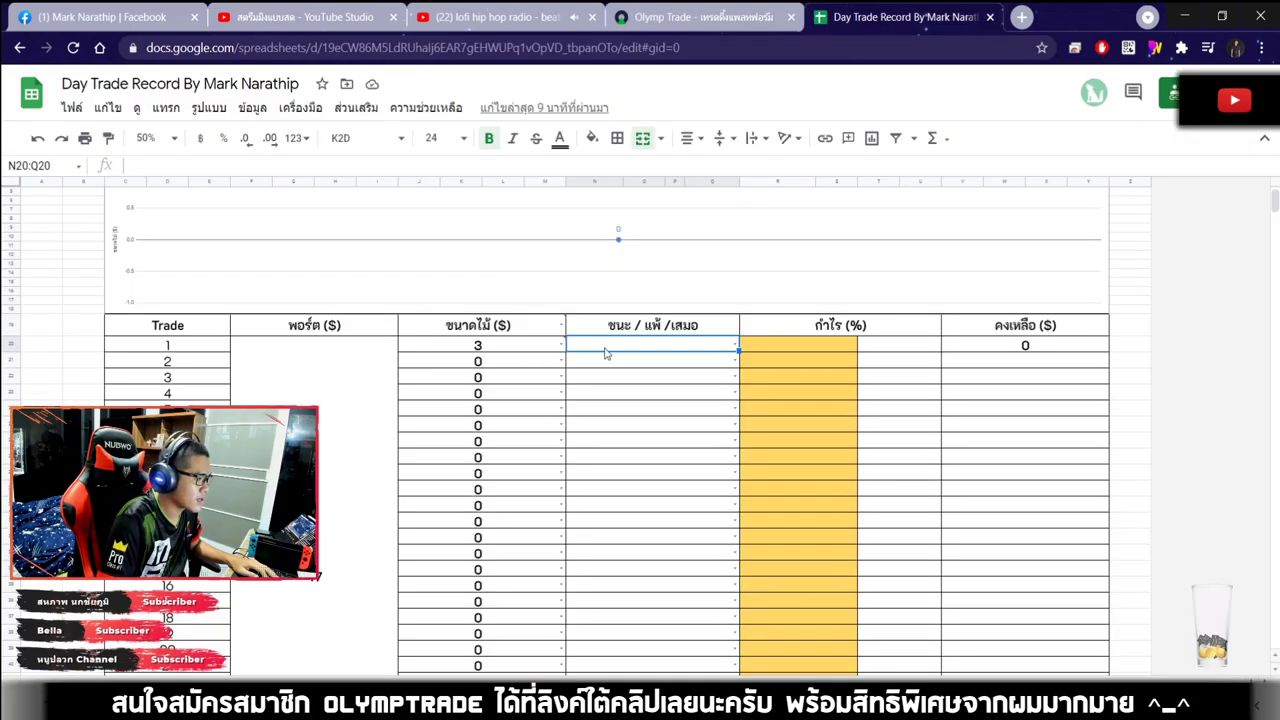
double_click(638, 347)
key(Down)
key(Tab)
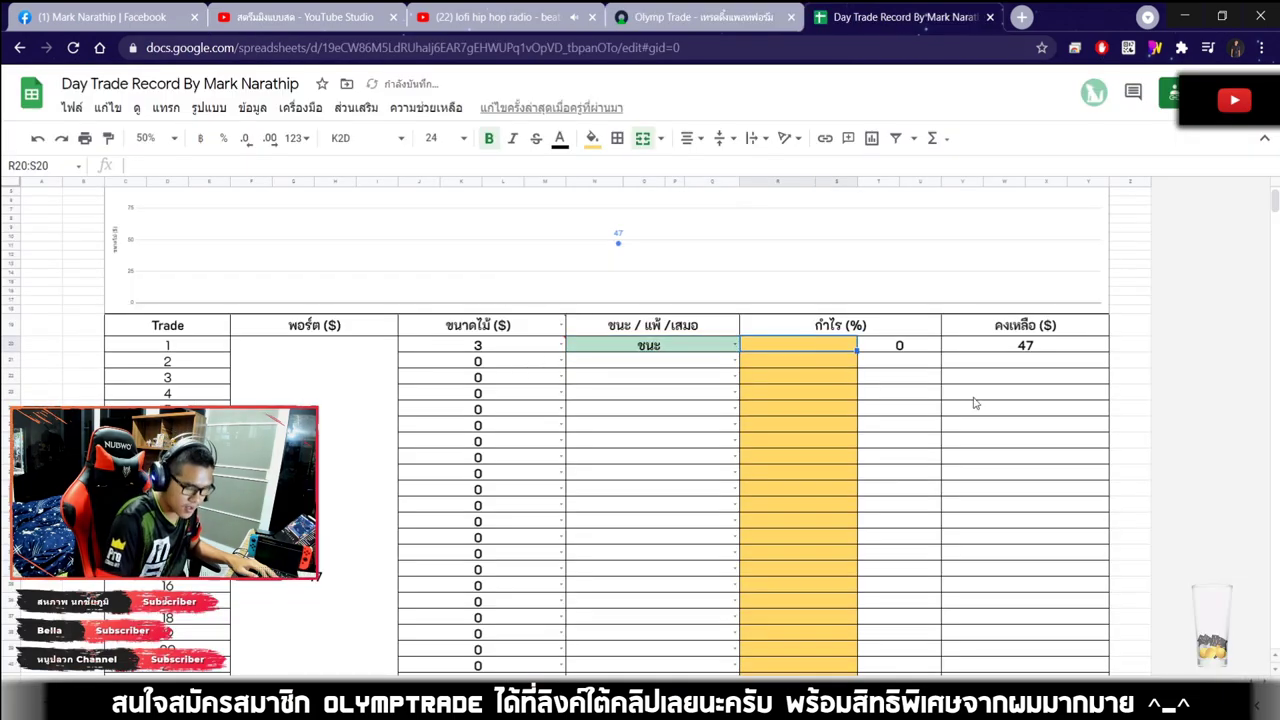
click(700, 17)
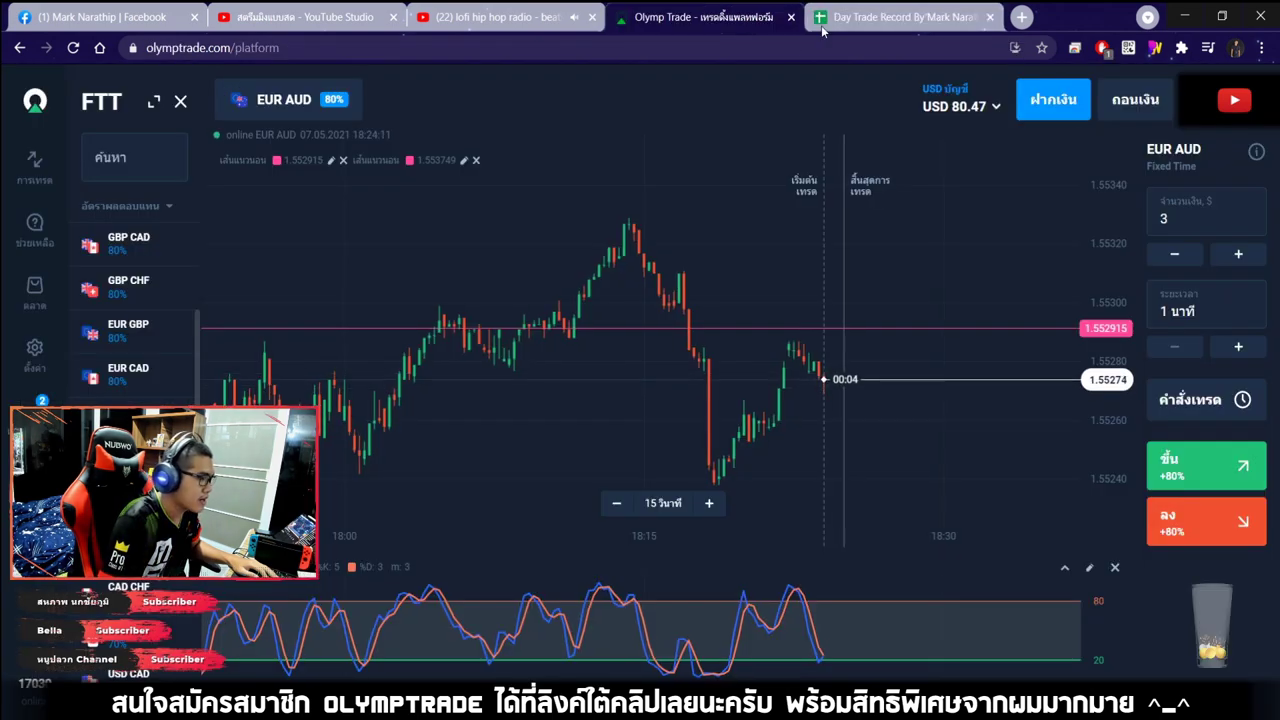
click(900, 17)
text(80)
key(Return)
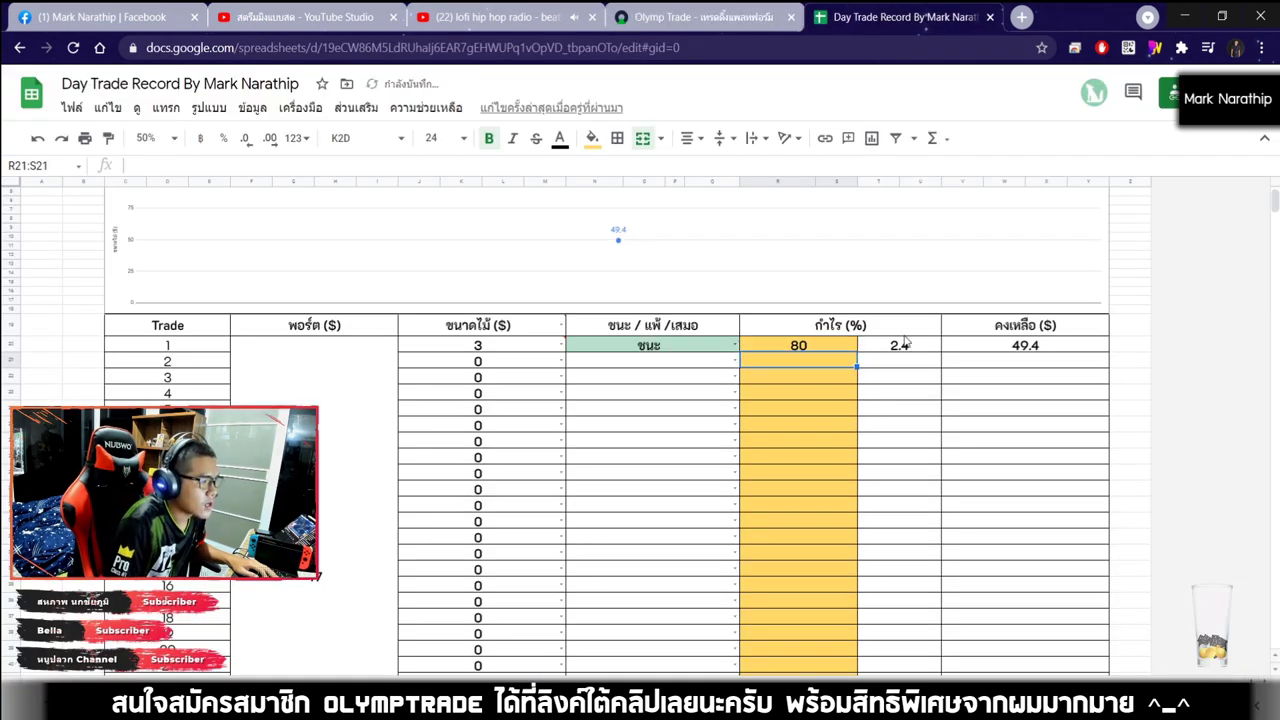
Review the summary row below the 30 trades in the record, including the formula of the total profit cell.
scroll(904, 342, down, 3)
scroll(906, 330, down, 10)
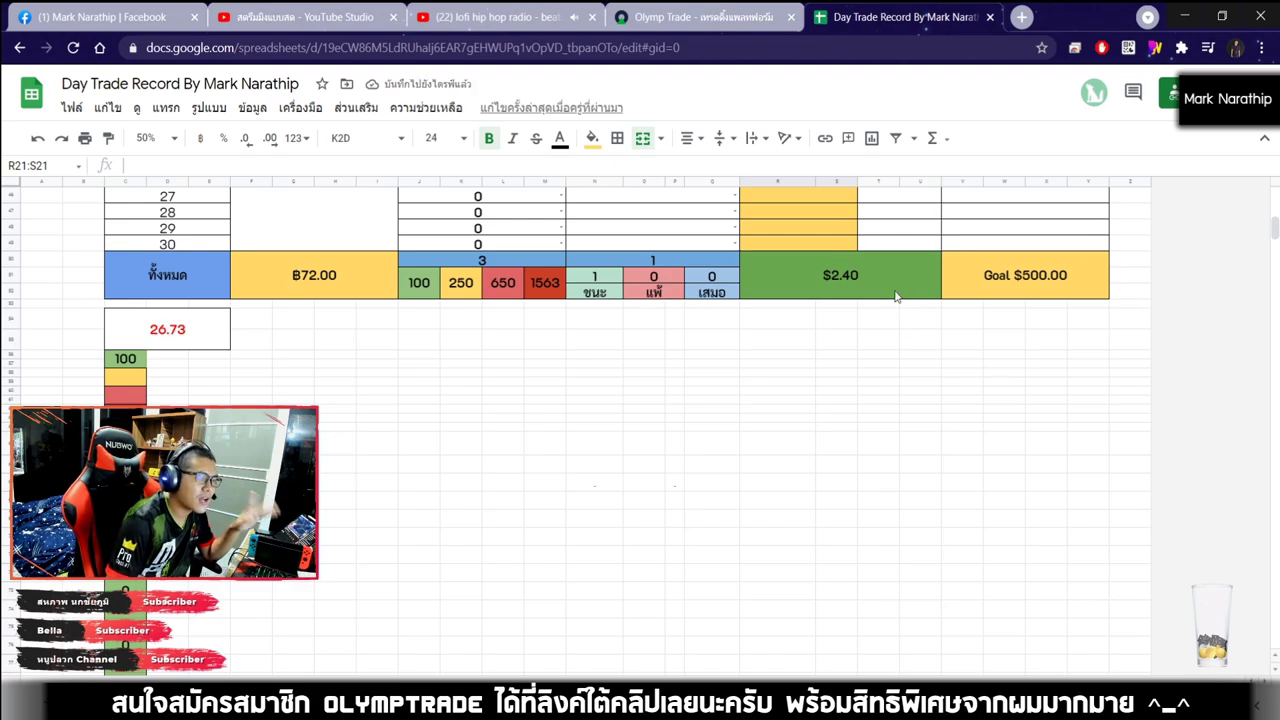
click(896, 297)
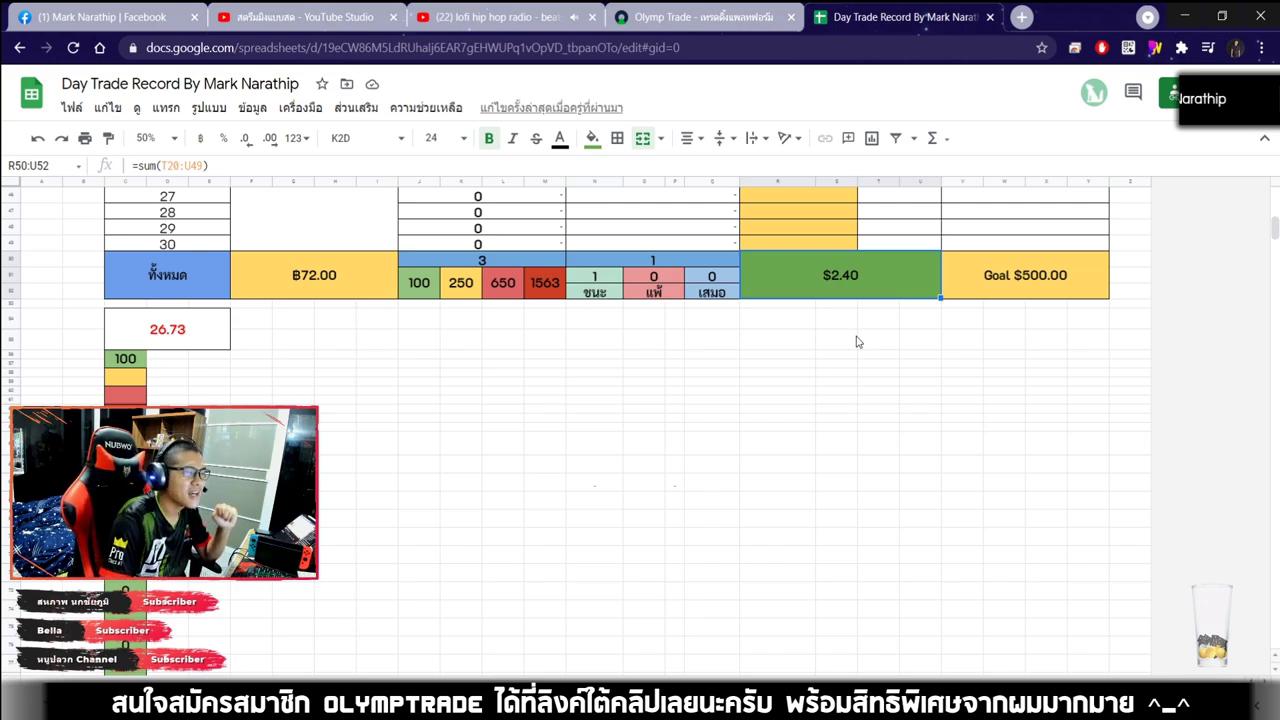
scroll(857, 342, up, 6)
scroll(857, 342, down, 5)
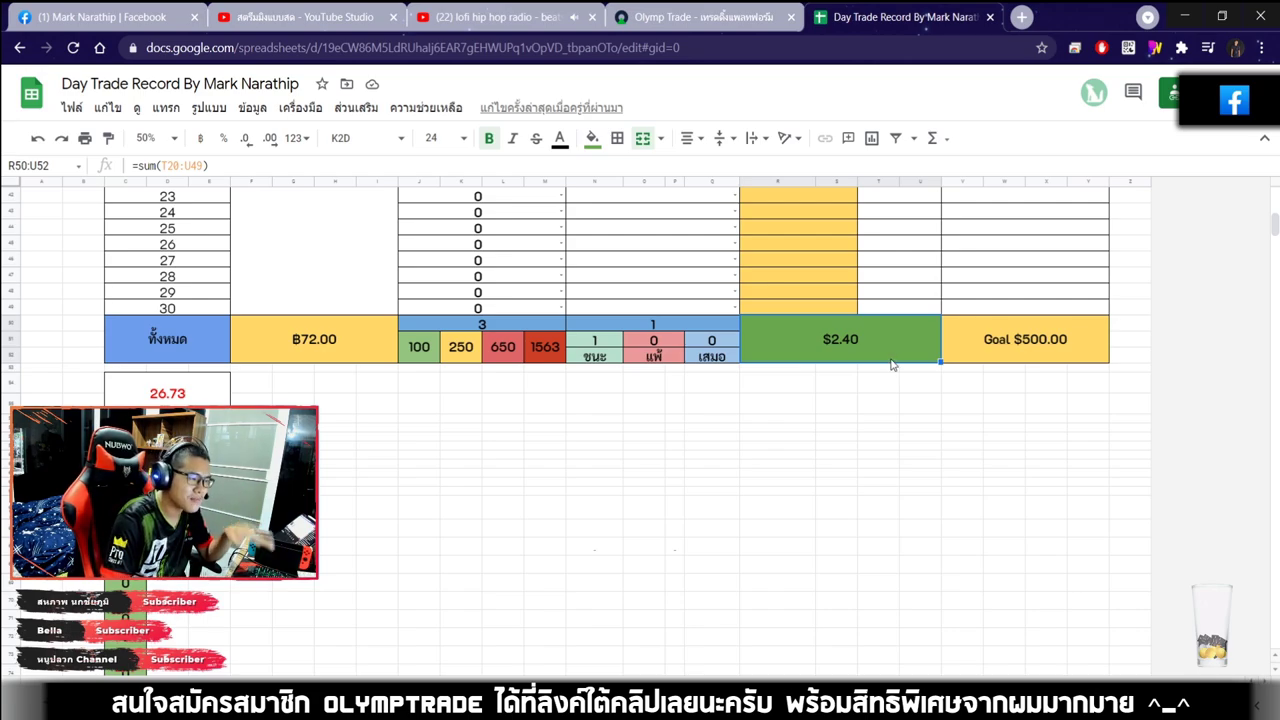
scroll(893, 365, up, 10)
Return to the Olymp Trade platform and examine the longer-term EUR AUD price history.
key(ctrl+shift+Tab)
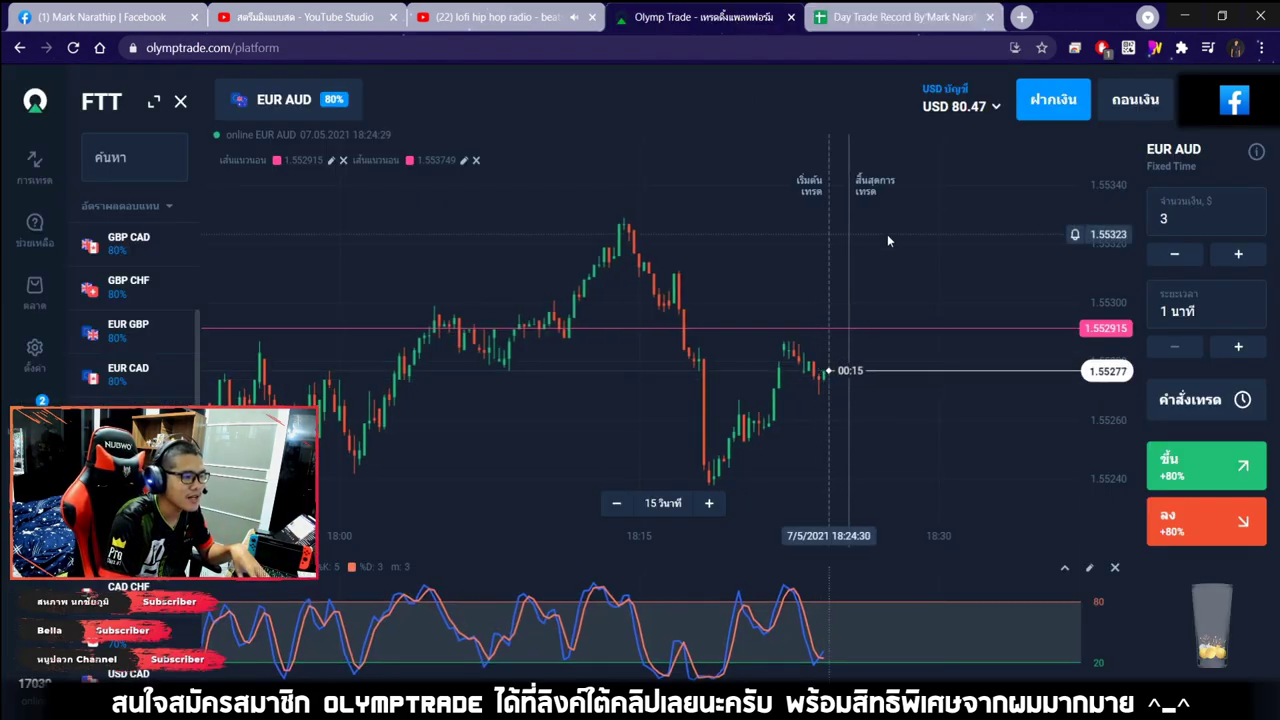
scroll(850, 228, down, 4)
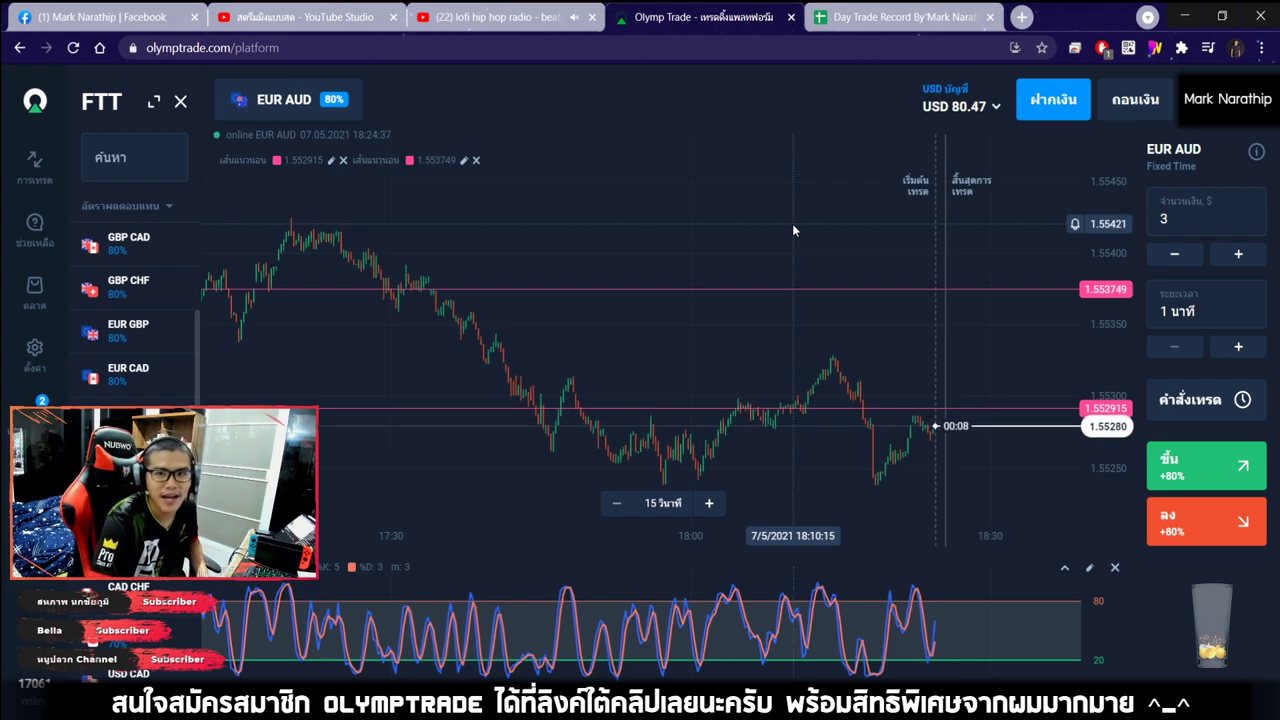
drag(792, 230, 614, 217)
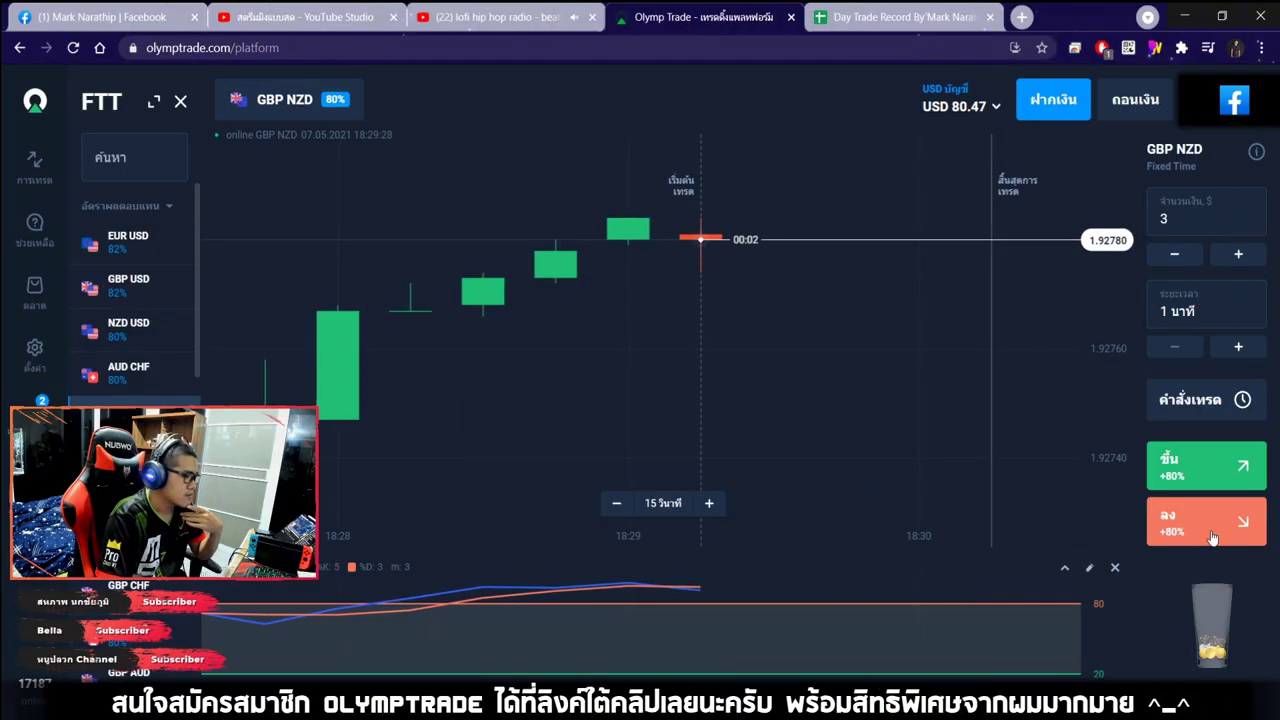
Place a $3 down trade on GBP NZD with a duration of 1 minute.
click(1211, 538)
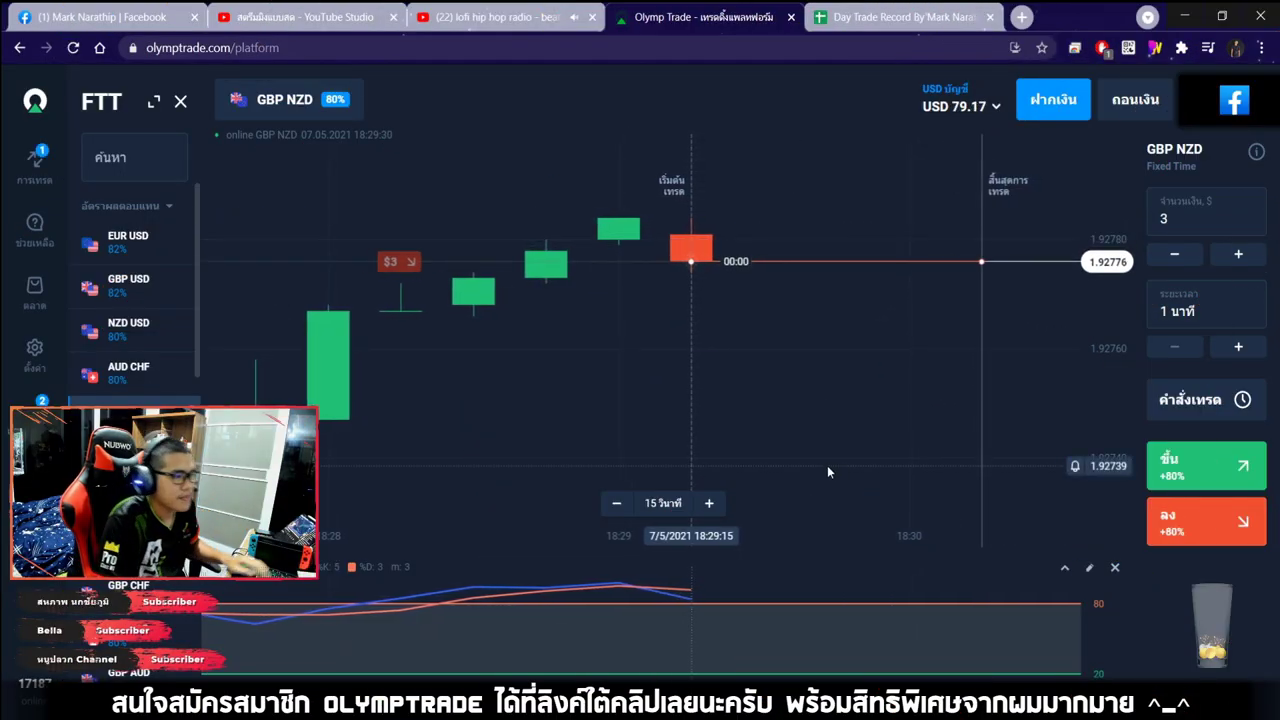
Draw a freehand arrow with the screen annotation pencil along the longer-term GBP NZD downtrend, then remove it.
scroll(850, 400, down, 3)
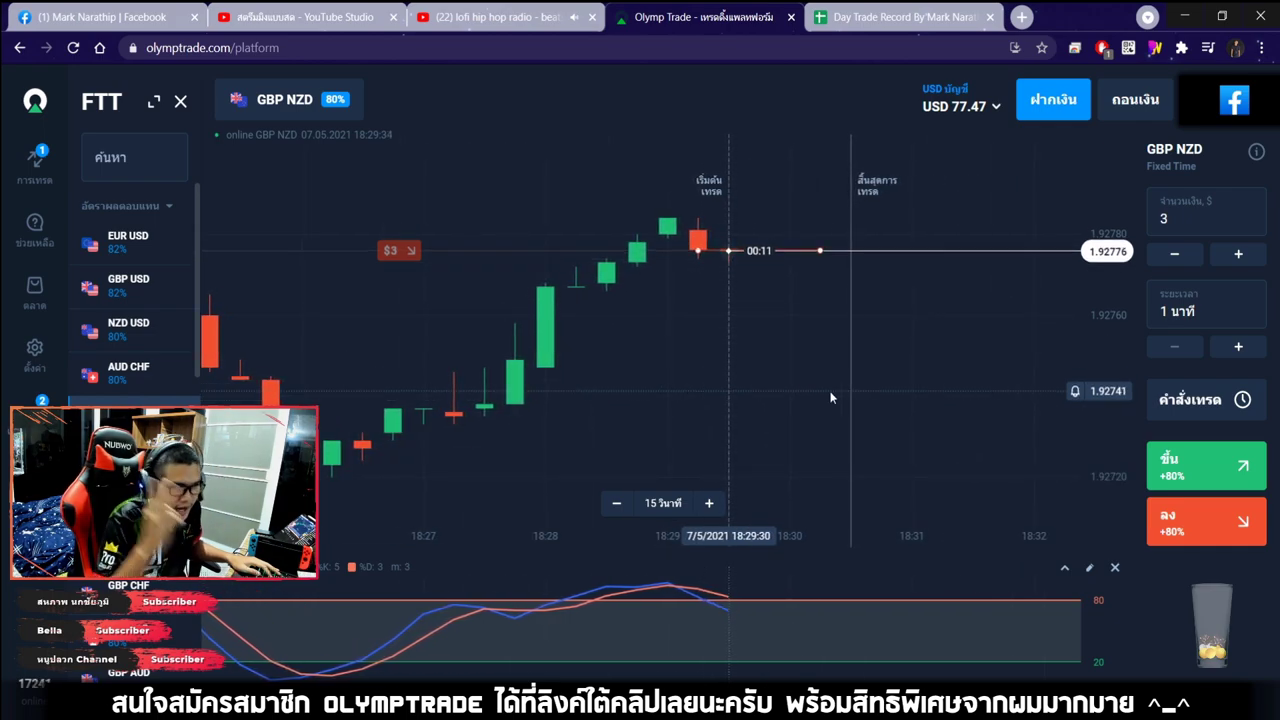
scroll(830, 390, down, 5)
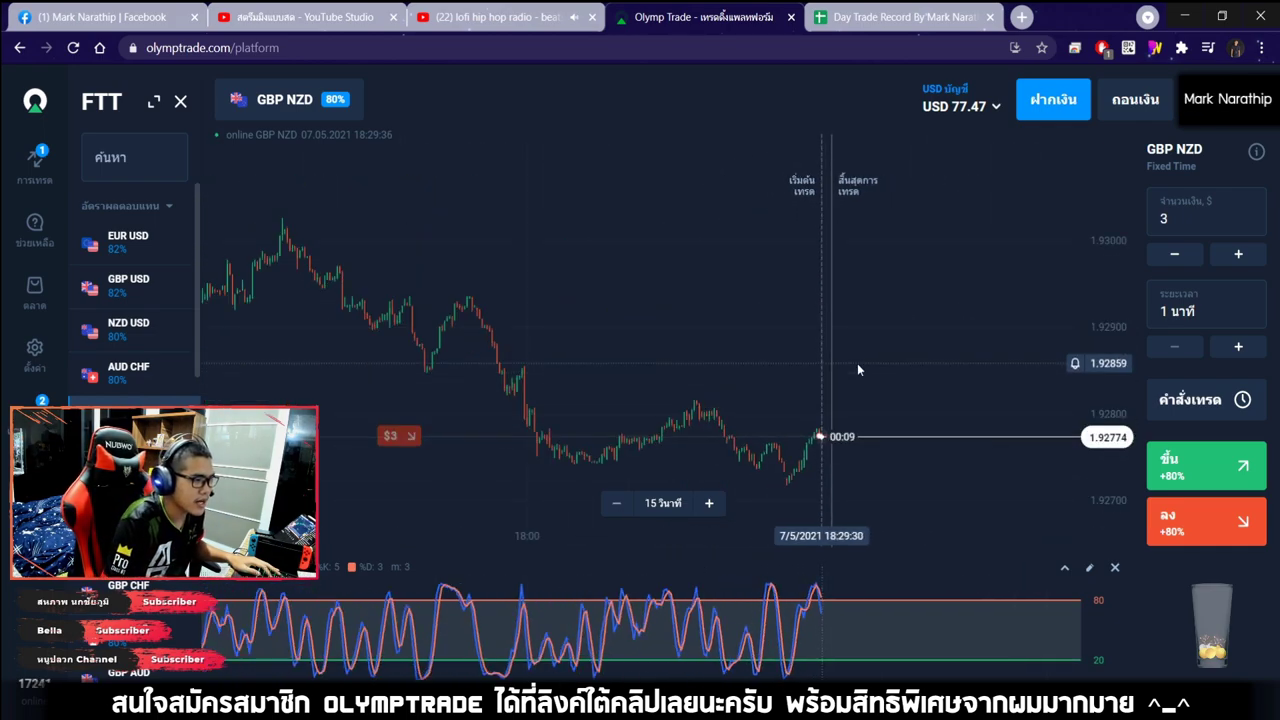
drag(857, 370, 929, 349)
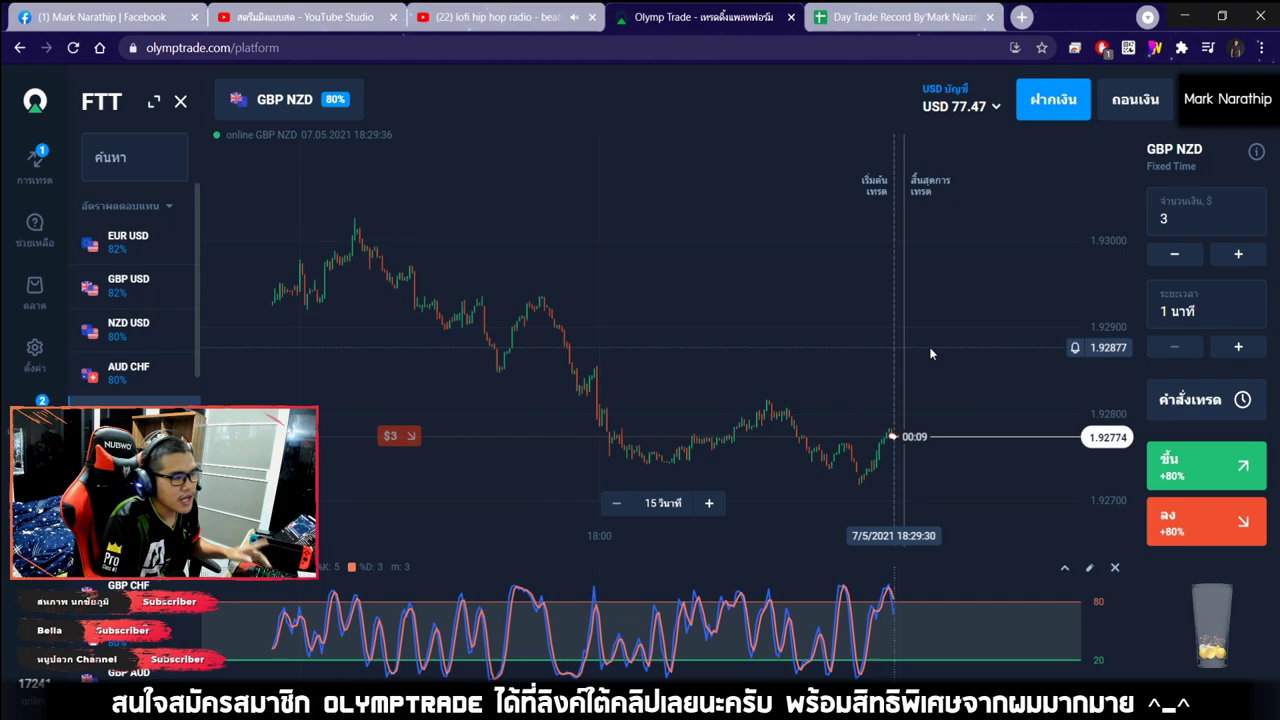
click(1157, 47)
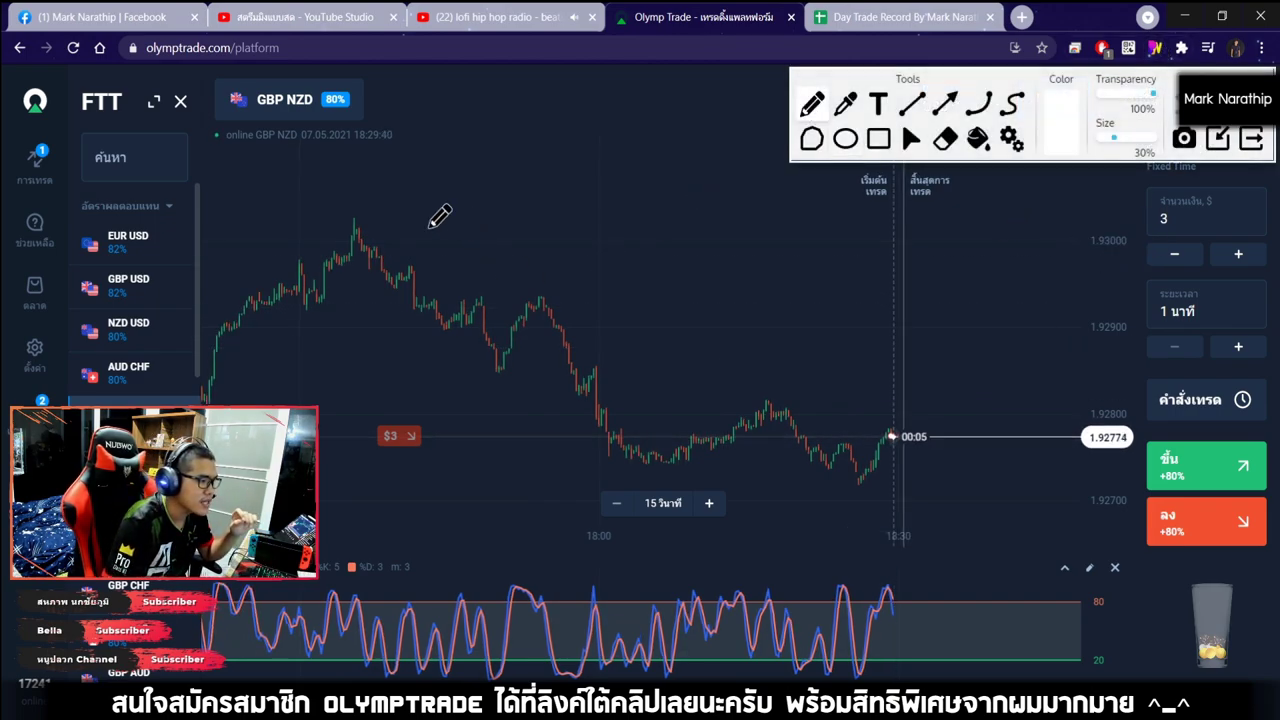
mouse_move(381, 216)
mouse_down()
mouse_move(830, 352)
mouse_move(900, 388)
mouse_up()
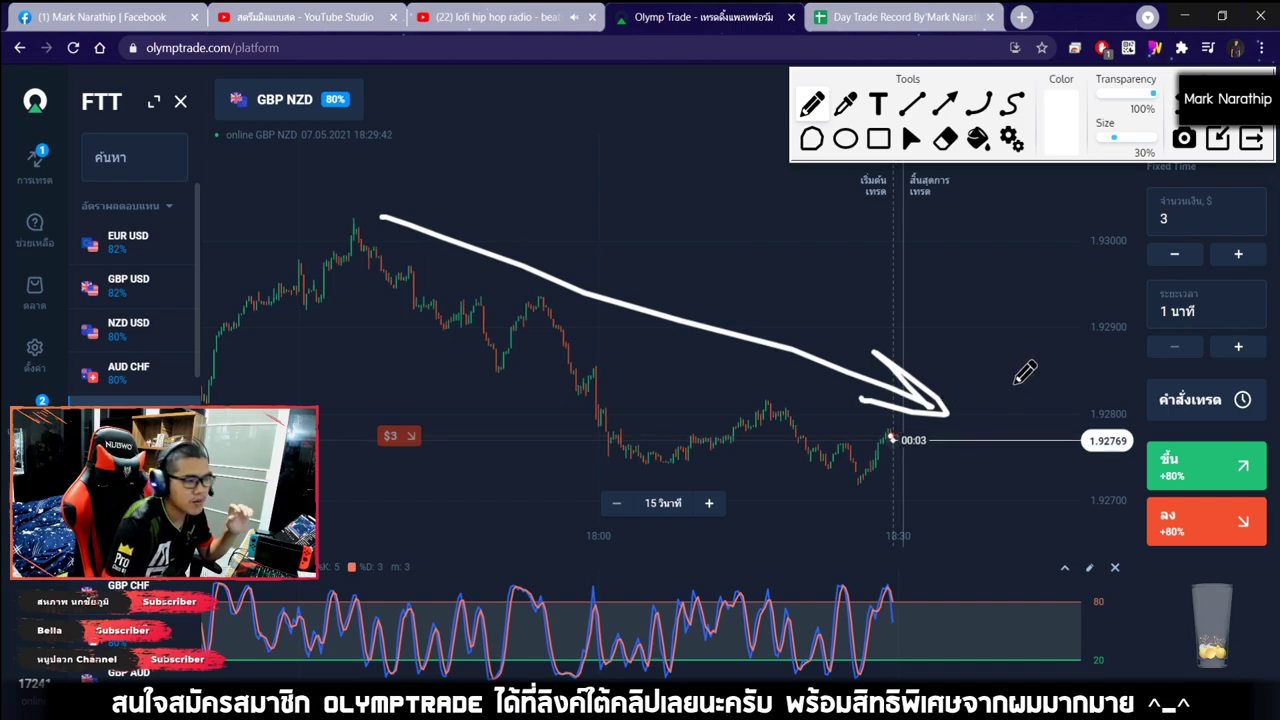
key(ctrl+z)
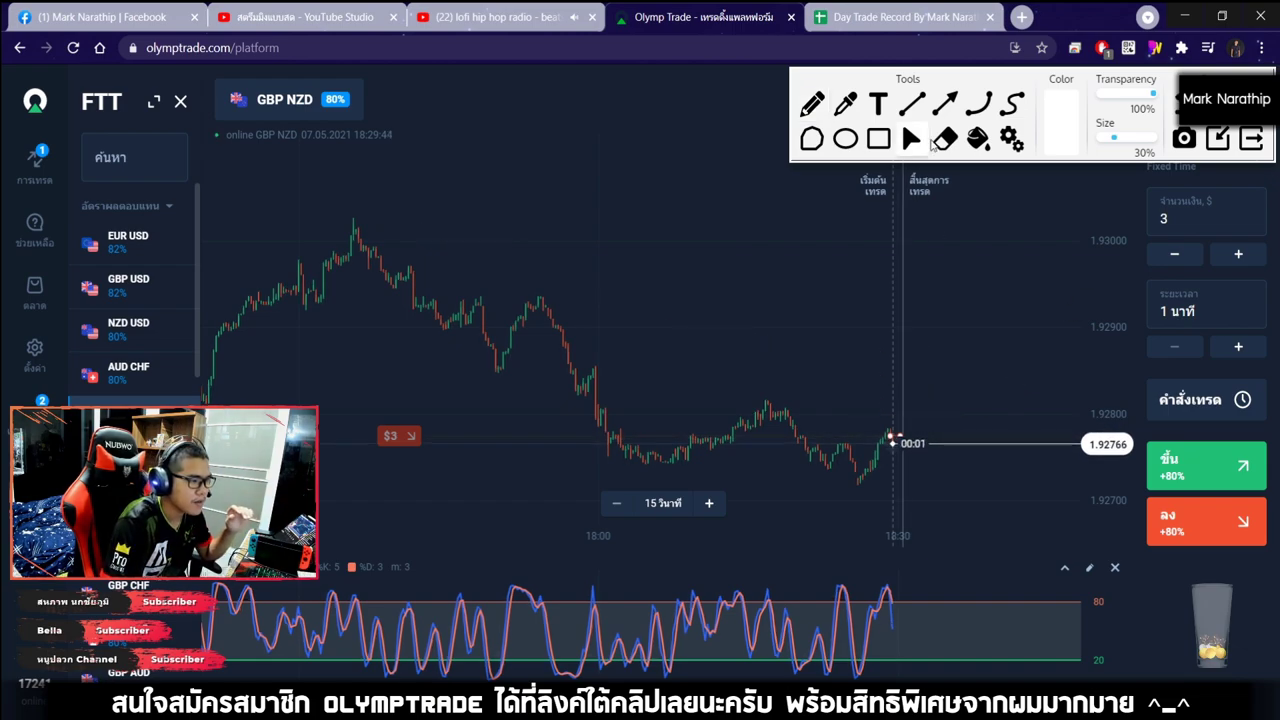
Sketch two freehand downward arrows beside the latest GBP NZD candles and a loop around the recent rise.
scroll(910, 425, up, 3)
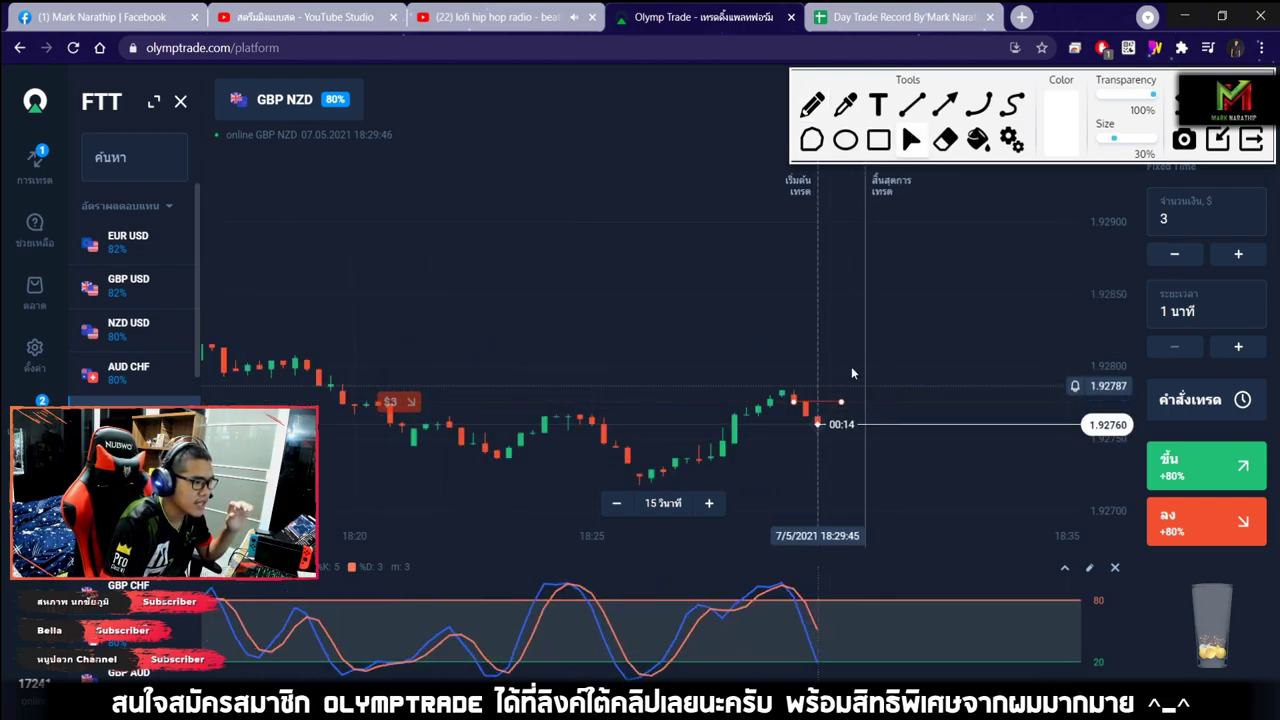
drag(822, 287, 954, 436)
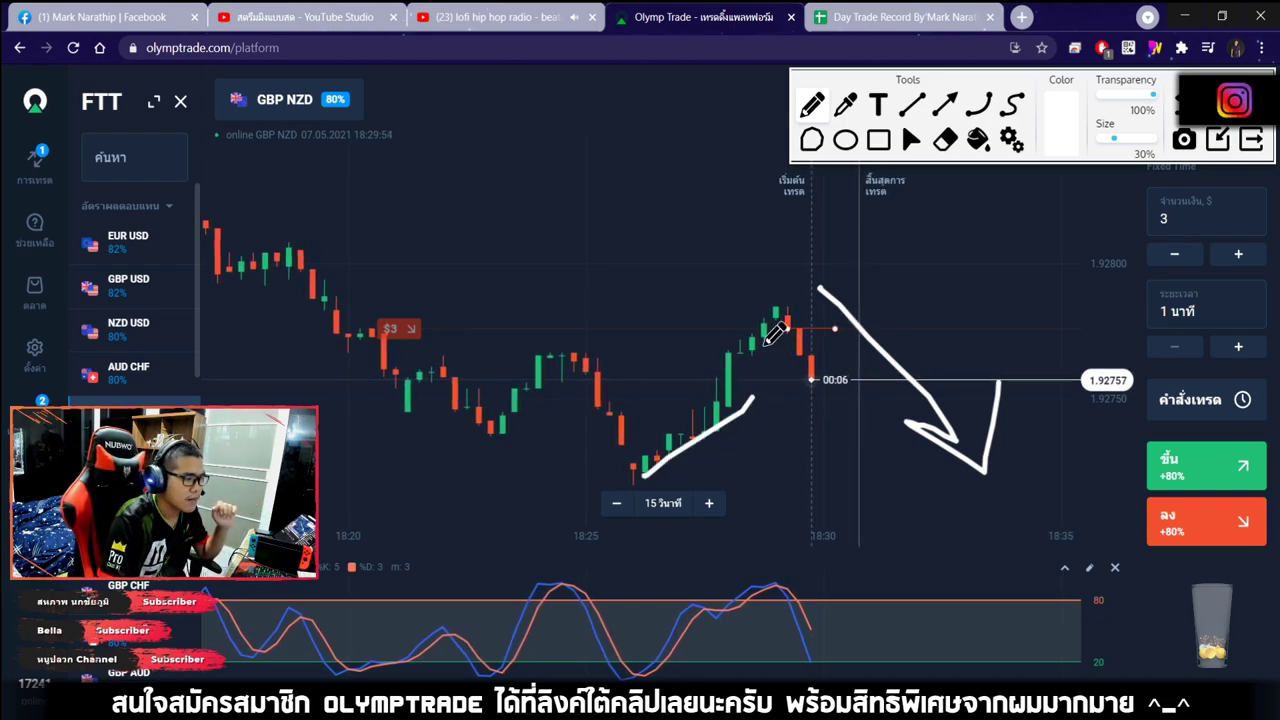
mouse_move(766, 343)
mouse_down()
mouse_move(720, 320)
mouse_move(678, 484)
mouse_up()
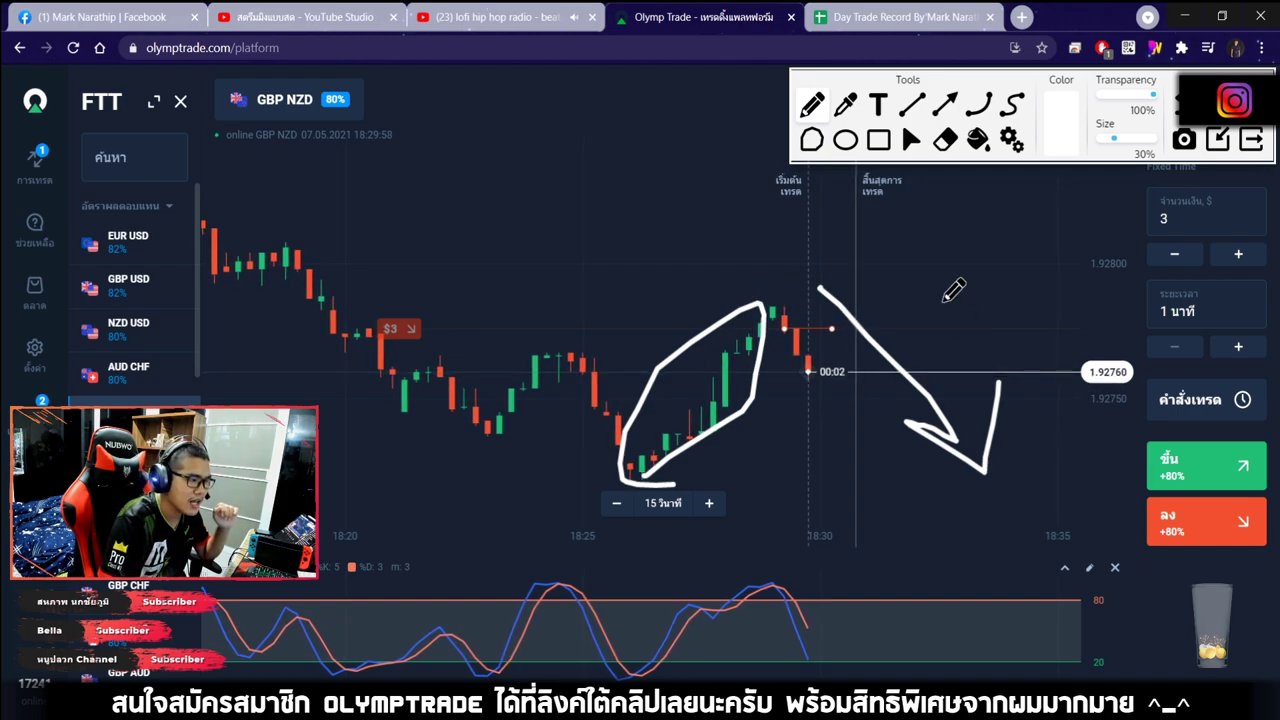
drag(880, 260, 1032, 496)
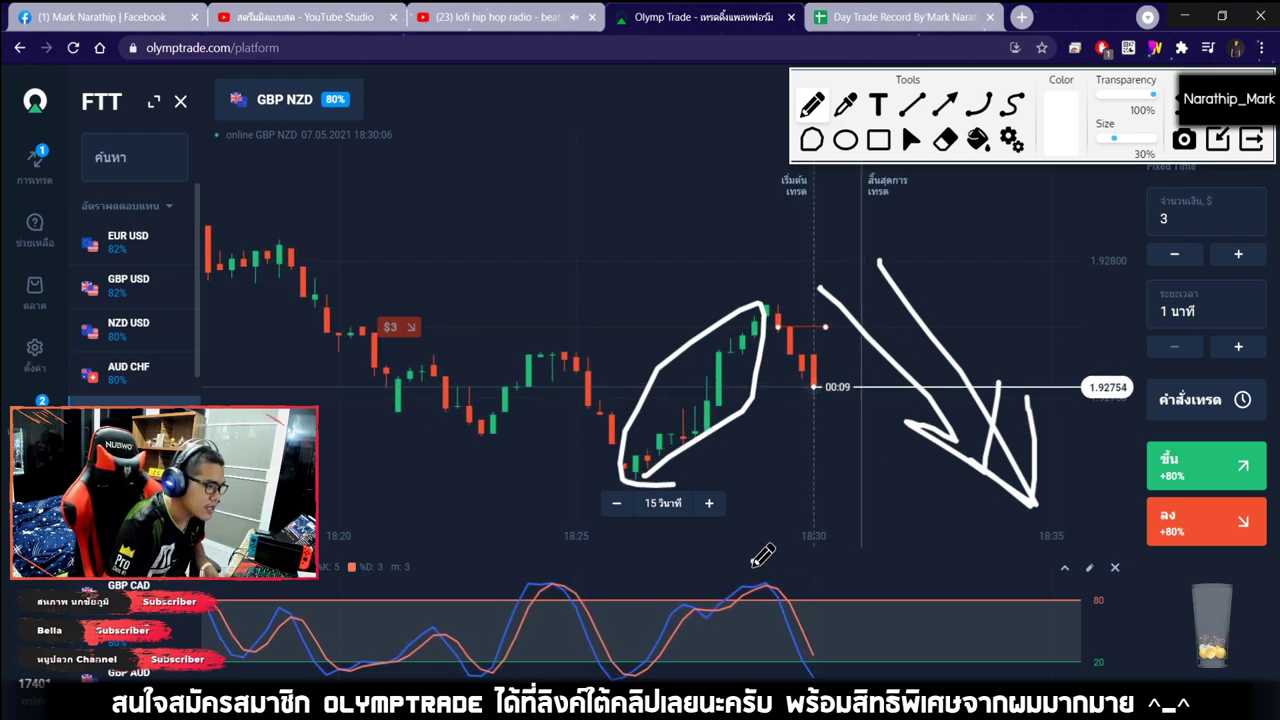
Circle the oscillator crossover near the 80 level, draw a down arrow from the price peak, then clear all annotations and close the drawing tools.
drag(776, 567, 752, 562)
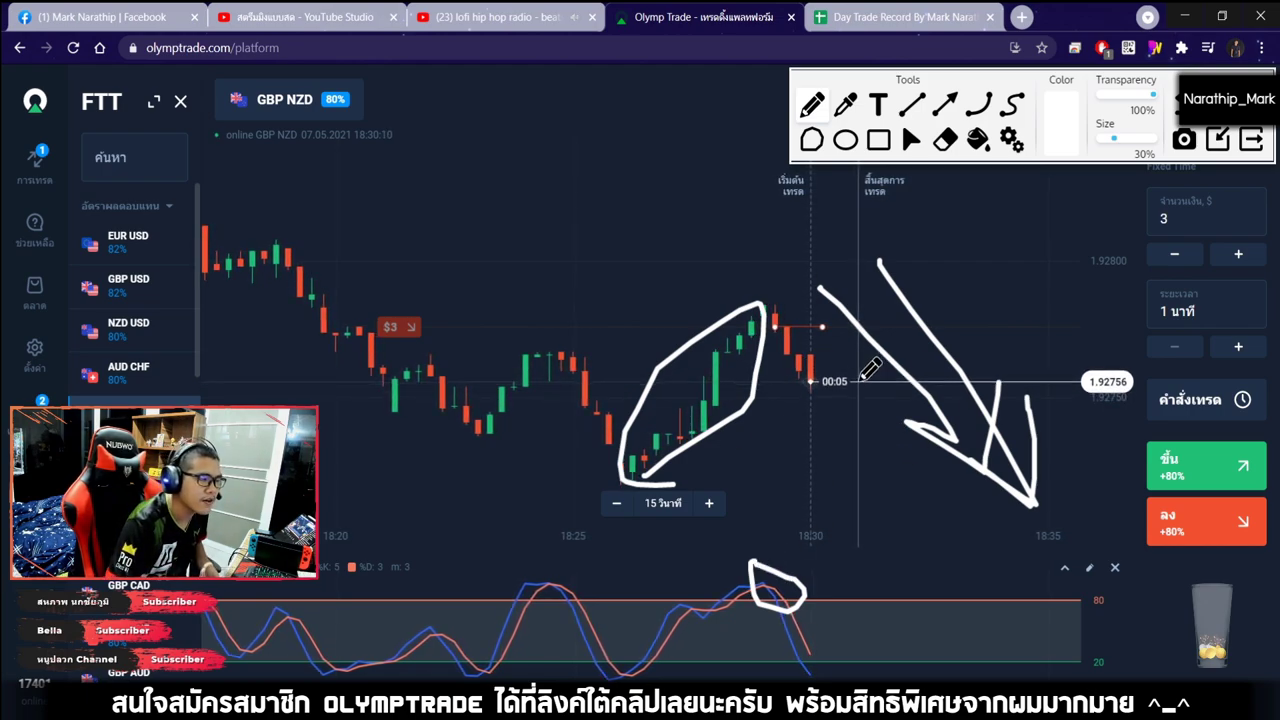
drag(775, 290, 893, 505)
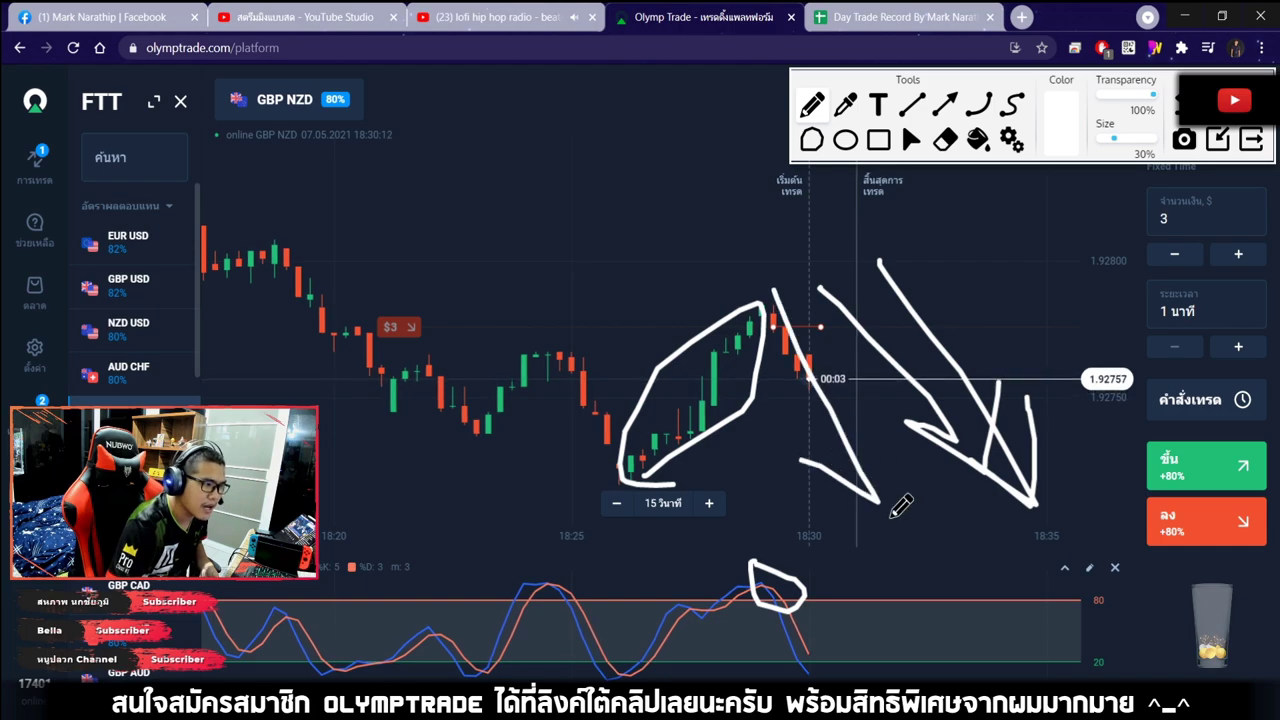
drag(800, 460, 906, 455)
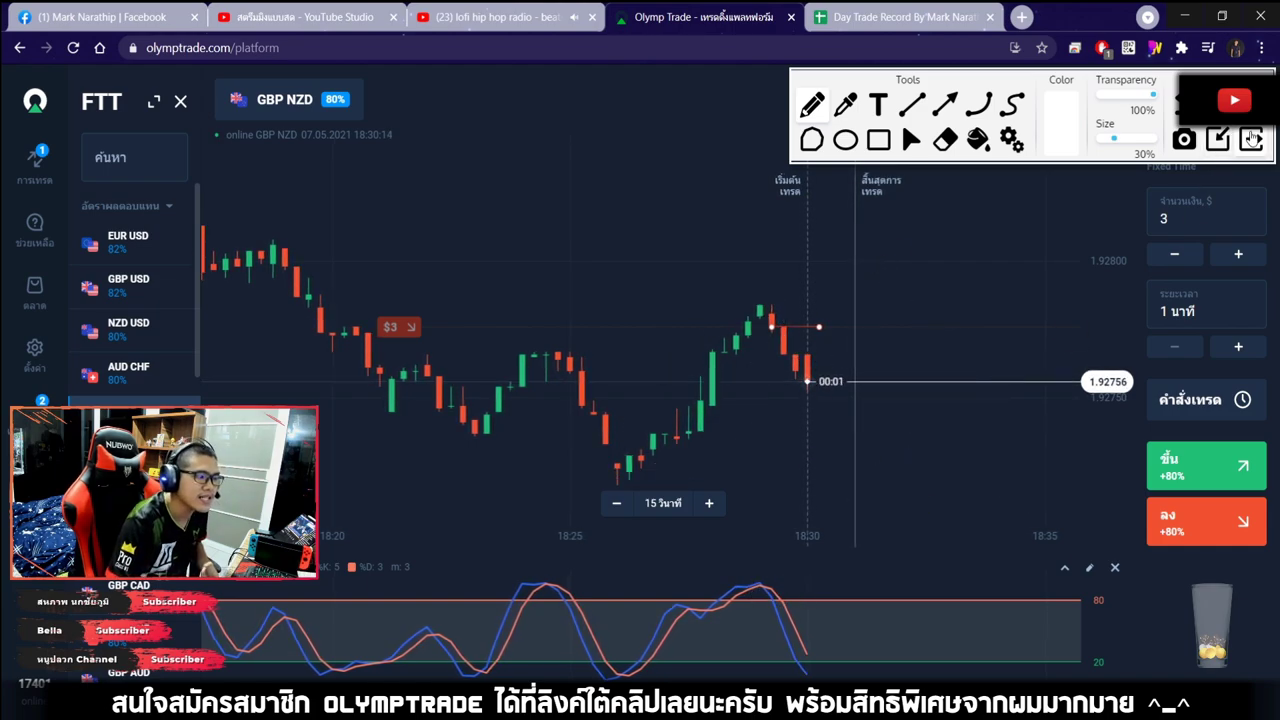
key(Escape)
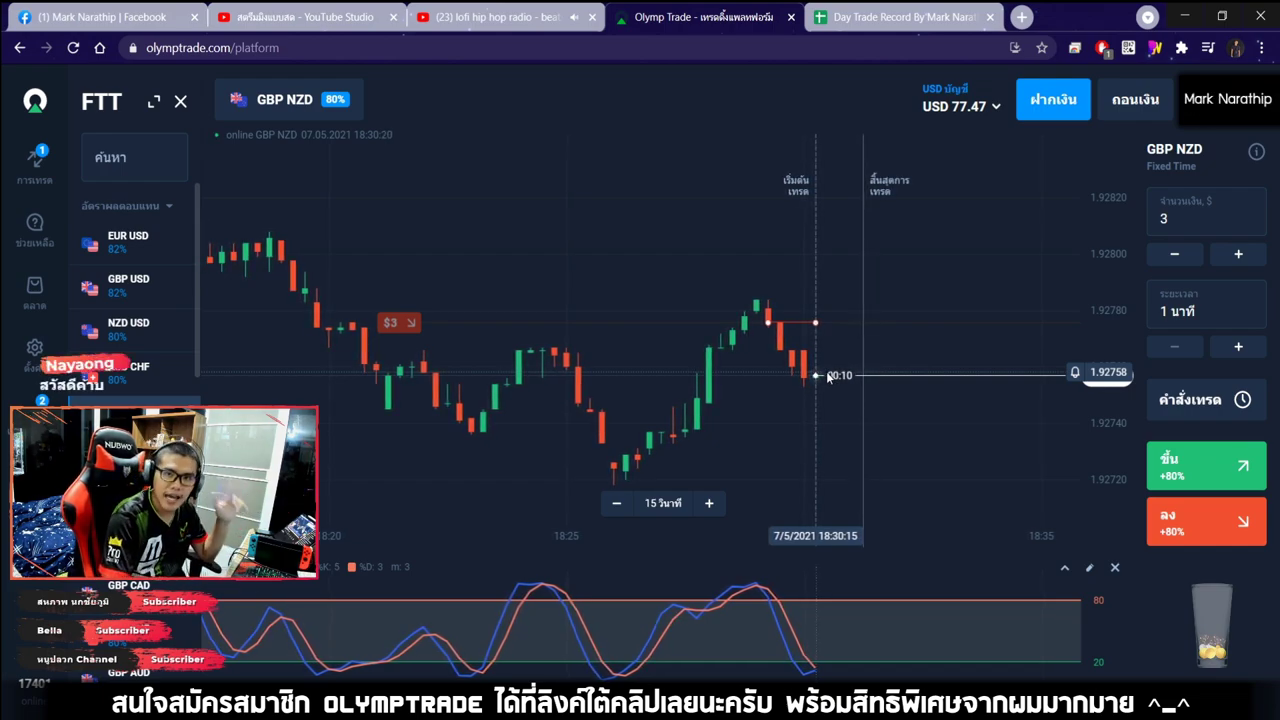
Examine the GBP NZD candles around the $3 down trade's expiry and the wider price history.
scroll(795, 239, up, 2)
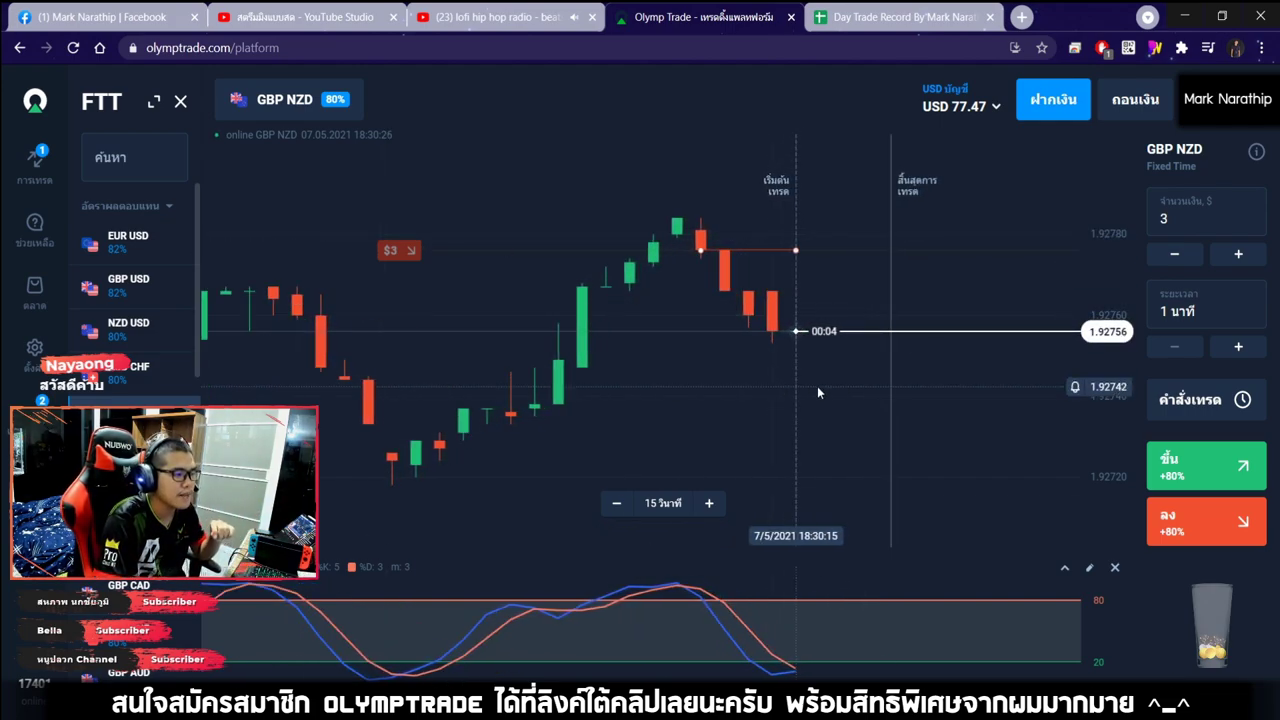
scroll(839, 388, up, 2)
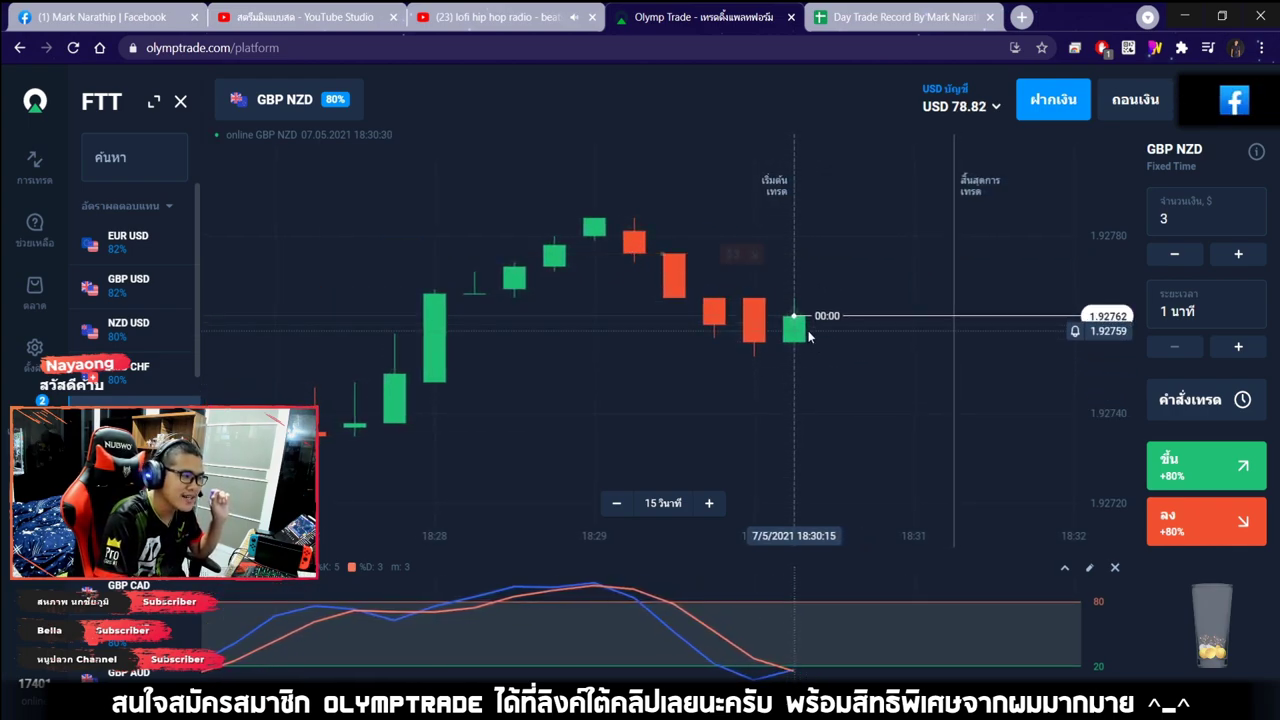
scroll(812, 340, down, 2)
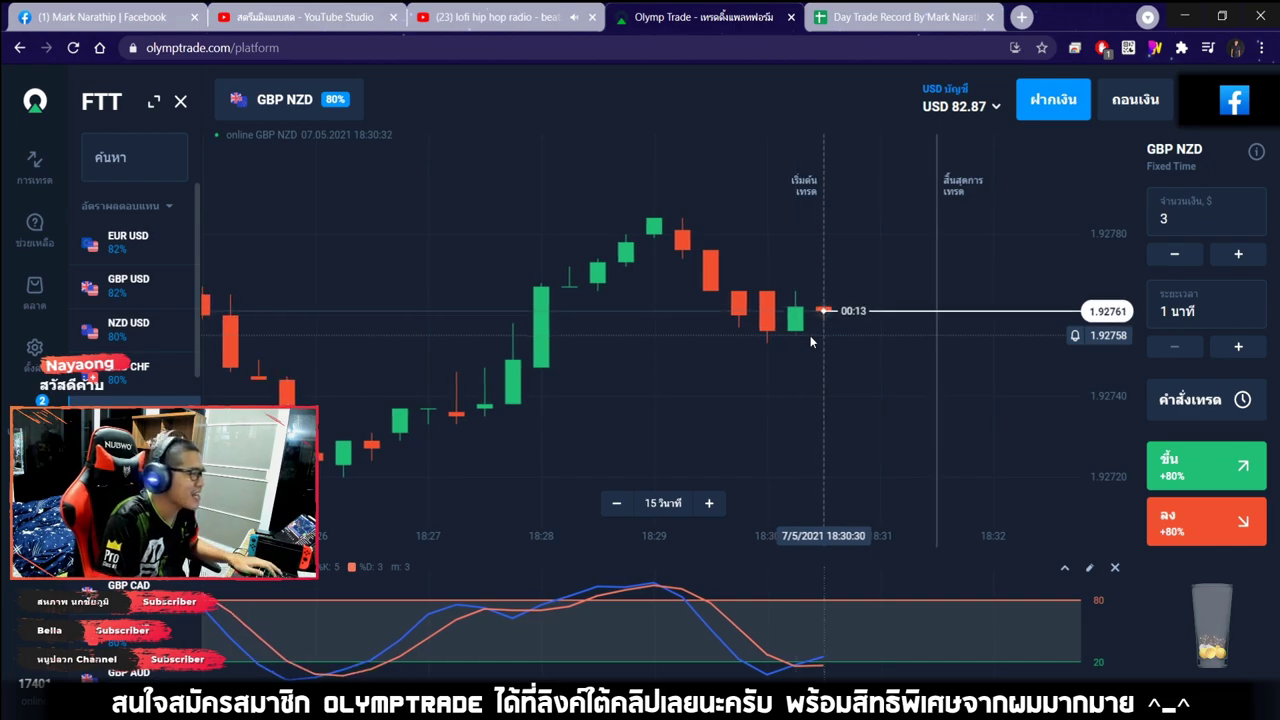
scroll(825, 342, down, 5)
scroll(831, 347, down, 2)
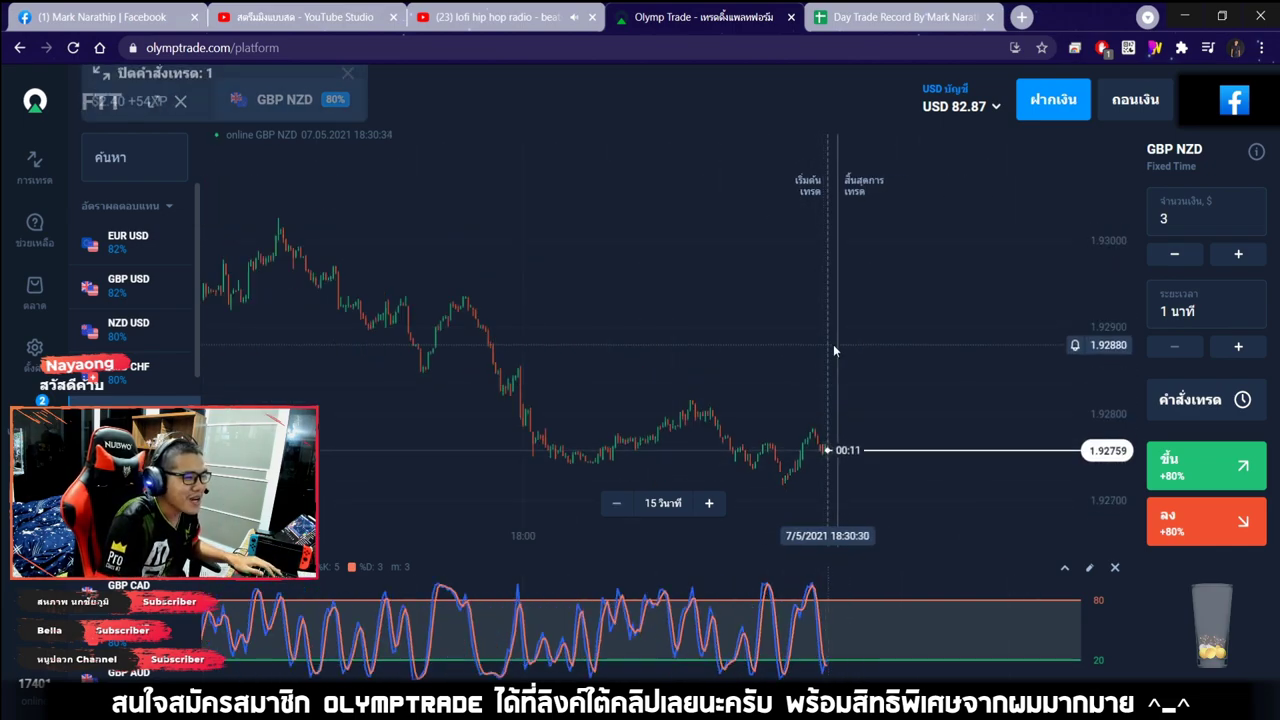
Dismiss the closed-trade notice, then record trade 2 in the trade record spreadsheet as ชนะ (win) with 80% profit.
click(348, 101)
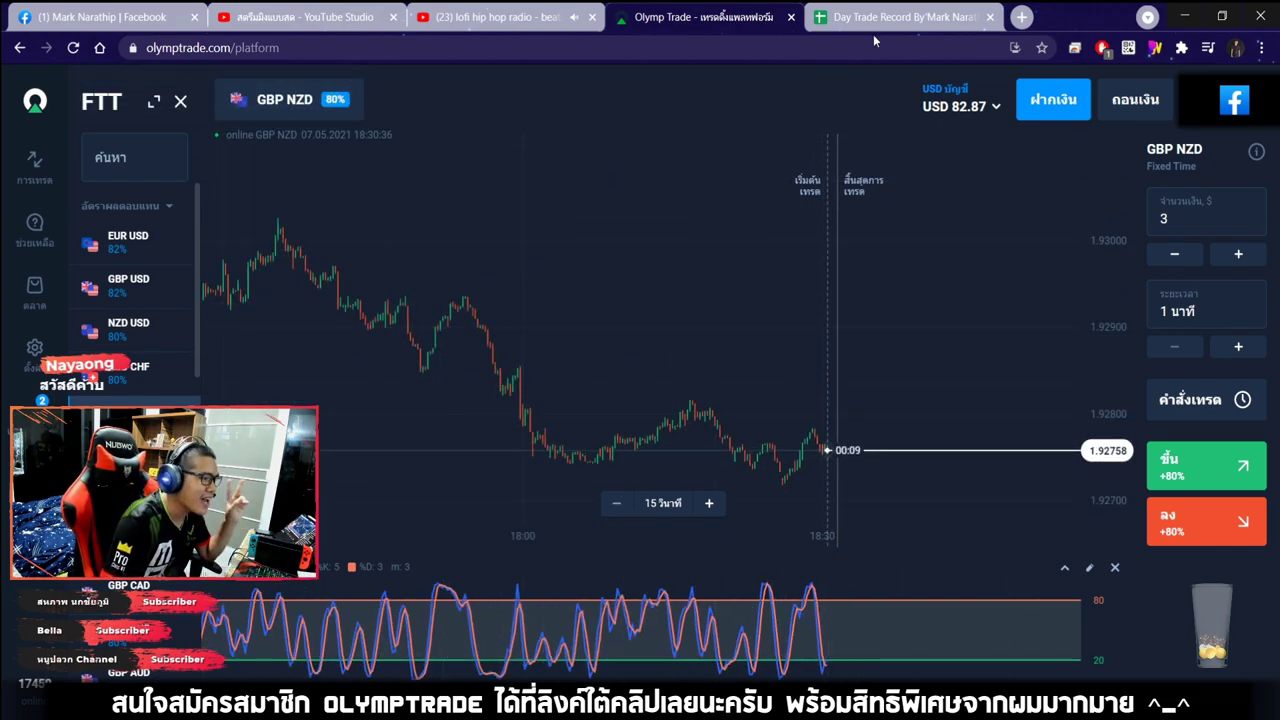
click(880, 17)
click(650, 298)
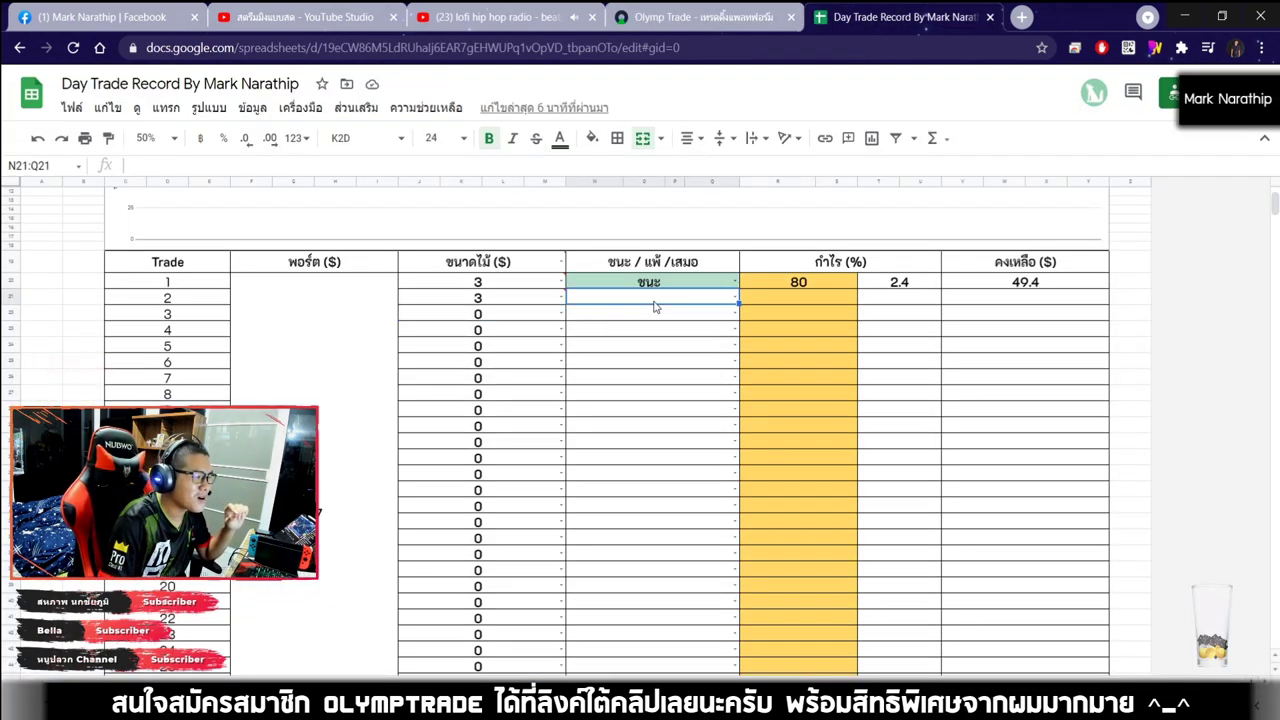
click(585, 300)
click(600, 318)
click(822, 299)
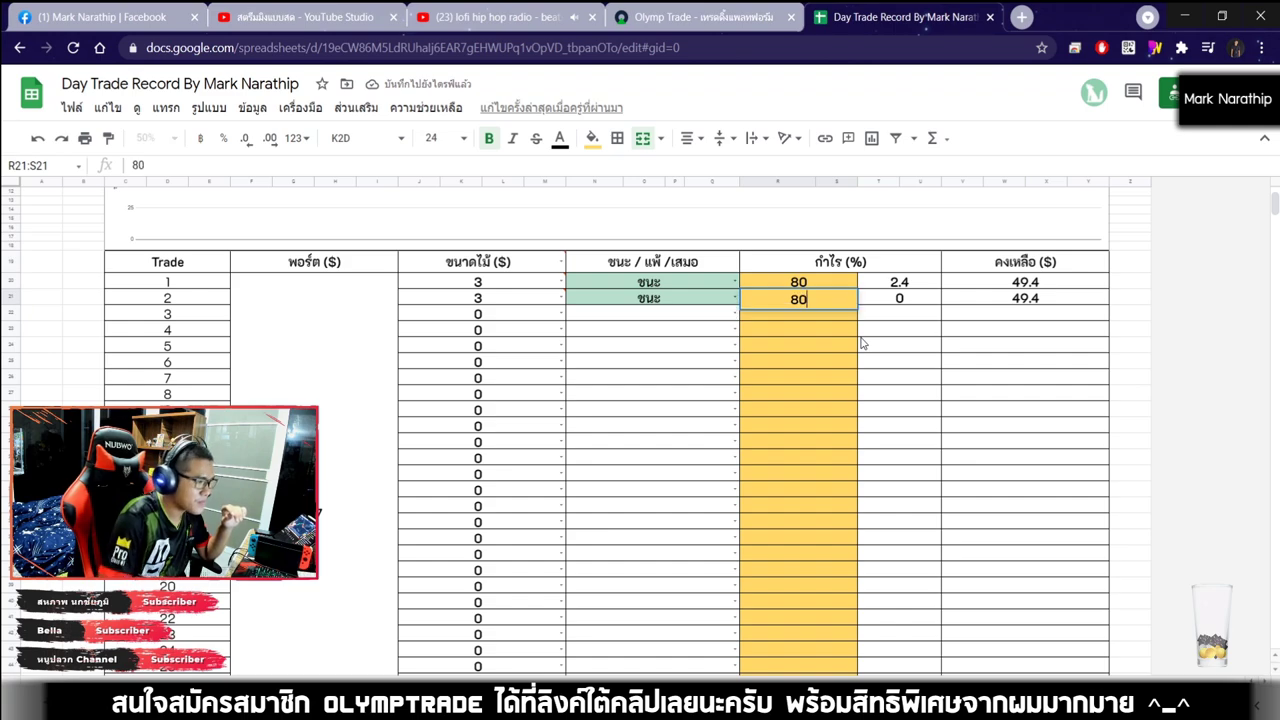
key(Return)
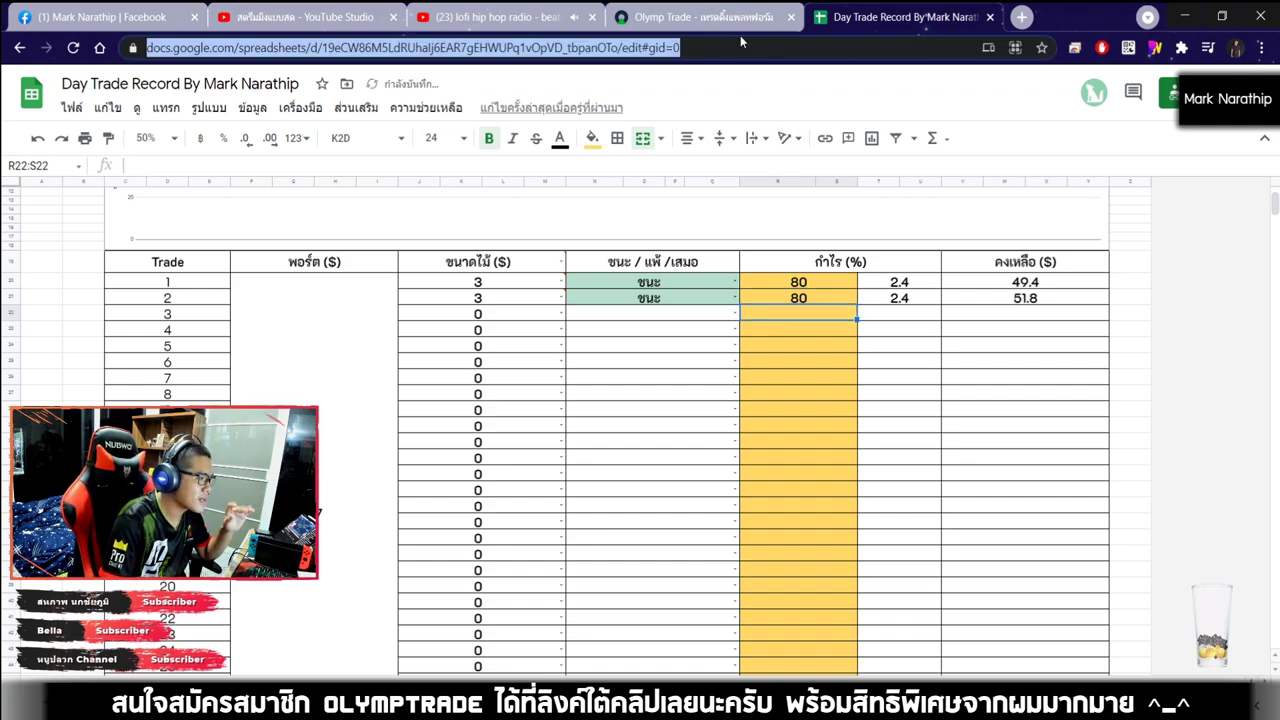
Switch back to Olymp Trade and dismiss the economic news bar below the GBP NZD chart.
click(735, 20)
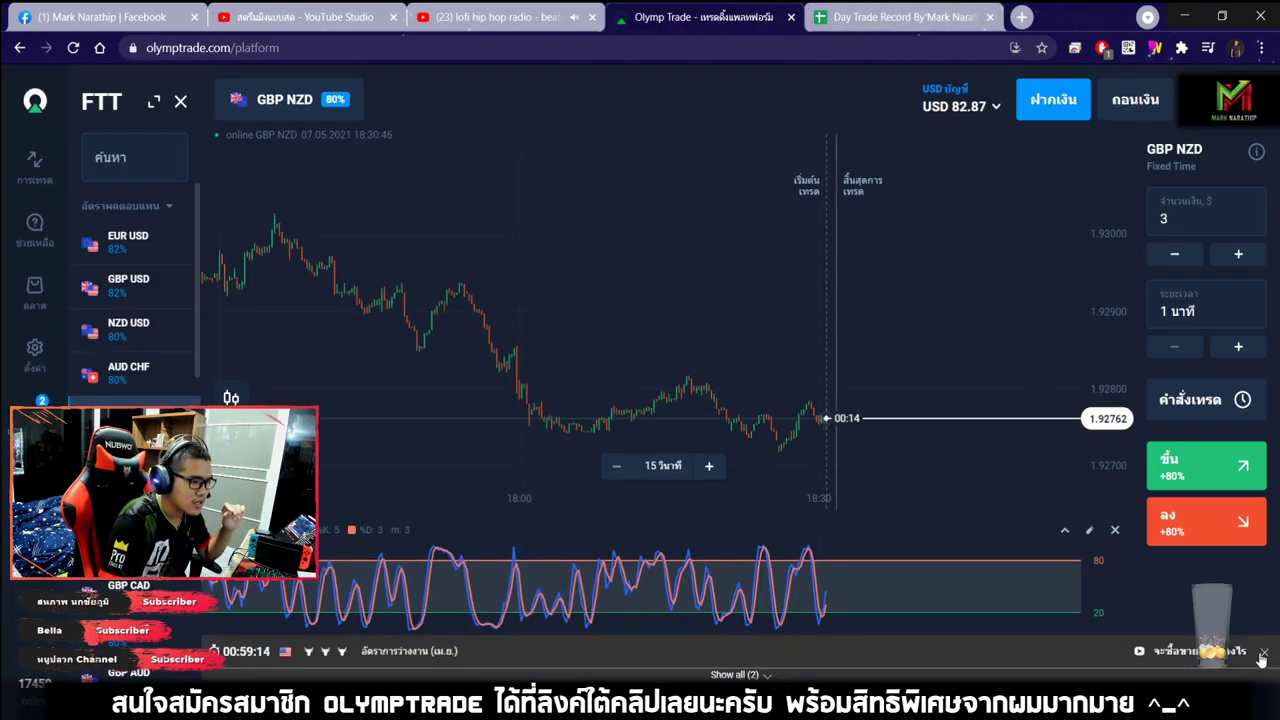
click(1263, 652)
click(1265, 654)
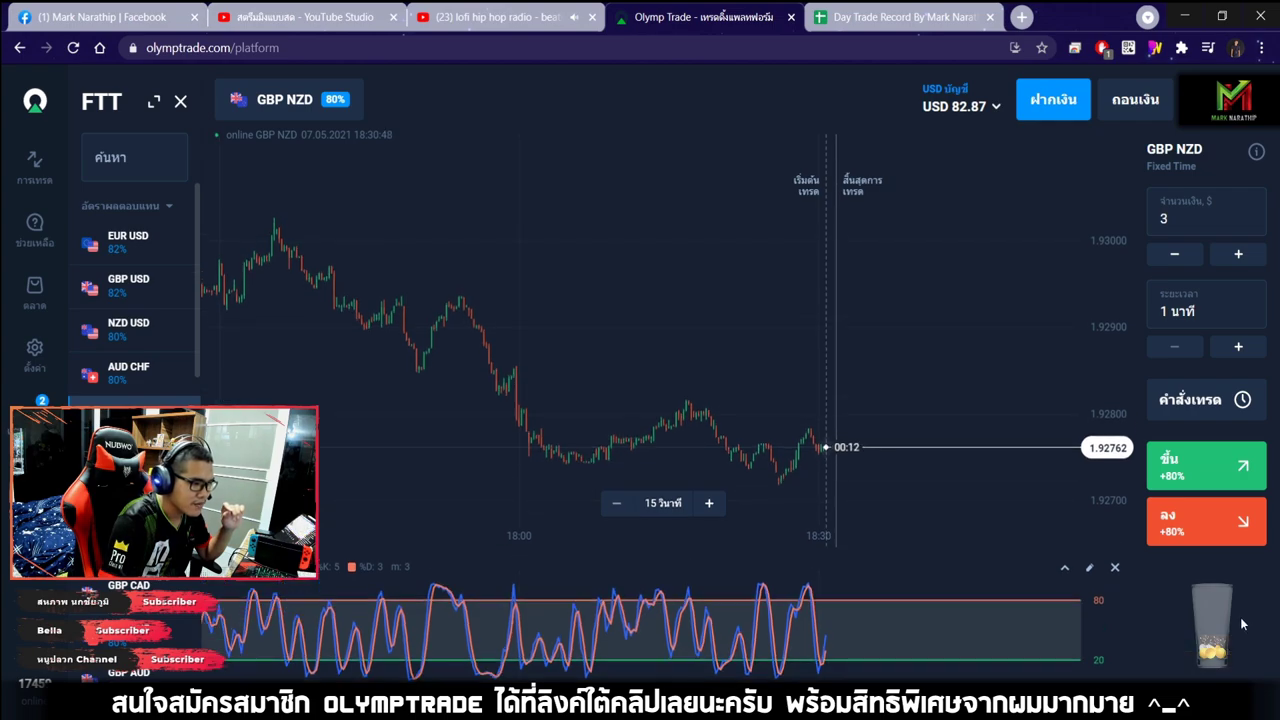
Return to the trade record spreadsheet and review the totals row, including the summed profit cell.
click(839, 20)
click(817, 340)
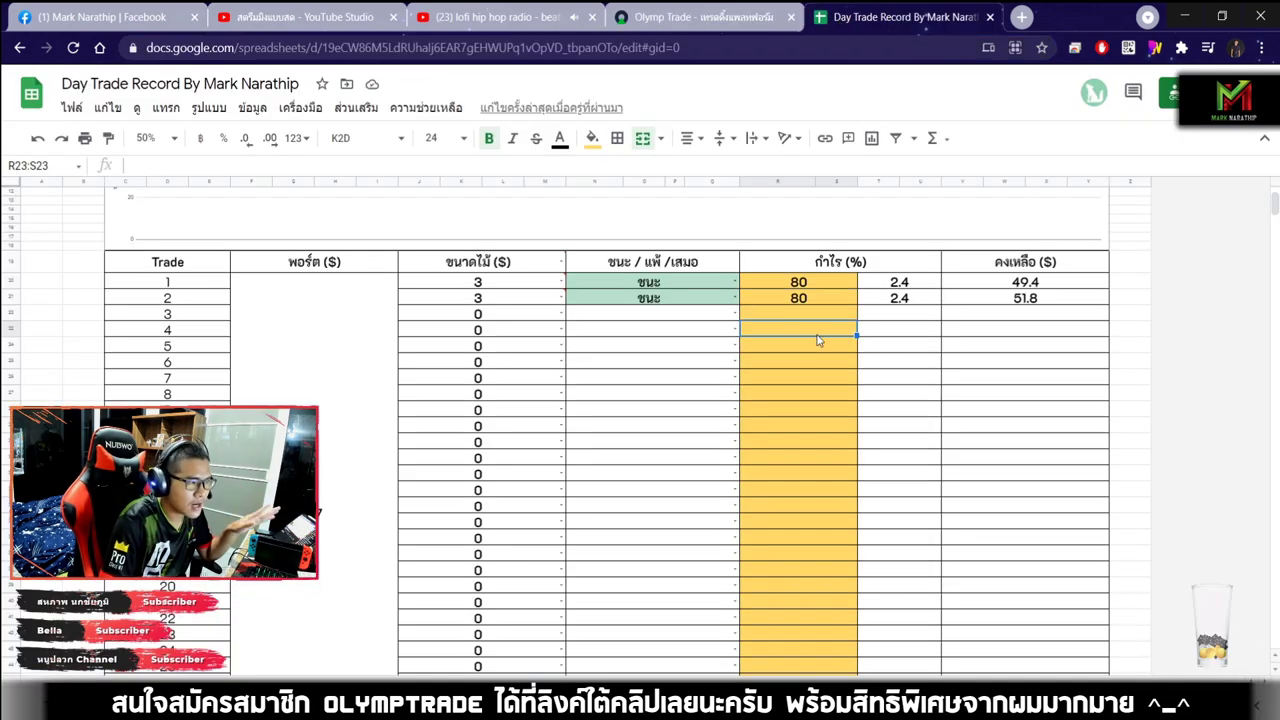
scroll(918, 298, down, 5)
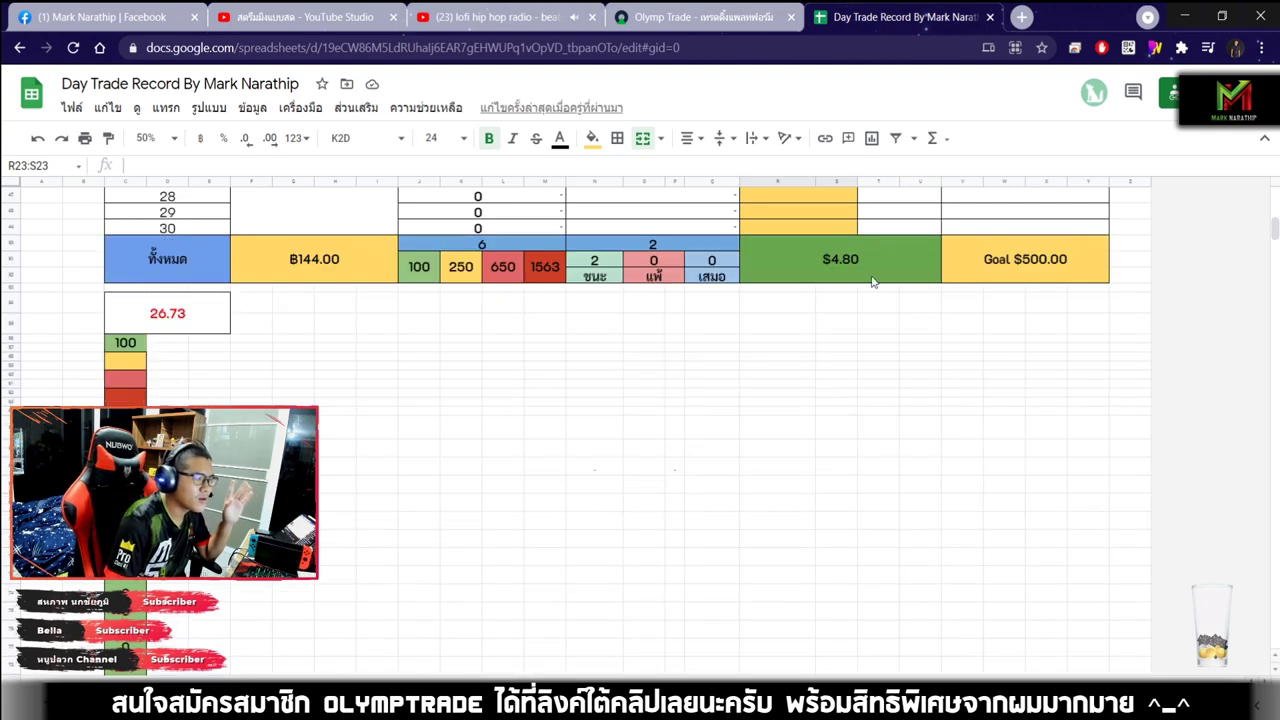
click(868, 278)
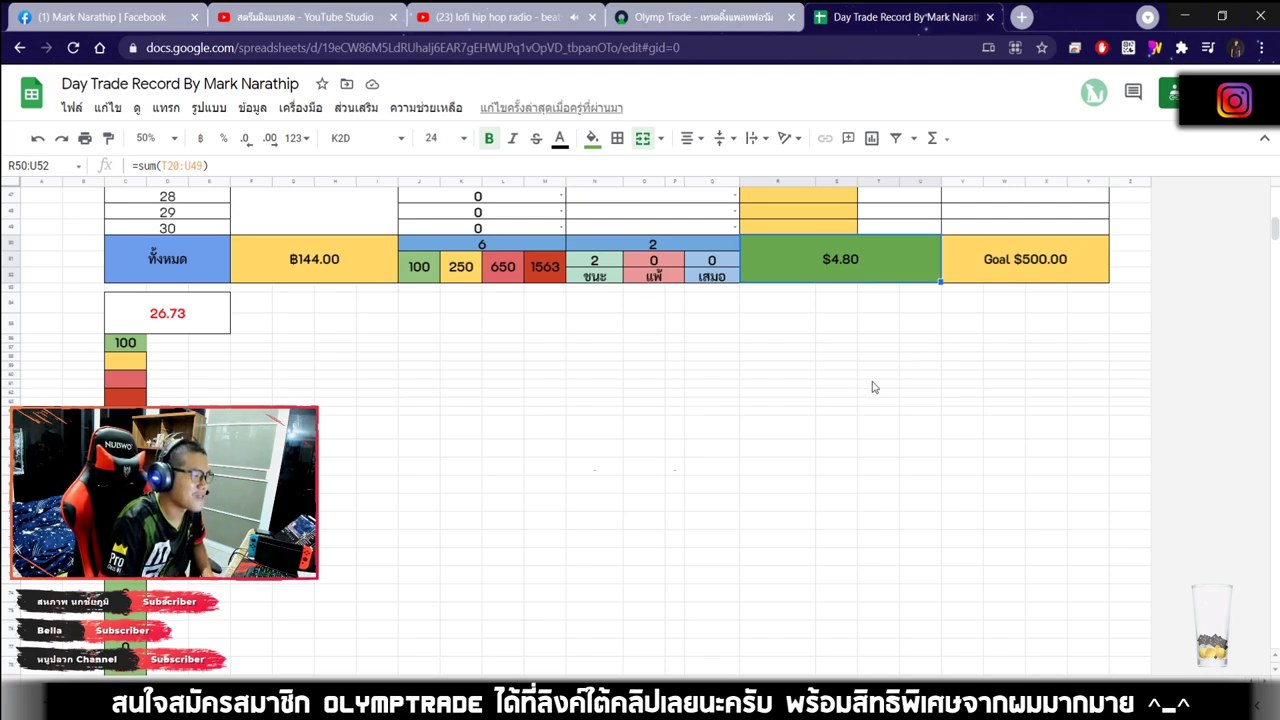
scroll(872, 390, up, 3)
scroll(872, 400, down, 2)
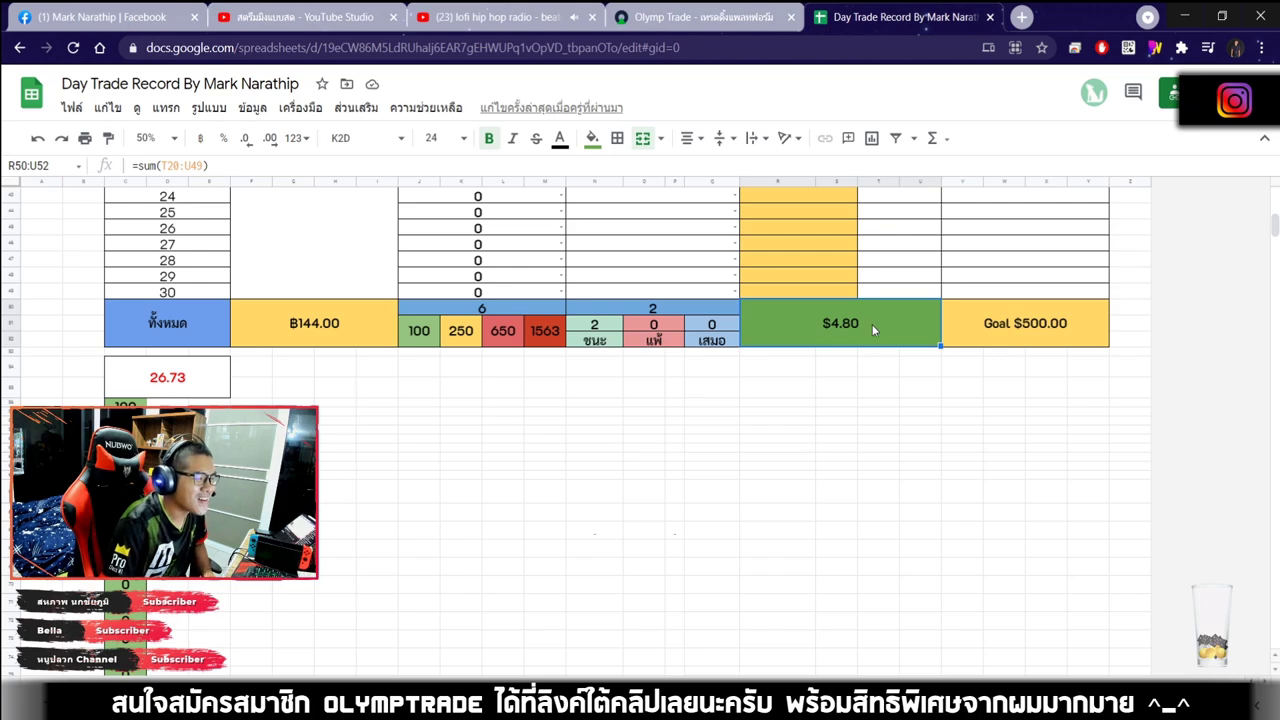
scroll(865, 380, up, 8)
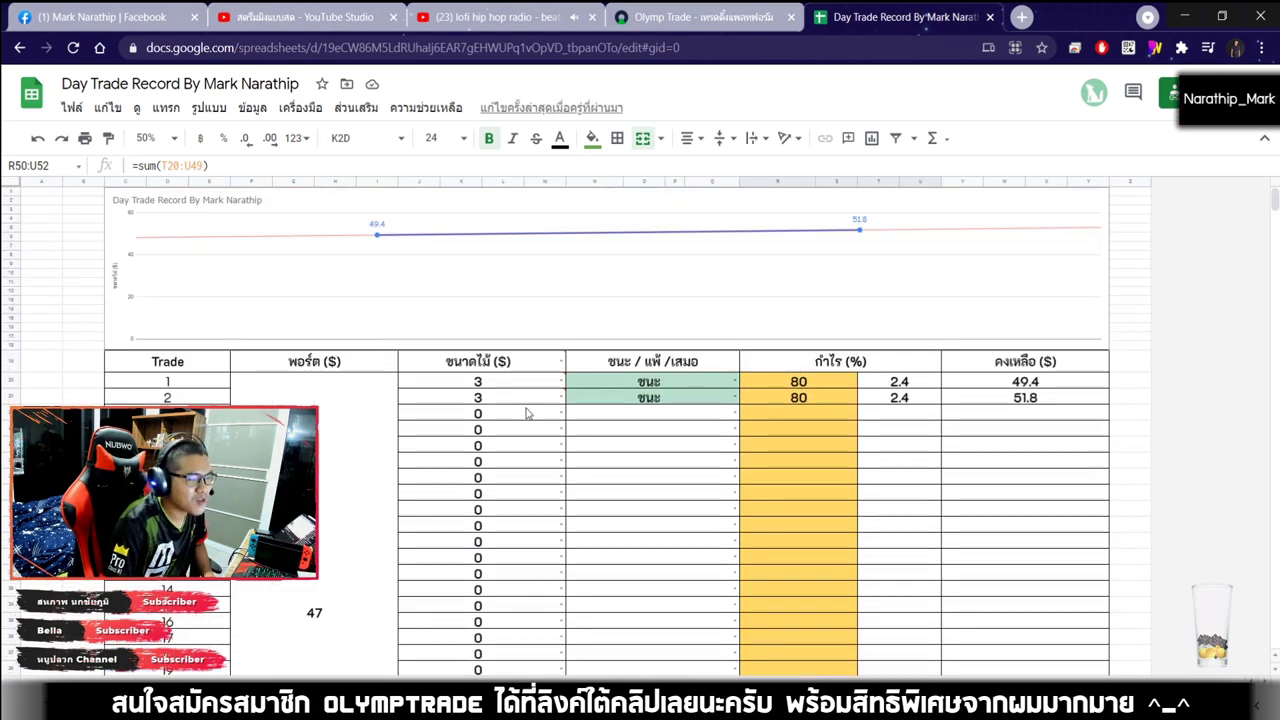
Enter 3 as the position size (ขนาดไม้) for trade 3.
click(527, 413)
text(3)
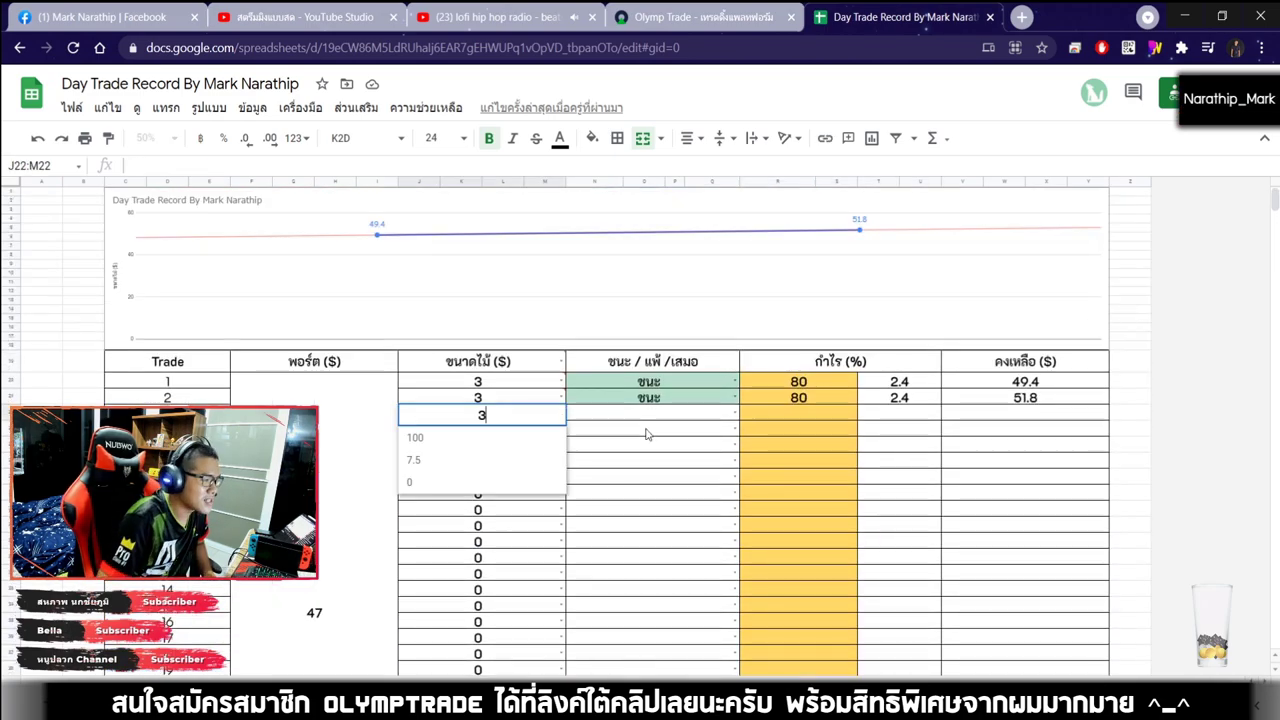
key(Return)
Recheck the summed profit in the totals row, then select the empty result cell of trade 3.
scroll(645, 434, down, 8)
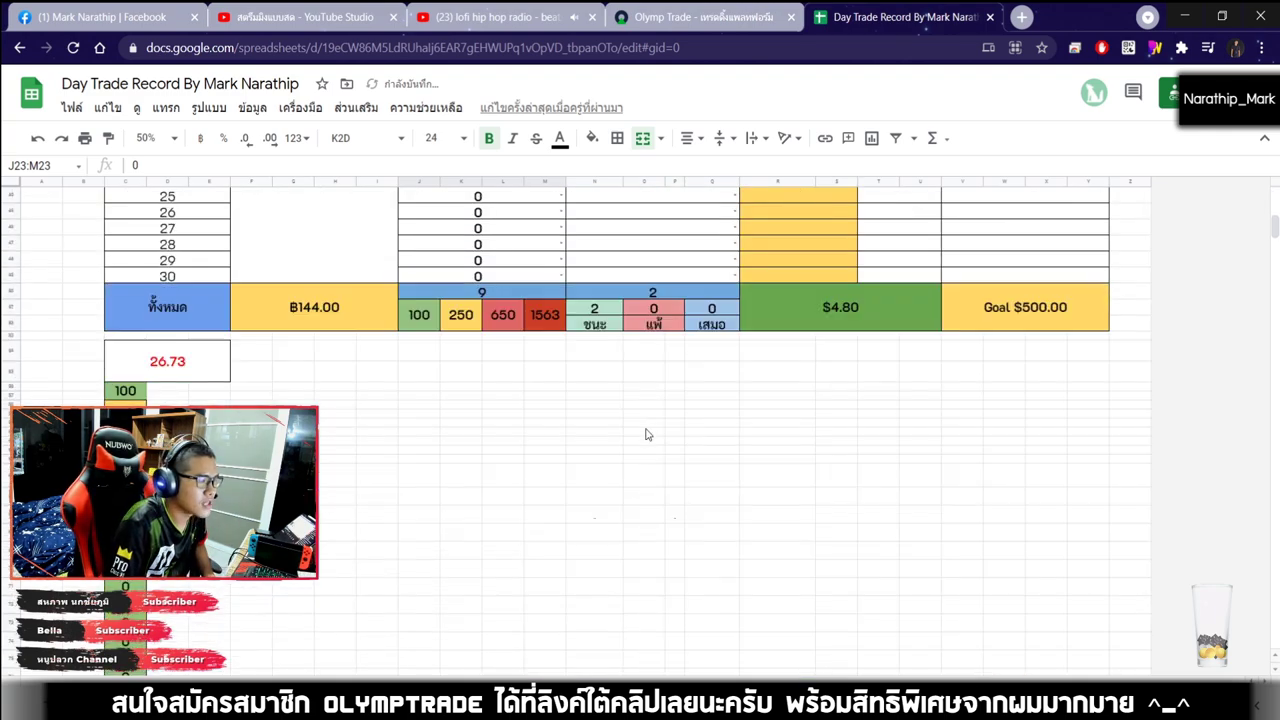
click(851, 312)
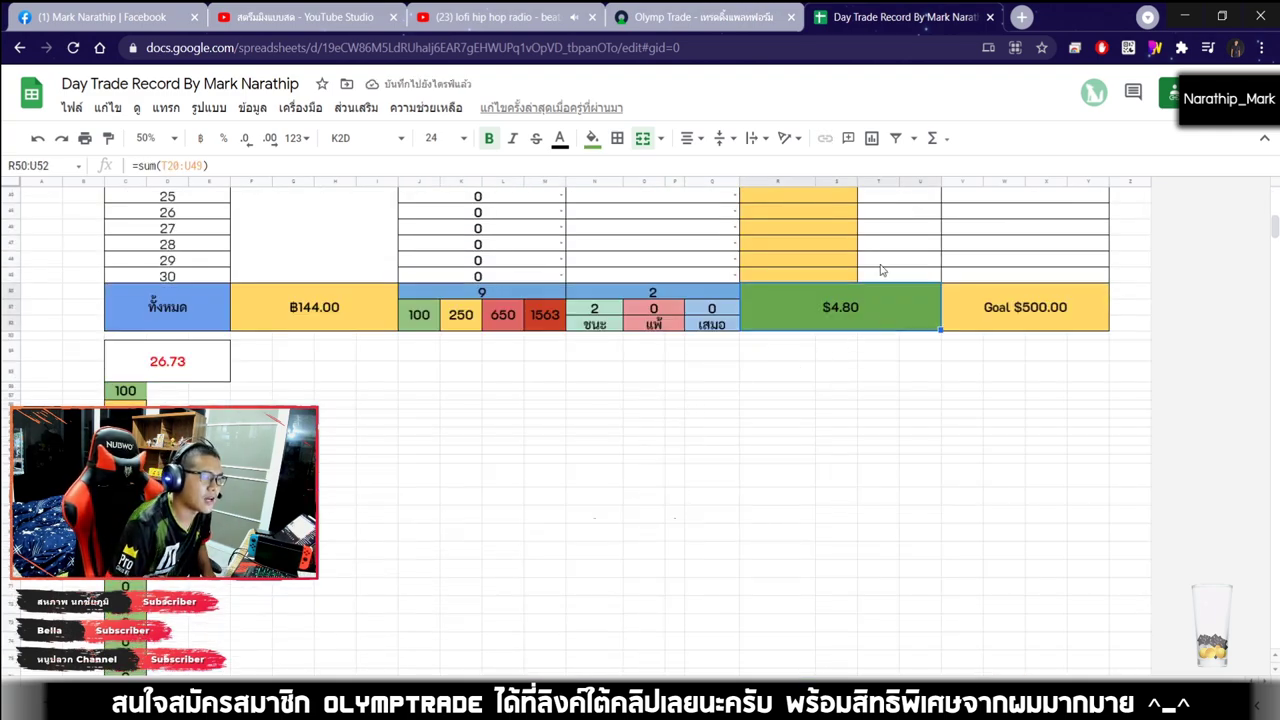
scroll(881, 270, down, 1)
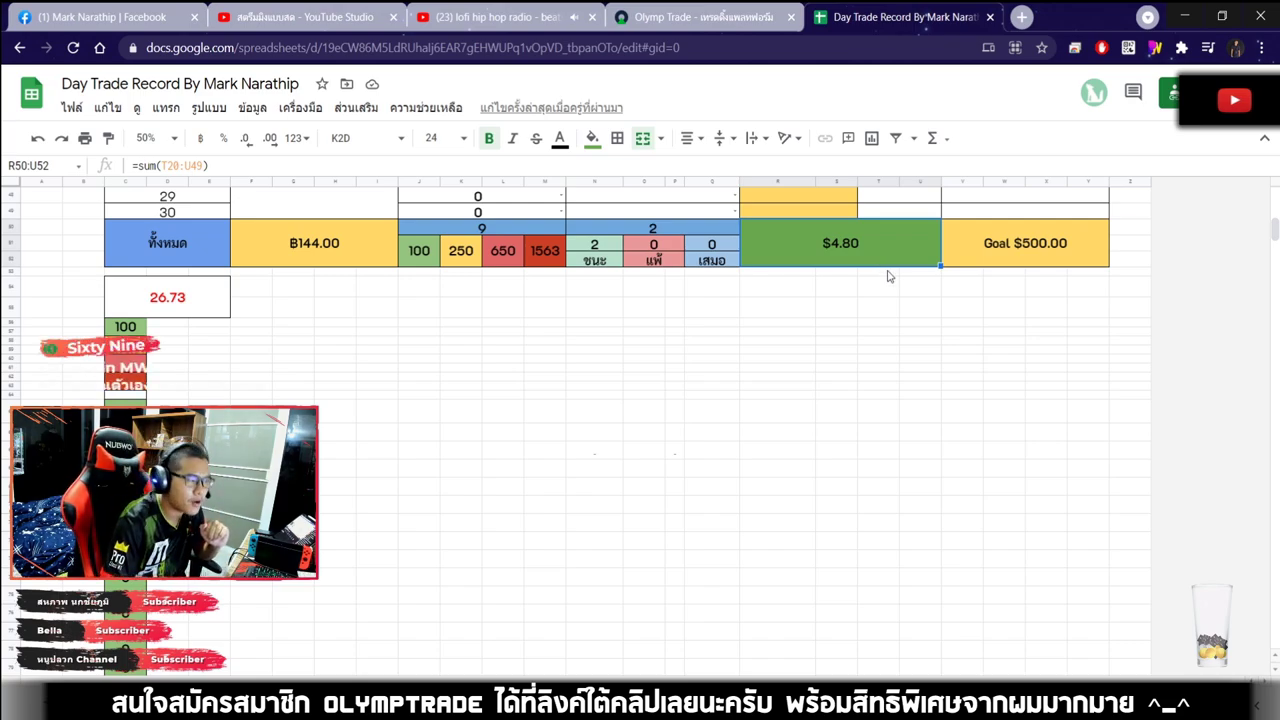
scroll(889, 276, up, 10)
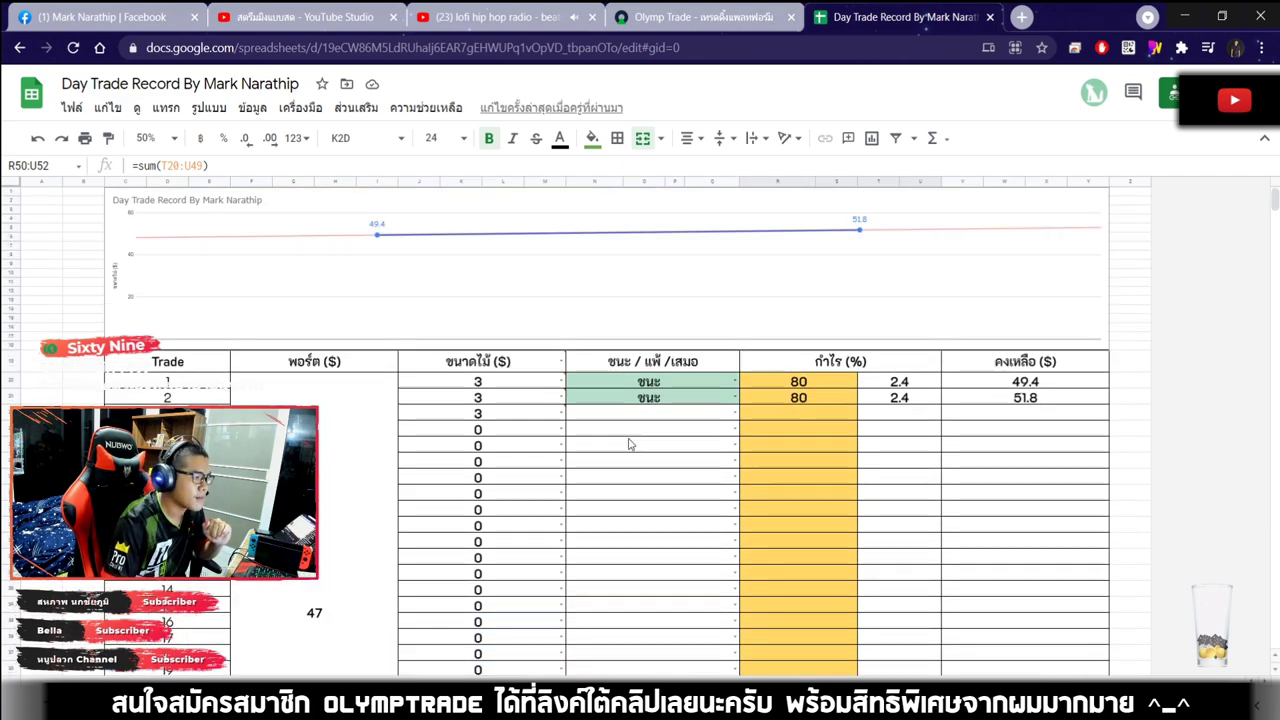
right_click(633, 413)
click(626, 415)
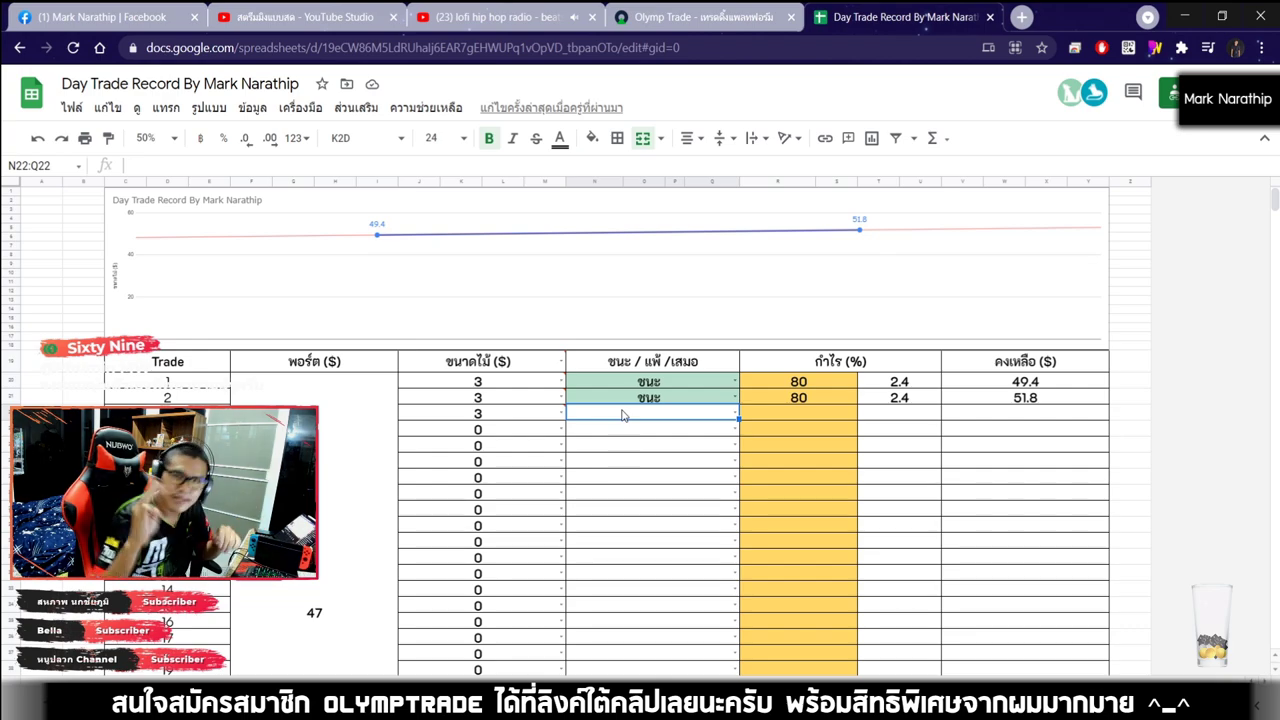
Switch to Olymp Trade and open a $3 down position on CHF JPY with a two-minute duration.
click(705, 17)
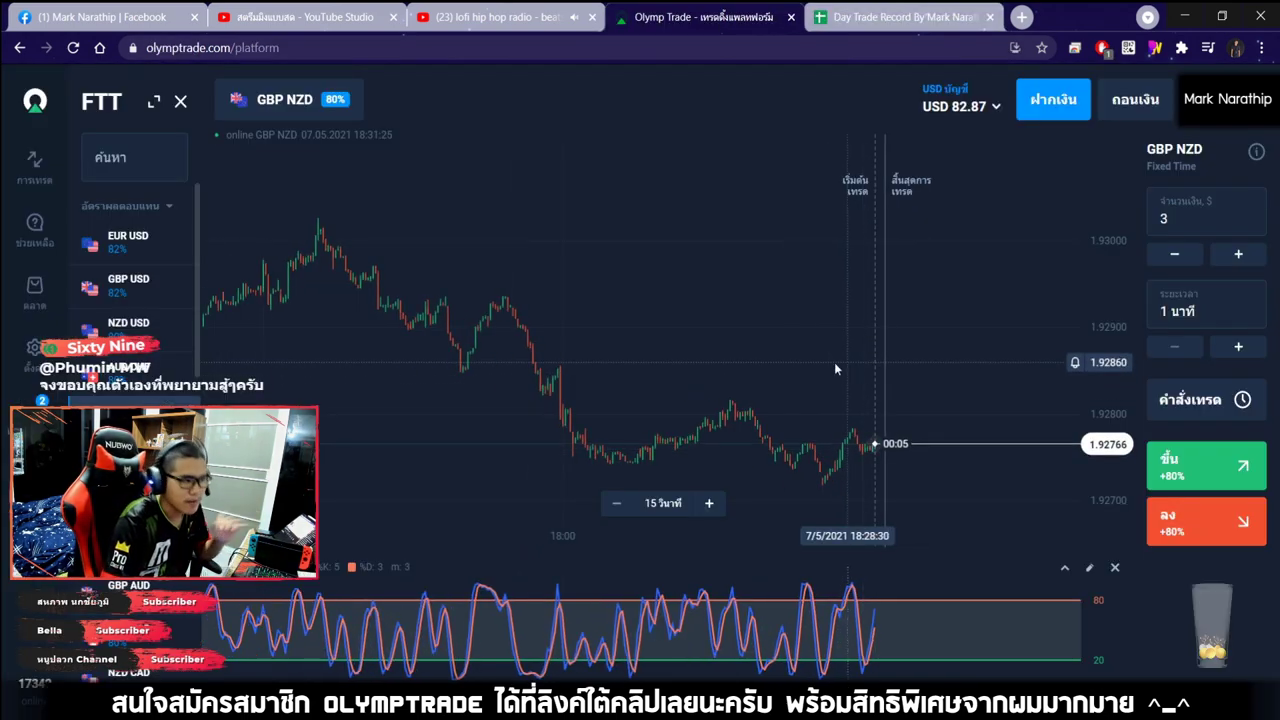
scroll(815, 347, left, 3)
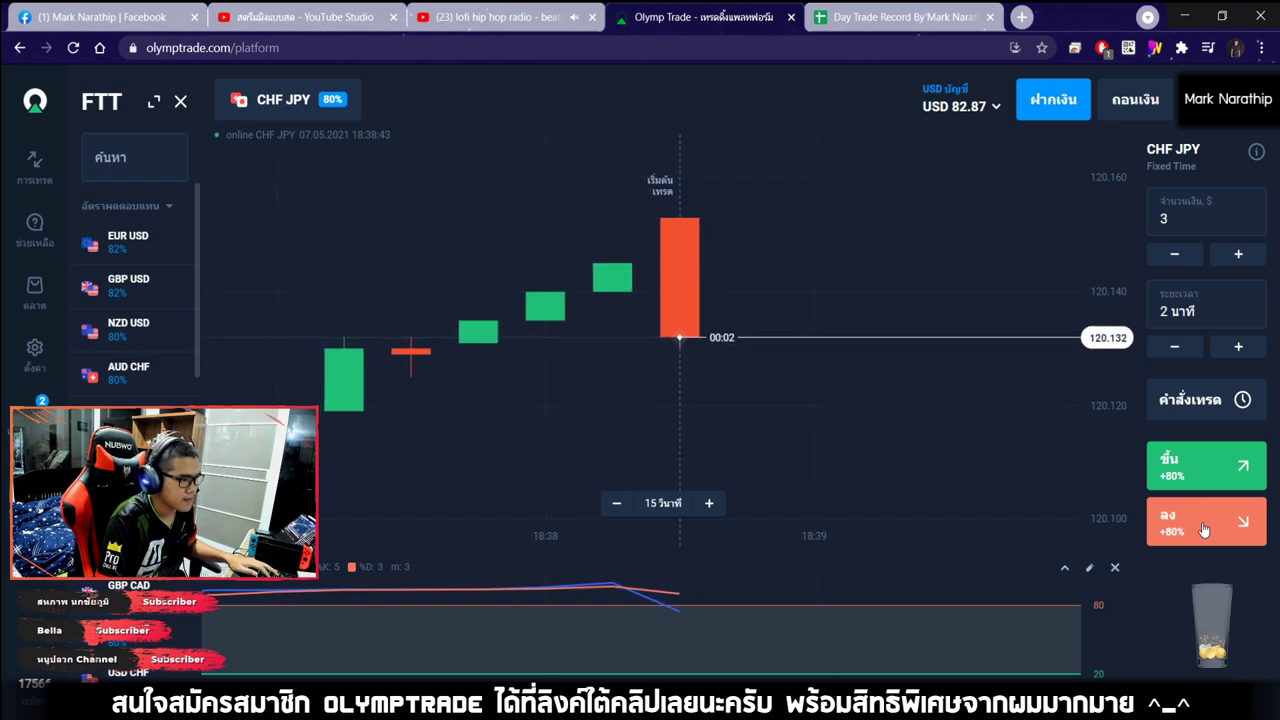
click(1204, 530)
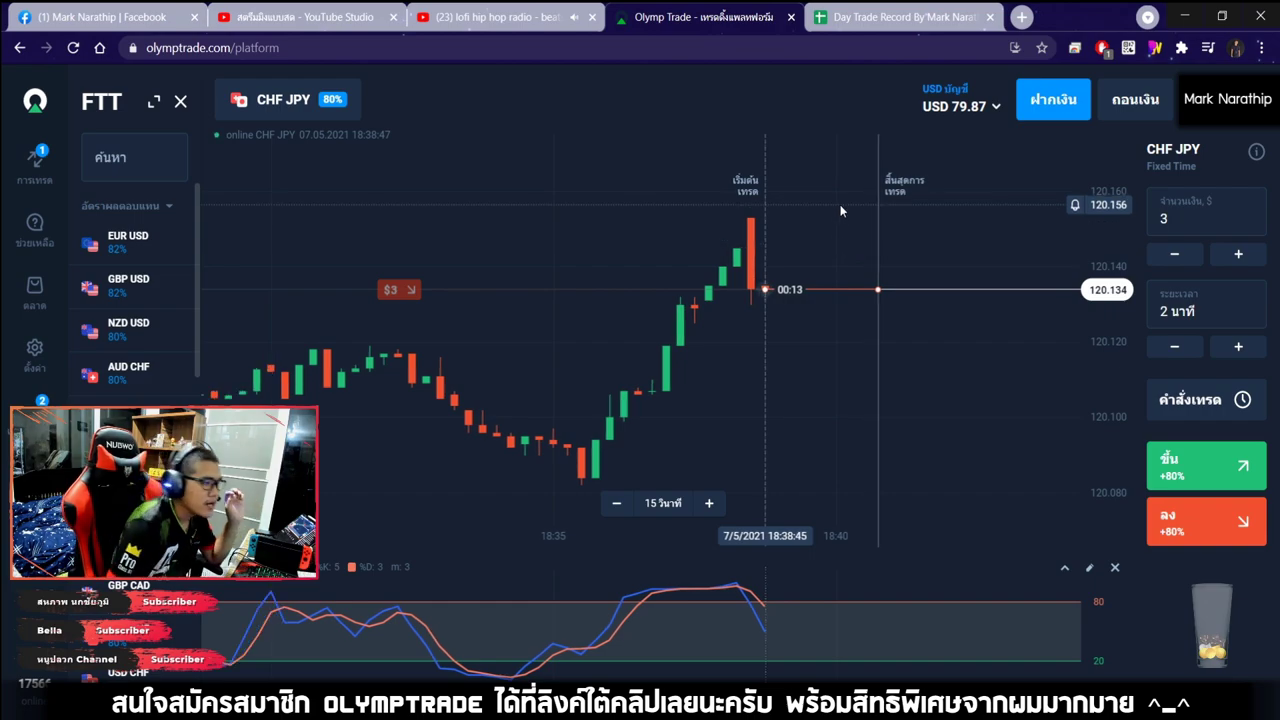
Glance at the trade record spreadsheet, then return to Olymp Trade and view the longer-term CHF JPY price history.
click(838, 25)
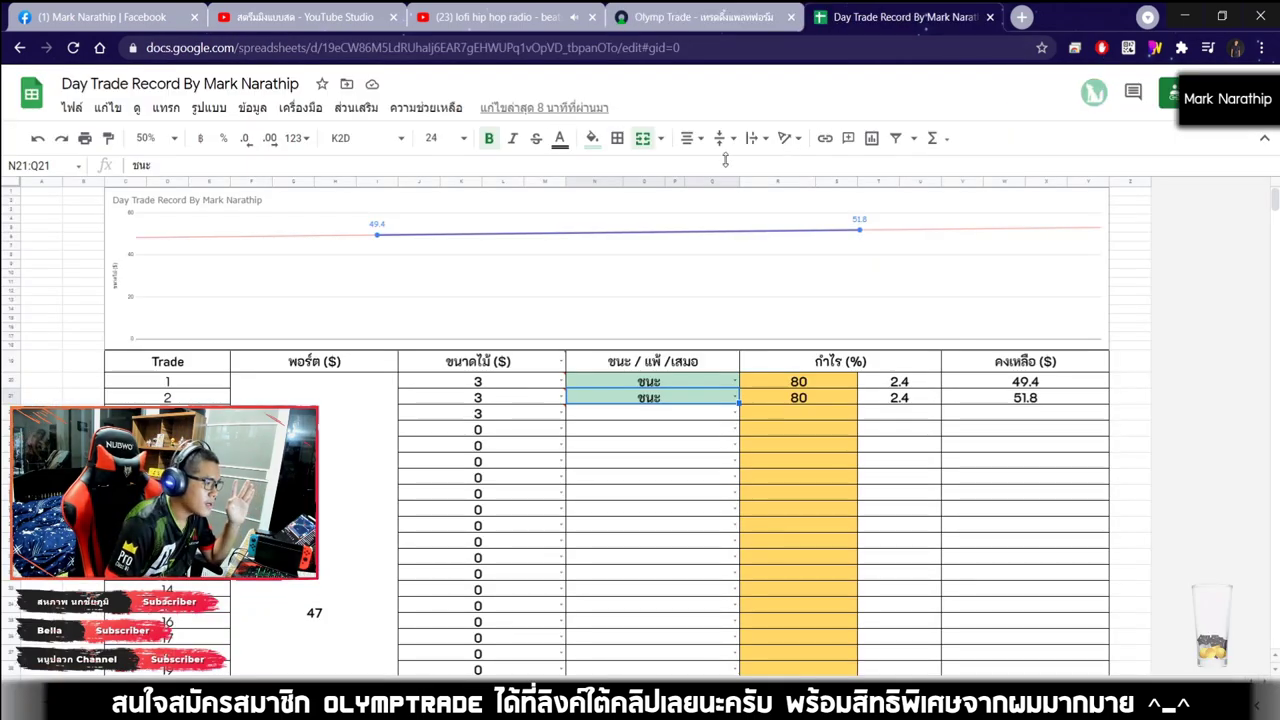
click(700, 17)
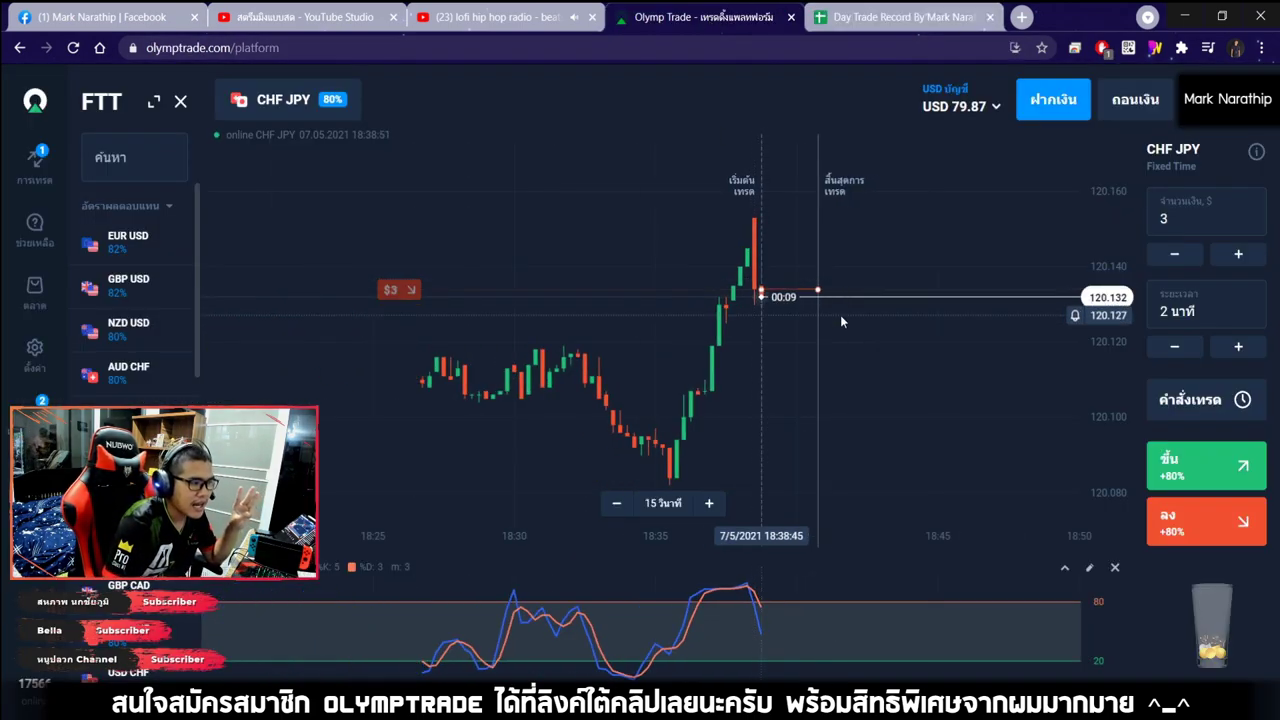
scroll(840, 315, down, 5)
drag(833, 317, 890, 317)
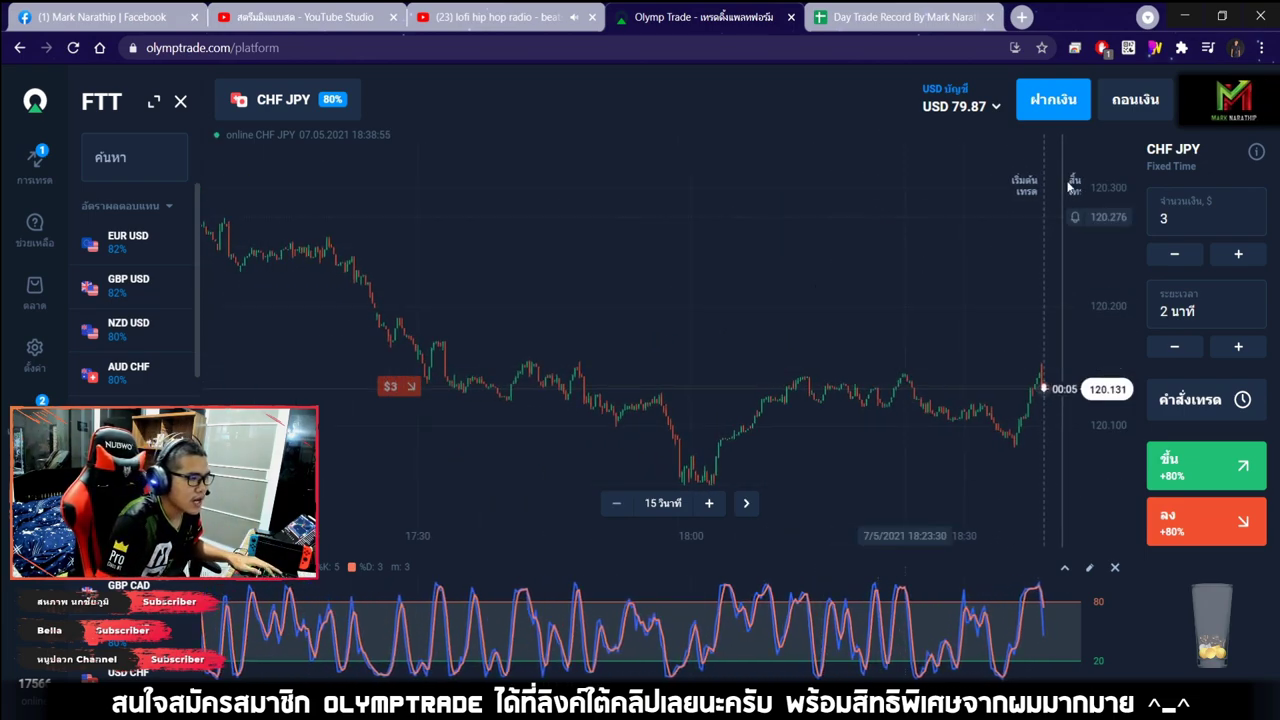
Draw a freehand arrow with the screen annotation pencil along the longer-term CHF JPY downtrend, then remove it.
key(alt+shift+d)
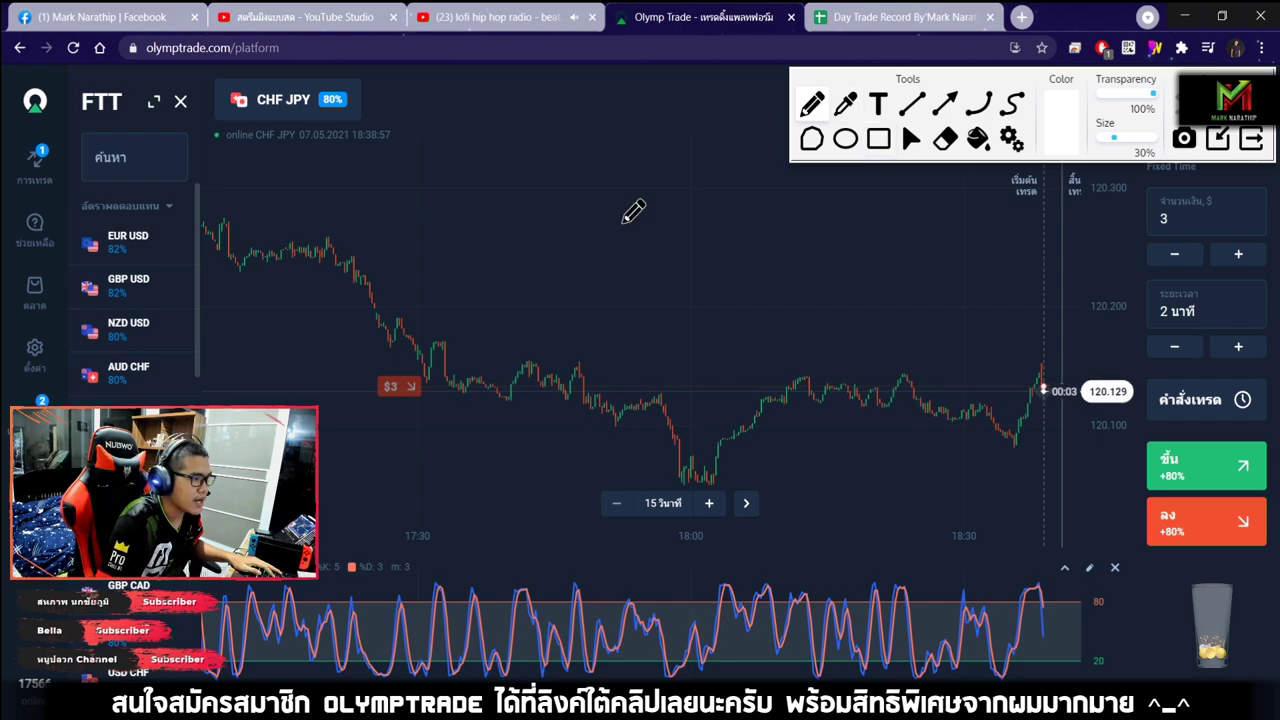
mouse_move(249, 197)
mouse_down()
mouse_move(878, 375)
mouse_move(870, 320)
mouse_move(797, 422)
mouse_up()
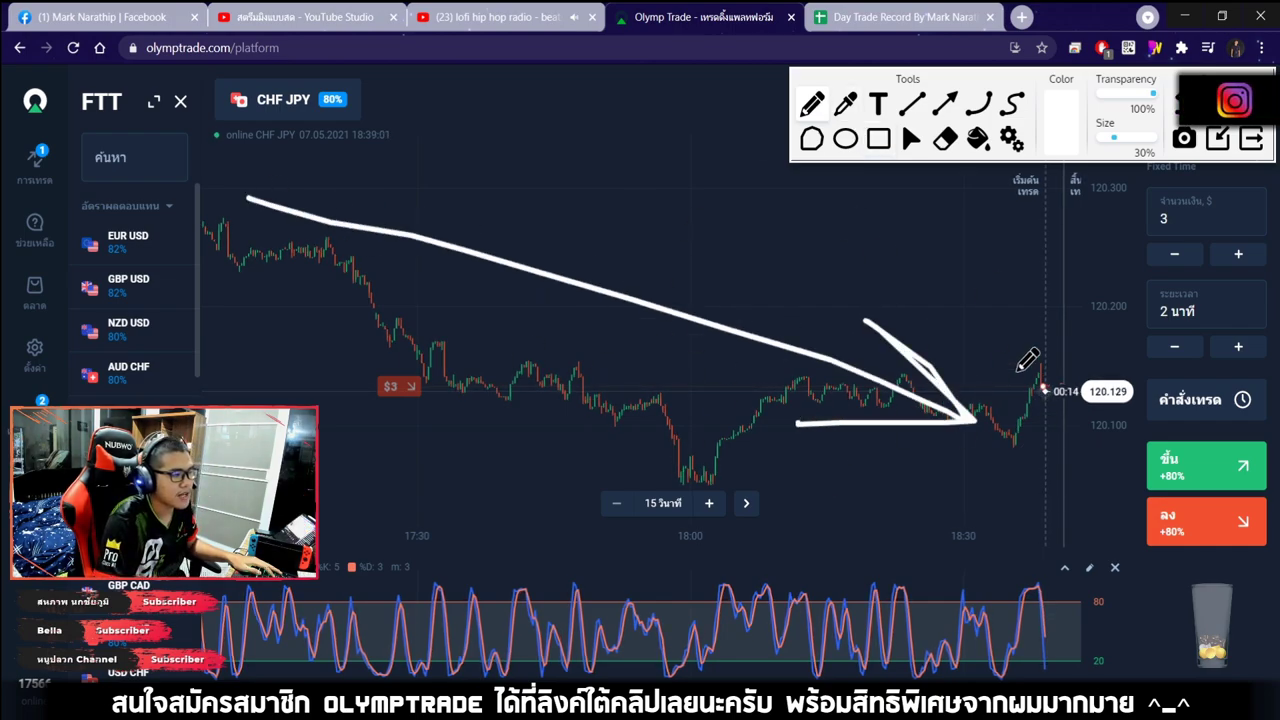
key(Escape)
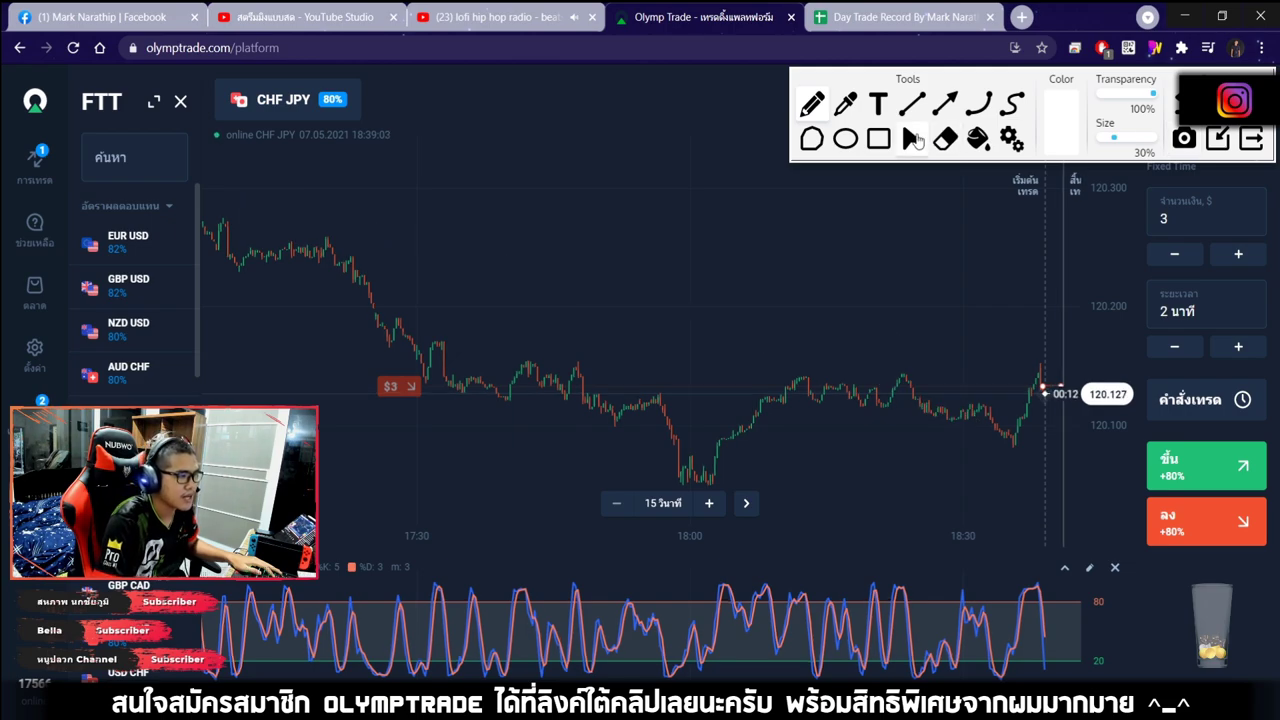
Draw a freehand loop around the recent CHF JPY rise and two downward arrows beside the latest candles.
click(911, 138)
scroll(988, 401, up, 3)
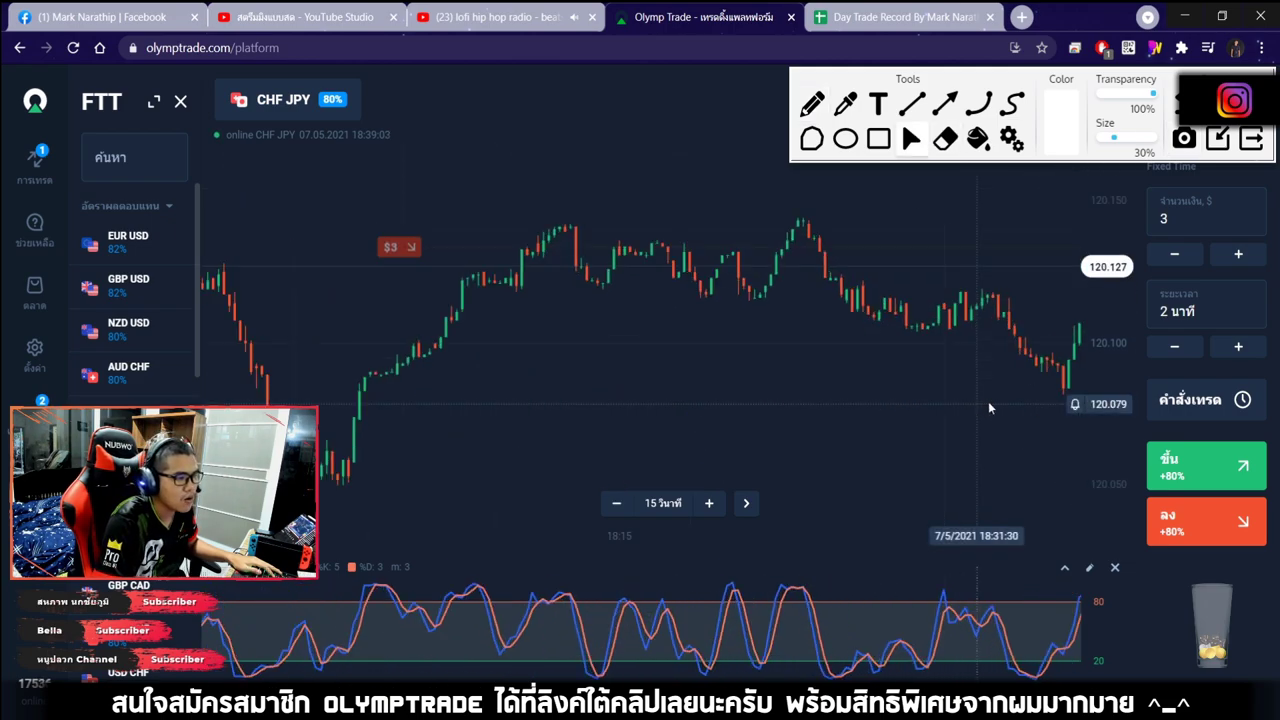
click(812, 103)
mouse_move(640, 468)
mouse_down()
mouse_move(732, 250)
mouse_move(634, 457)
mouse_move(643, 470)
mouse_up()
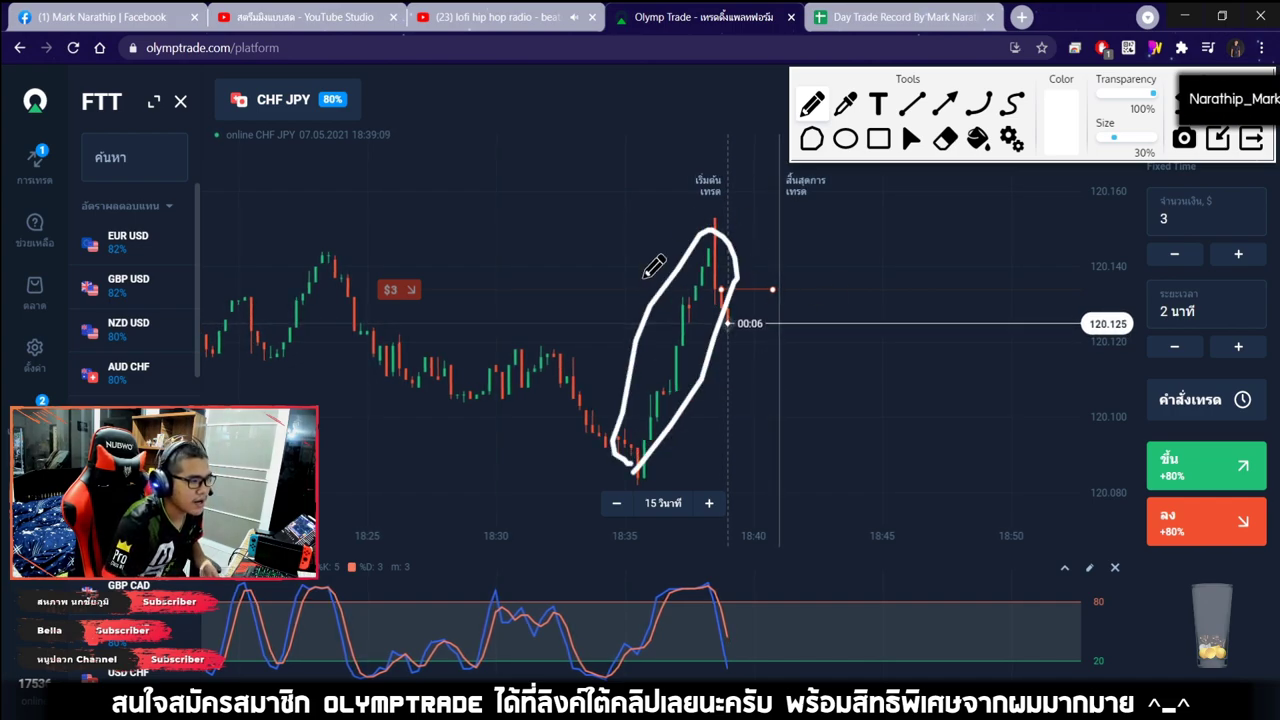
mouse_move(752, 218)
mouse_down()
mouse_move(920, 418)
mouse_move(935, 367)
mouse_up()
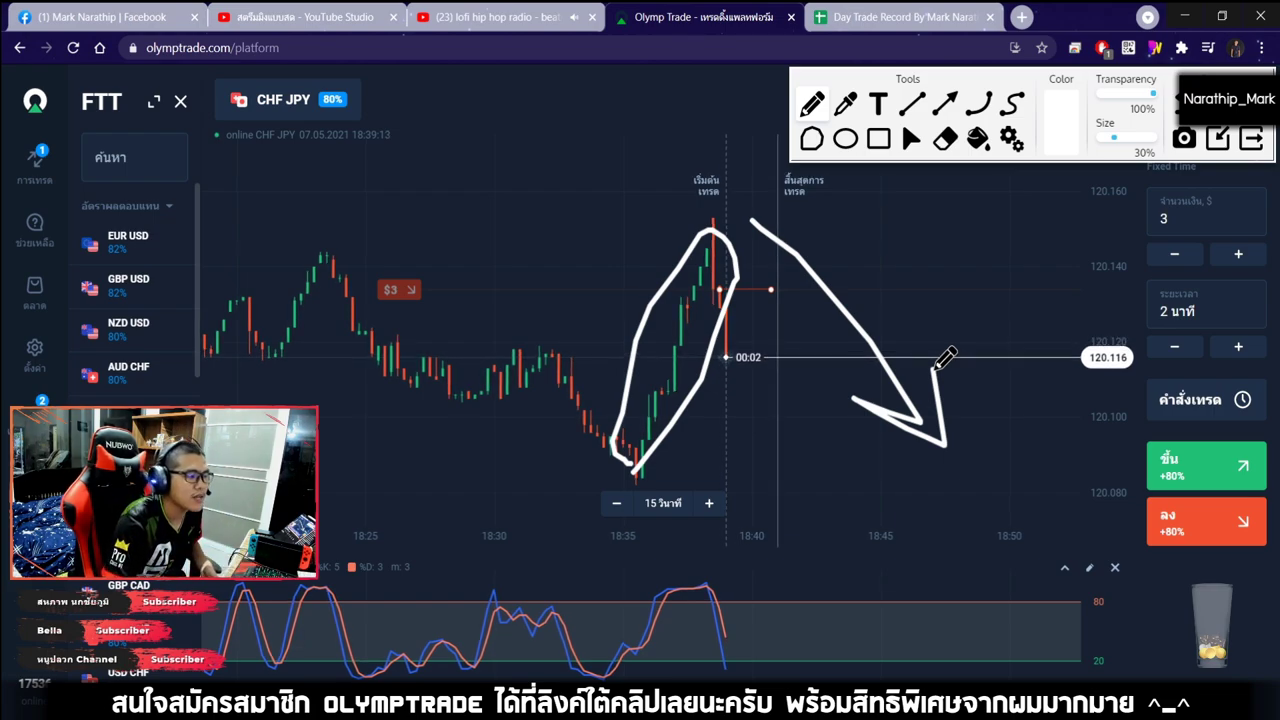
drag(835, 208, 990, 418)
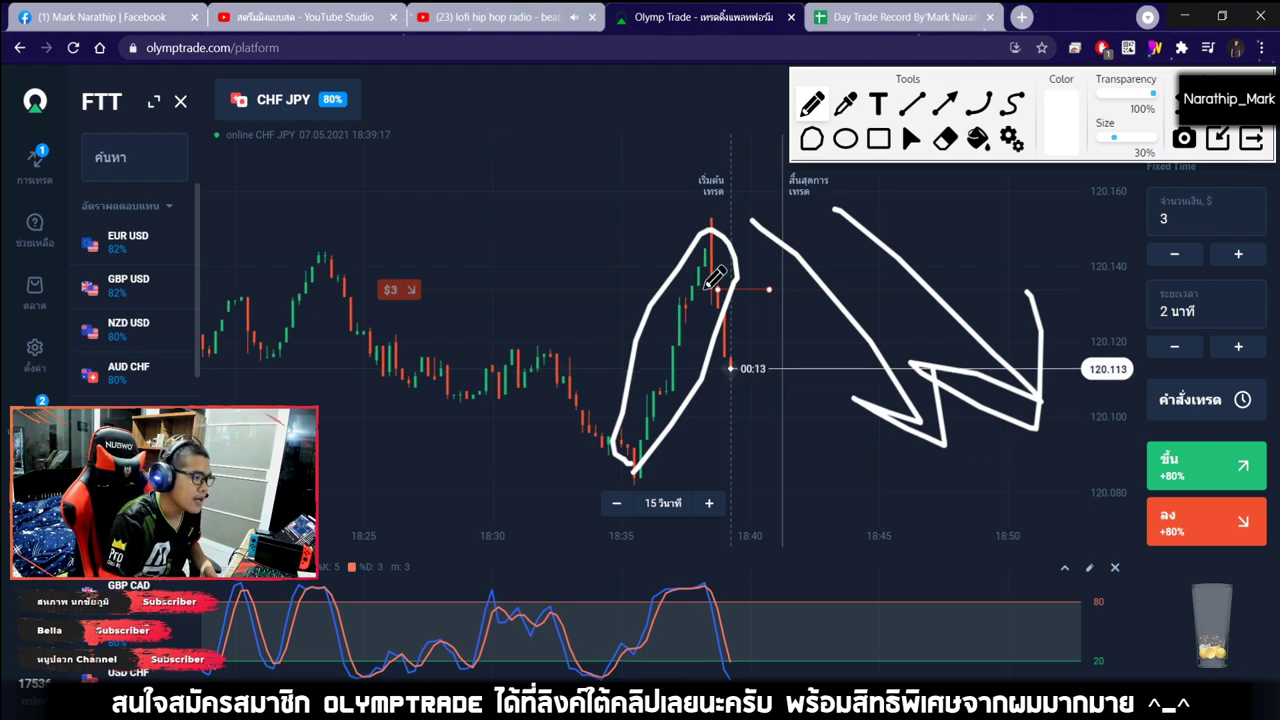
Circle the oscillator crossover above the 80 level, draw a down arrow from the CHF JPY peak, then close the drawing tools.
drag(708, 560, 700, 566)
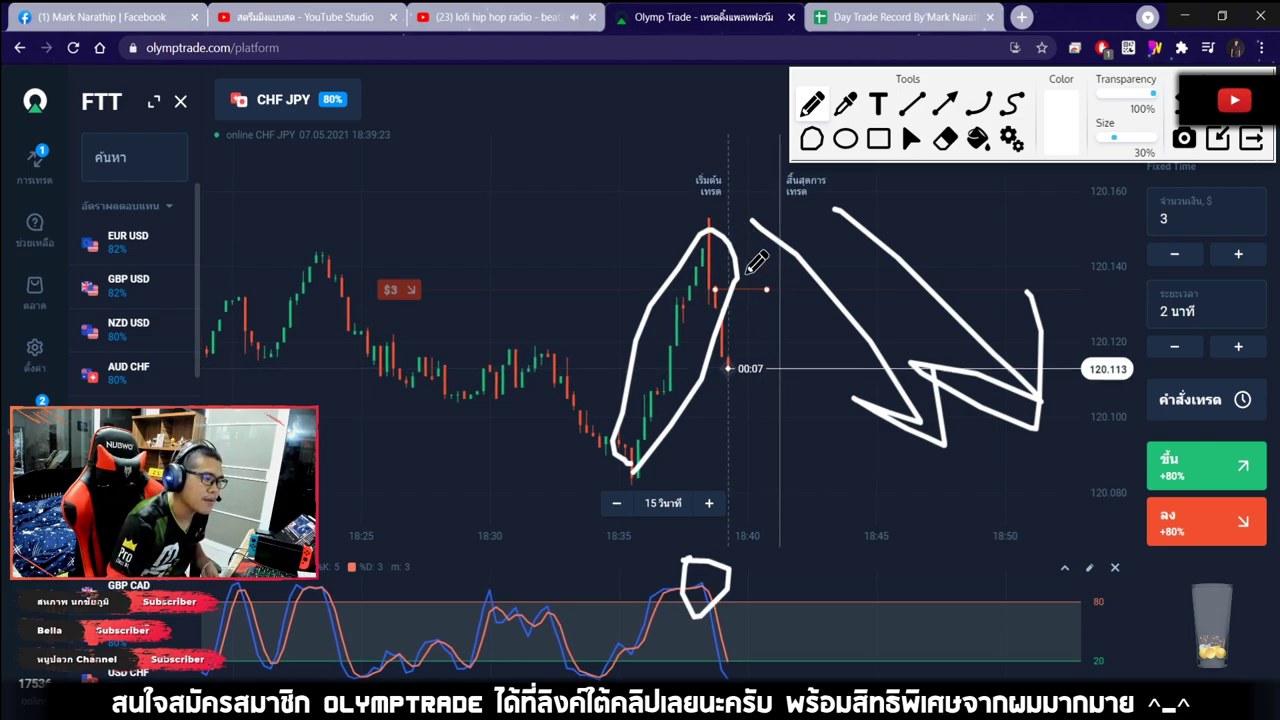
drag(720, 228, 820, 478)
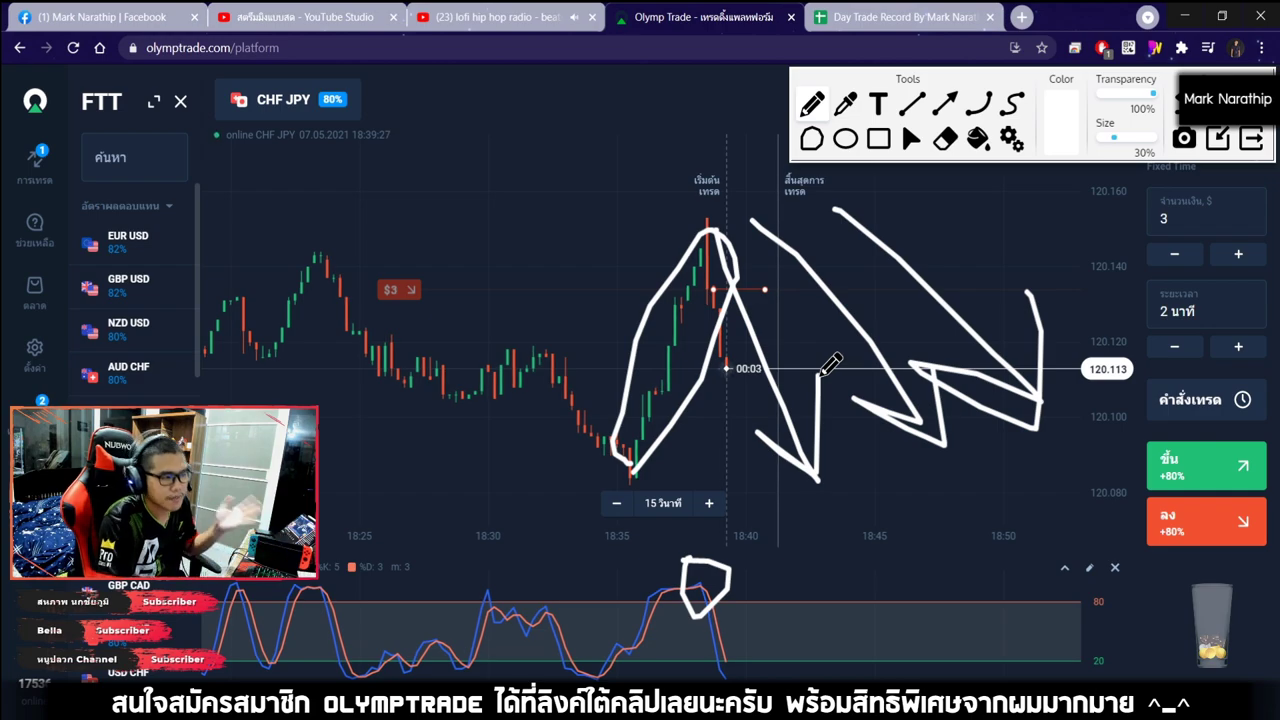
click(1252, 138)
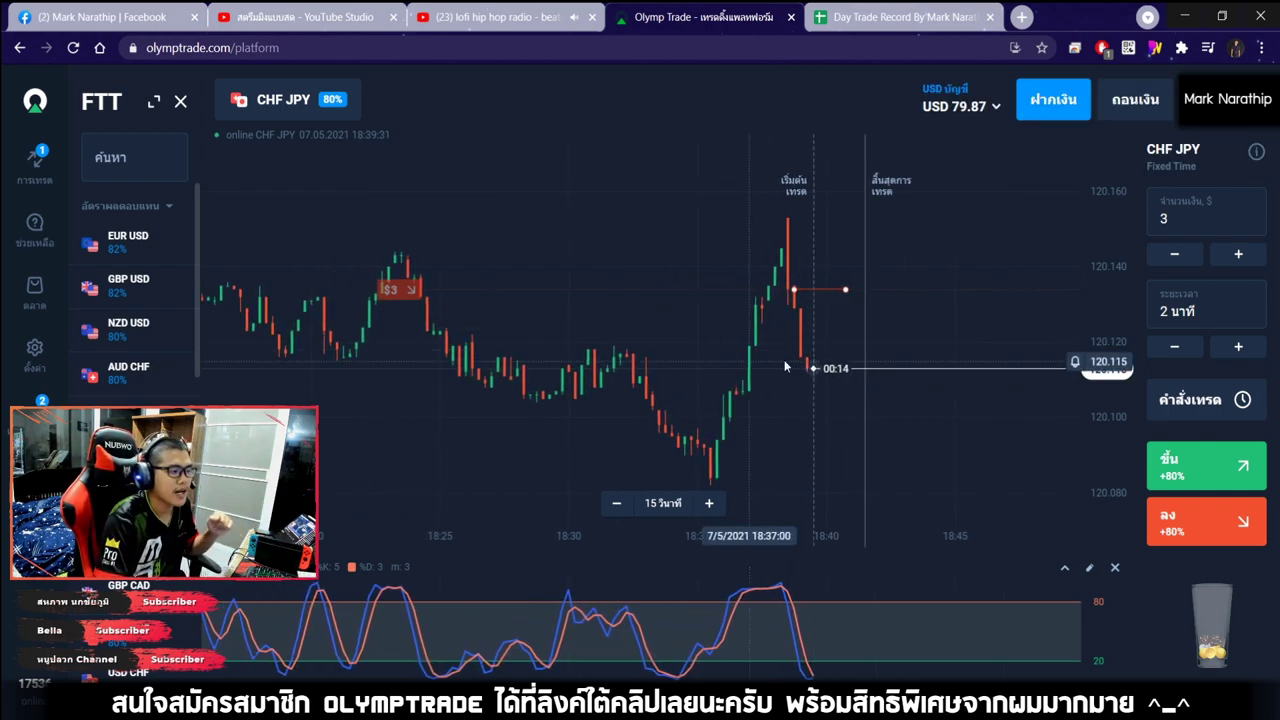
View the CHF JPY candles around the open $3 down position.
scroll(815, 368, down, 1)
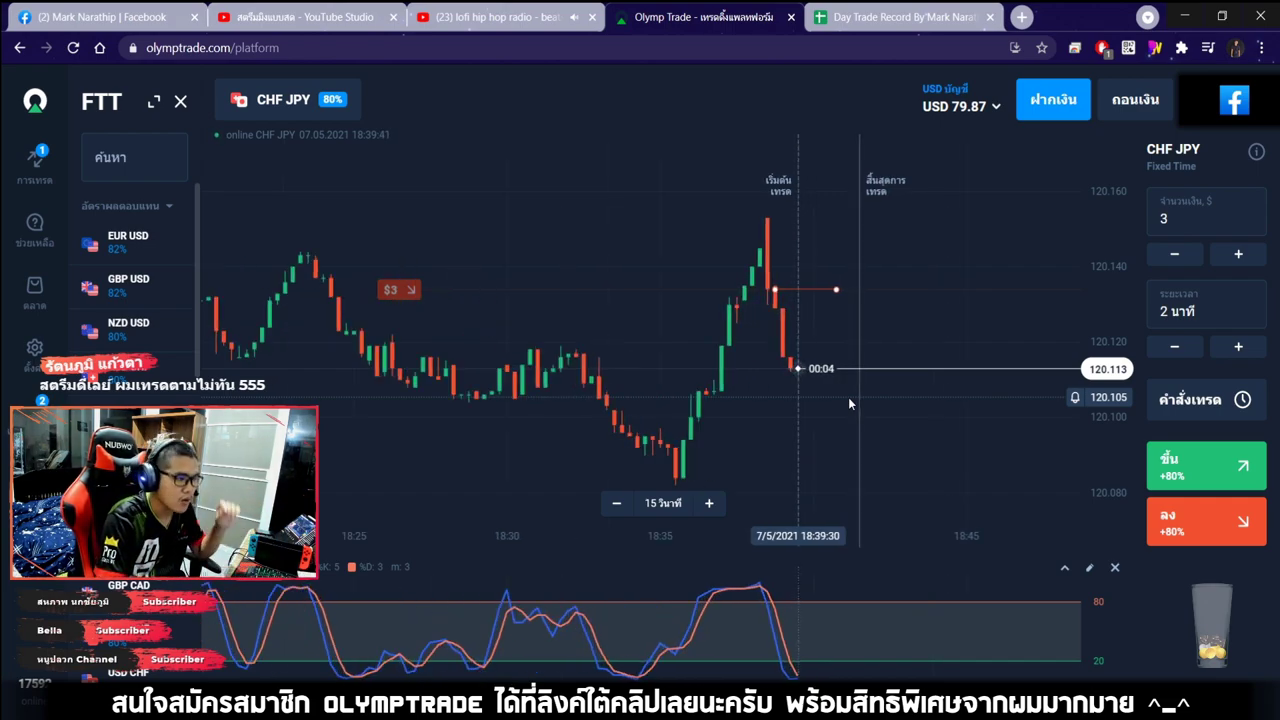
scroll(846, 394, up, 2)
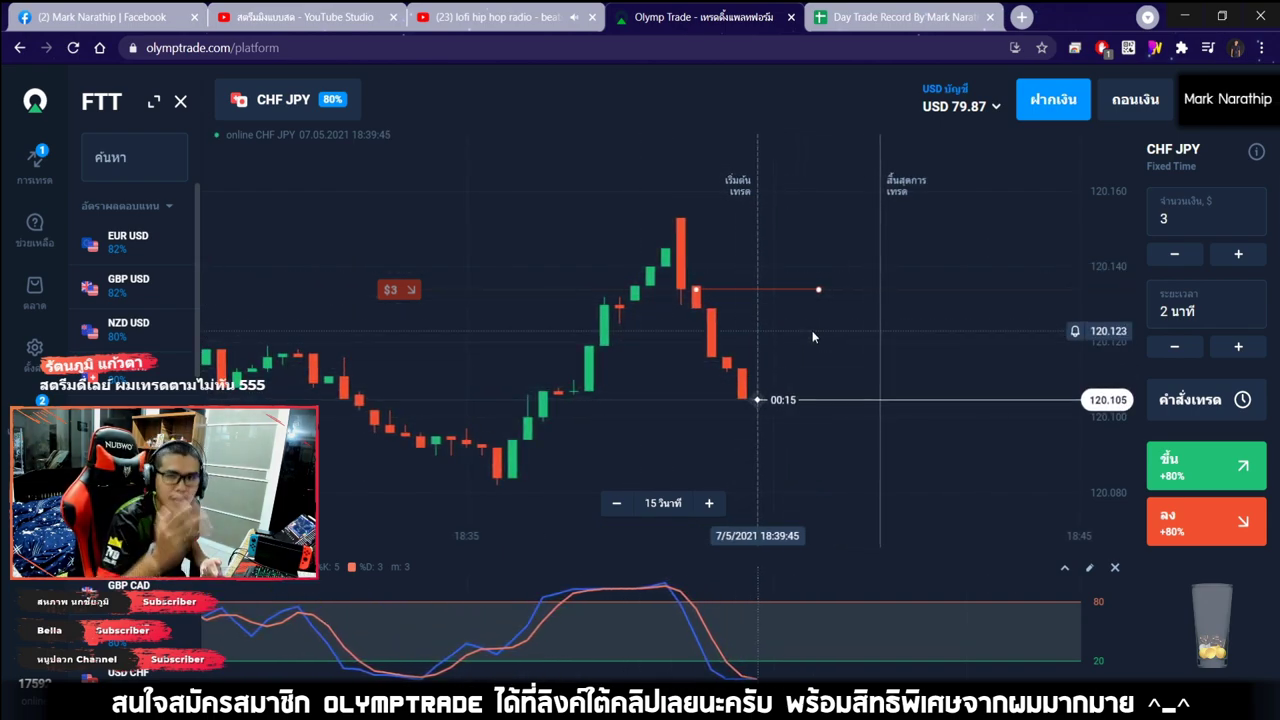
Watch the CHF JPY price against the entry level of the open $3 down trade, comparing close-up and wider candle ranges until expiry.
scroll(811, 337, up, 2)
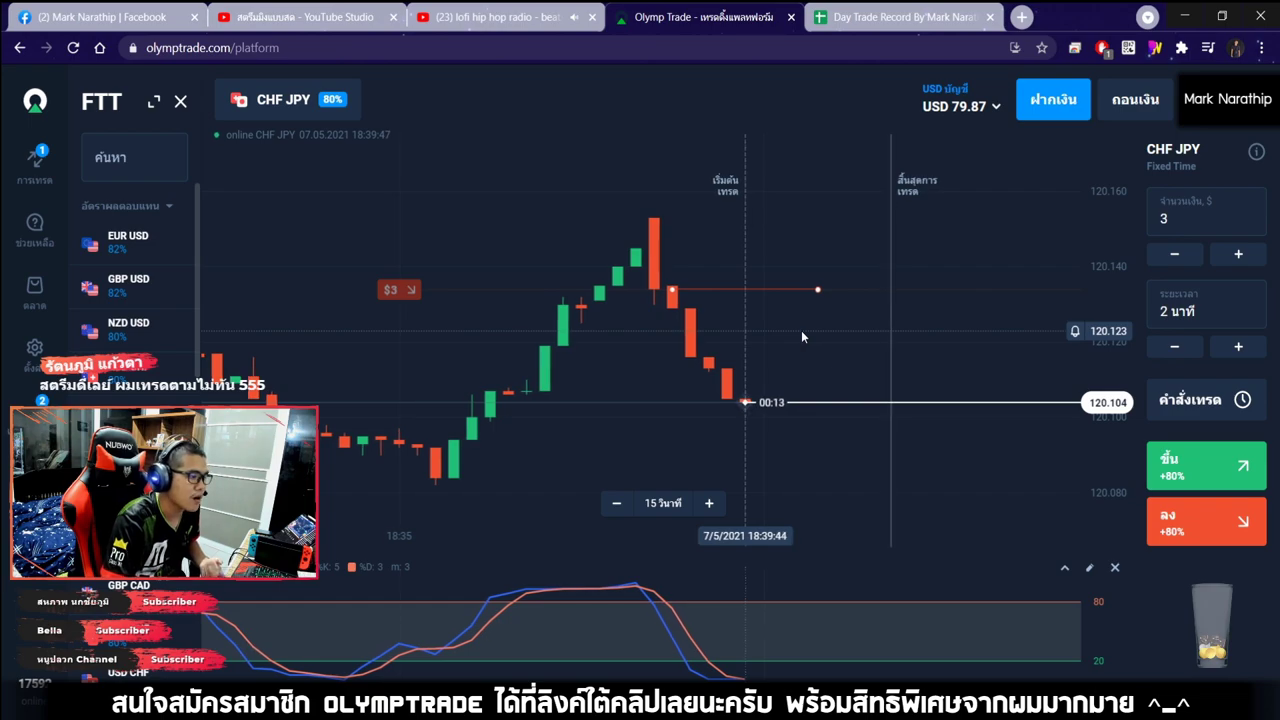
scroll(823, 332, down, 2)
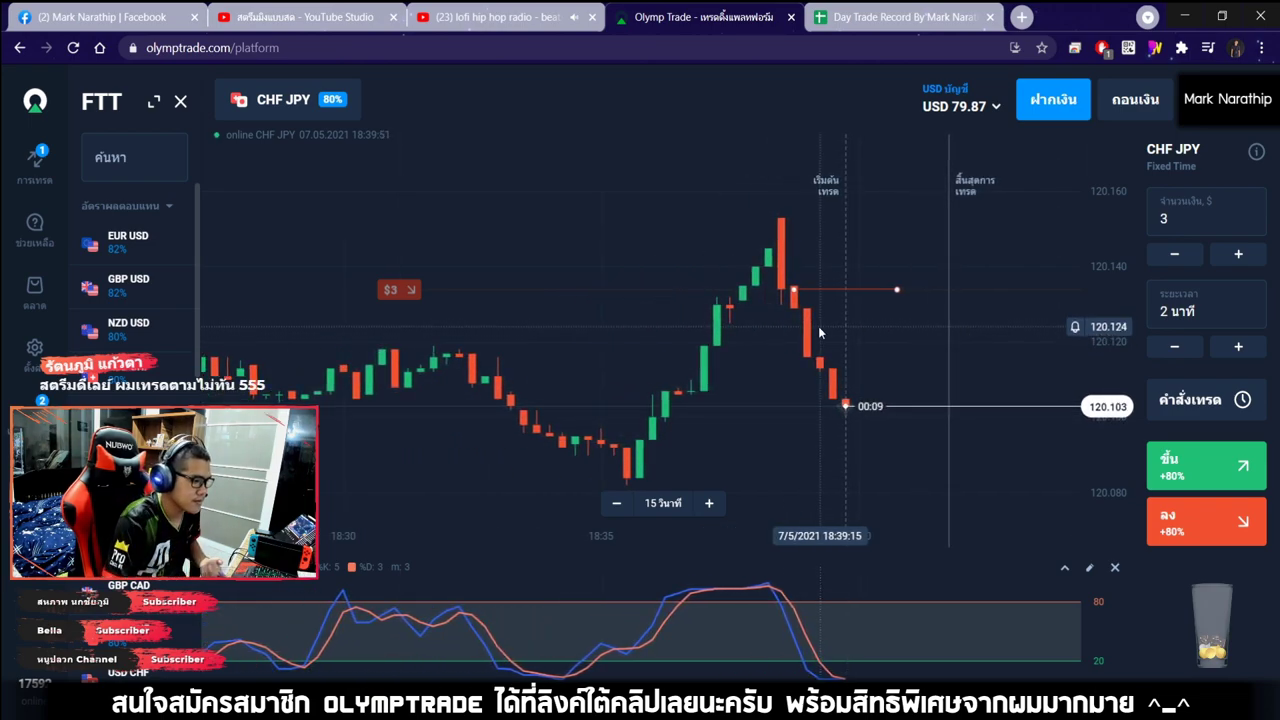
scroll(887, 409, up, 1)
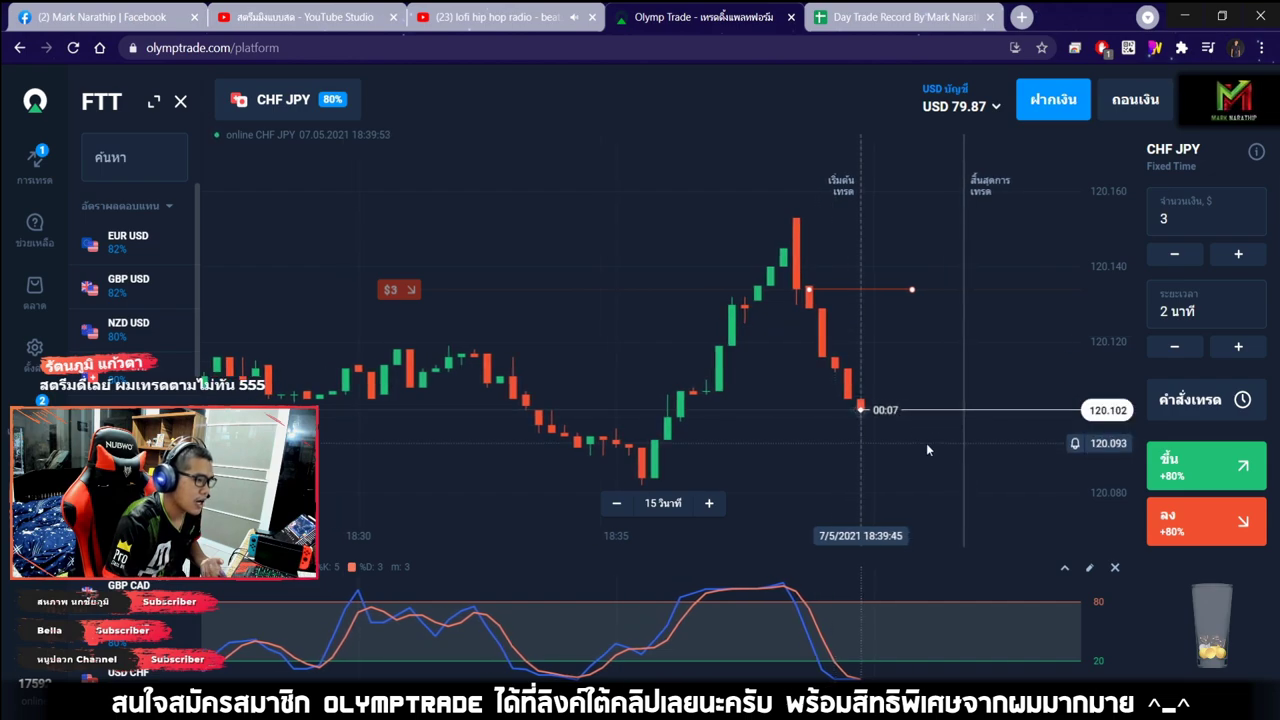
scroll(848, 434, up, 3)
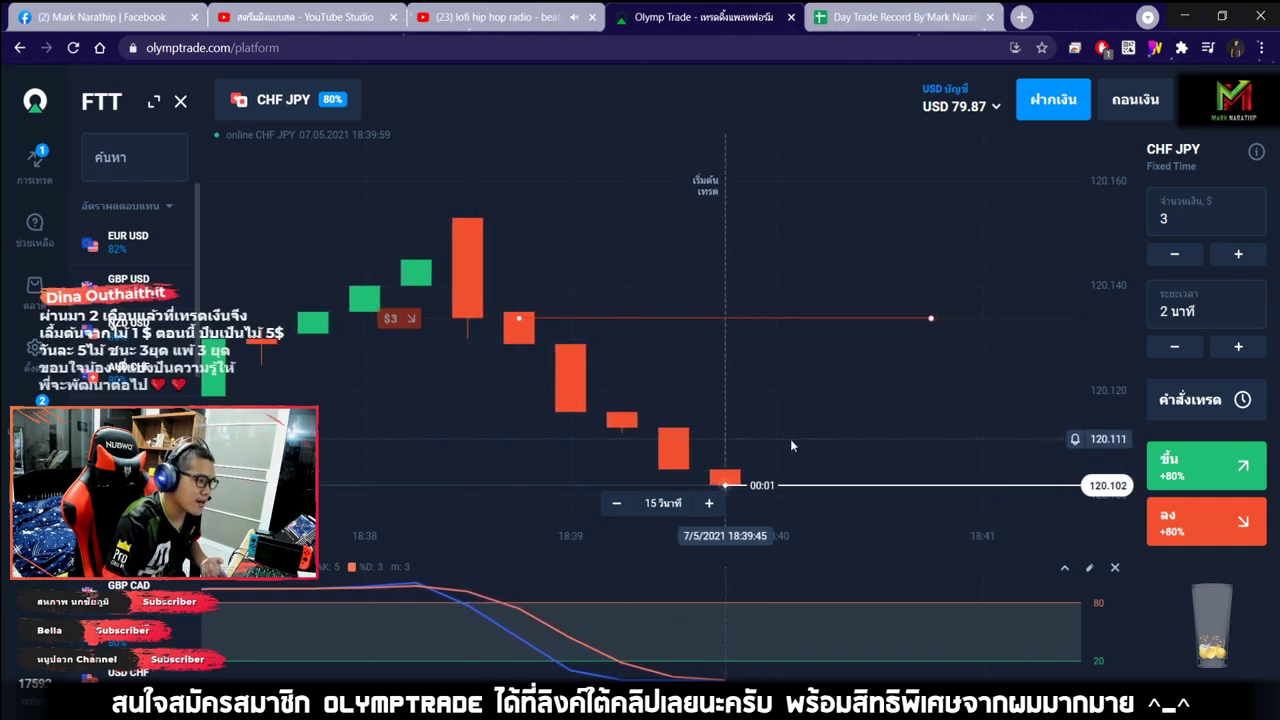
scroll(815, 441, down, 2)
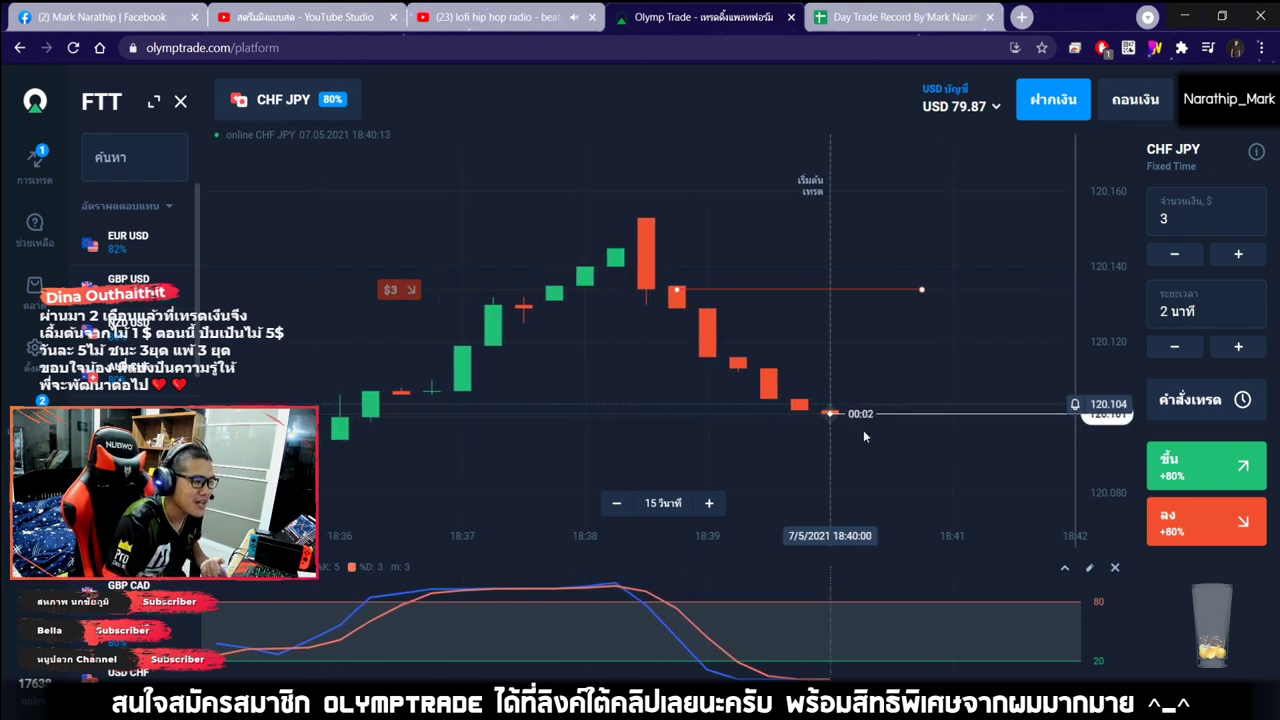
scroll(850, 427, up, 3)
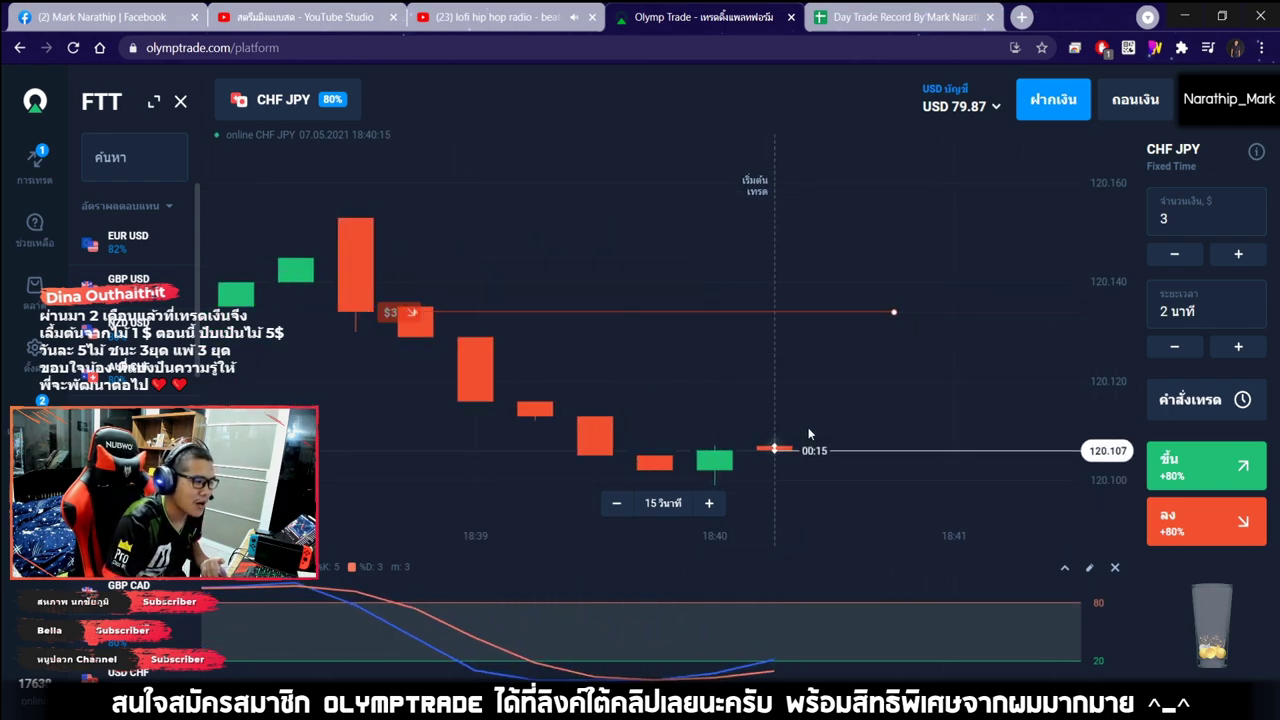
scroll(808, 427, down, 4)
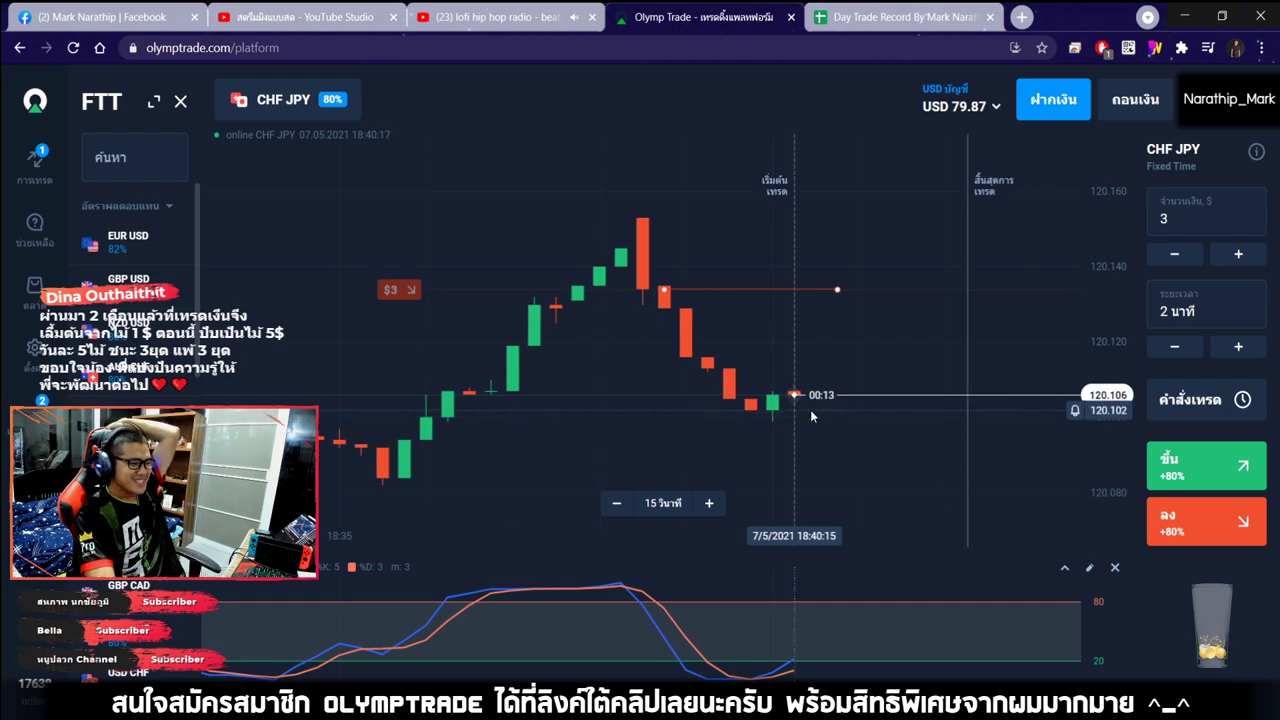
scroll(814, 413, down, 2)
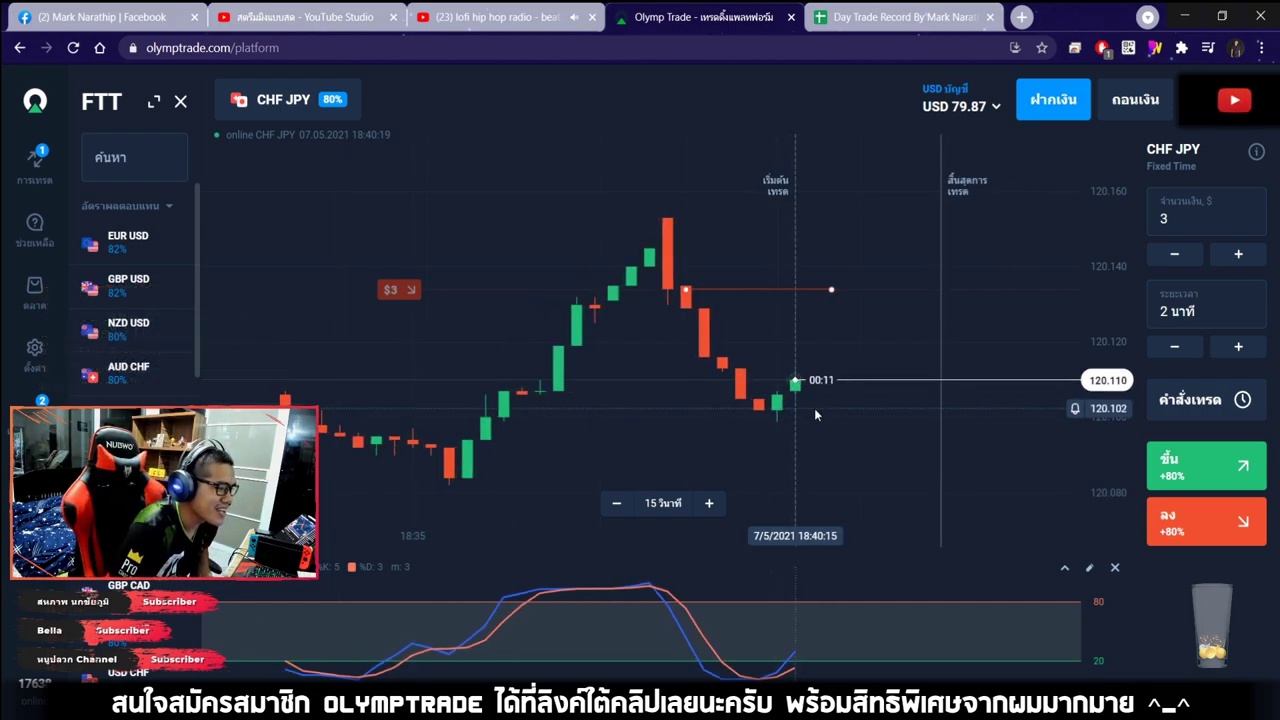
scroll(815, 413, up, 3)
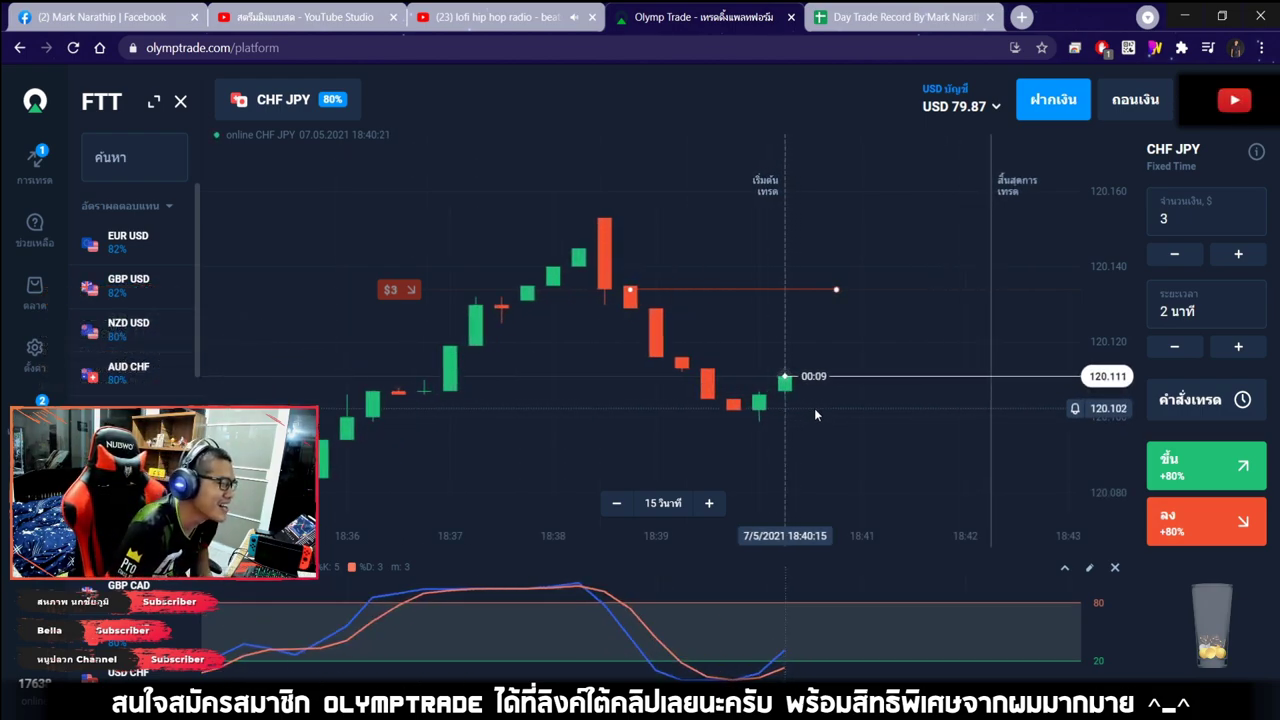
scroll(814, 408, down, 4)
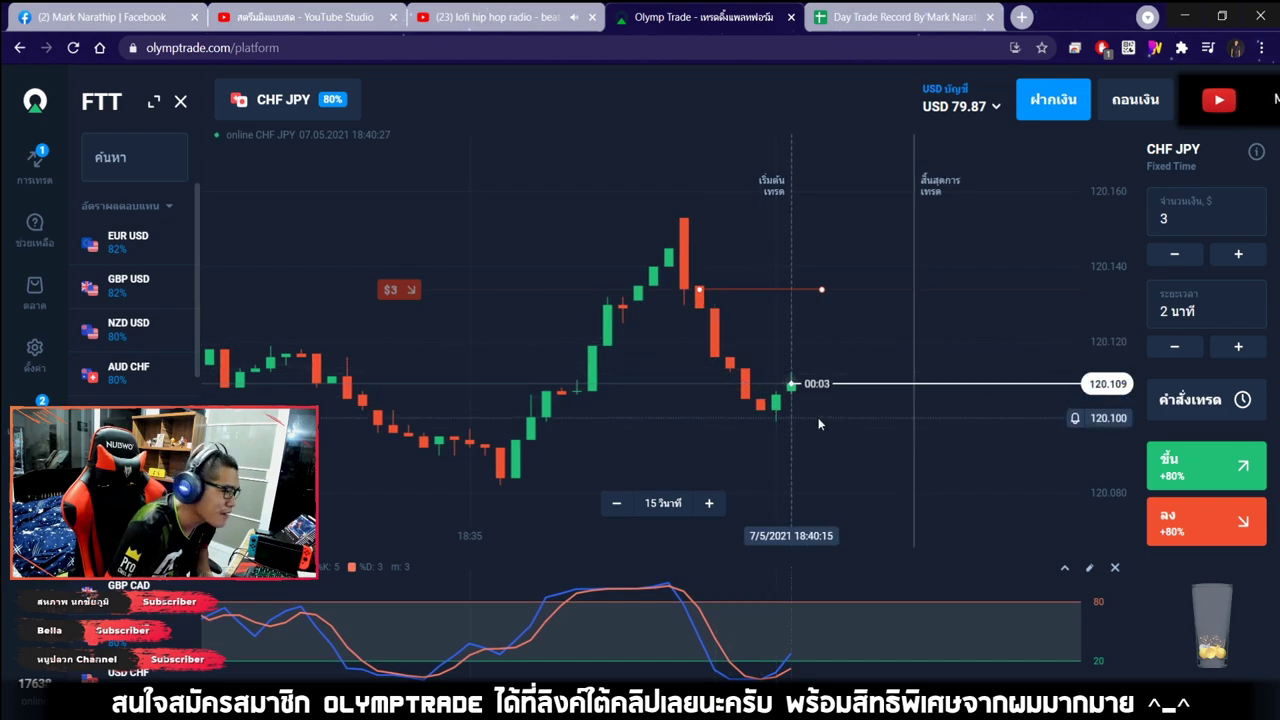
scroll(818, 418, up, 2)
scroll(818, 423, up, 3)
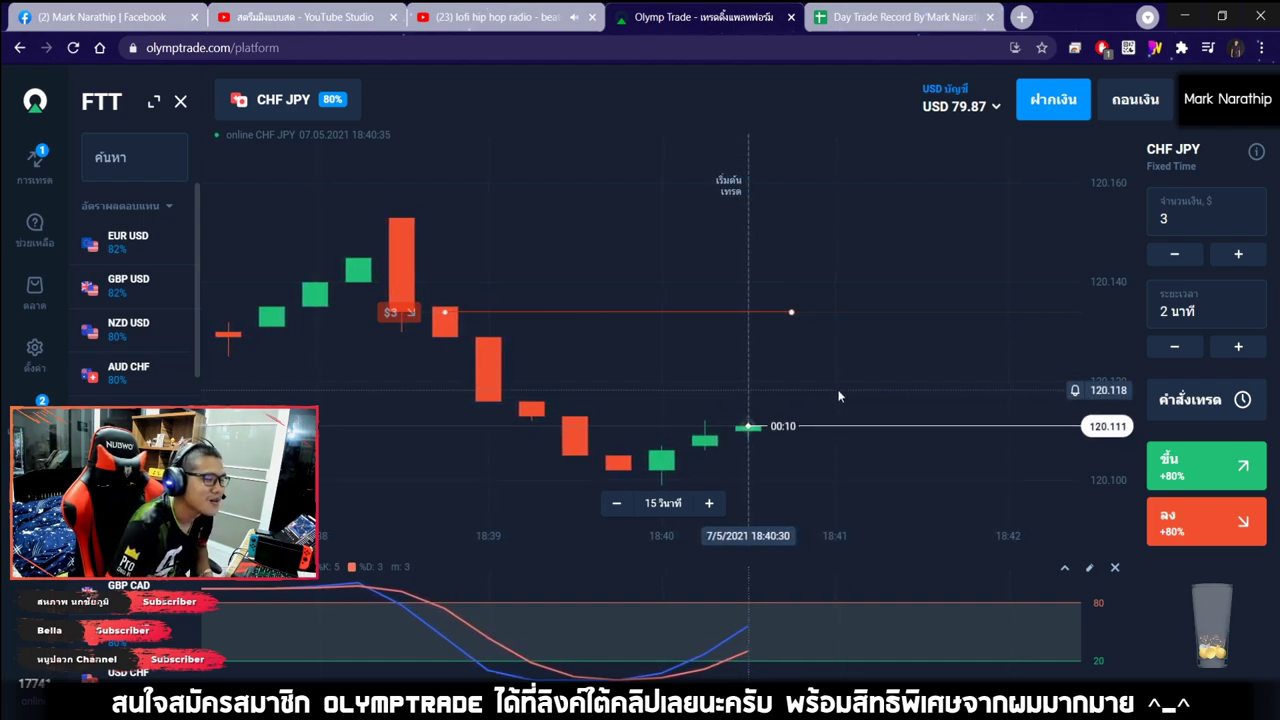
scroll(839, 397, down, 1)
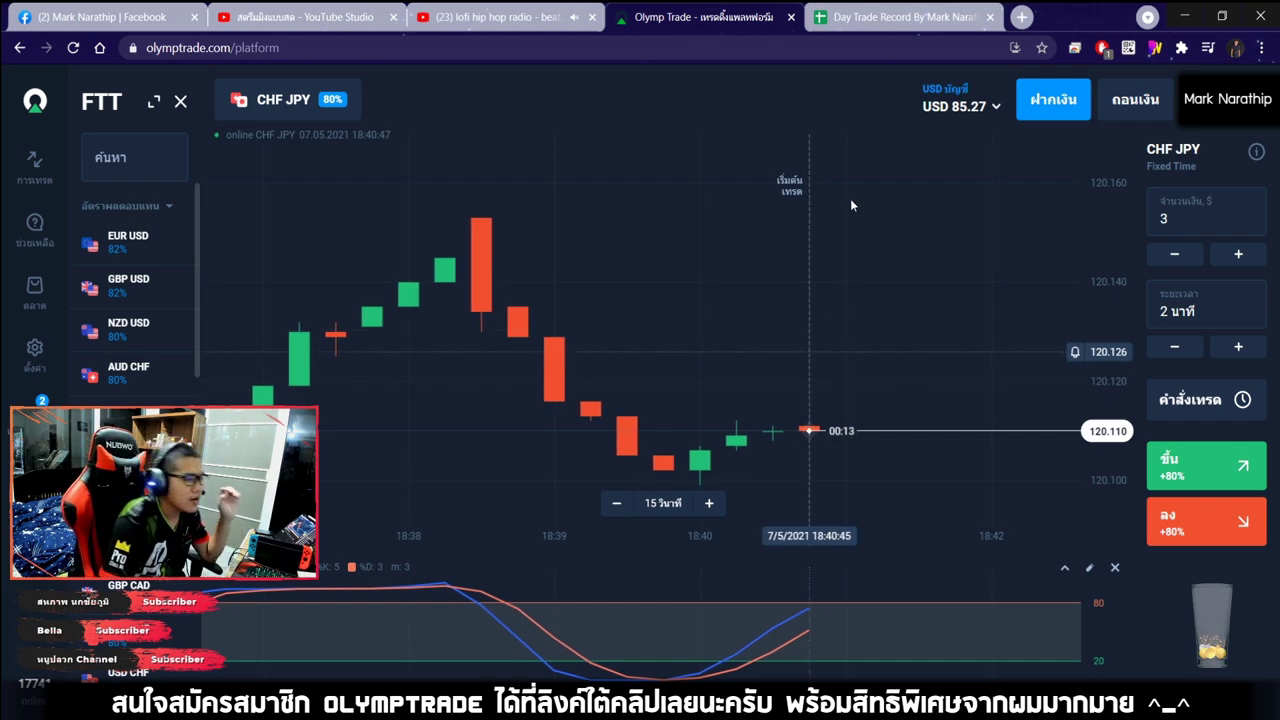
Switch to the Day Trade Record spreadsheet and record trade 3 as ชนะ with a profit rate of 80 percent.
click(881, 15)
double_click(587, 417)
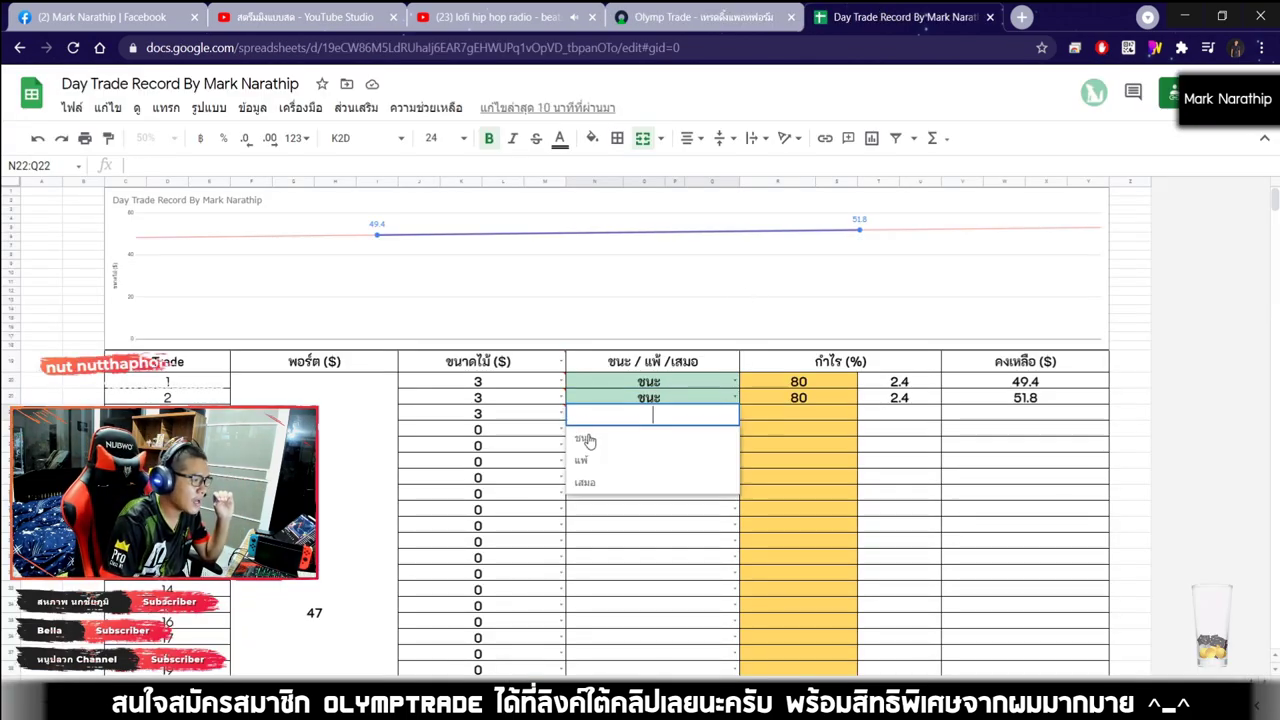
text(ชนะ)
click(808, 418)
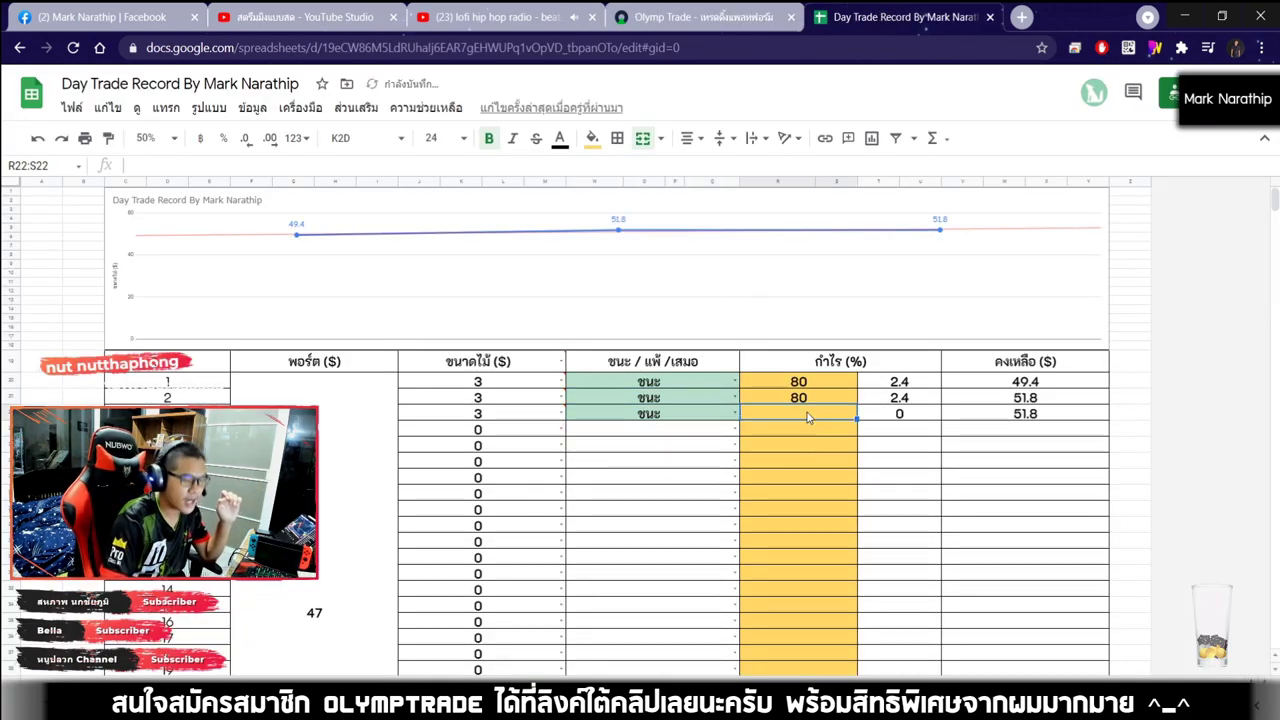
text(80)
key(Return)
Check the CHF JPY payout rate on Olymp Trade, then examine the recorded wins and the total profit cell in the spreadsheet.
click(700, 17)
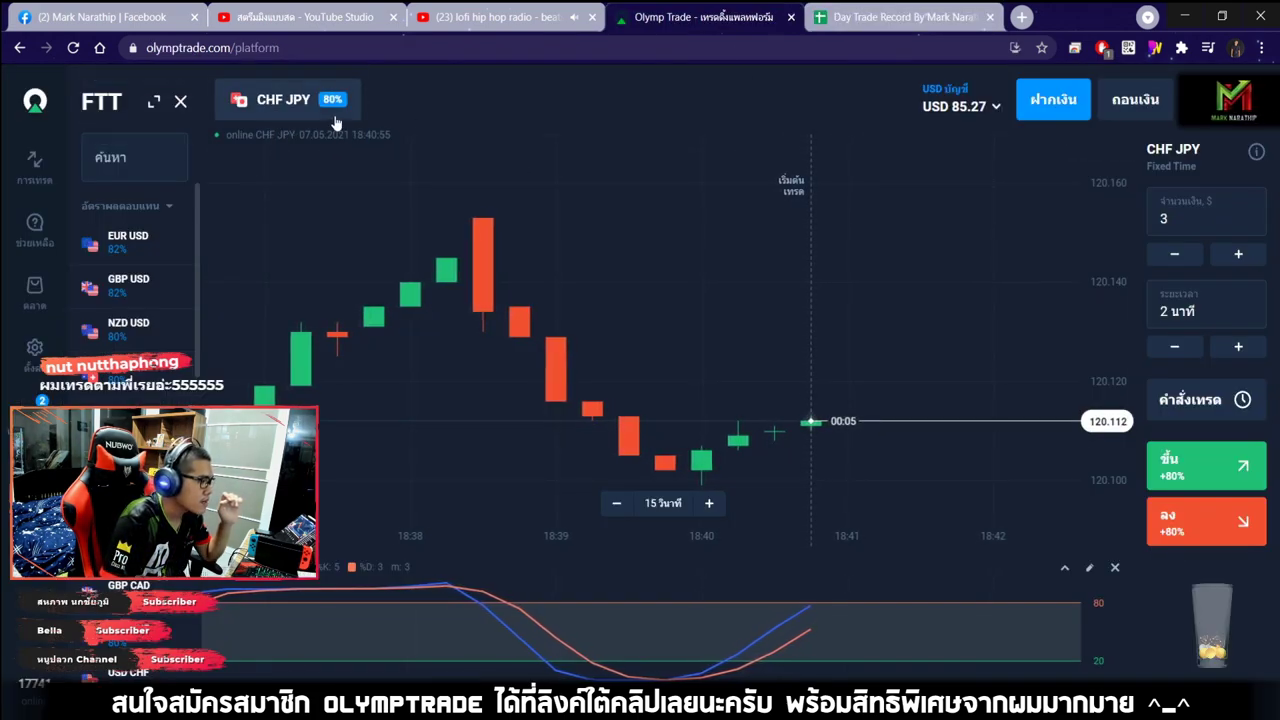
click(900, 17)
click(838, 398)
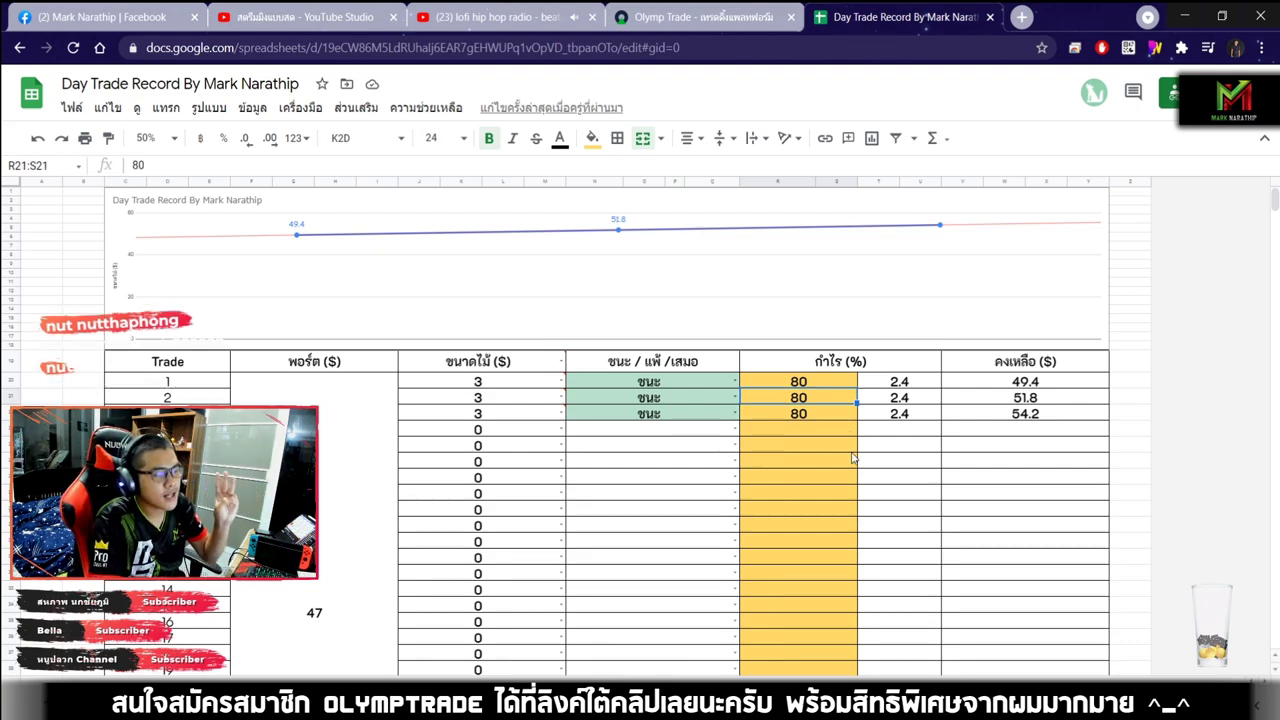
click(642, 399)
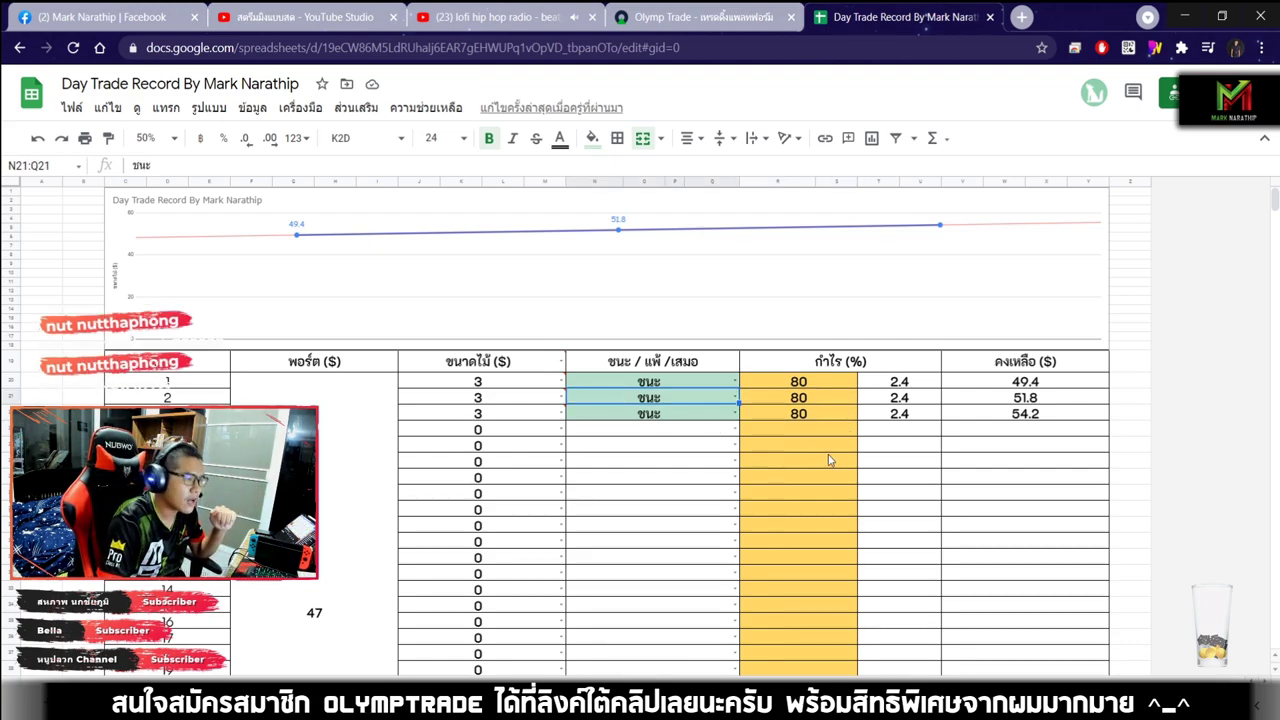
scroll(828, 460, down, 5)
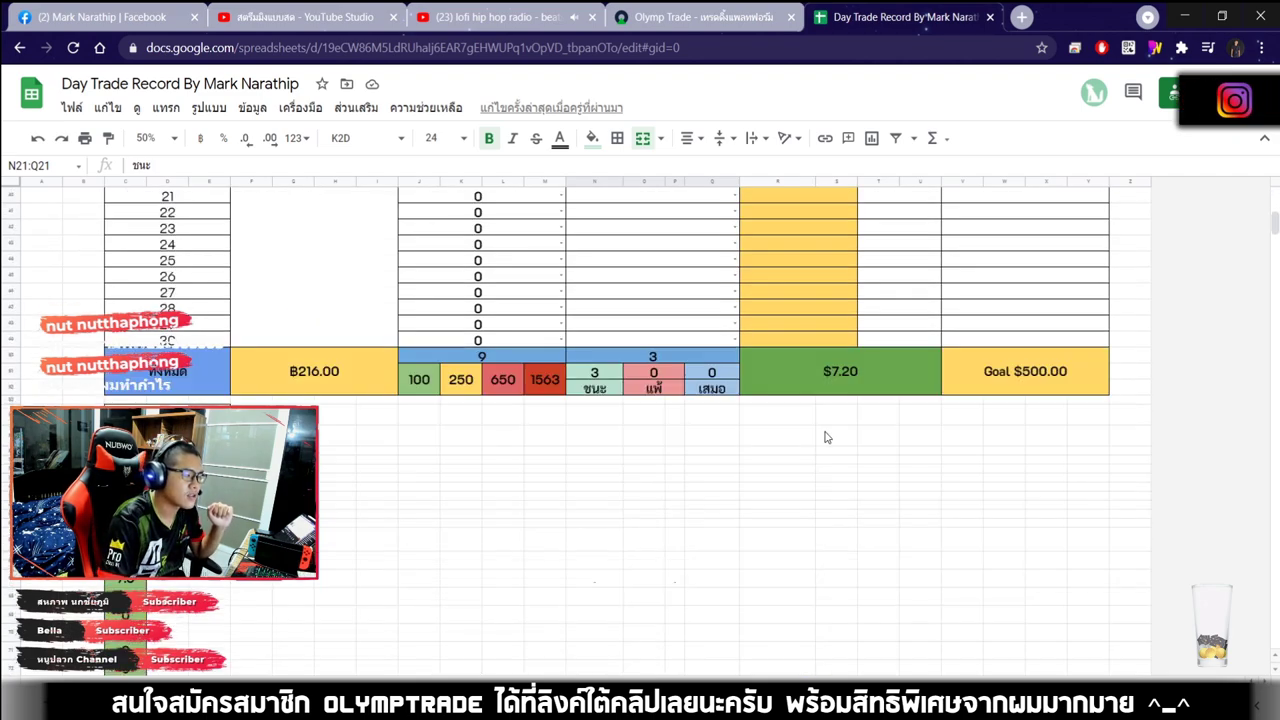
click(825, 381)
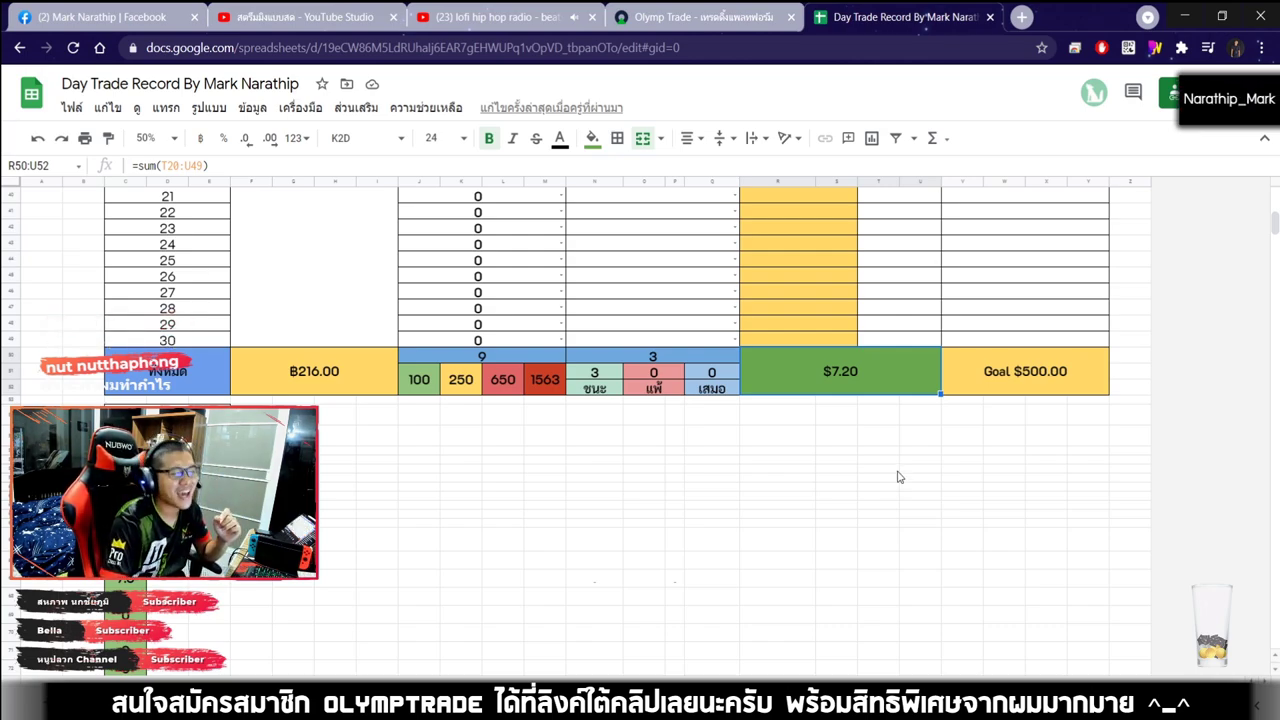
scroll(897, 477, up, 5)
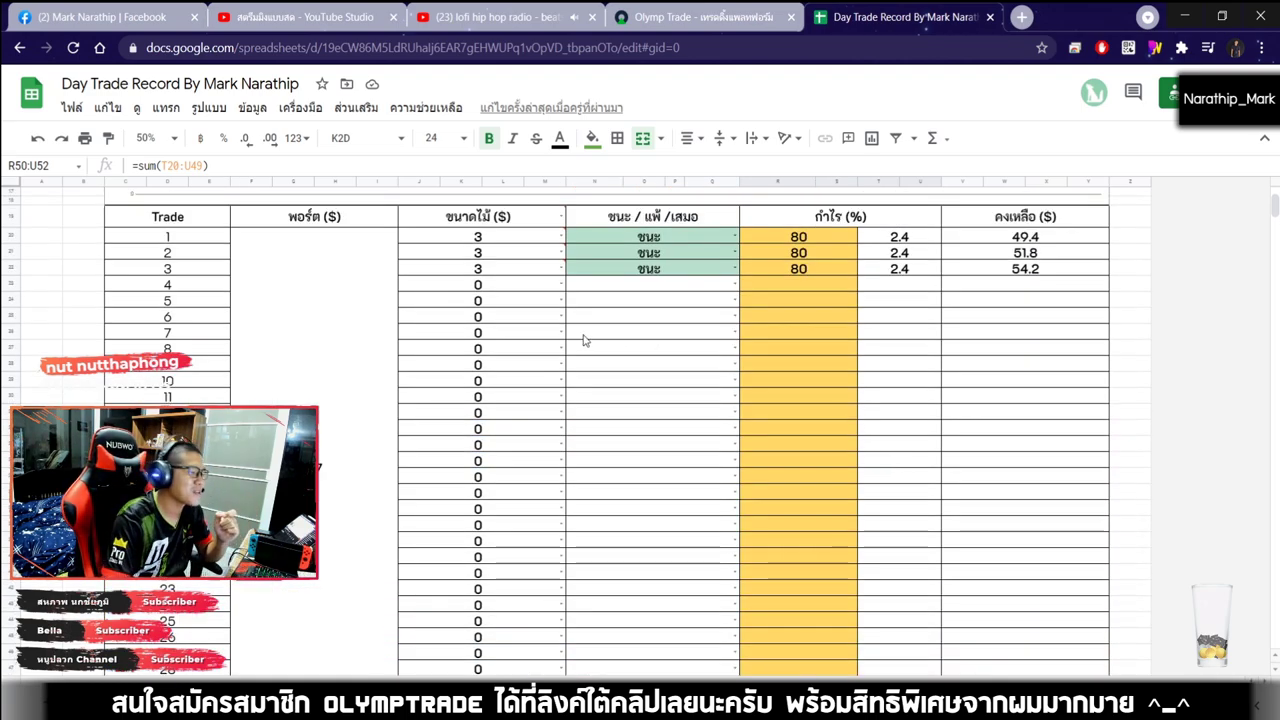
Set the position size of trade 4 to 3 in the trade record, leaving its result and profit rate blank.
click(527, 289)
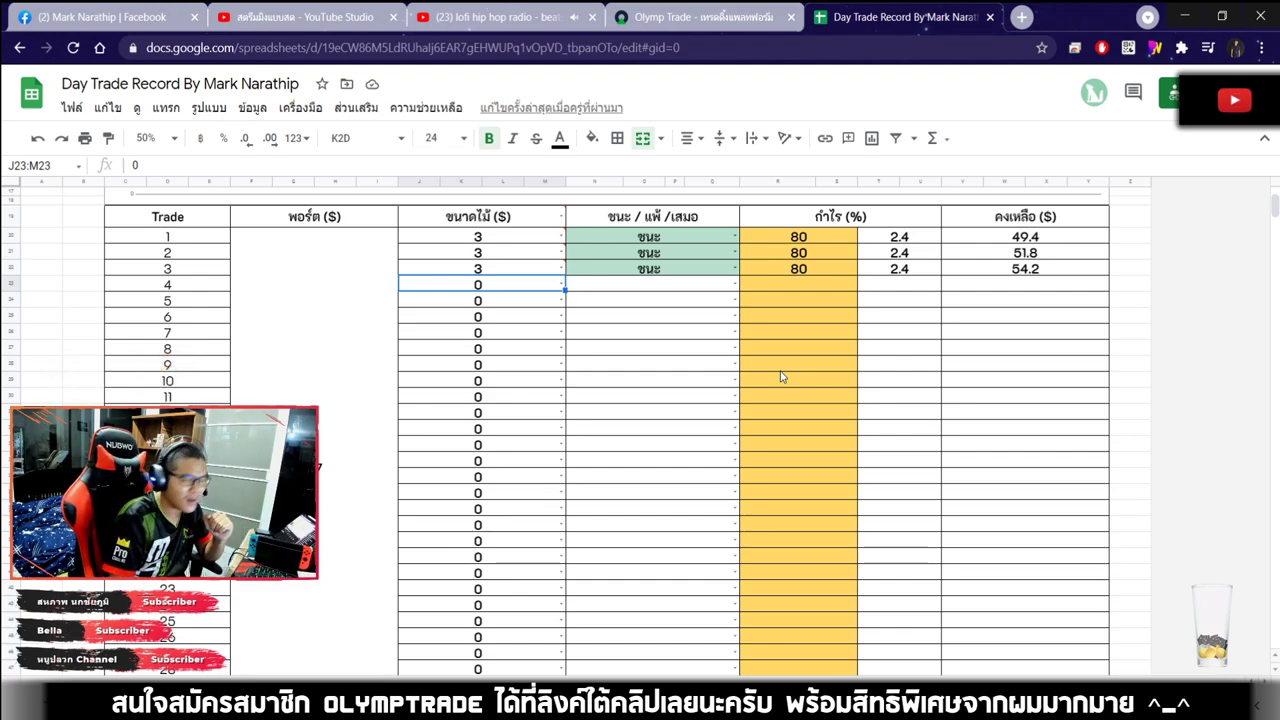
text(3)
key(Return)
click(690, 276)
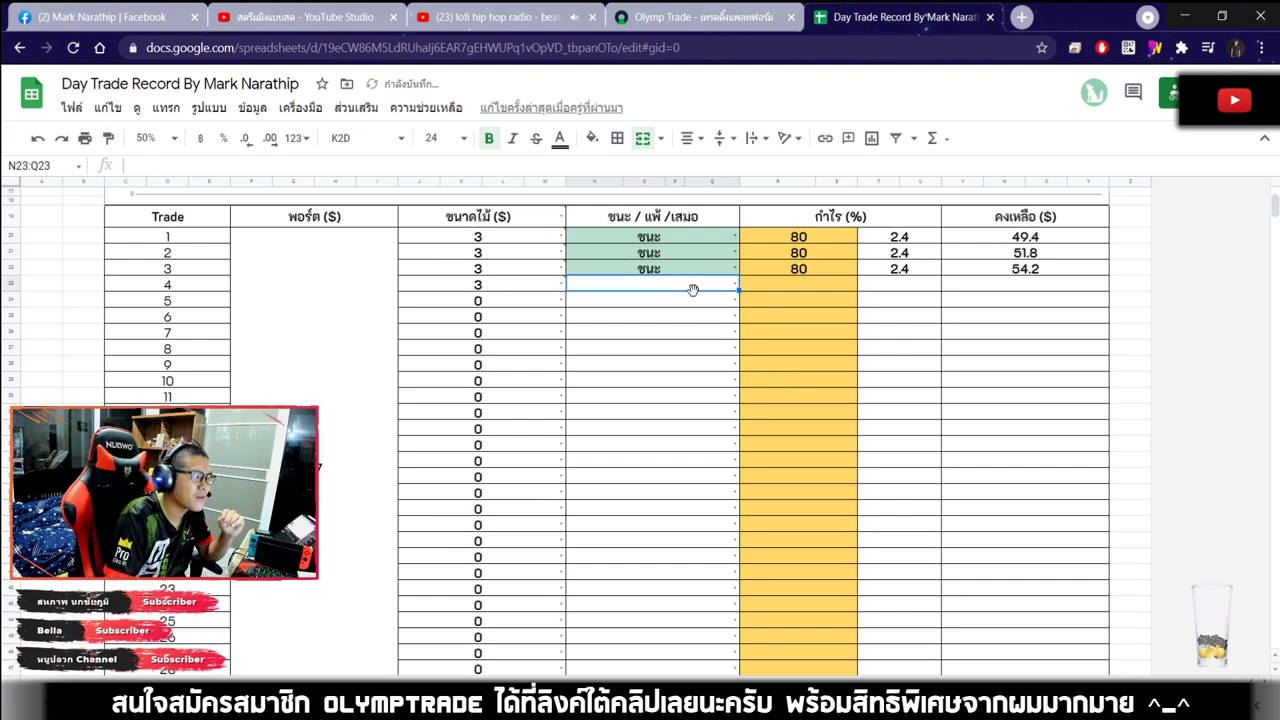
click(706, 319)
scroll(706, 321, up, 3)
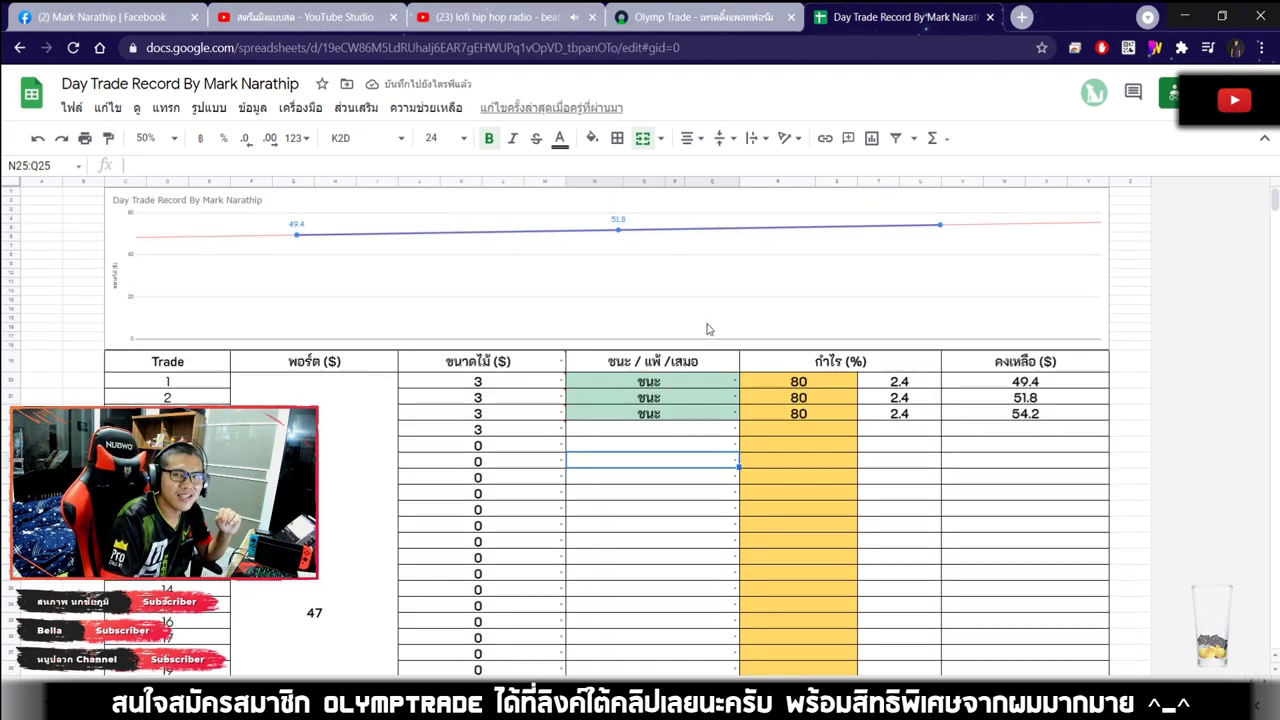
click(785, 430)
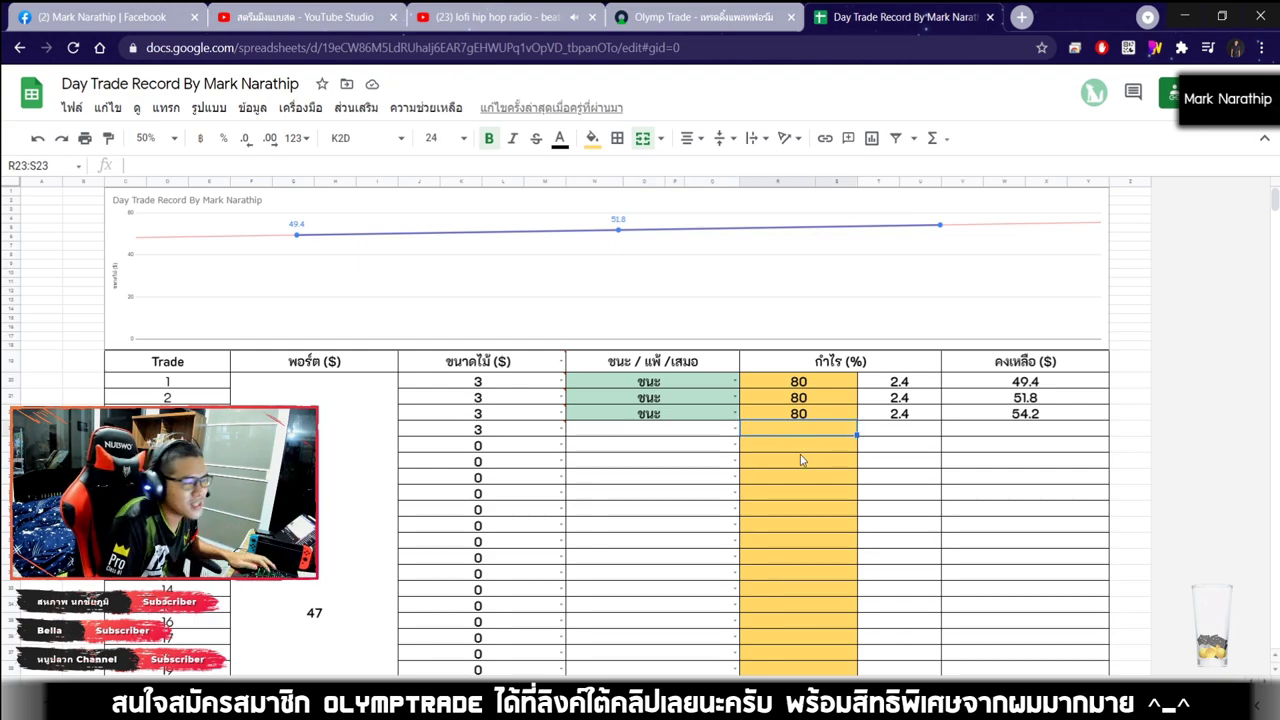
Compare the recorded trades with the totals row and the profit goal at the end of the table.
scroll(800, 457, down, 1)
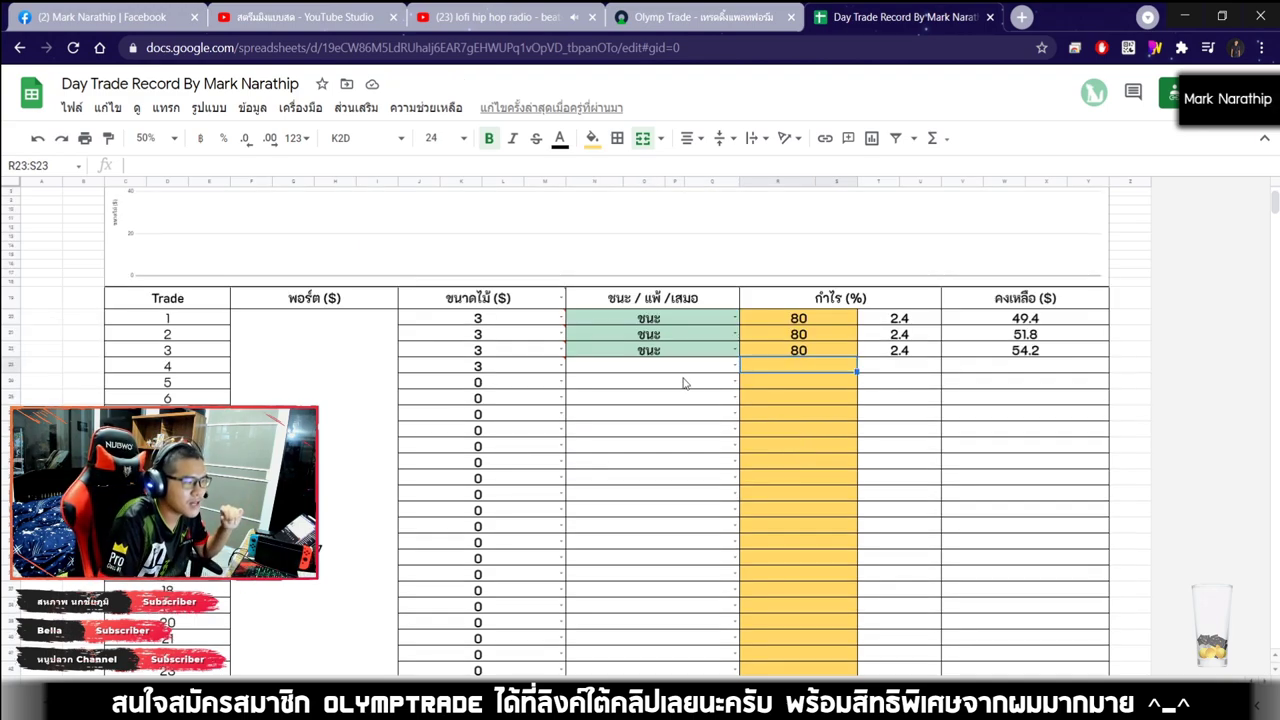
scroll(684, 383, down, 8)
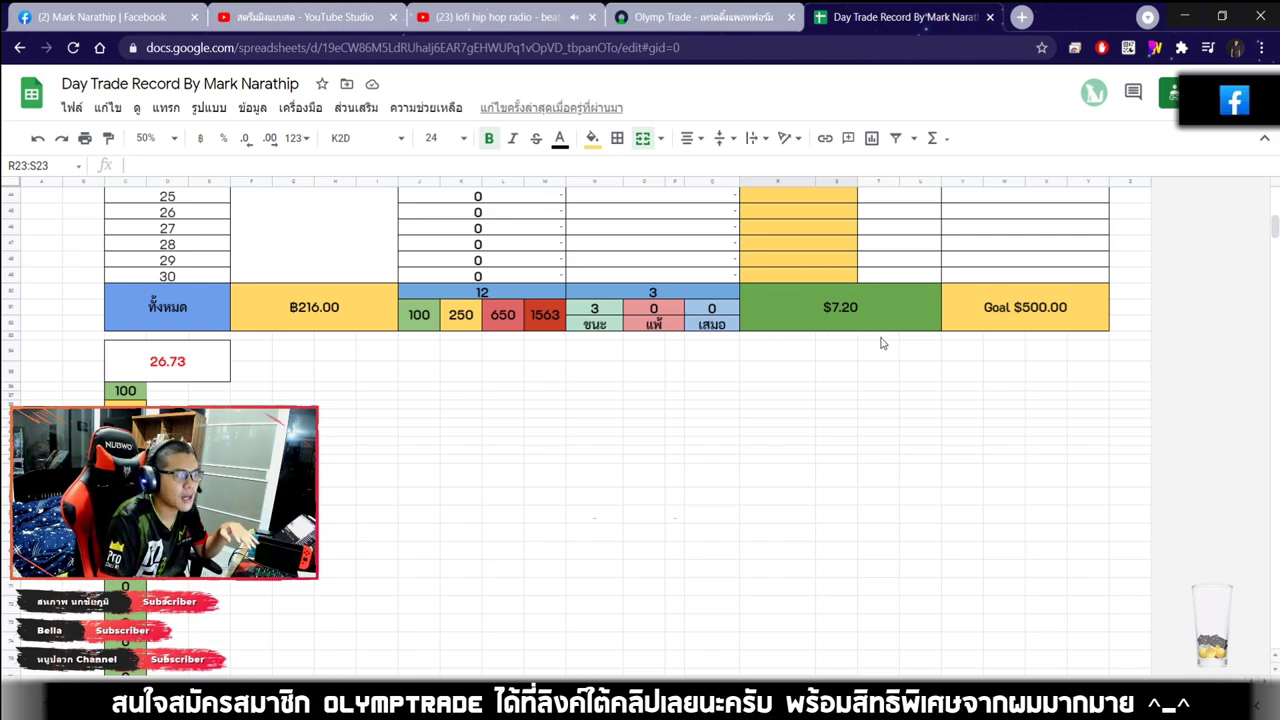
scroll(881, 343, up, 8)
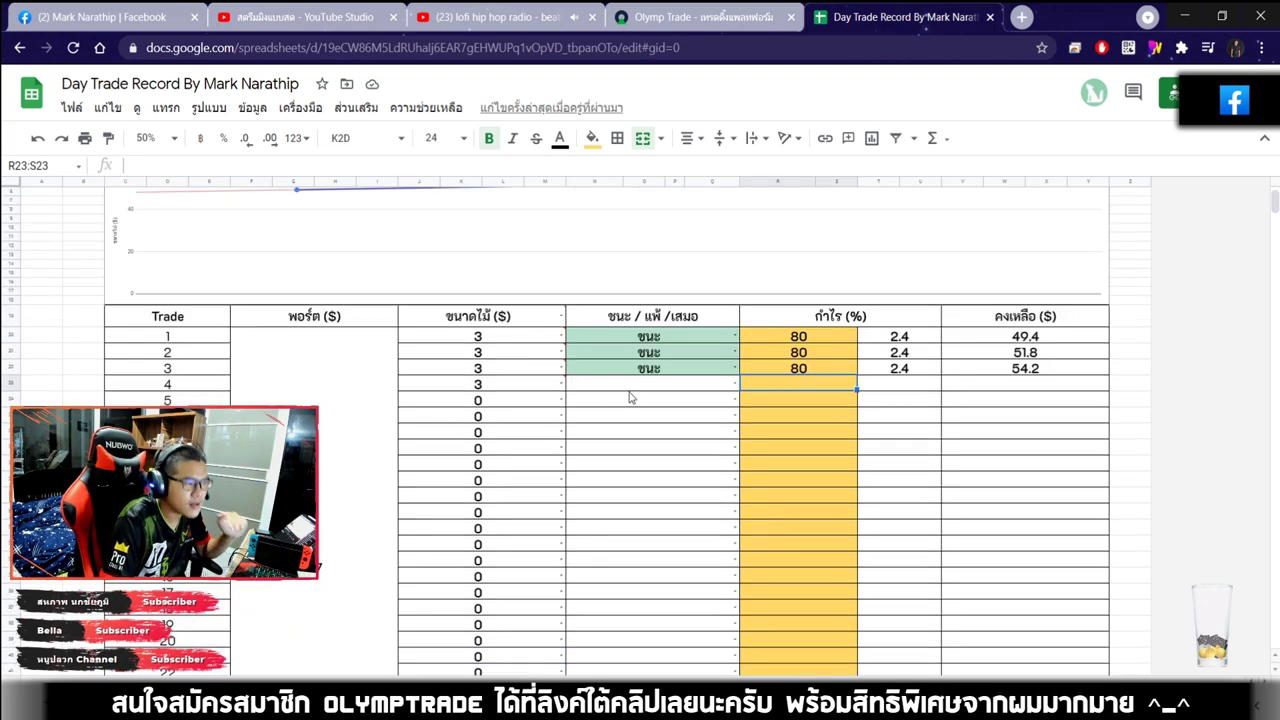
scroll(630, 397, down, 1)
scroll(847, 396, down, 4)
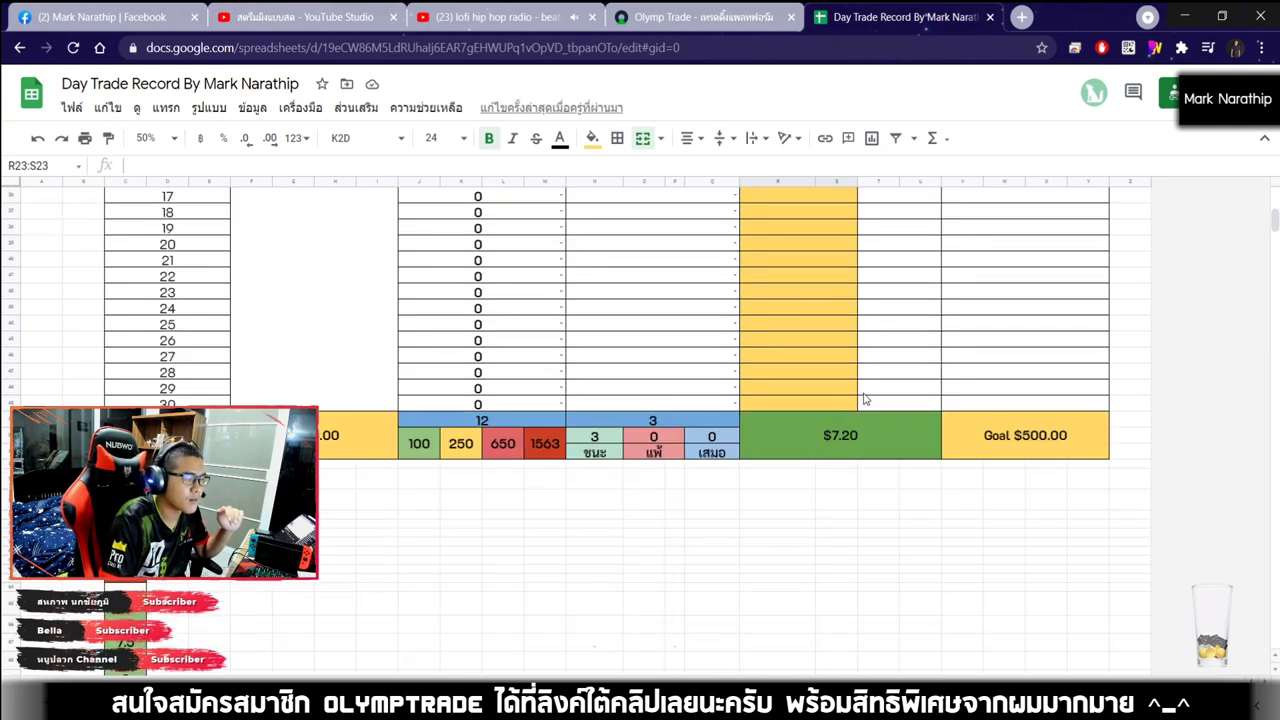
scroll(865, 399, down, 2)
scroll(872, 338, up, 6)
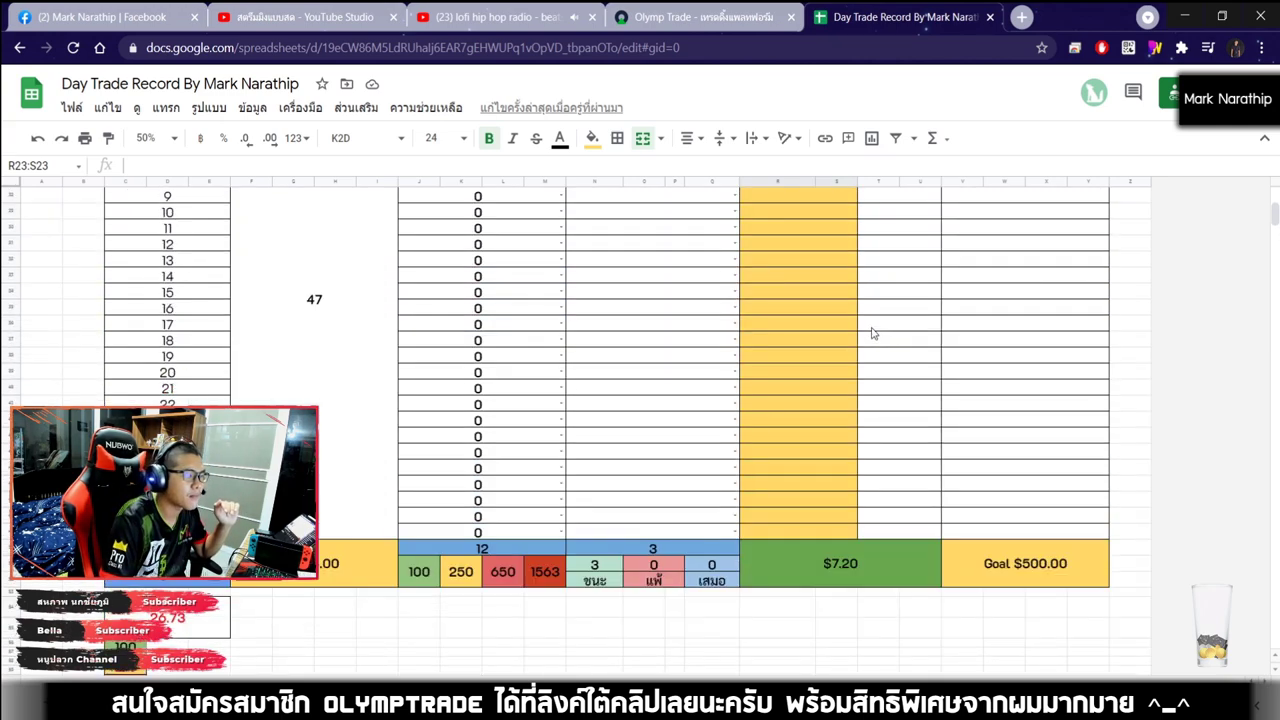
Switch to Olymp Trade, bring up the GBP USD chart and place a $3 down trade lasting 2 minutes.
click(706, 20)
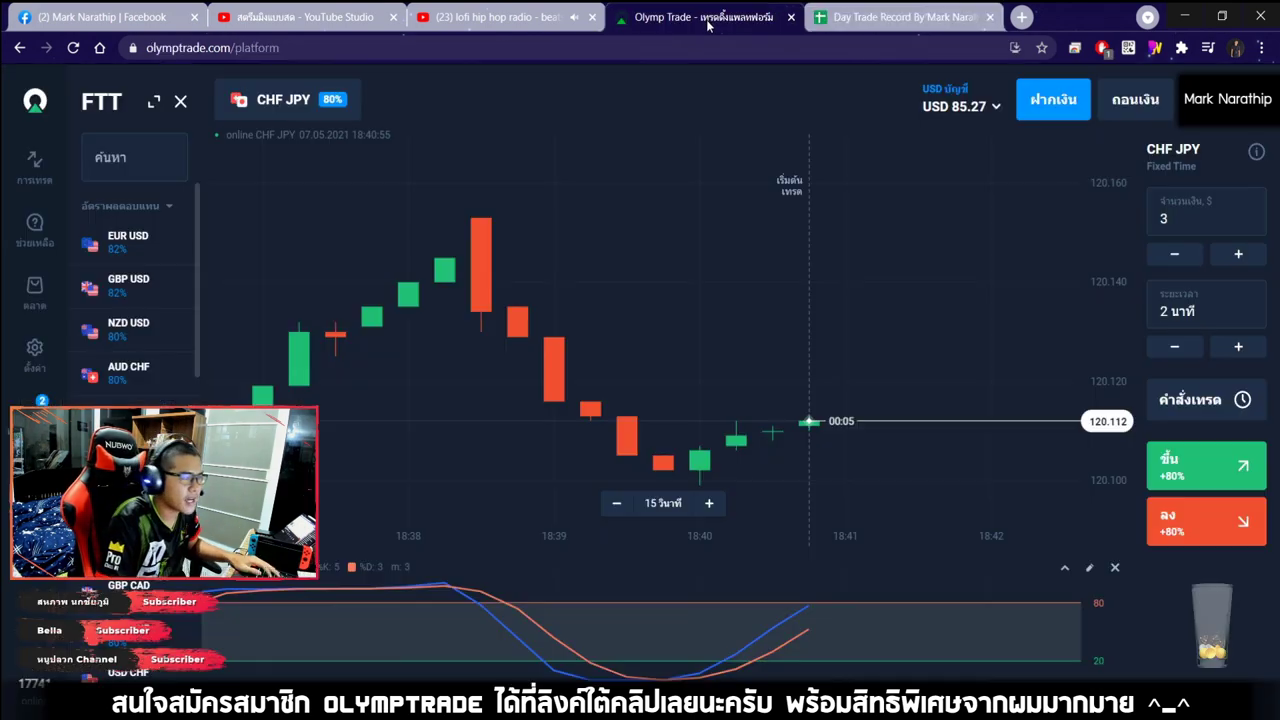
scroll(728, 315, down, 5)
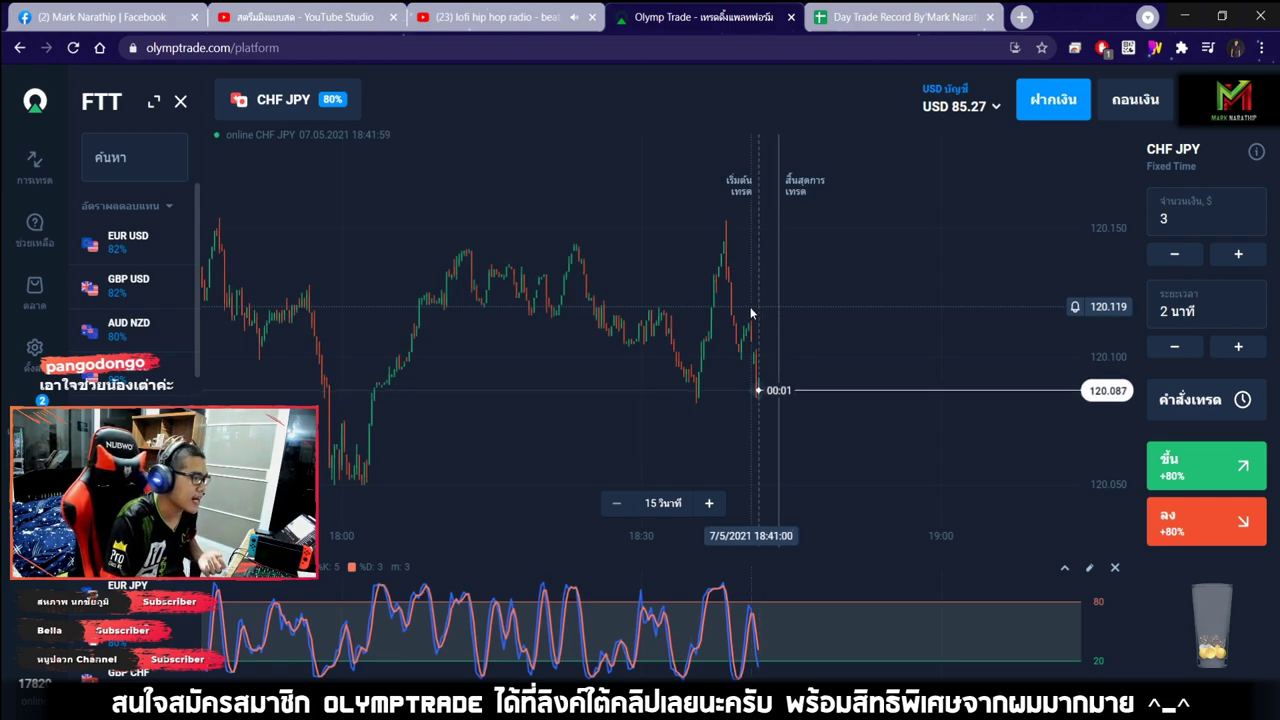
scroll(750, 308, up, 3)
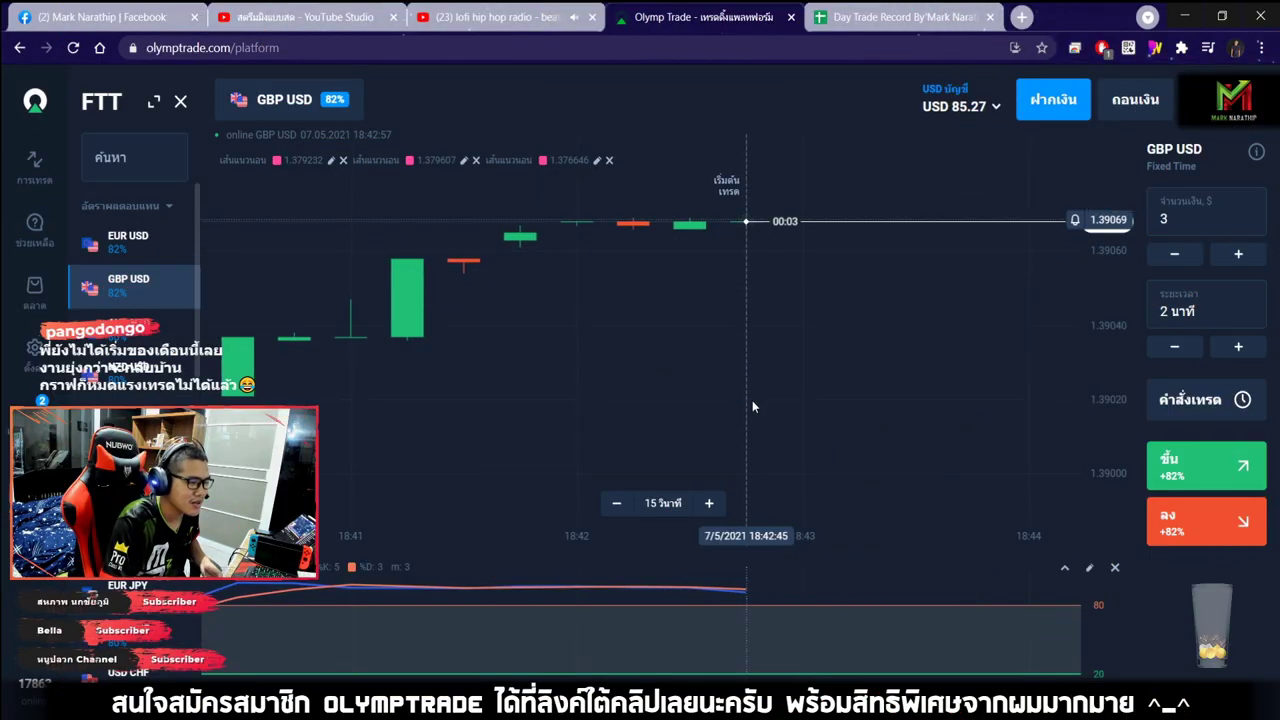
click(1201, 539)
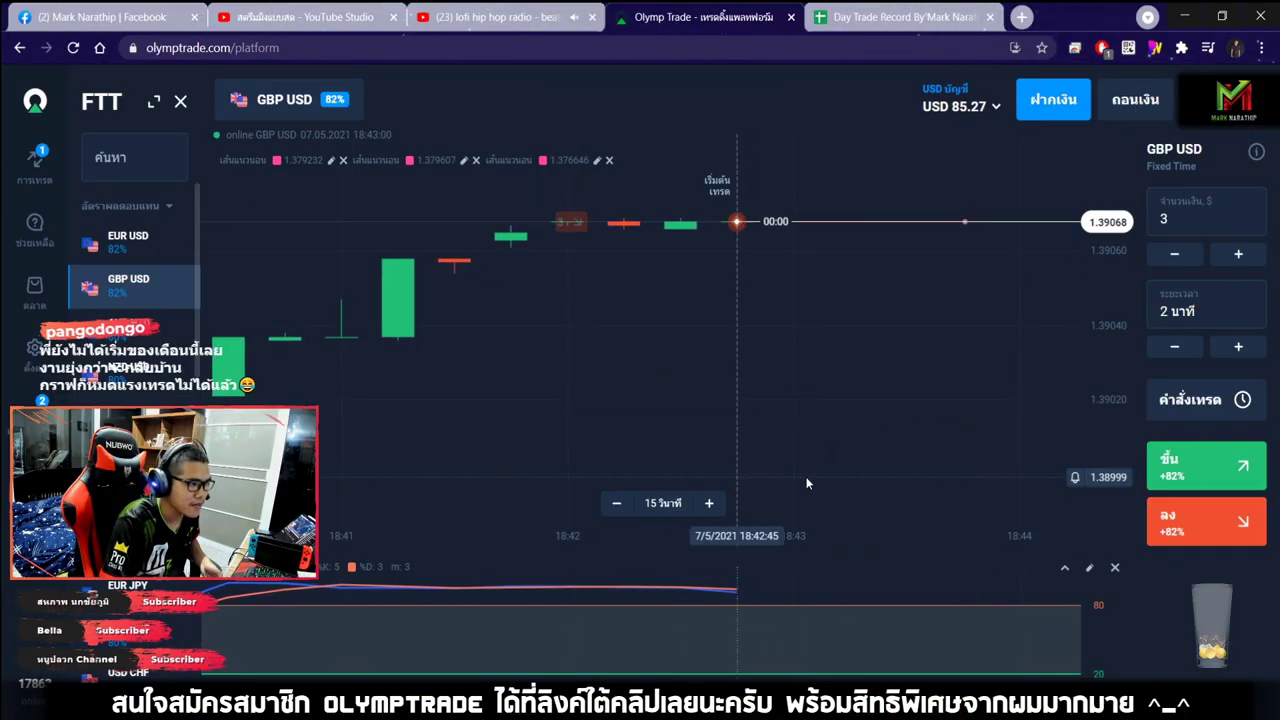
Set the GBP USD trade duration to 1 minute for a new order.
click(1158, 352)
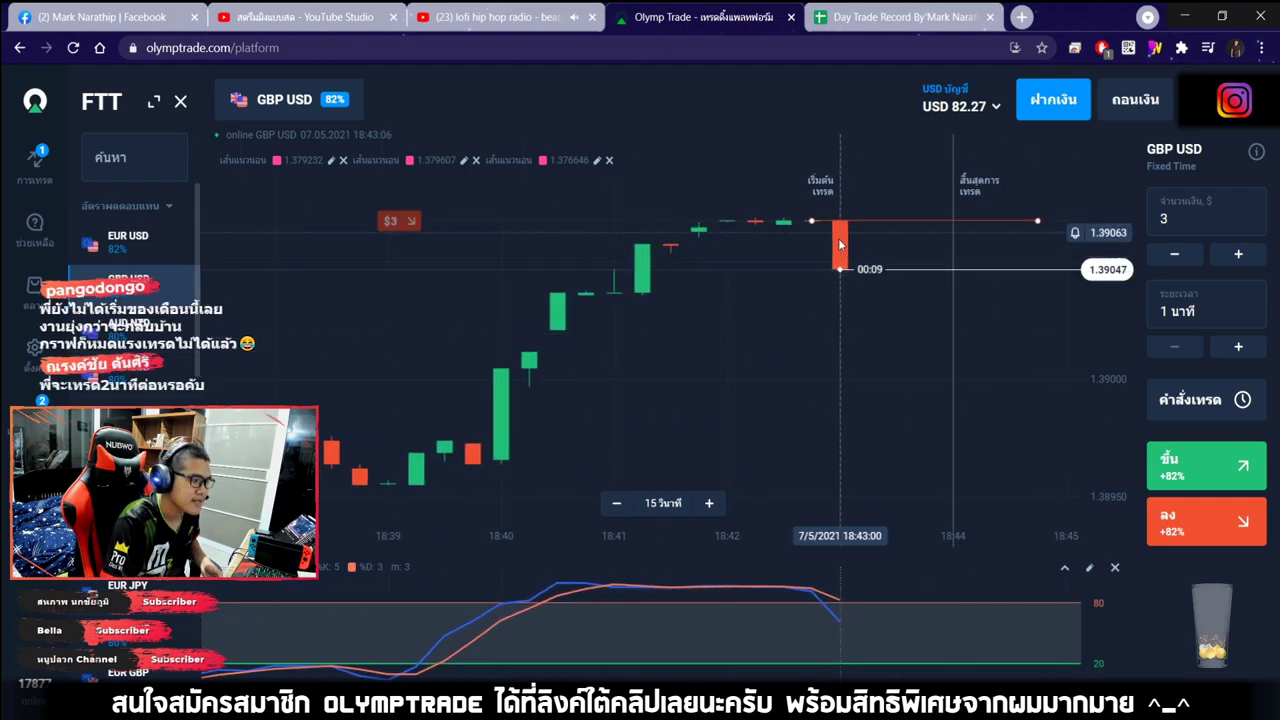
scroll(889, 316, down, 3)
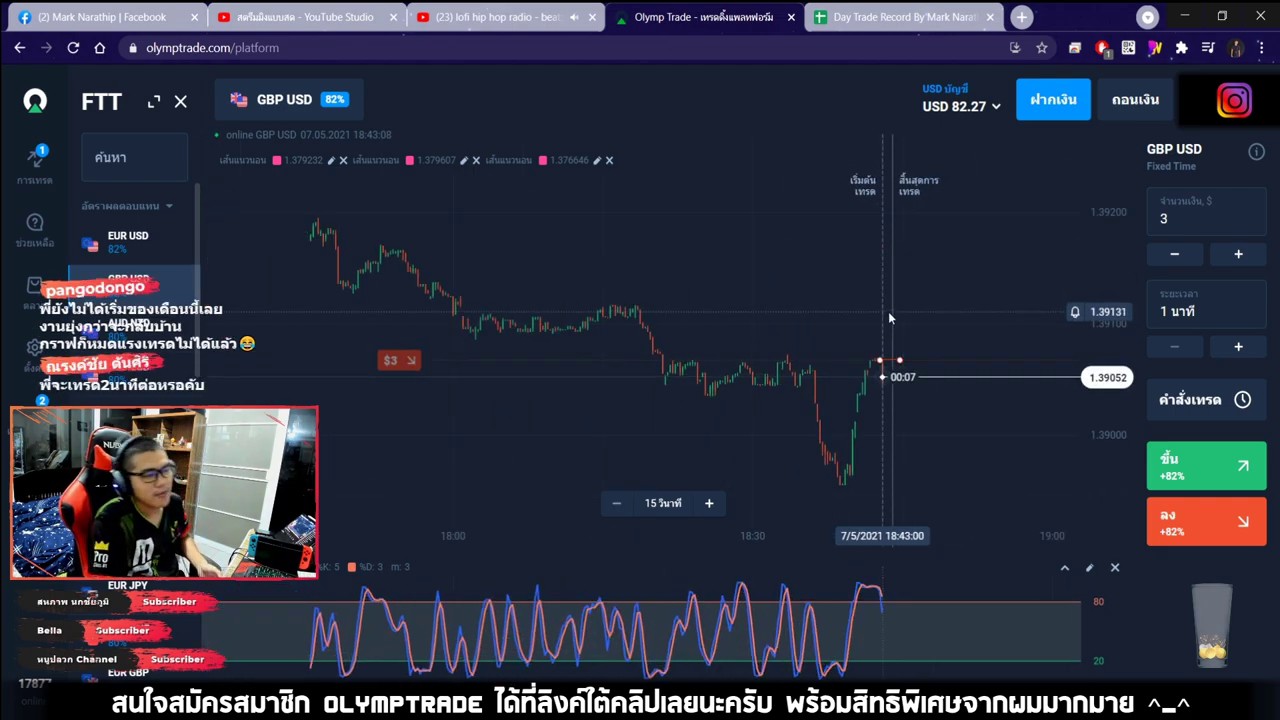
Circle the GBP USD rise before the trade entry and draw a downward arrow after it, clearing both marks once explained.
key(ctrl+Tab)
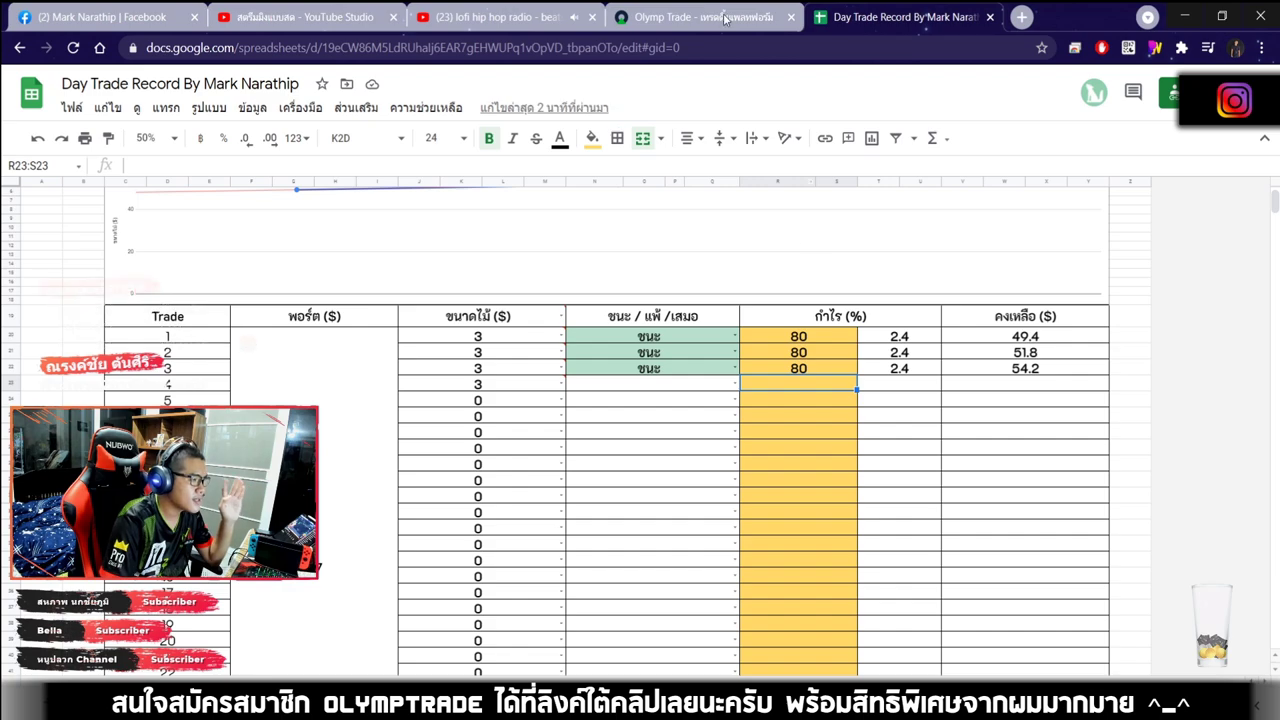
key(ctrl+shift+Tab)
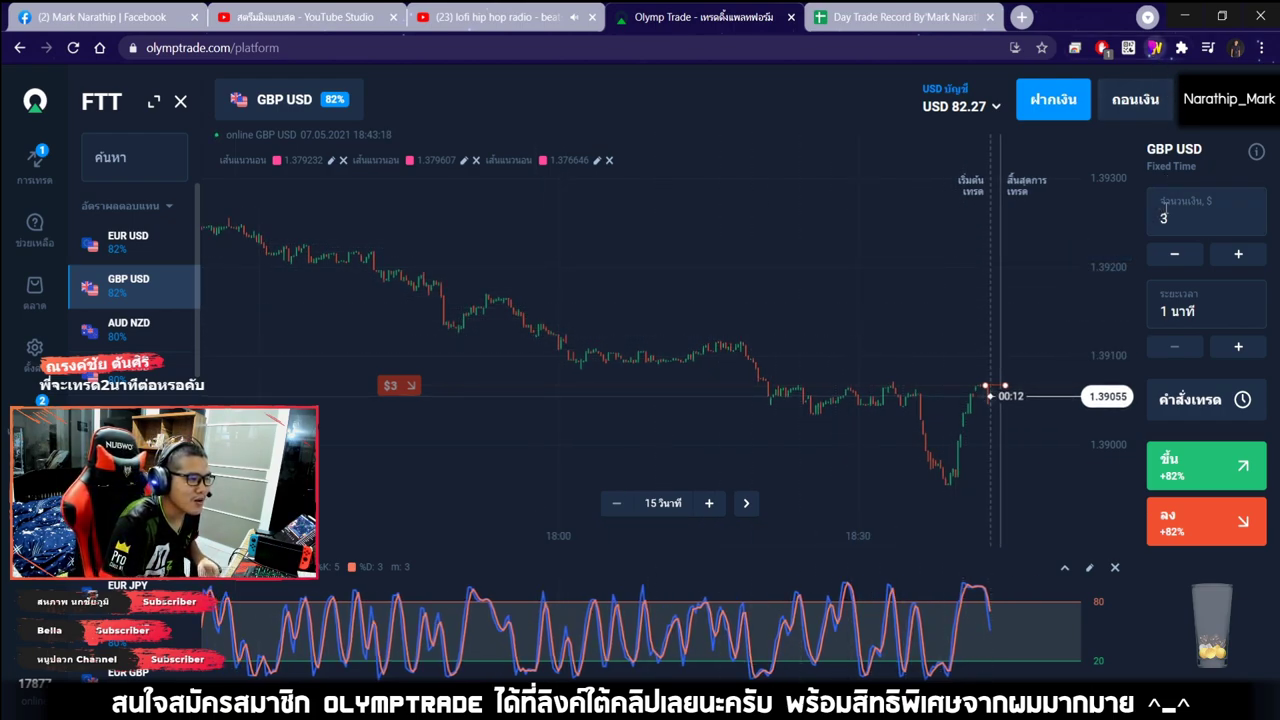
mouse_move(1089, 157)
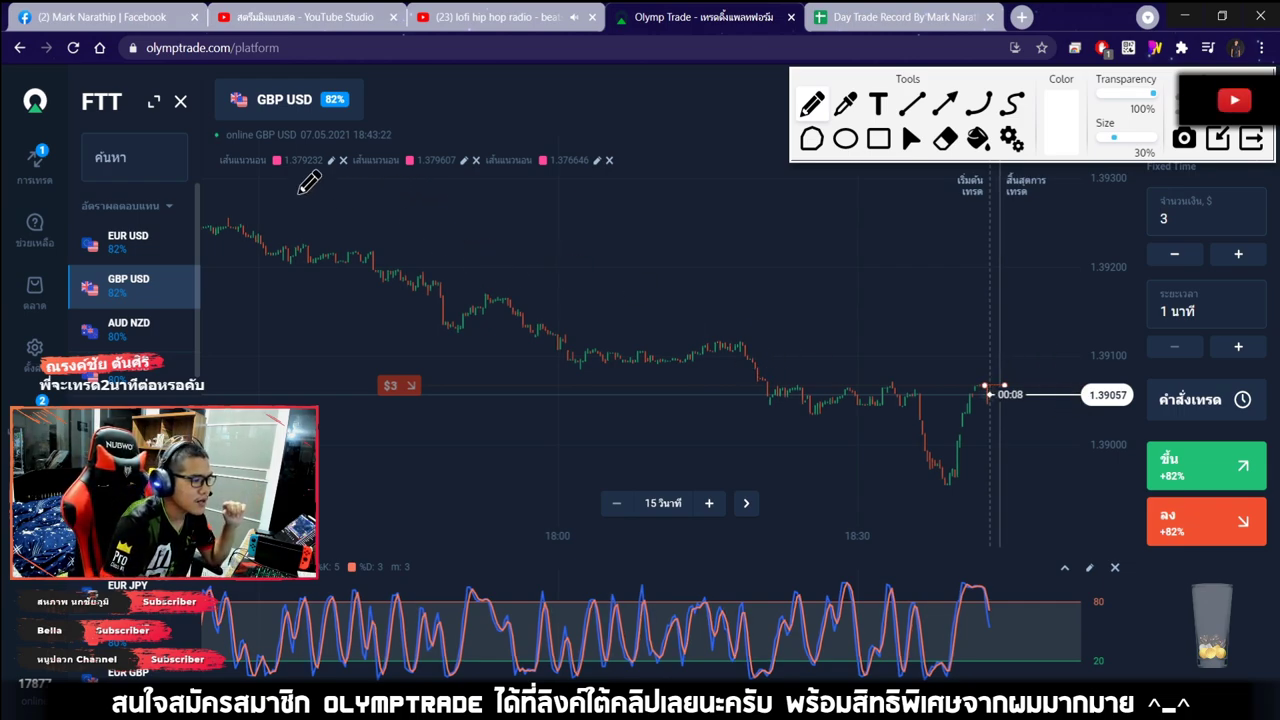
mouse_move(297, 192)
mouse_down()
mouse_move(730, 300)
mouse_move(890, 300)
mouse_up()
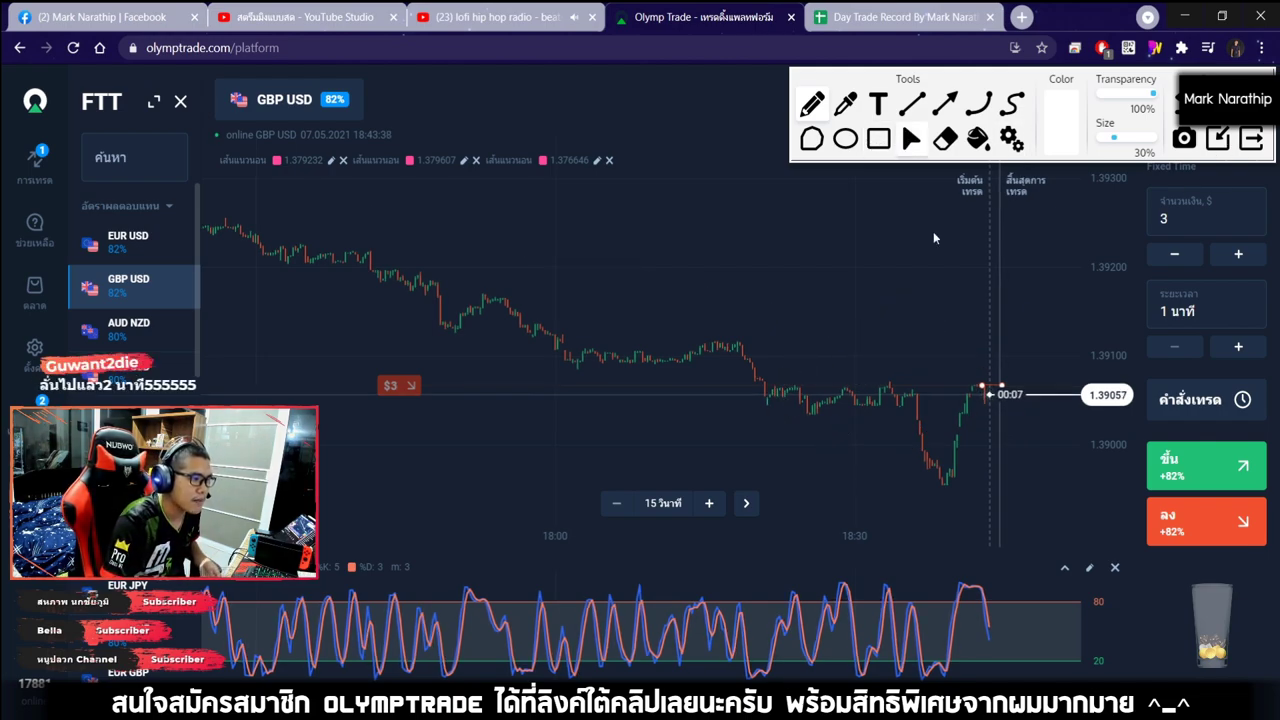
scroll(933, 237, up, 5)
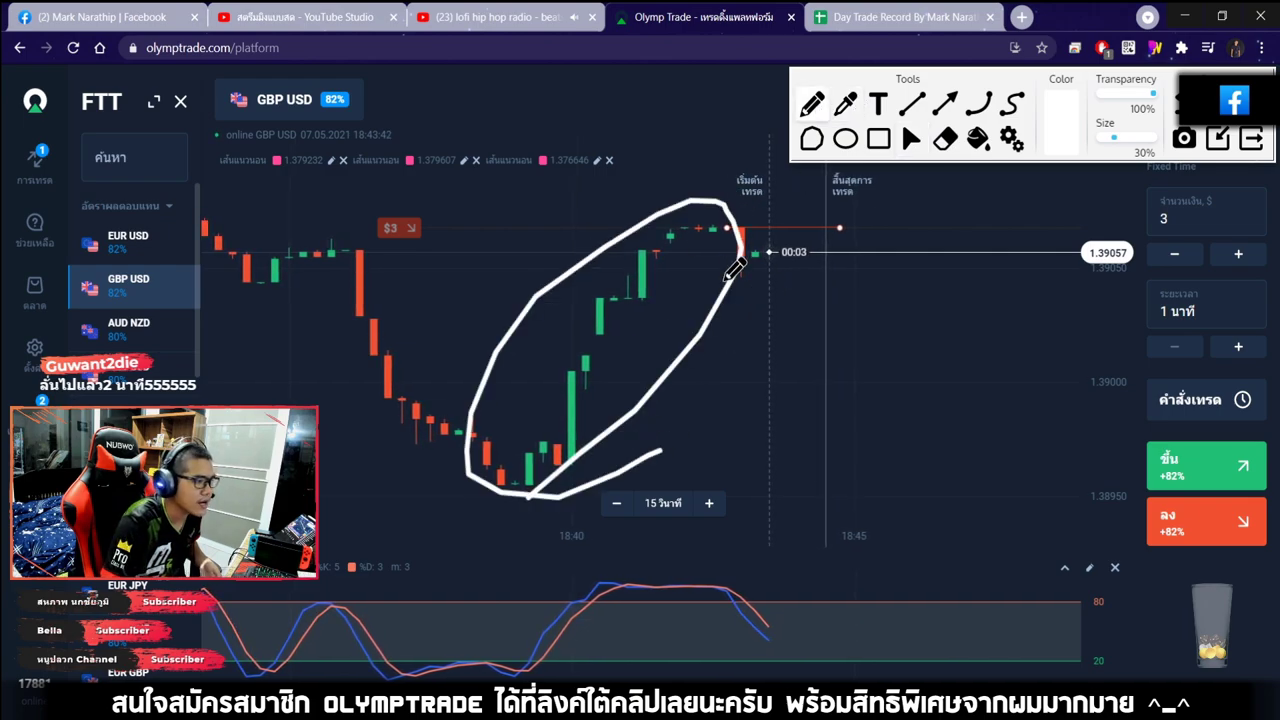
drag(824, 226, 1010, 366)
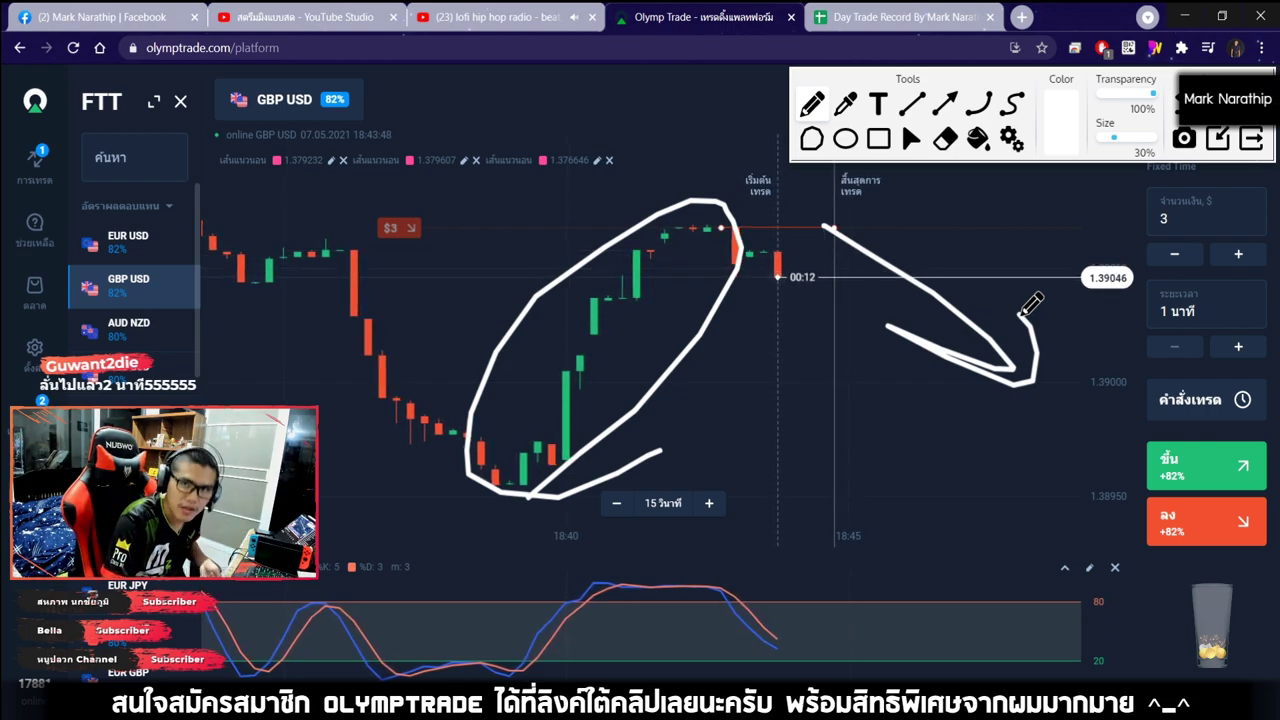
key(Delete)
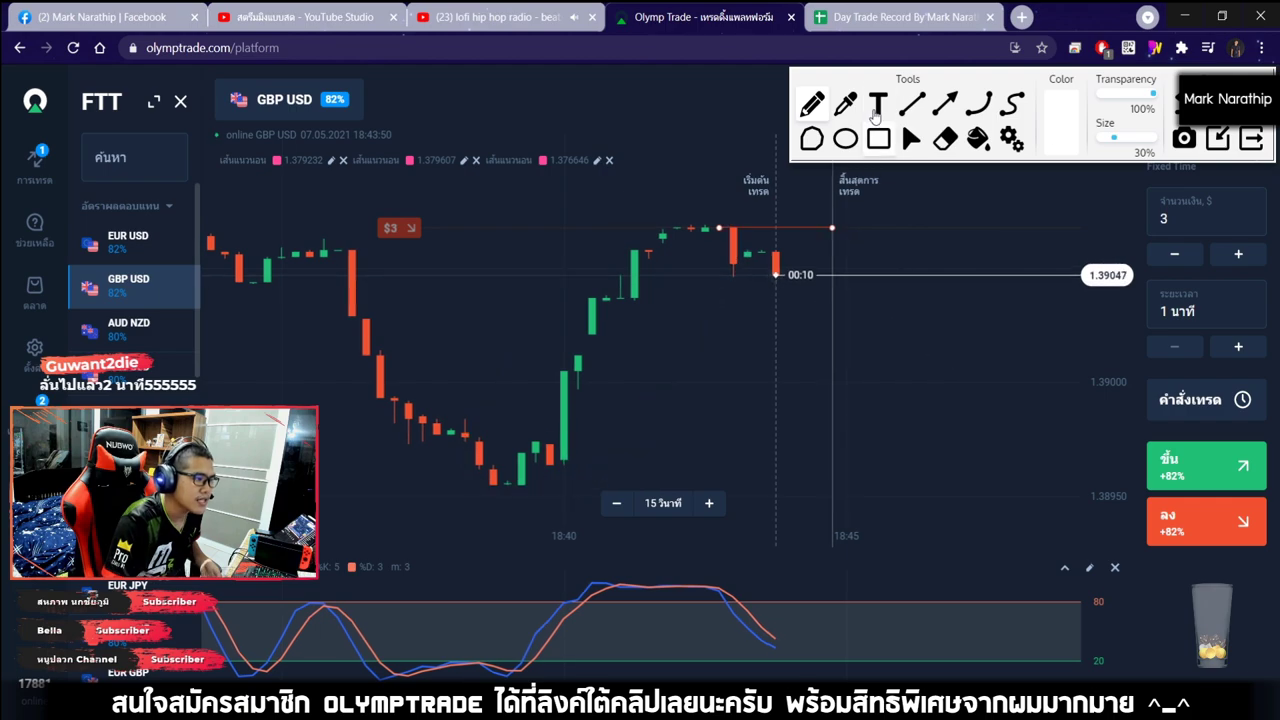
Draw two downward arrows beside the latest GBP USD candles, circle the stochastic crossover near the 80 level, and clear the annotations.
click(811, 103)
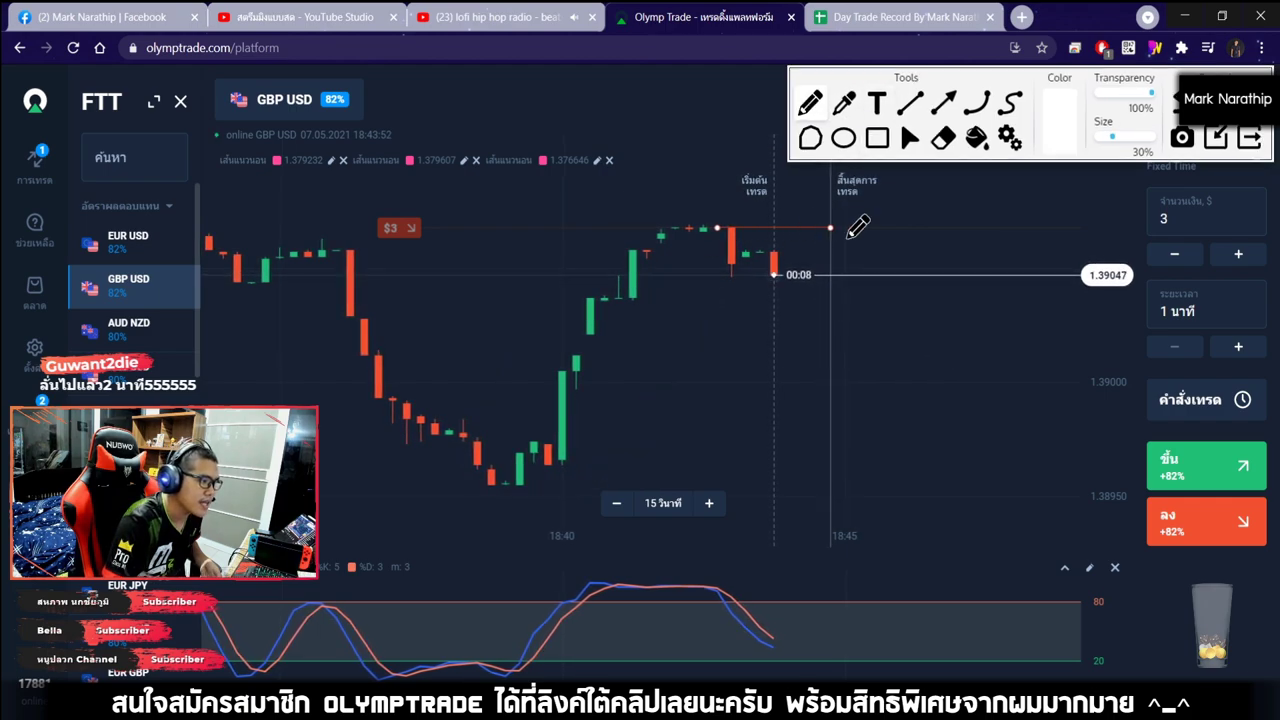
mouse_move(847, 237)
mouse_down()
mouse_move(995, 365)
mouse_move(1005, 305)
mouse_up()
drag(705, 566, 686, 556)
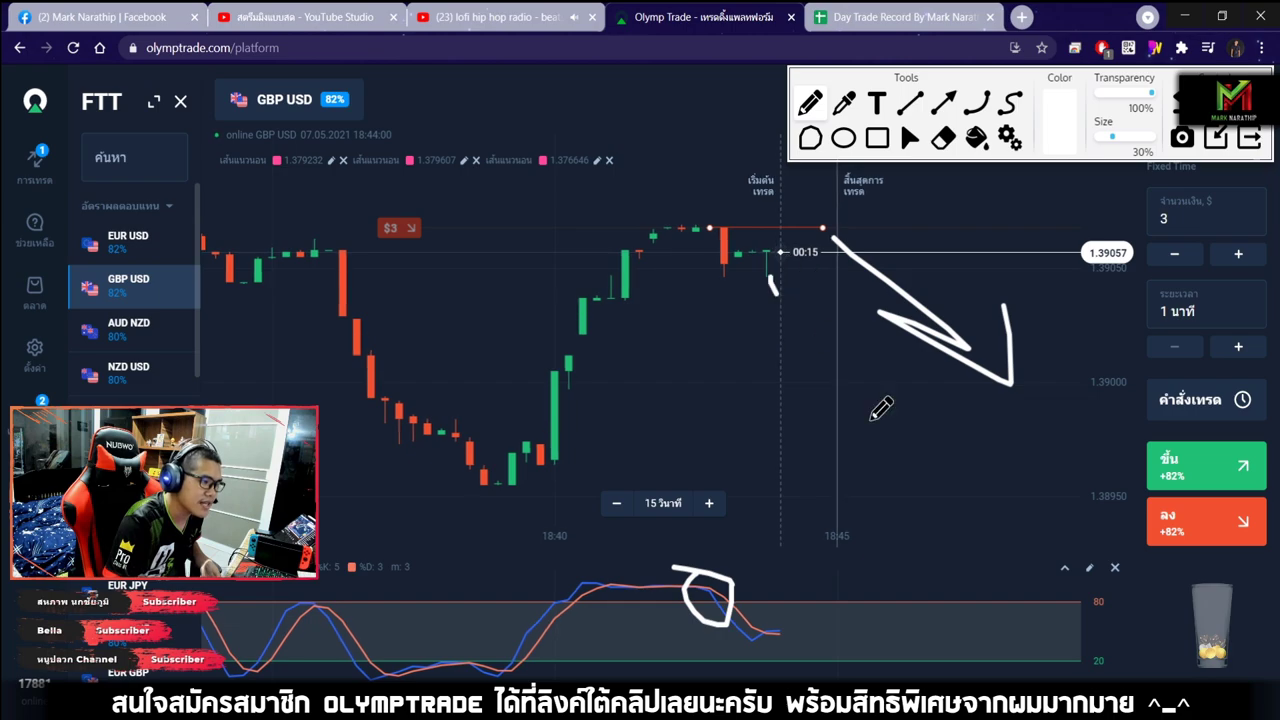
drag(909, 441, 906, 395)
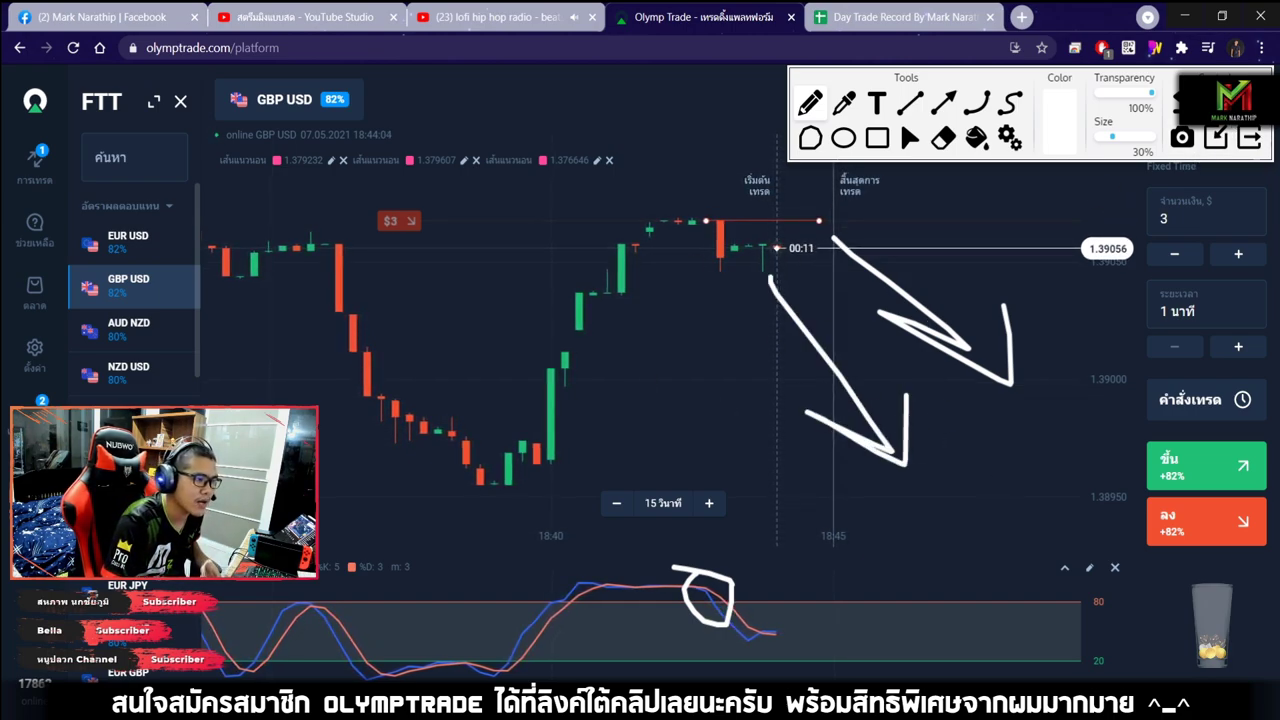
key(ctrl+shift+c)
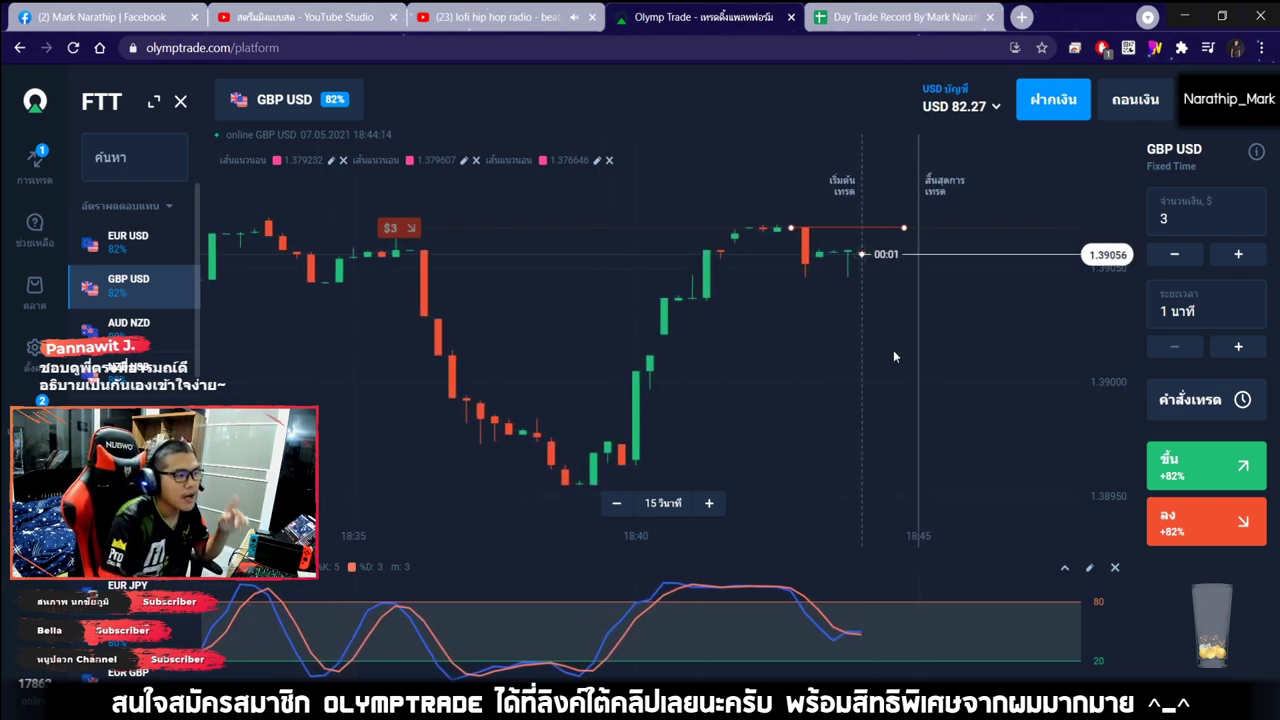
Examine the GBP USD candles and stochastic lines around the open $3 down trade until it expires.
scroll(894, 356, up, 3)
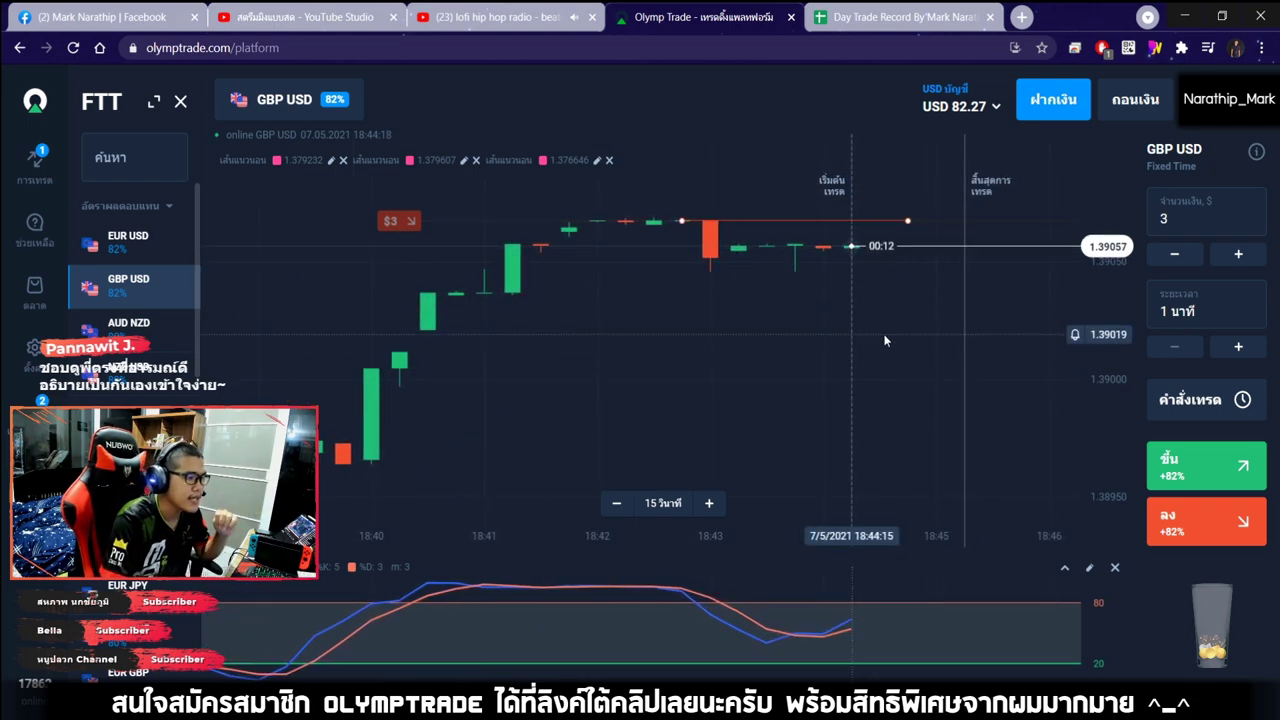
scroll(883, 334, up, 2)
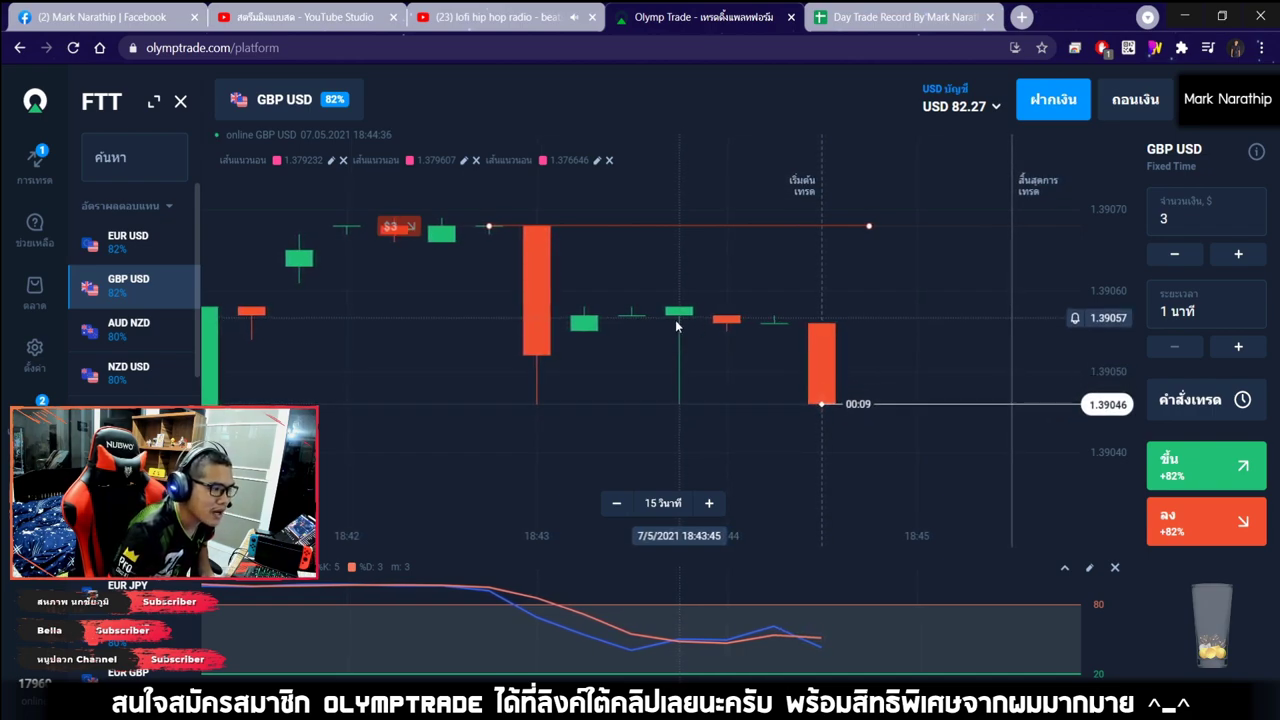
scroll(688, 324, down, 2)
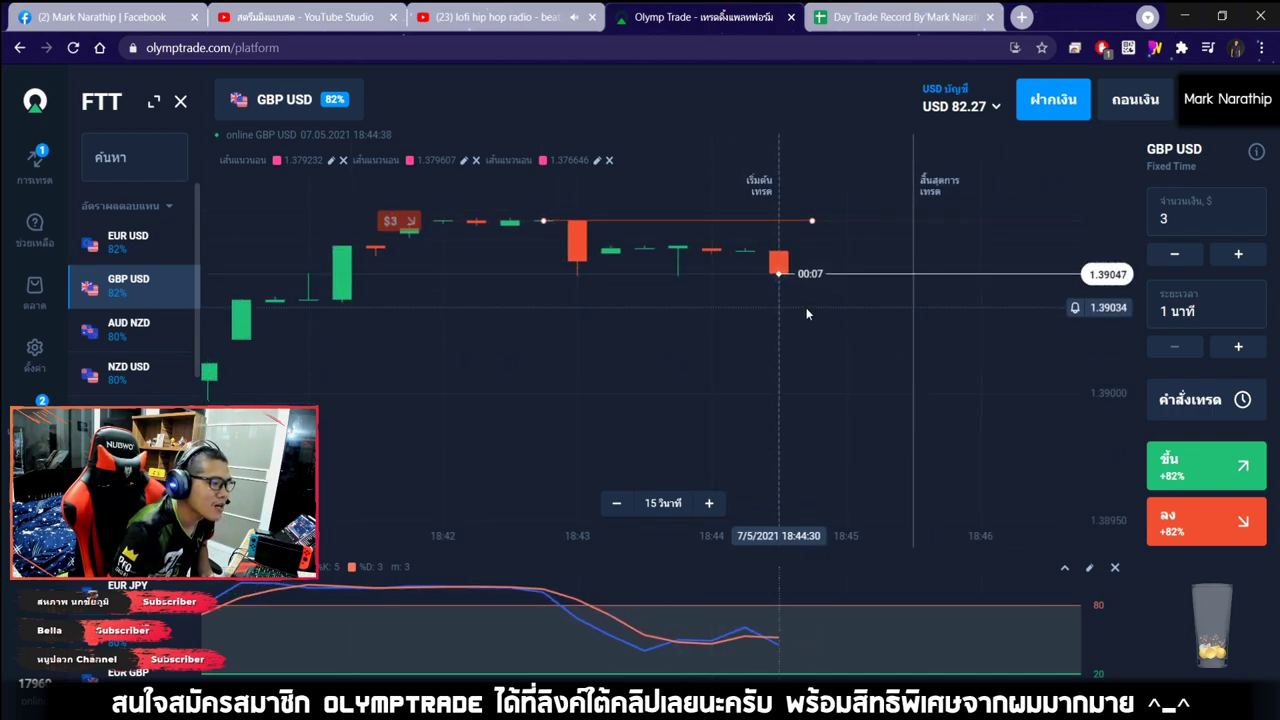
scroll(806, 307, up, 3)
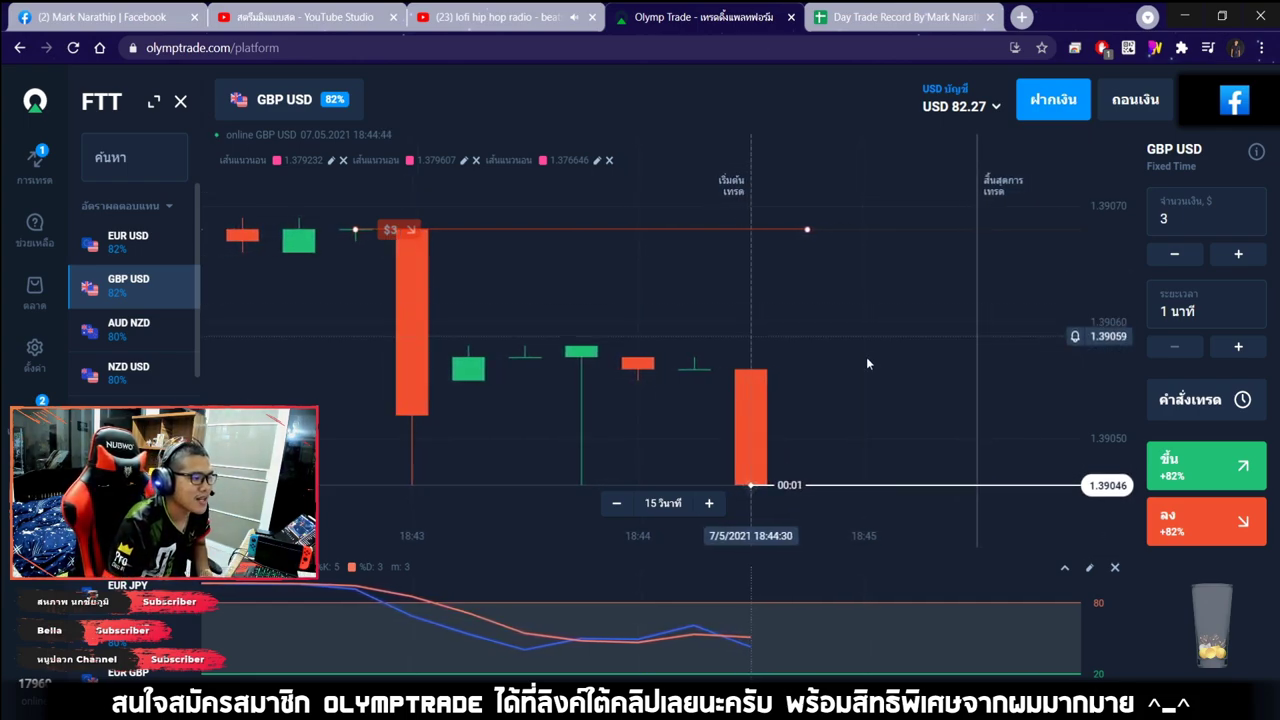
scroll(866, 358, down, 1)
scroll(866, 363, down, 1)
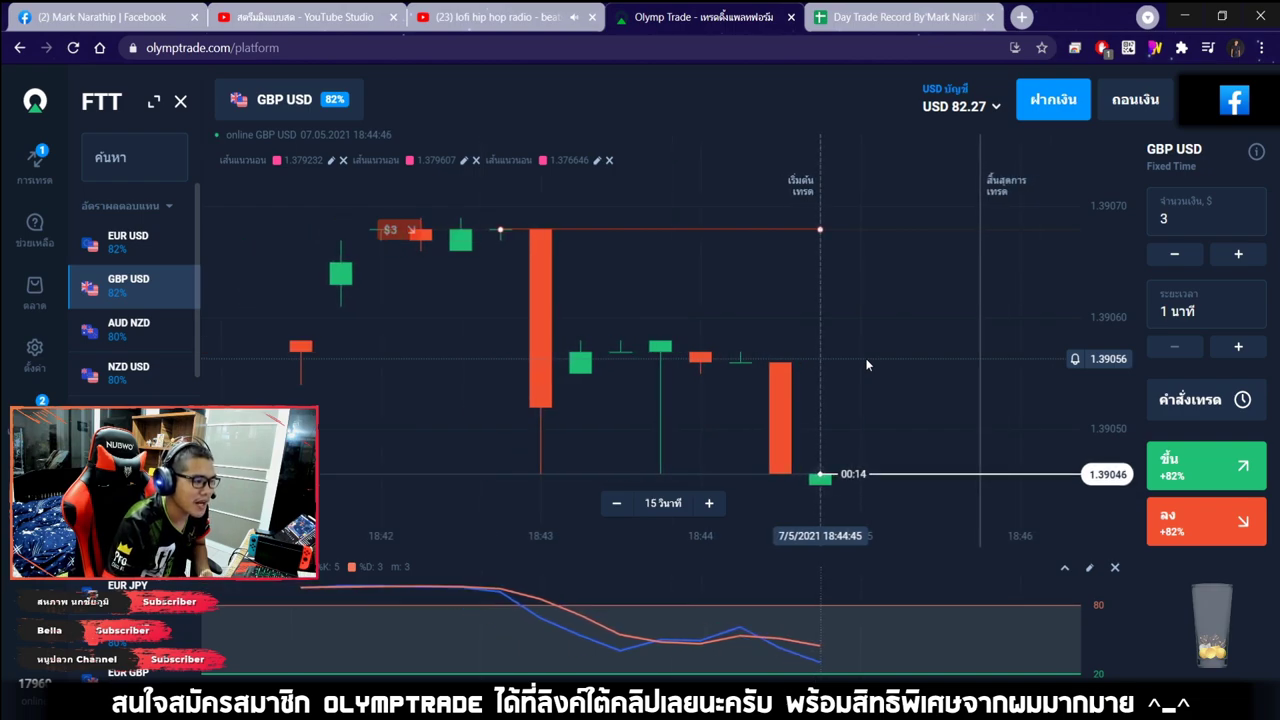
scroll(867, 350, down, 1)
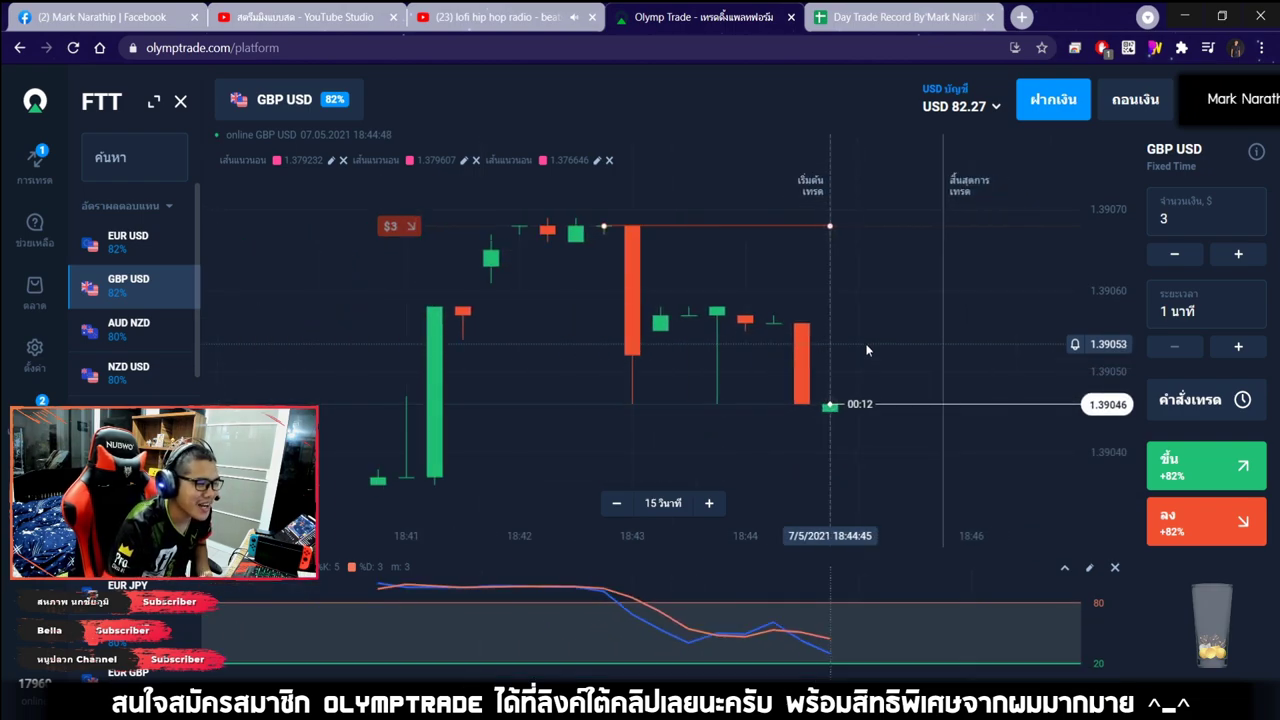
scroll(867, 350, up, 4)
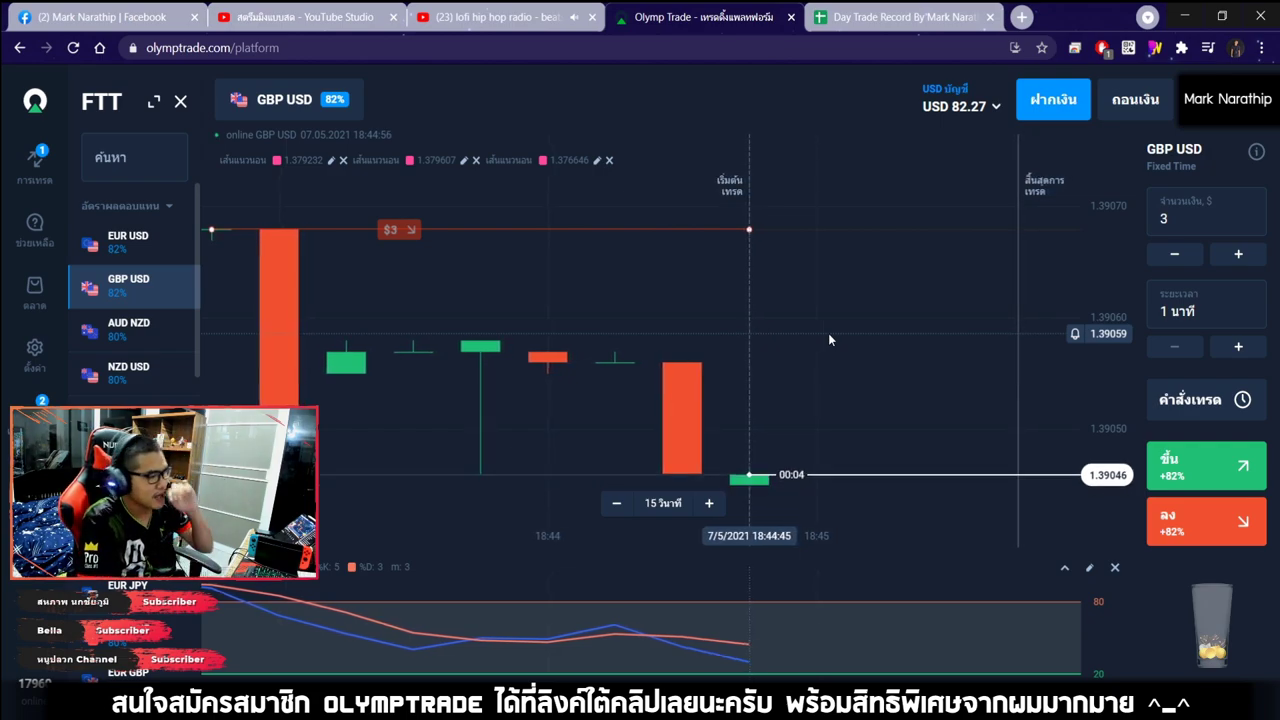
drag(829, 339, 845, 330)
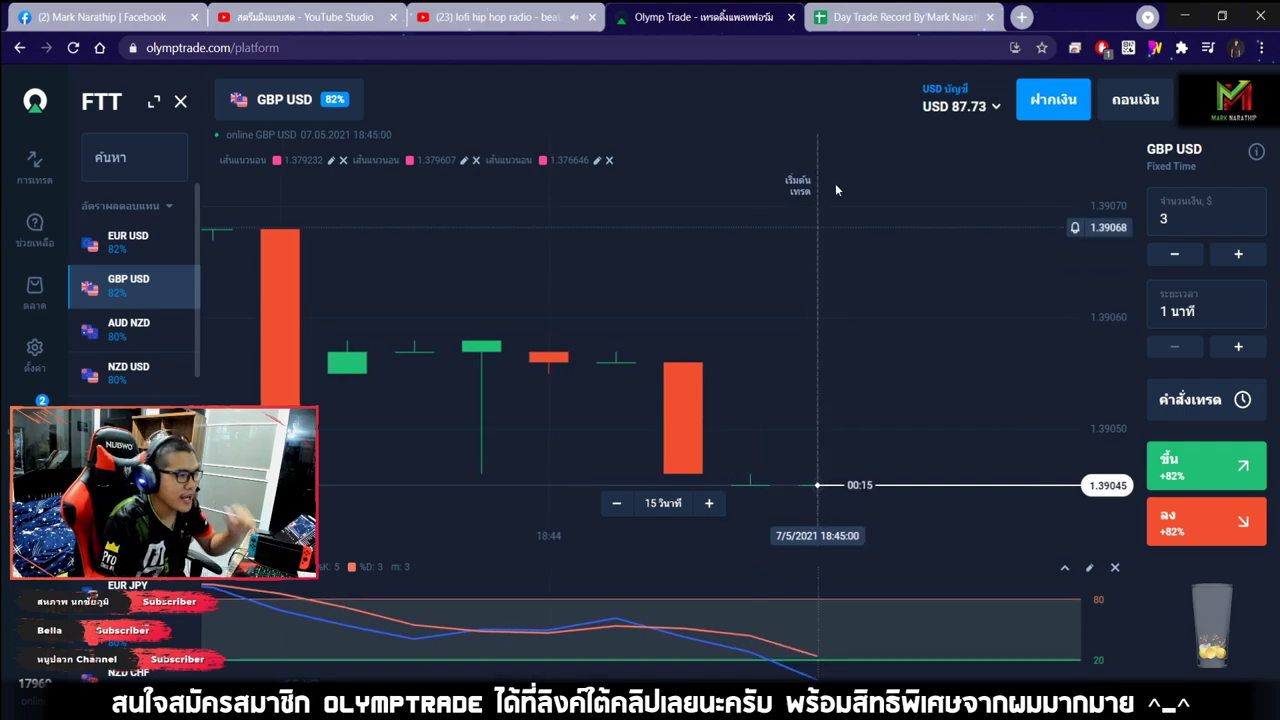
Switch to the Day Trade Record spreadsheet and record trade 4 as a win (ชนะ) with a profit rate of 82.
click(900, 17)
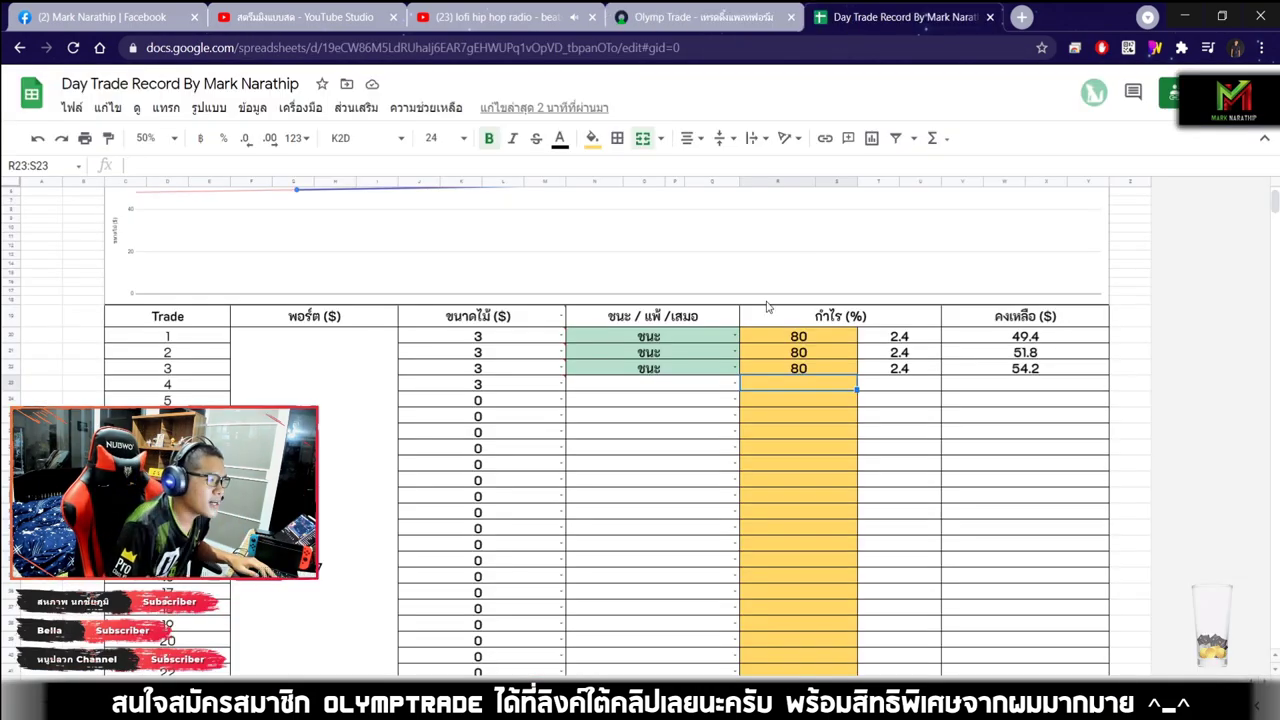
click(650, 385)
click(597, 412)
click(770, 388)
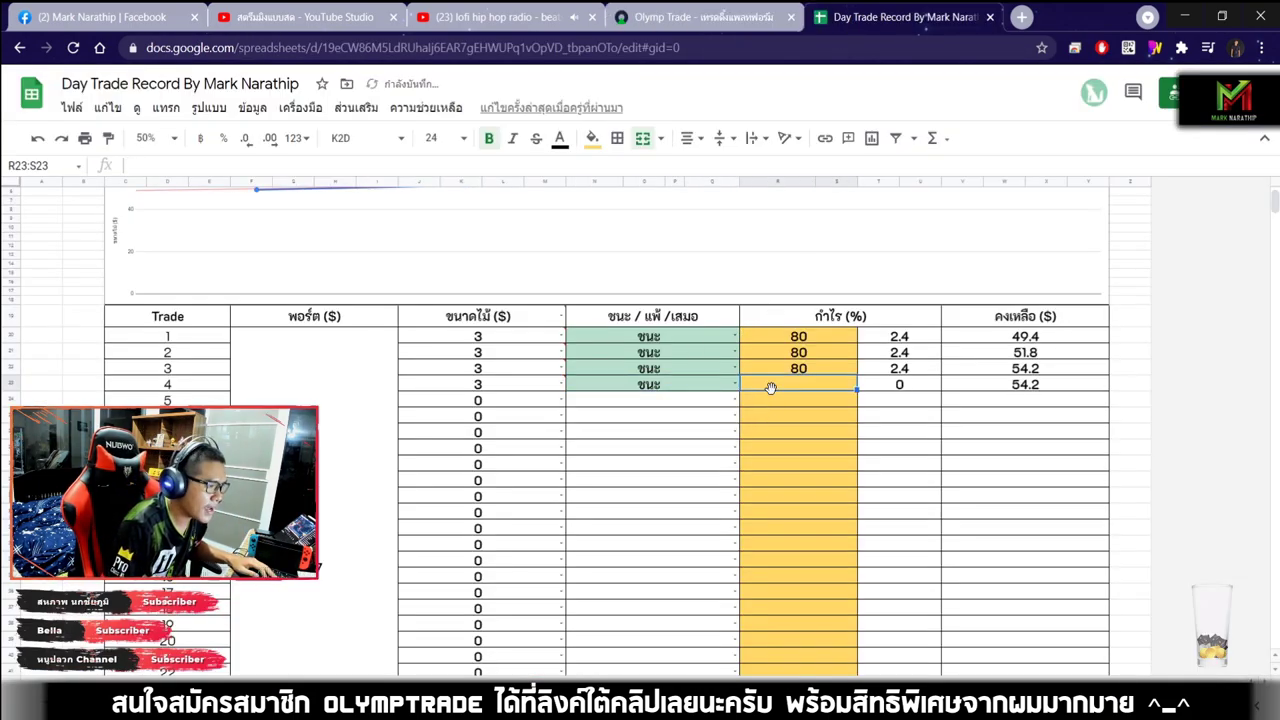
click(698, 12)
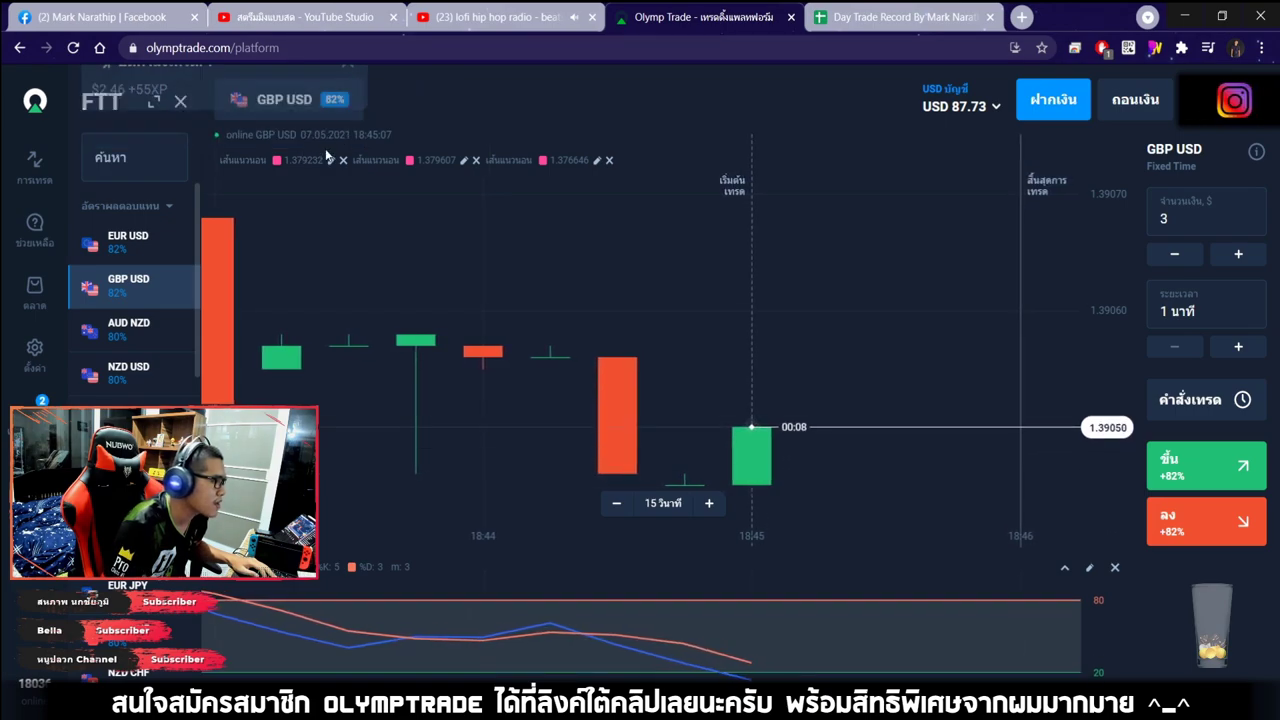
key(ctrl+Tab)
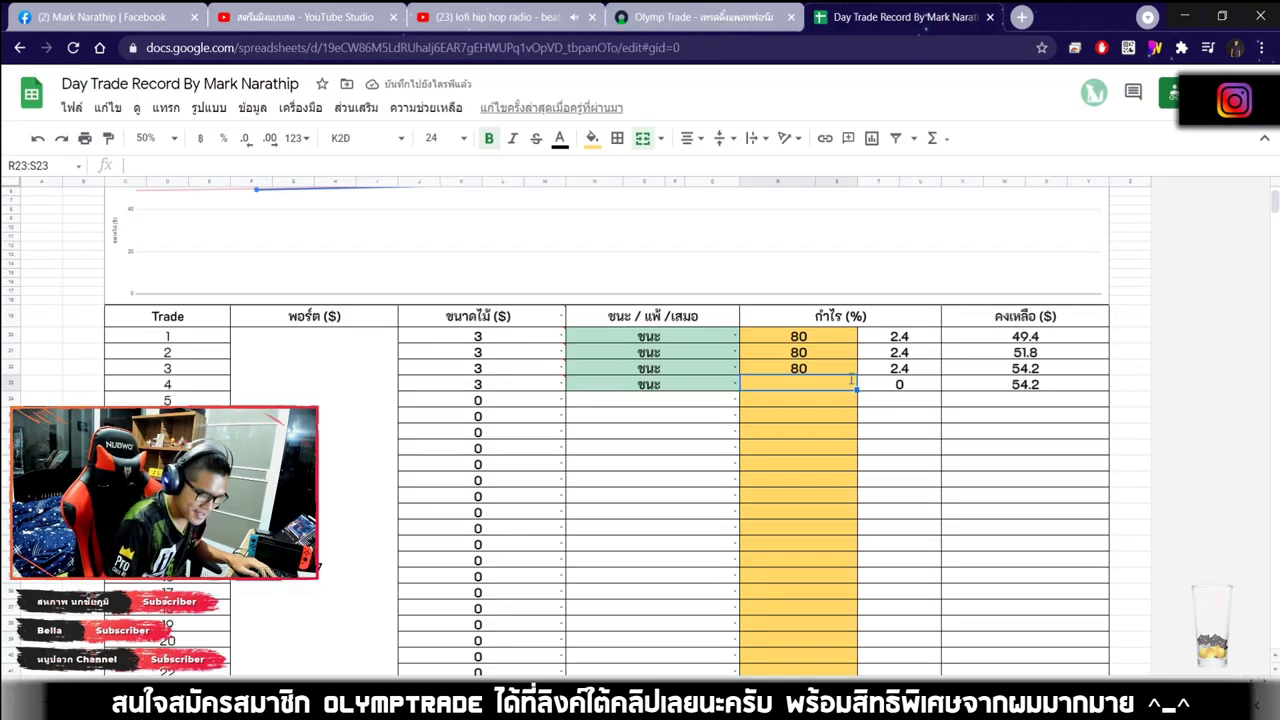
text(82)
key(Return)
Check the GBP USD chart briefly and review the profit total and goal at the end of the trade record.
click(690, 17)
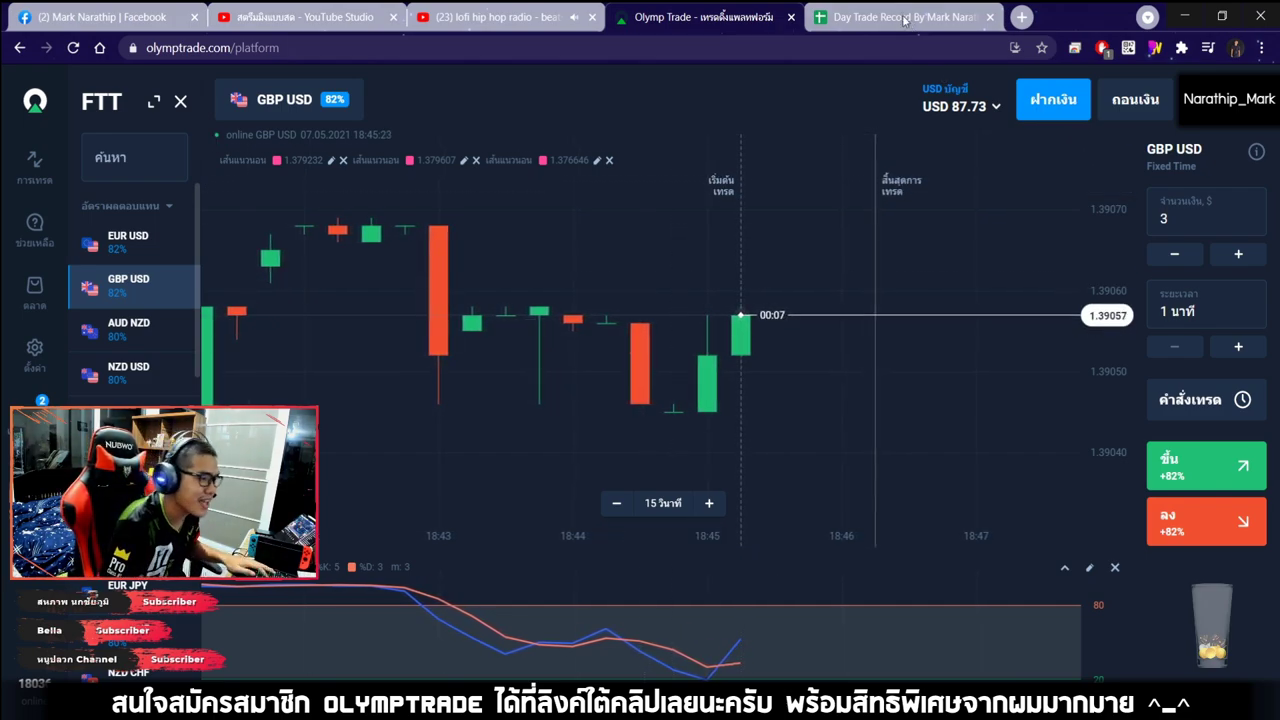
key(ctrl+Tab)
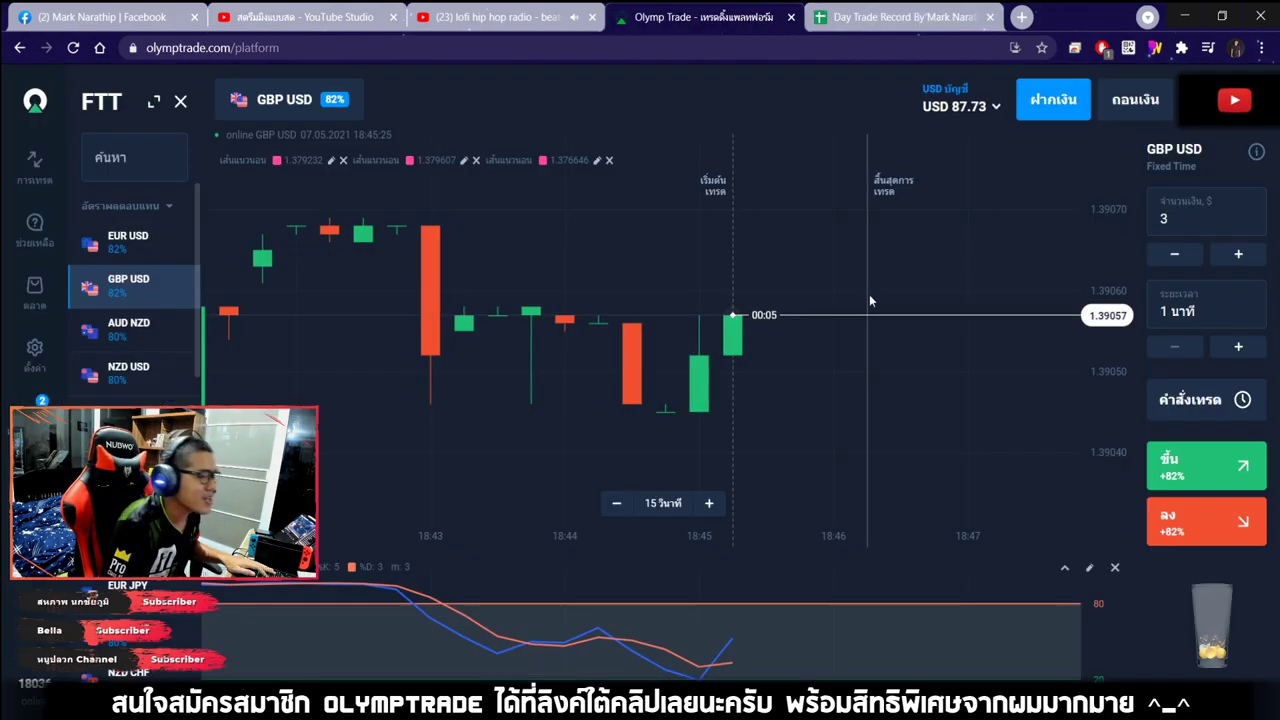
key(ctrl+shift+Tab)
click(883, 24)
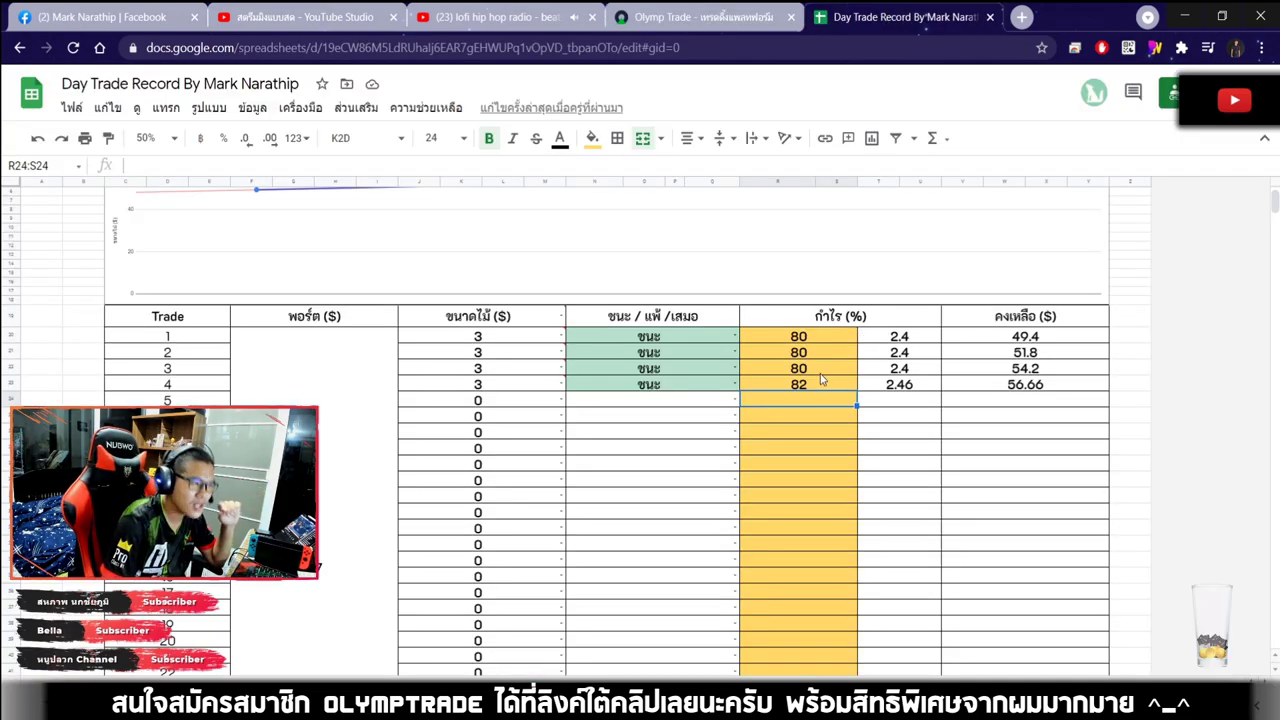
scroll(820, 379, down, 6)
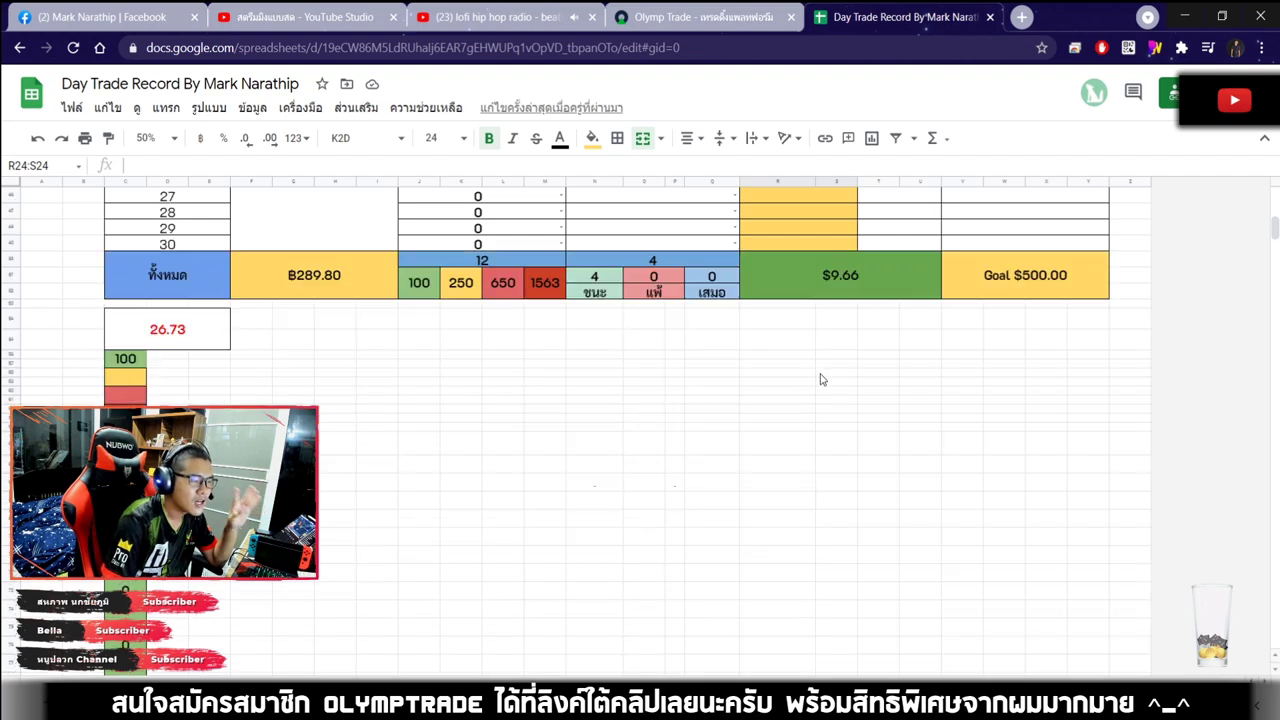
click(874, 284)
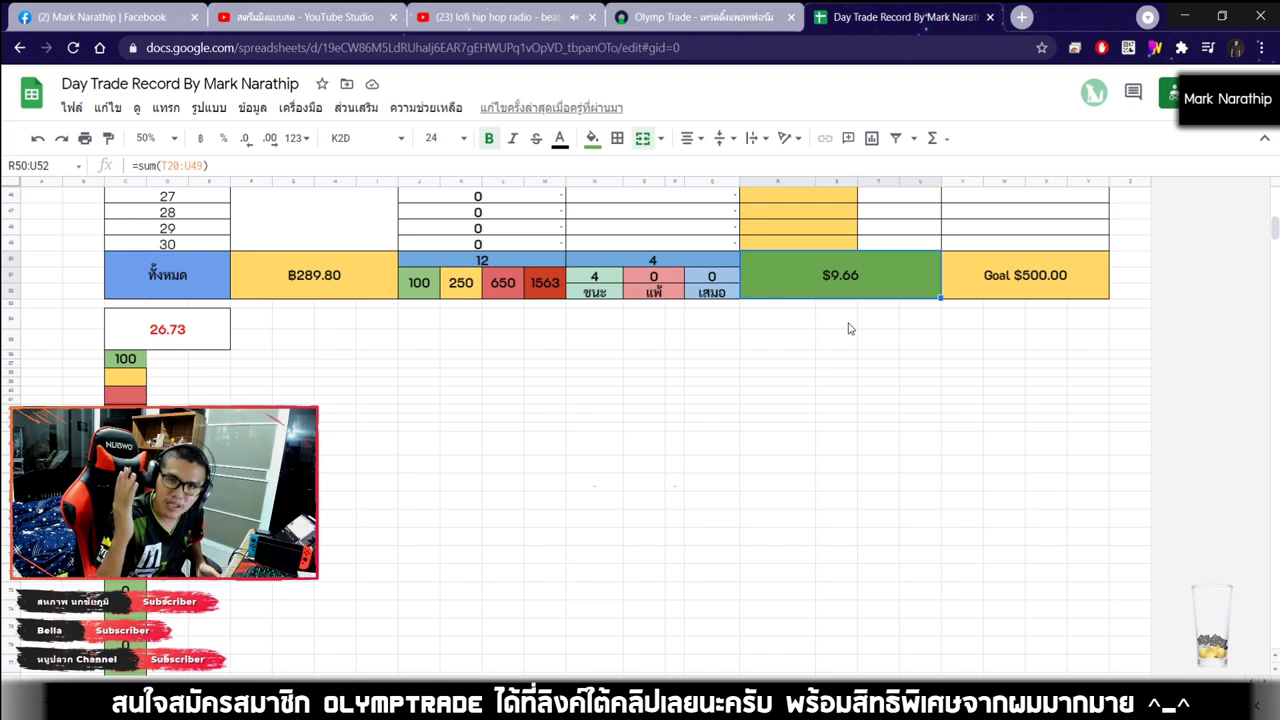
scroll(856, 325, up, 5)
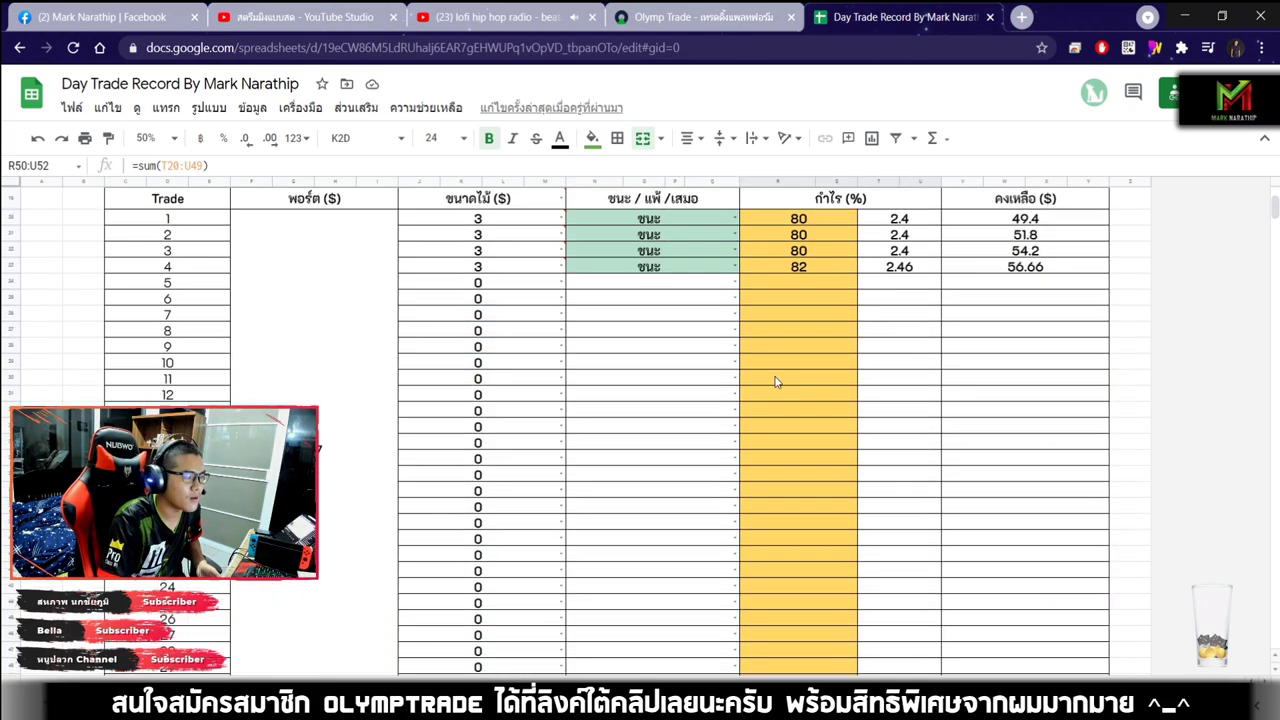
Set the position size of trade 5 to 3 in the trade record.
click(509, 284)
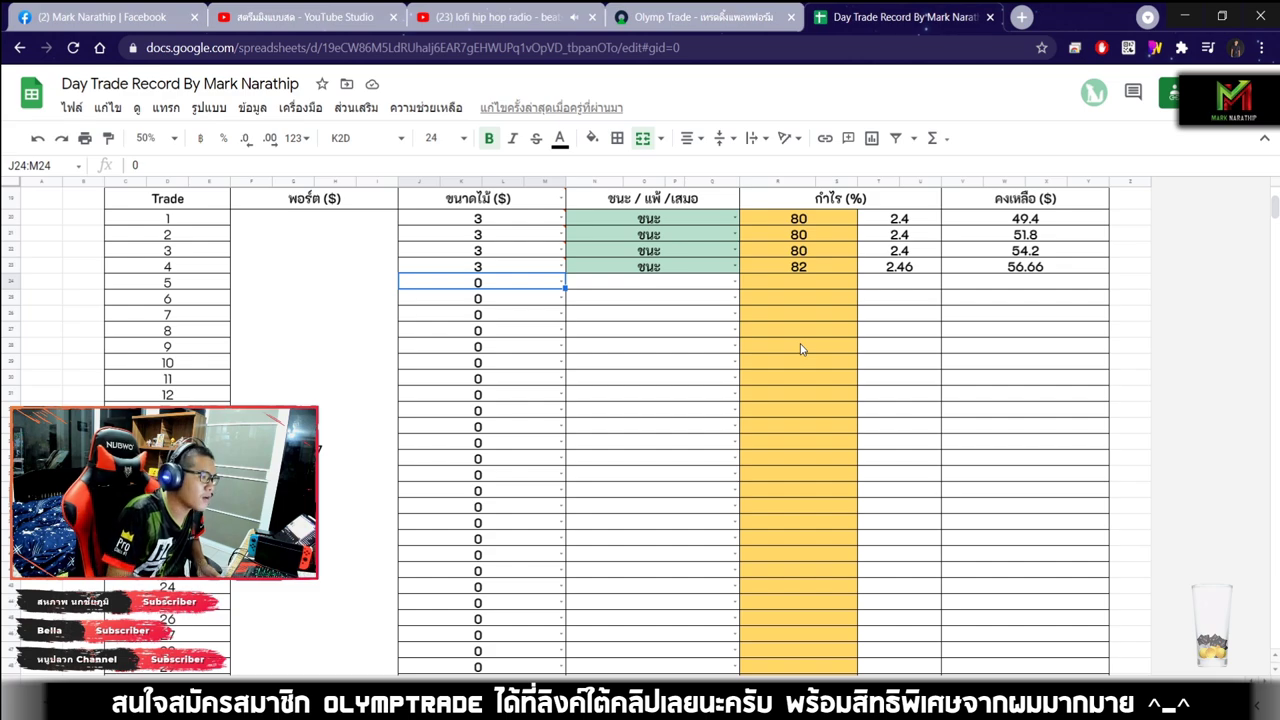
text(3)
key(Return)
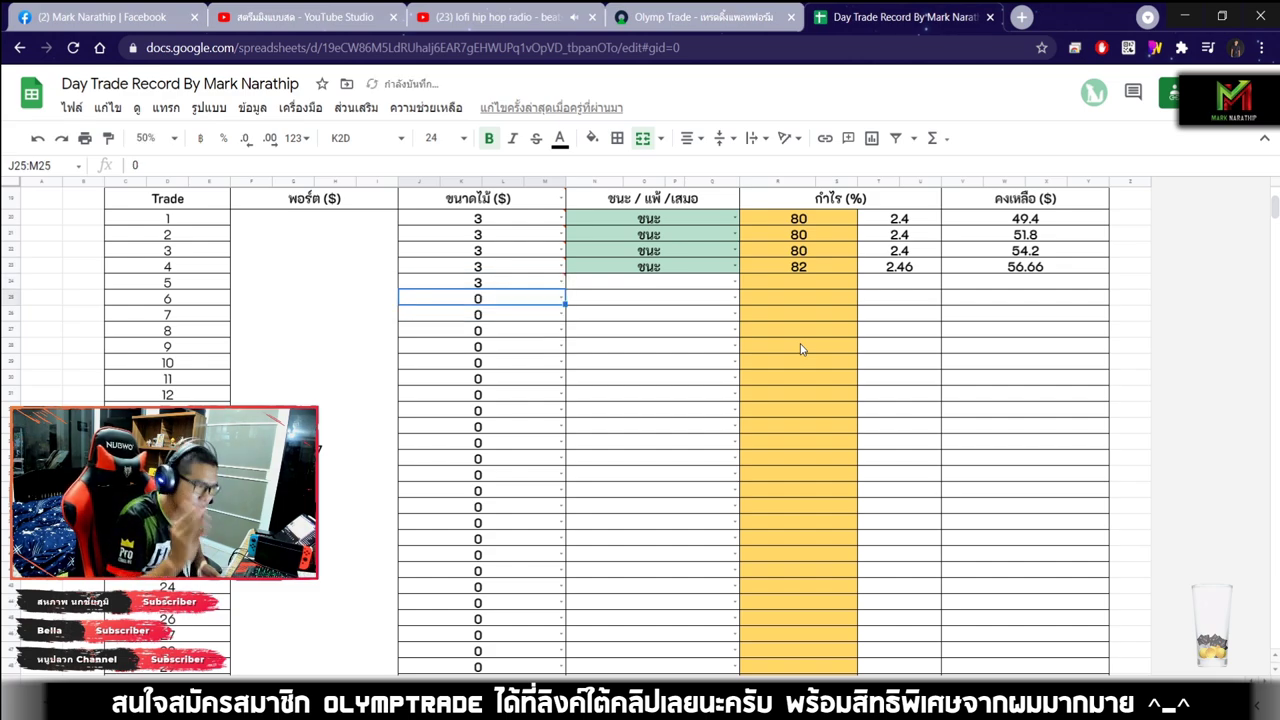
scroll(798, 349, up, 1)
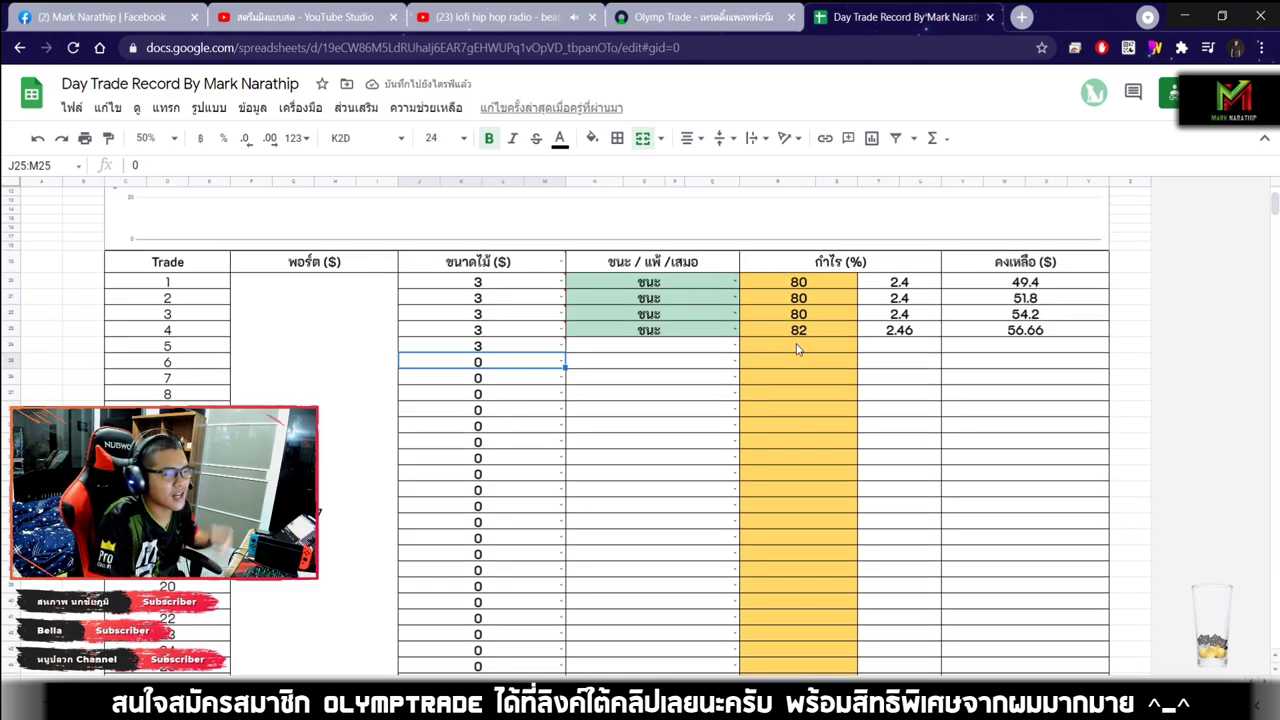
scroll(798, 349, up, 1)
Switch to Olymp Trade and place a $3 down trade lasting 1 minute on GBP USD.
click(702, 19)
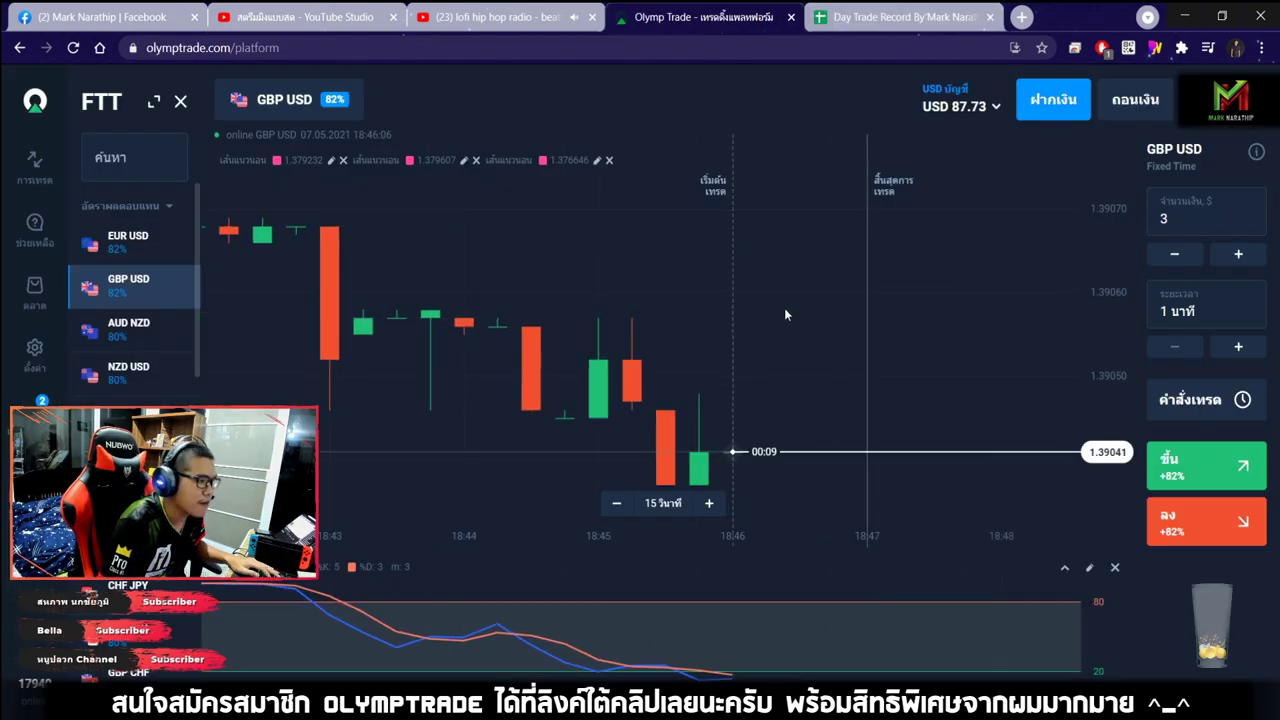
drag(784, 313, 919, 282)
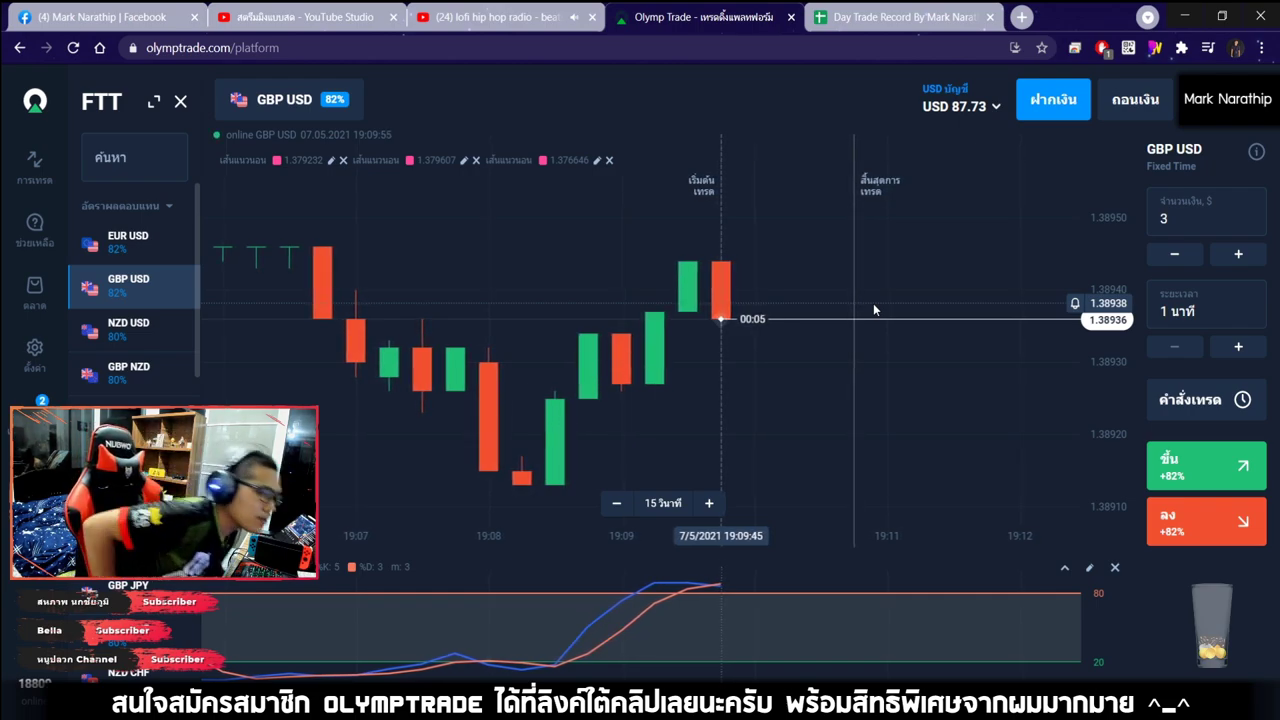
click(1245, 535)
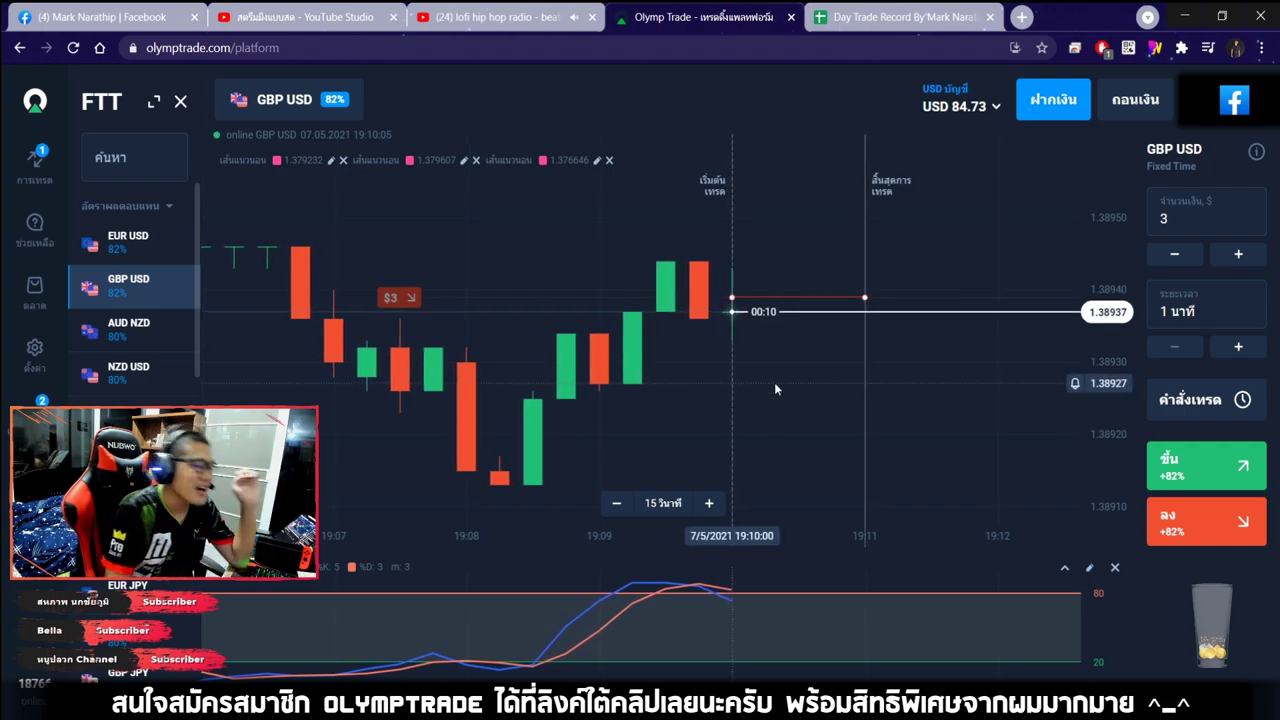
Sketch a falling arrow along the overall downtrend of the GBP USD chart, and clear the drawing.
click(845, 24)
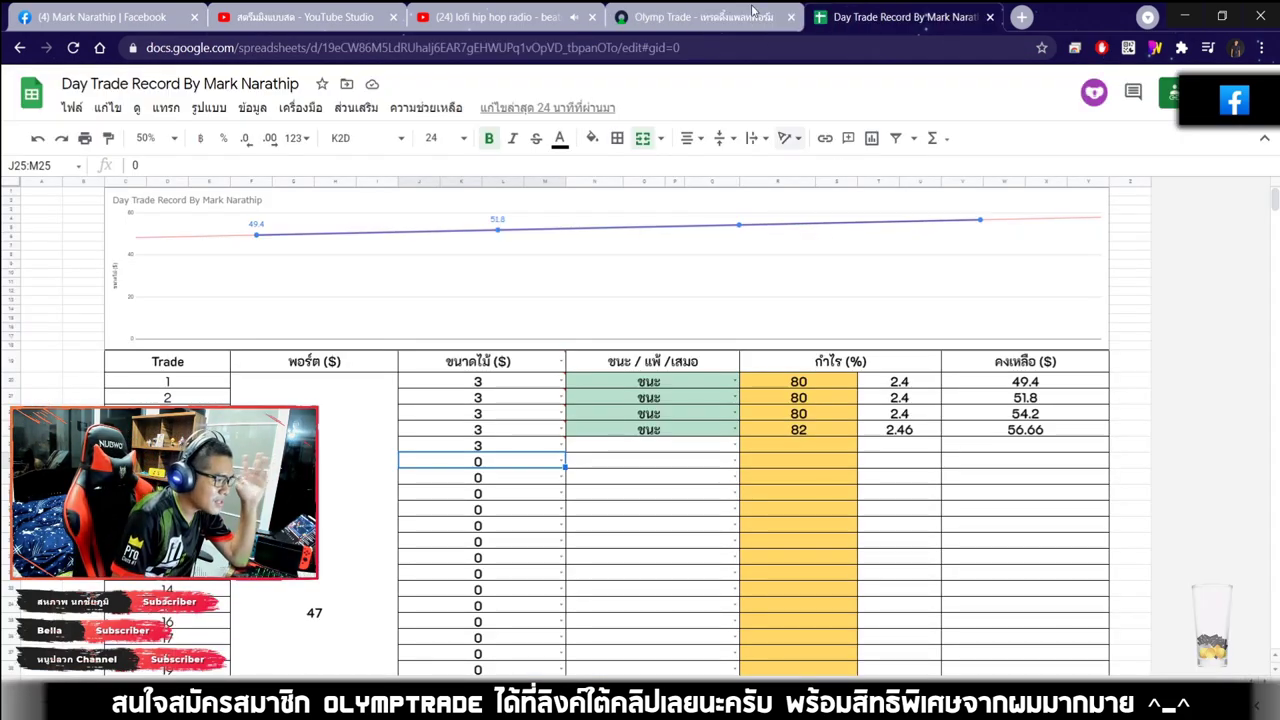
click(780, 18)
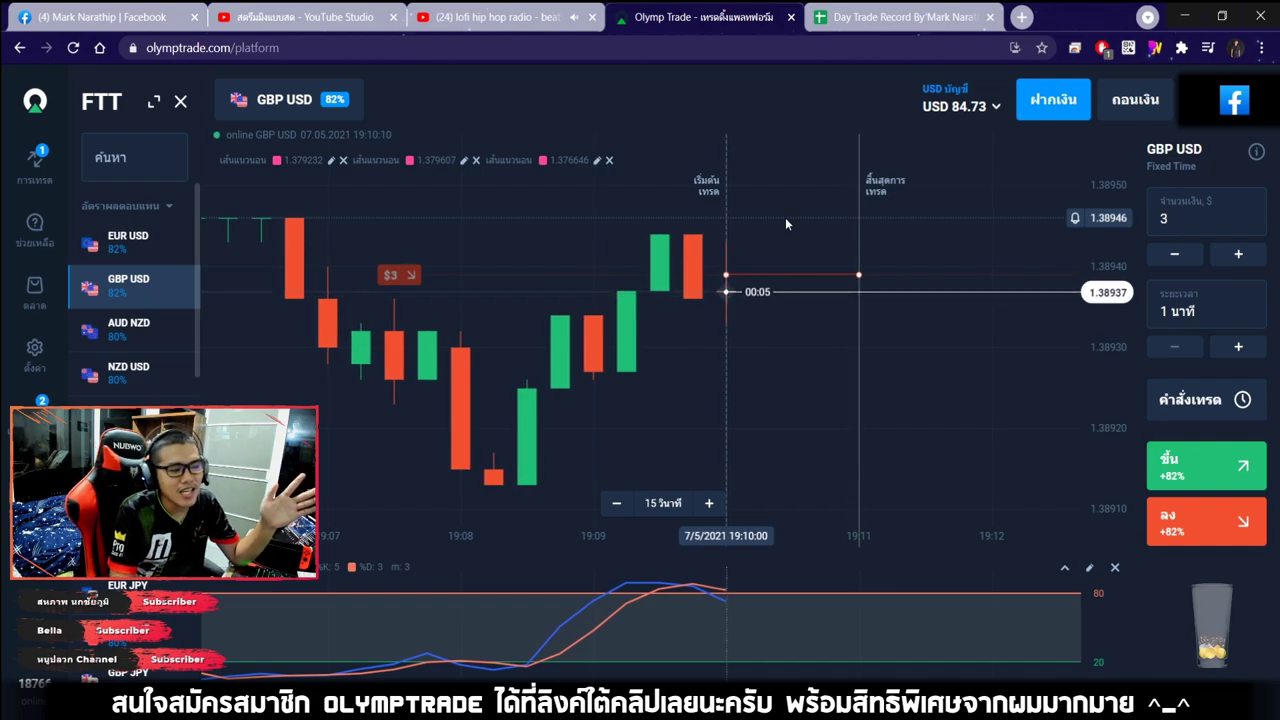
scroll(785, 217, down, 10)
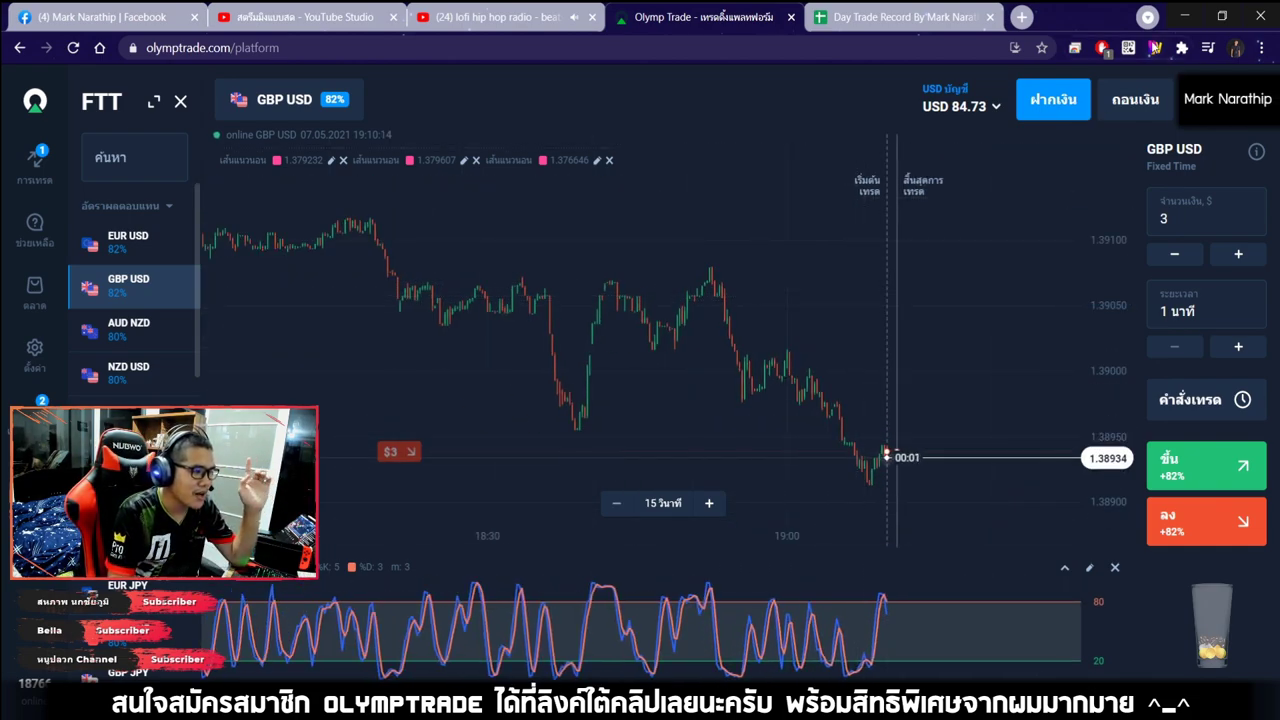
key(ctrl+shift+g)
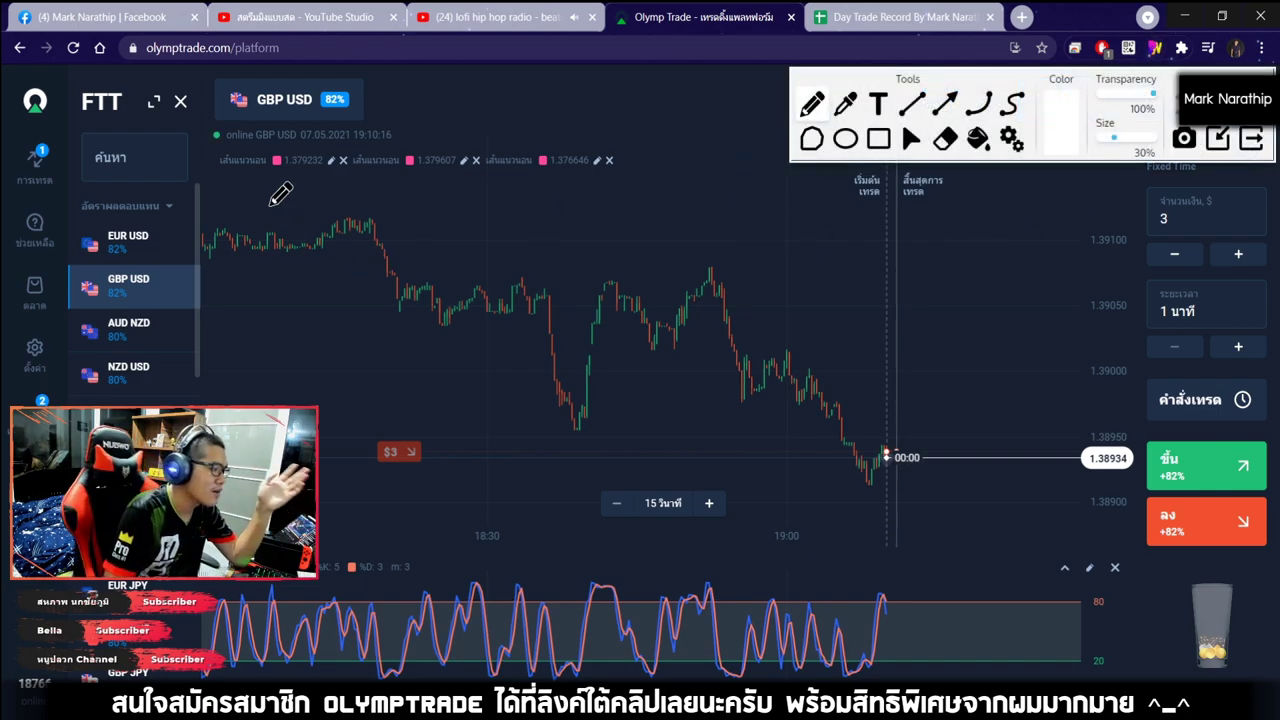
mouse_move(273, 185)
mouse_down()
mouse_move(694, 288)
mouse_move(945, 420)
mouse_up()
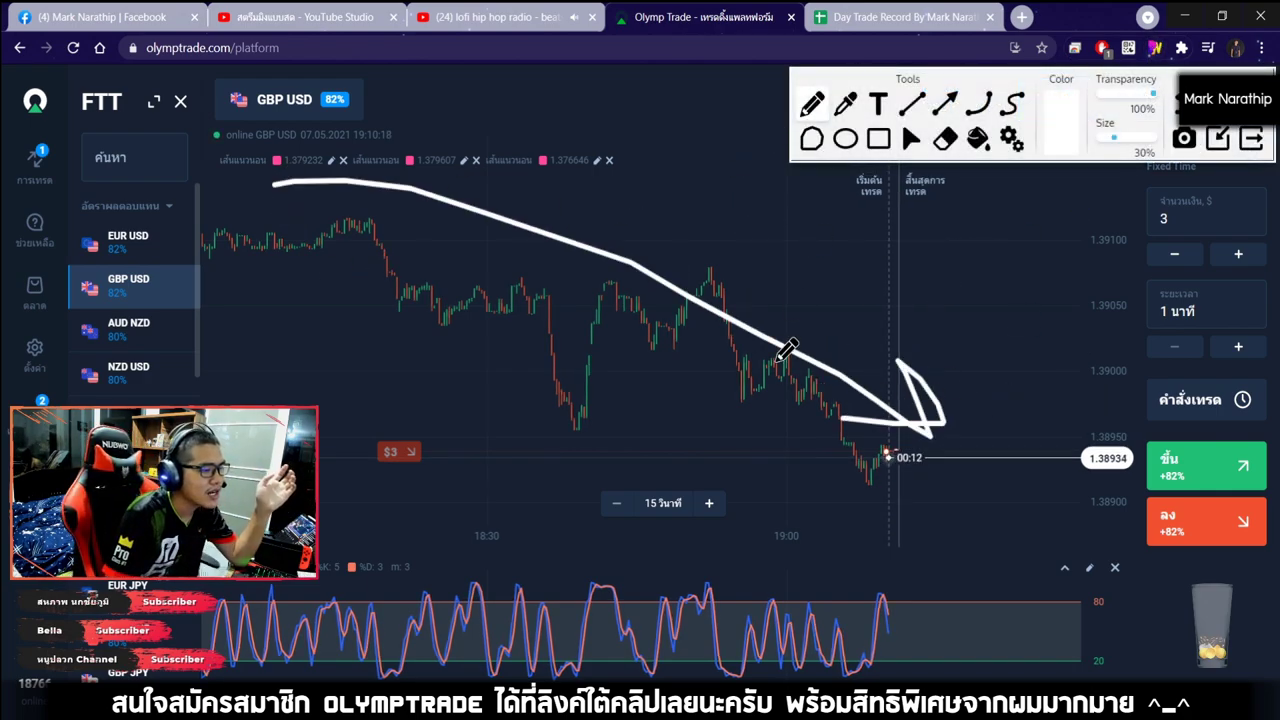
key(Delete)
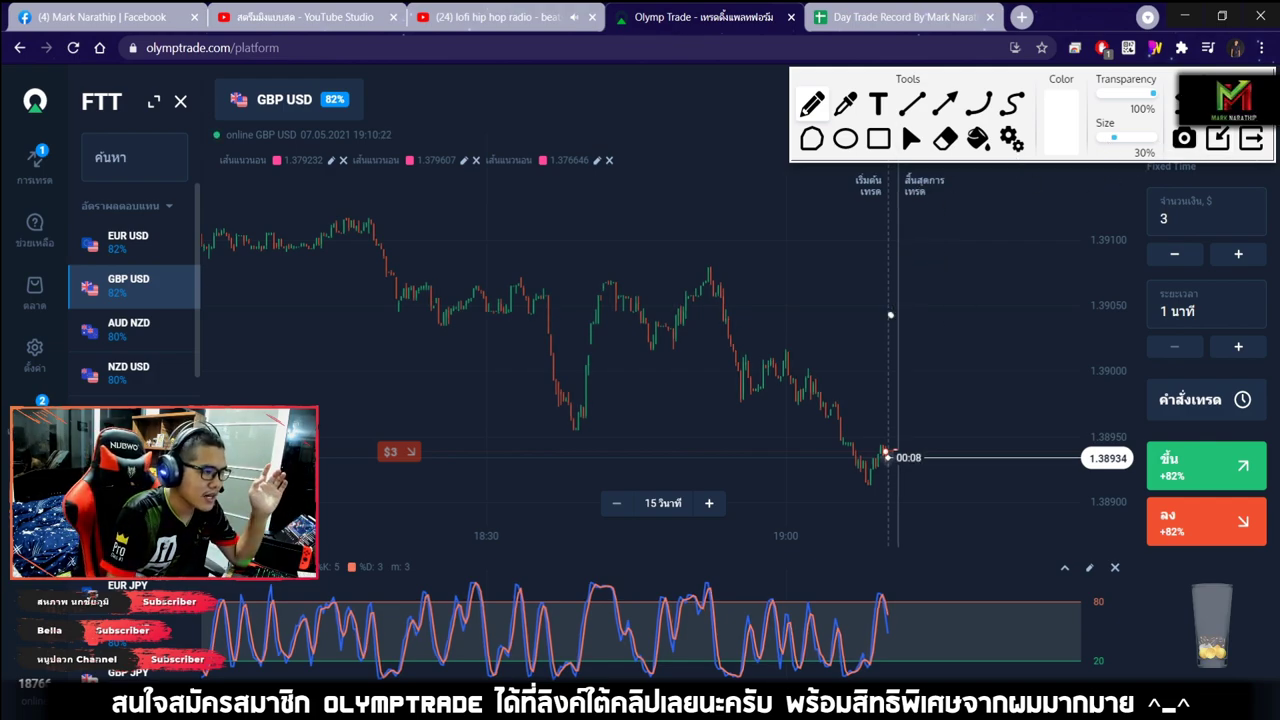
Circle the rising pullback candles before the GBP USD entry and draw two downward arrows beside them.
scroll(954, 308, up, 5)
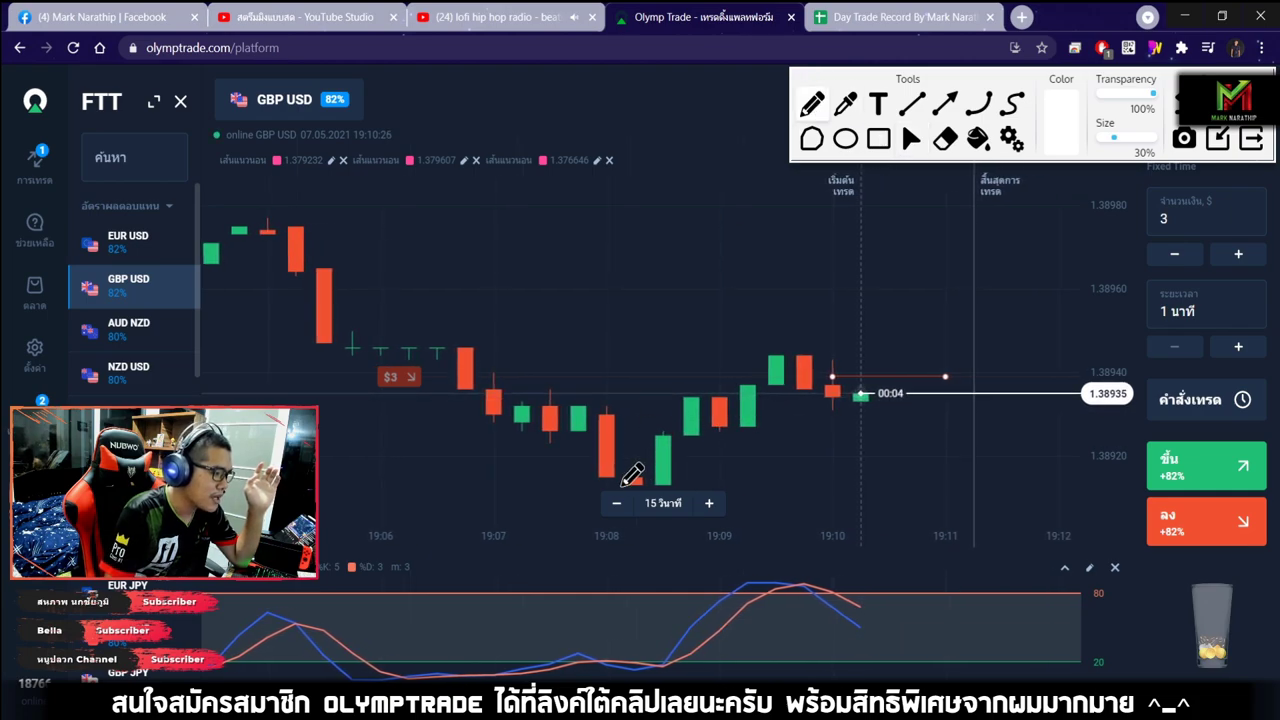
drag(821, 340, 612, 490)
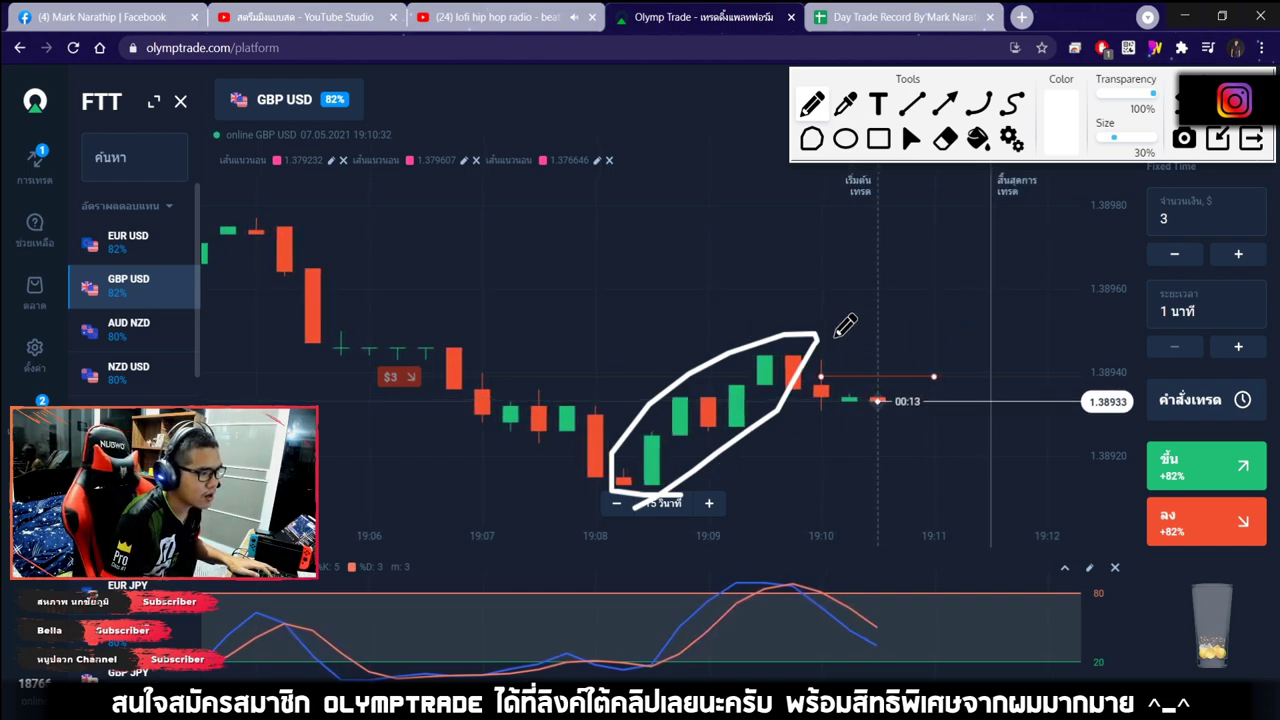
mouse_move(831, 336)
mouse_down()
mouse_move(937, 382)
mouse_move(925, 495)
mouse_up()
drag(1012, 450, 1001, 528)
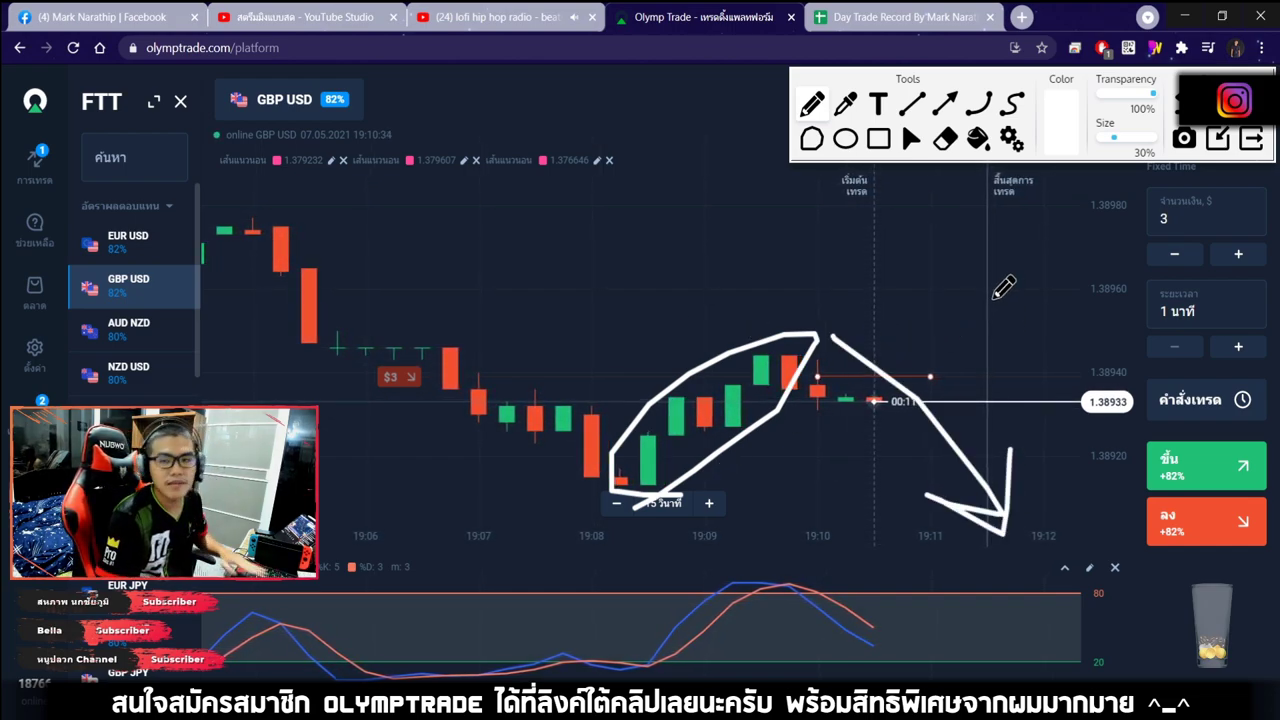
mouse_move(953, 290)
mouse_down()
mouse_move(1078, 424)
mouse_move(1080, 475)
mouse_move(1100, 365)
mouse_up()
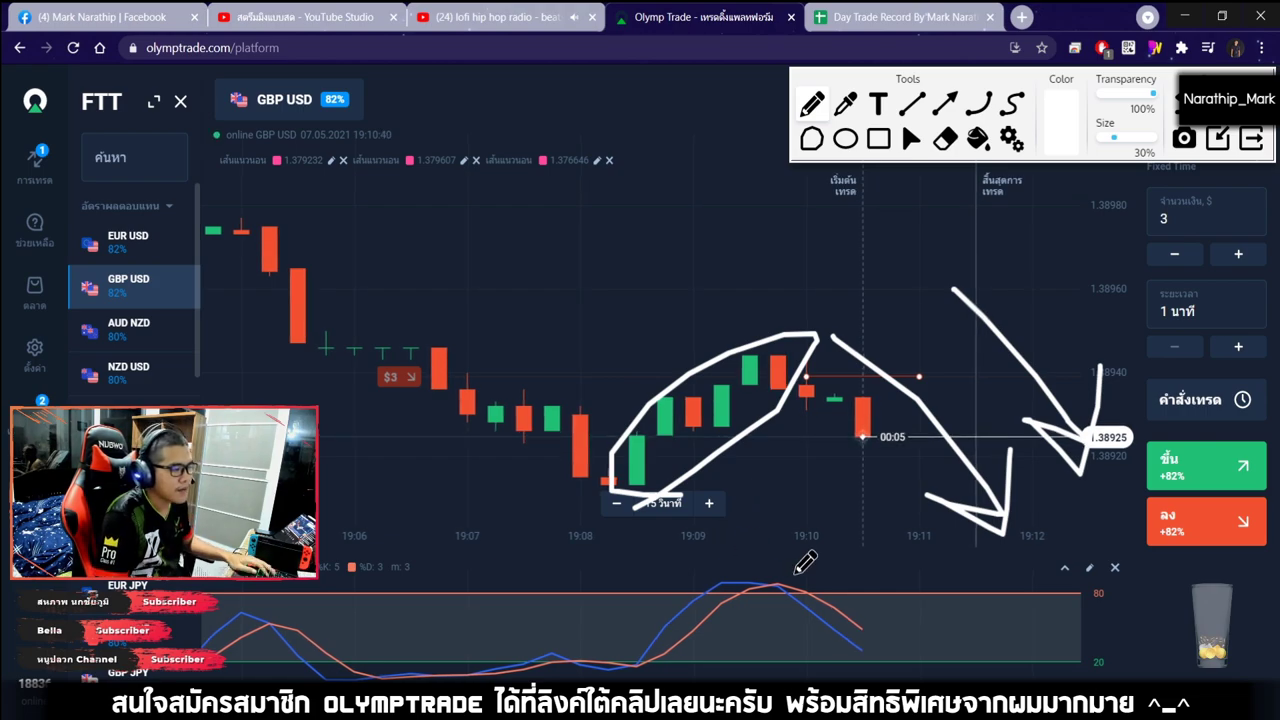
Circle the oscillator crossover near the 80 level and the entry price area, and close the annotations.
drag(790, 560, 730, 570)
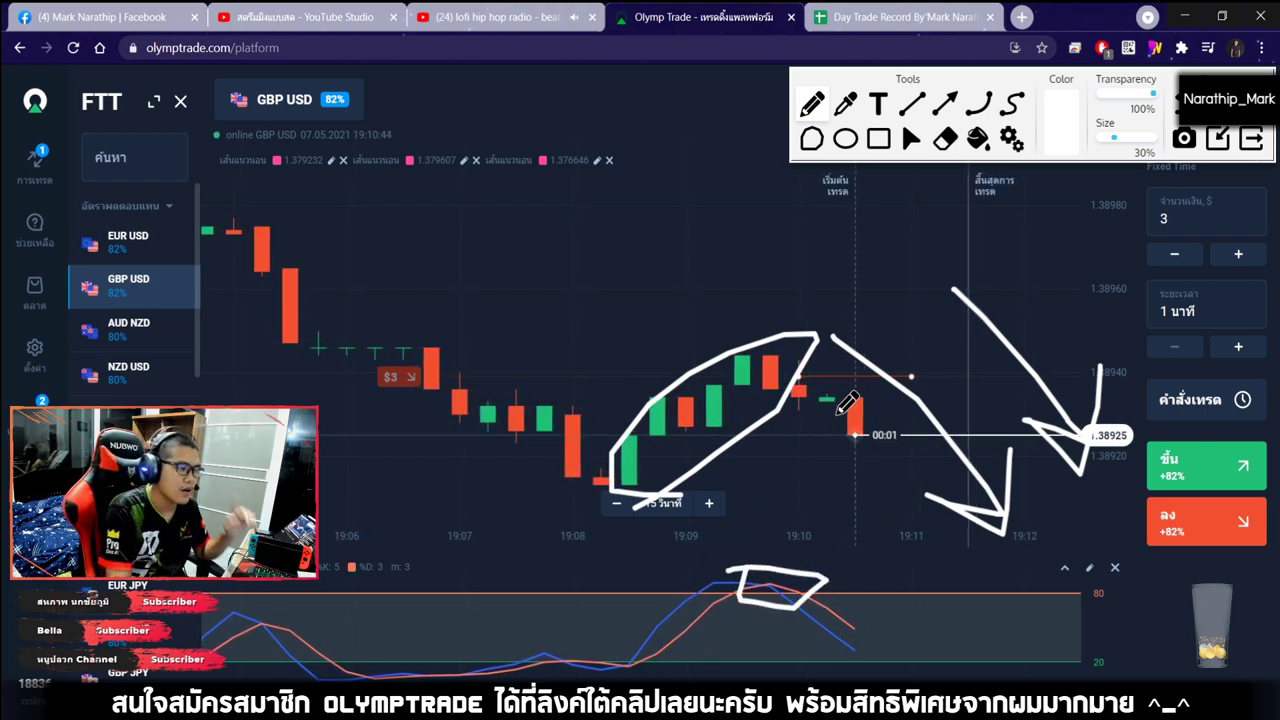
drag(858, 371, 972, 372)
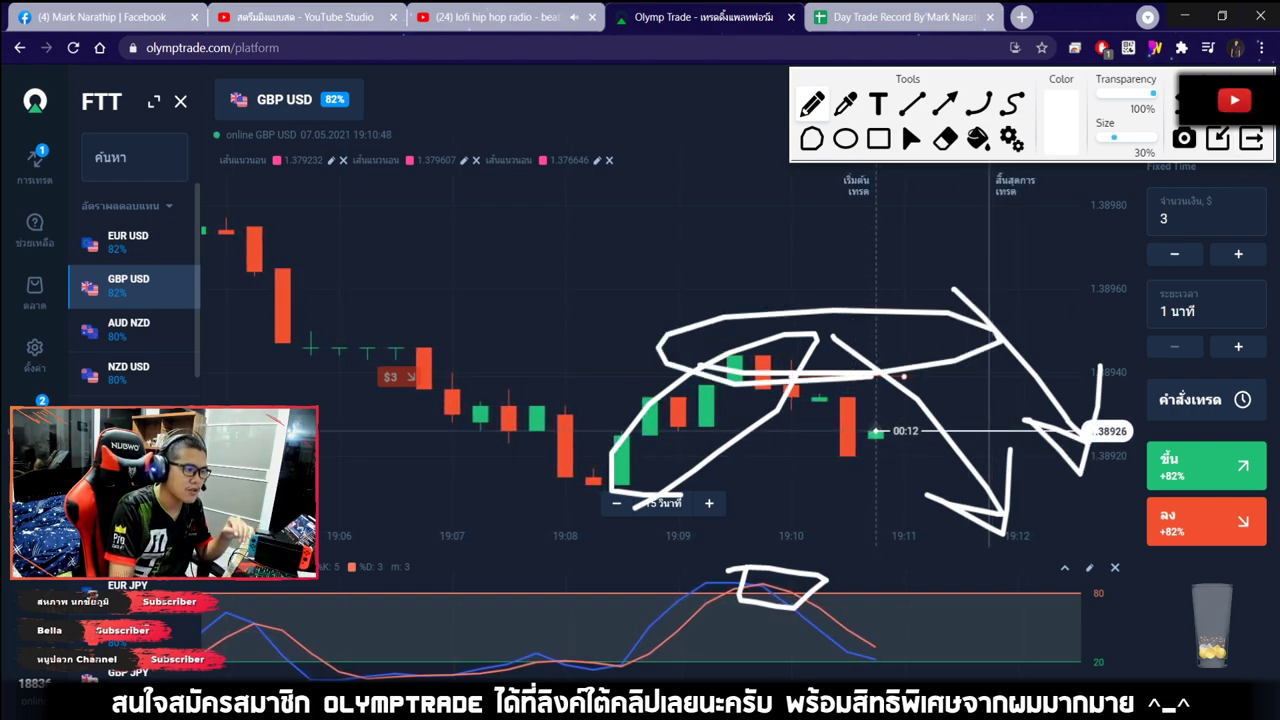
key(Escape)
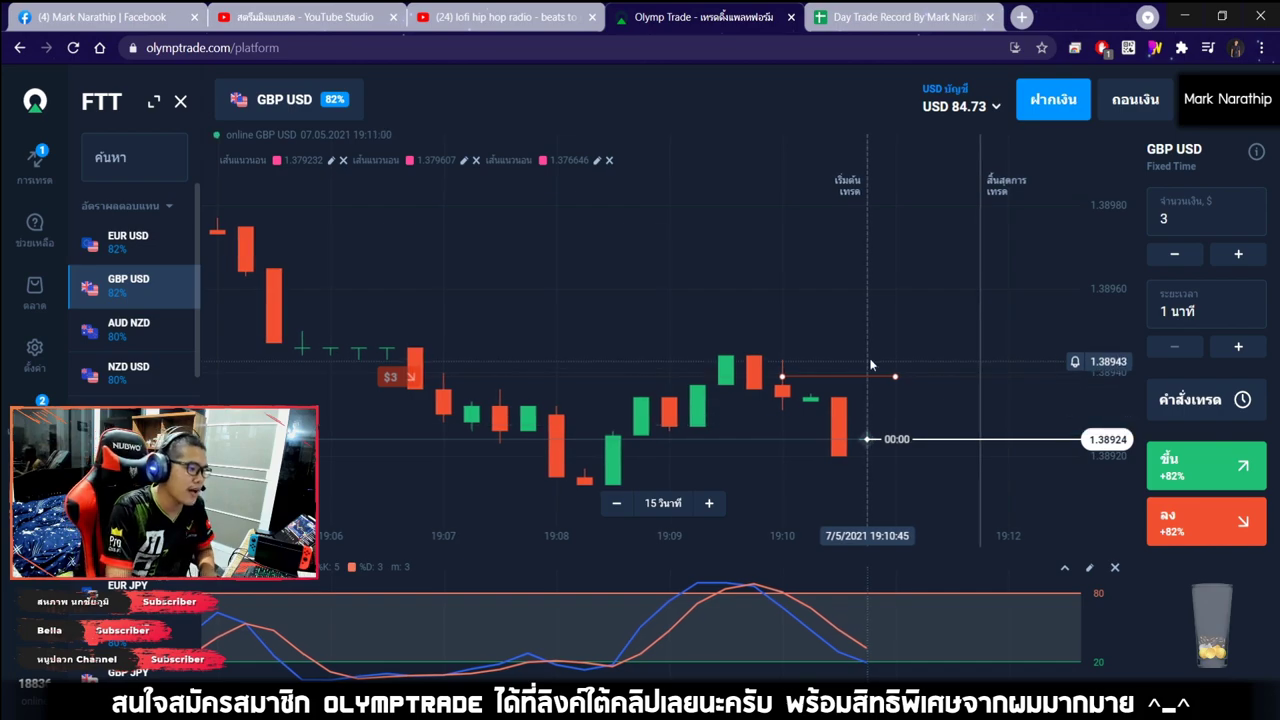
Switch to the Day Trade Record spreadsheet and record trade 5 as a win (ชนะ) with a profit rate of 82.
scroll(940, 430, up, 2)
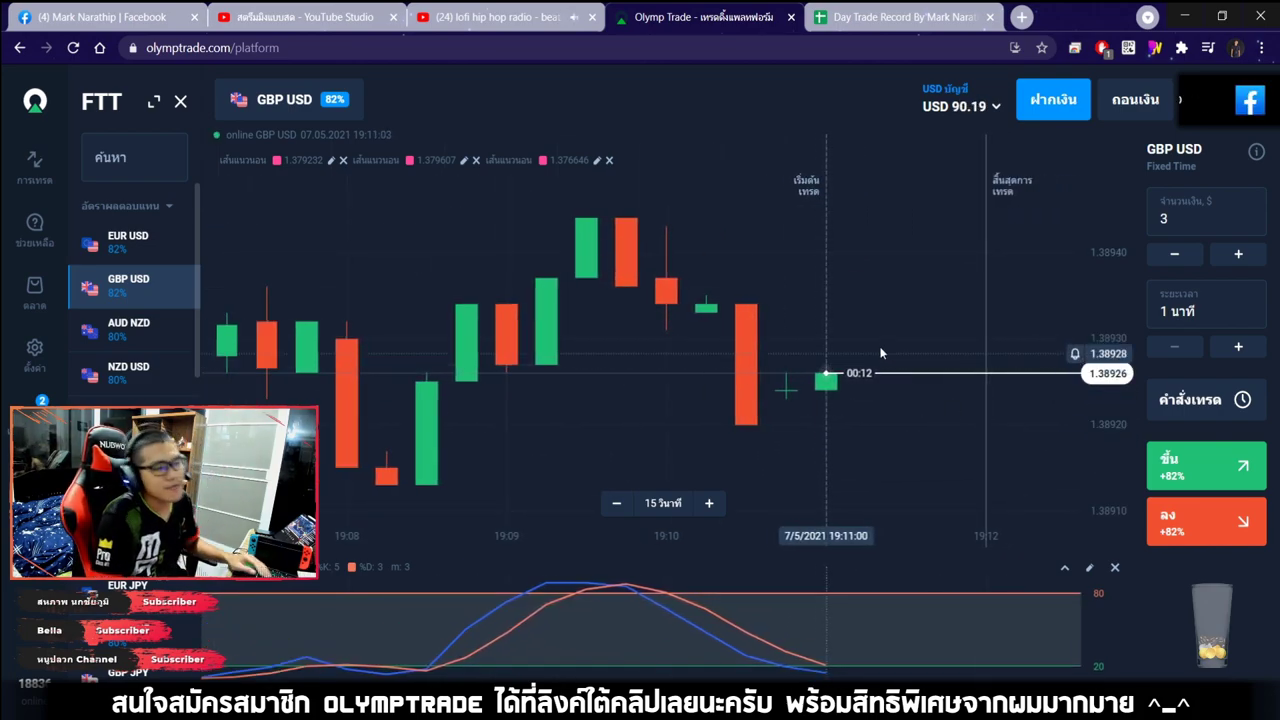
click(884, 28)
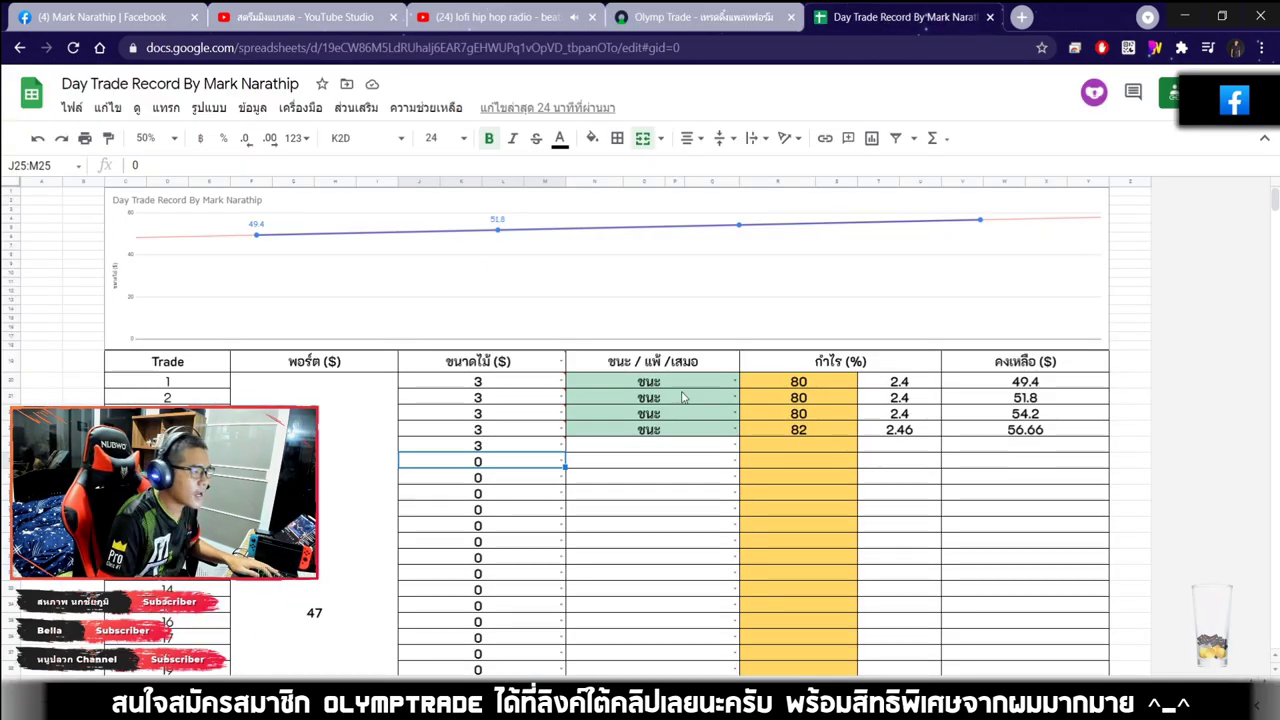
double_click(611, 448)
click(605, 480)
click(770, 448)
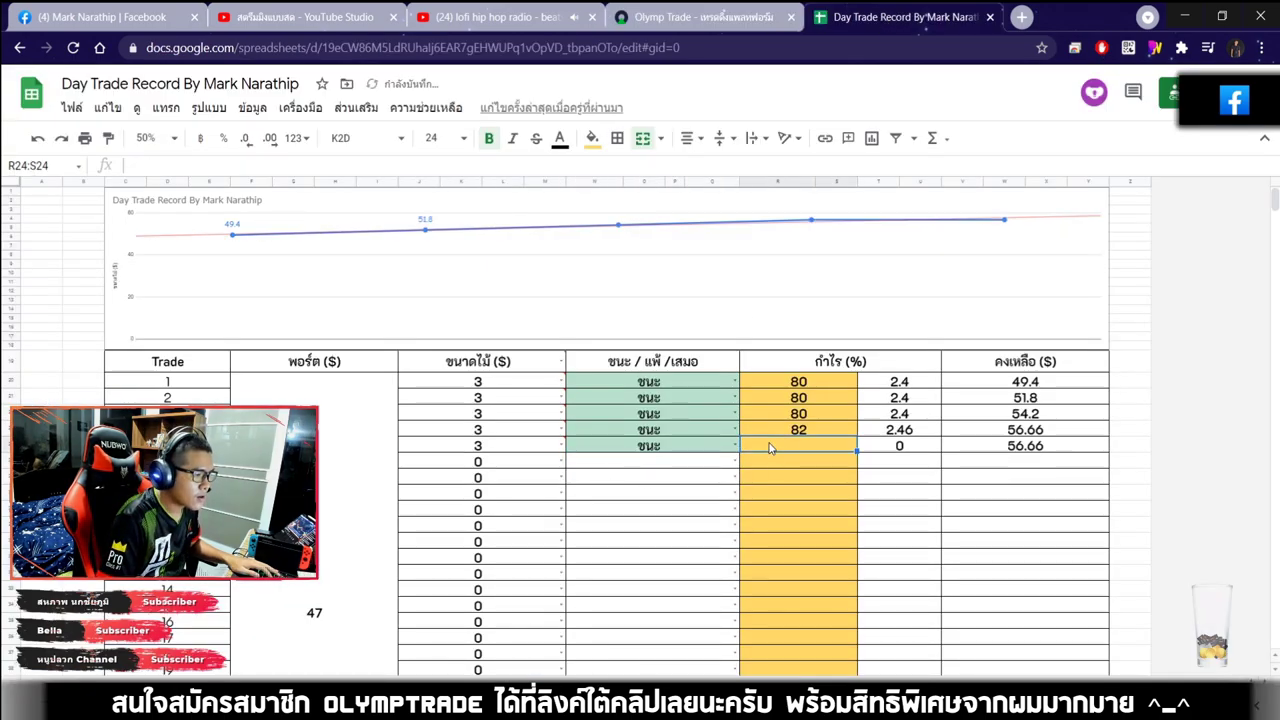
click(731, 25)
click(349, 99)
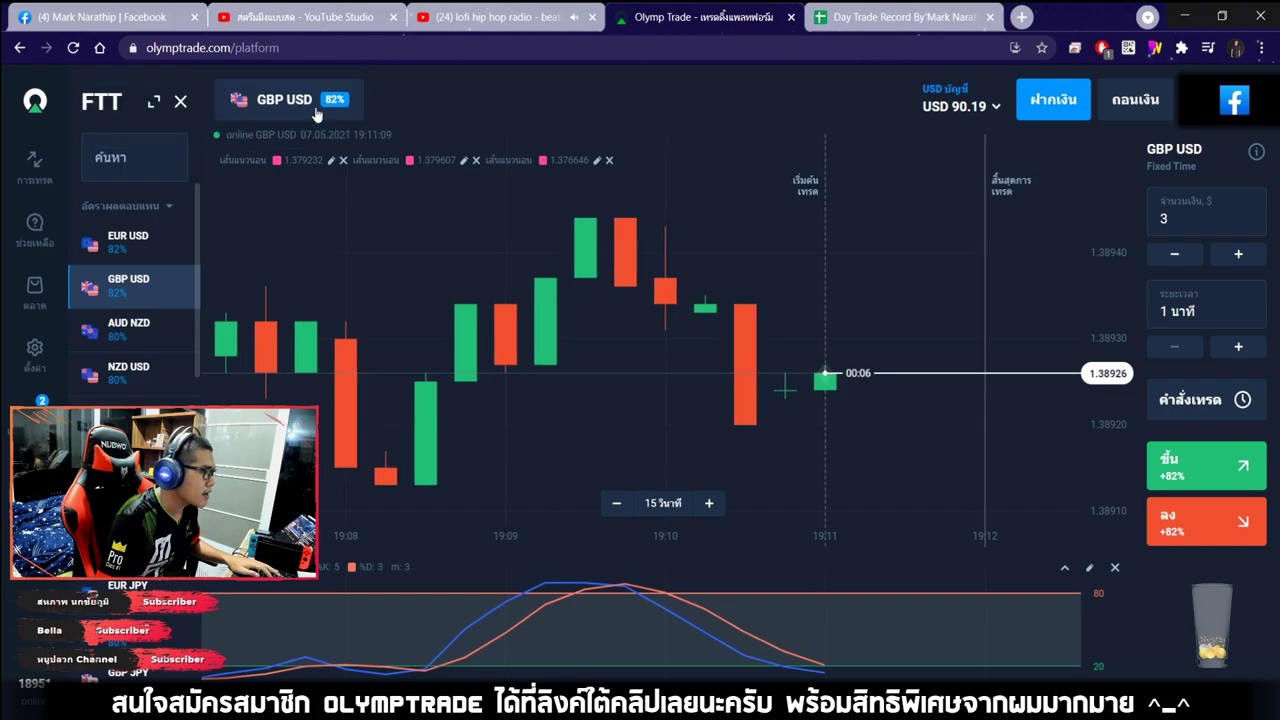
click(884, 28)
key(Return)
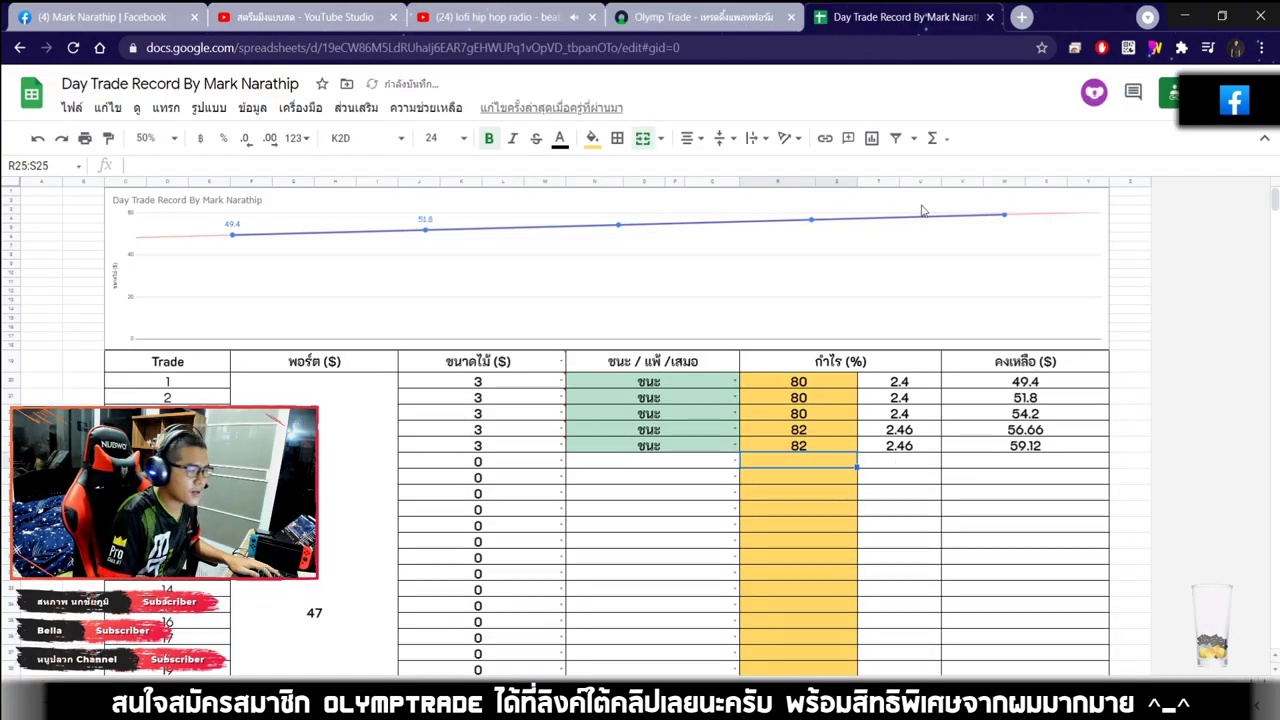
Review the total profit, the win count and the goal in the summary row of the trade record.
scroll(873, 220, down, 7)
click(872, 258)
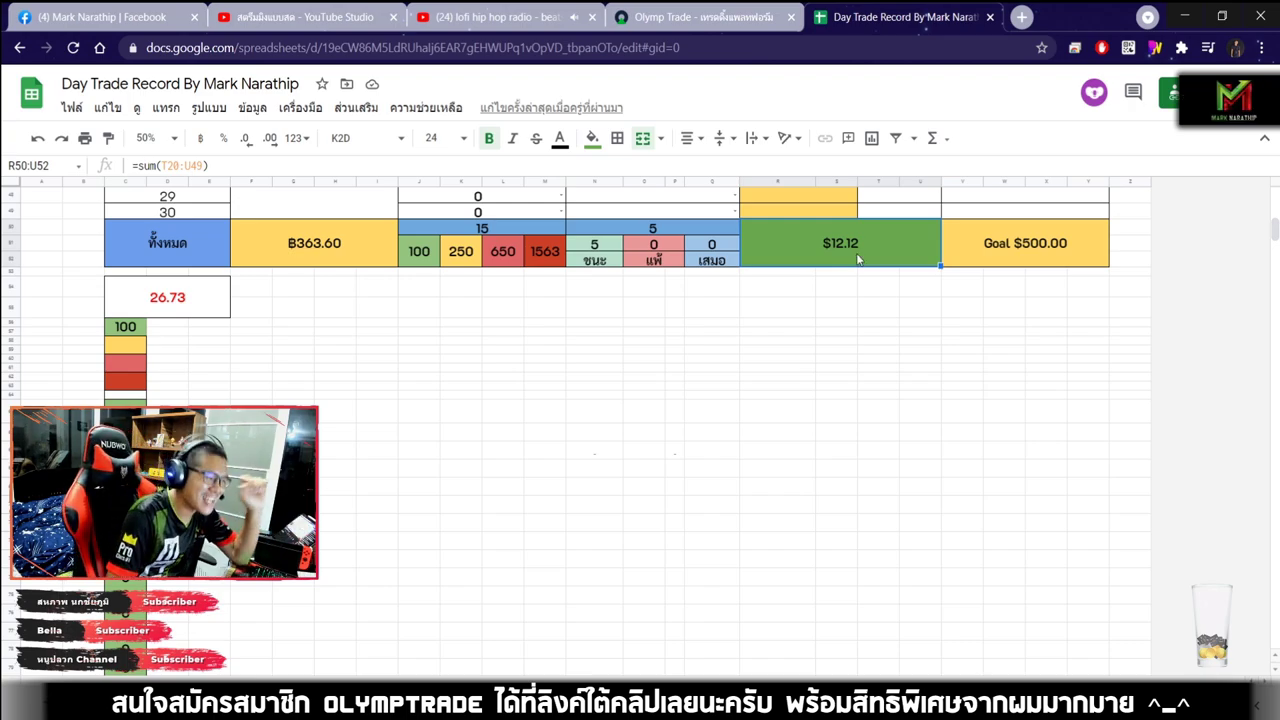
scroll(880, 290, up, 1)
scroll(888, 310, down, 1)
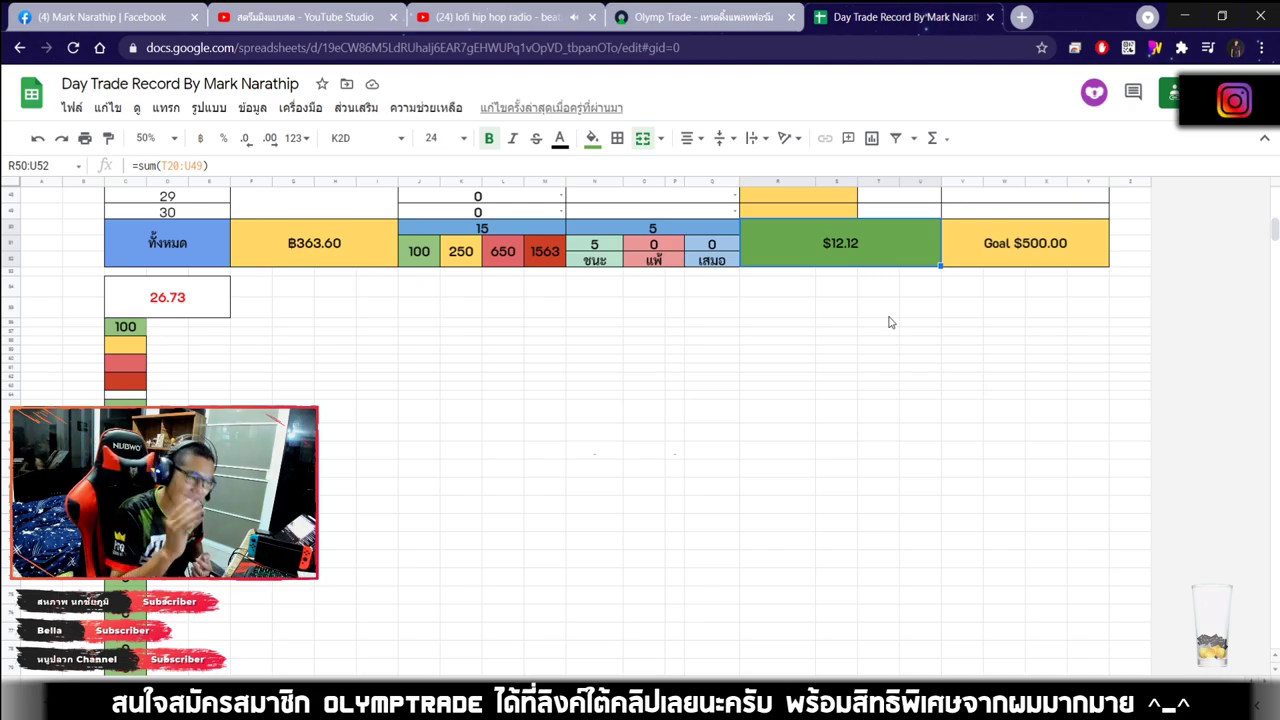
Set the position size of trade 6 to 4 in the trade record.
scroll(880, 340, up, 6)
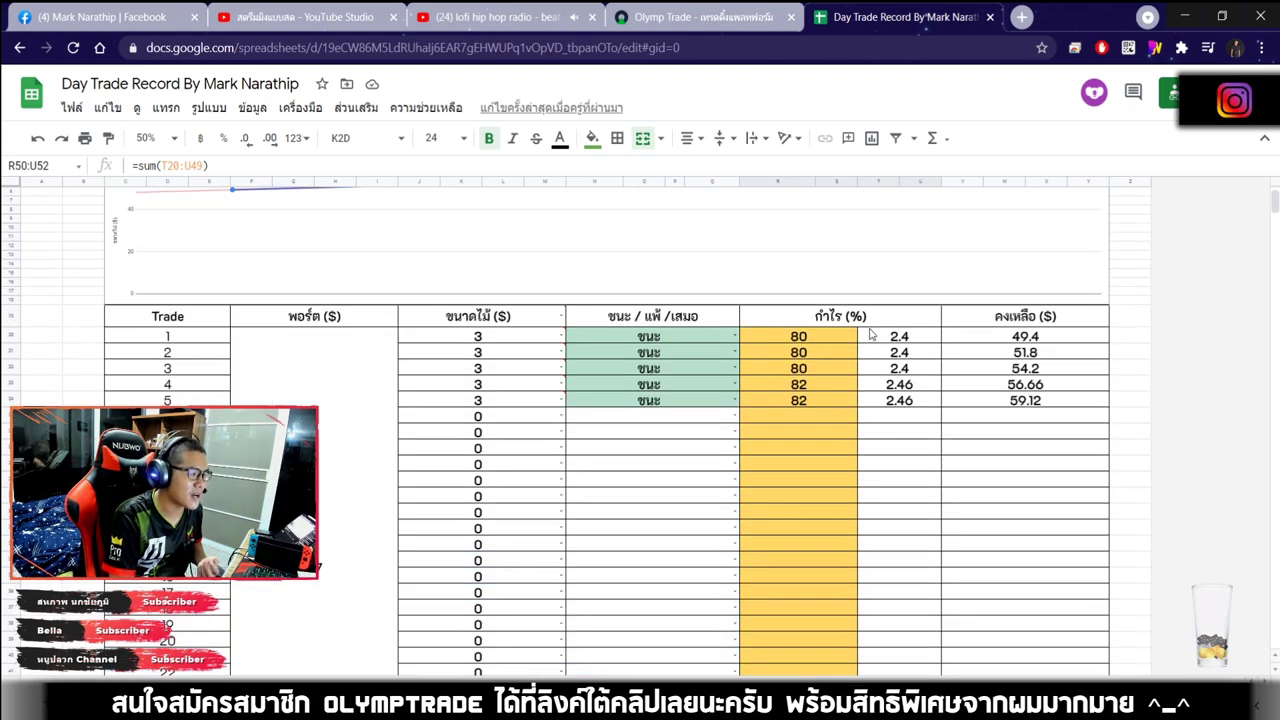
click(507, 340)
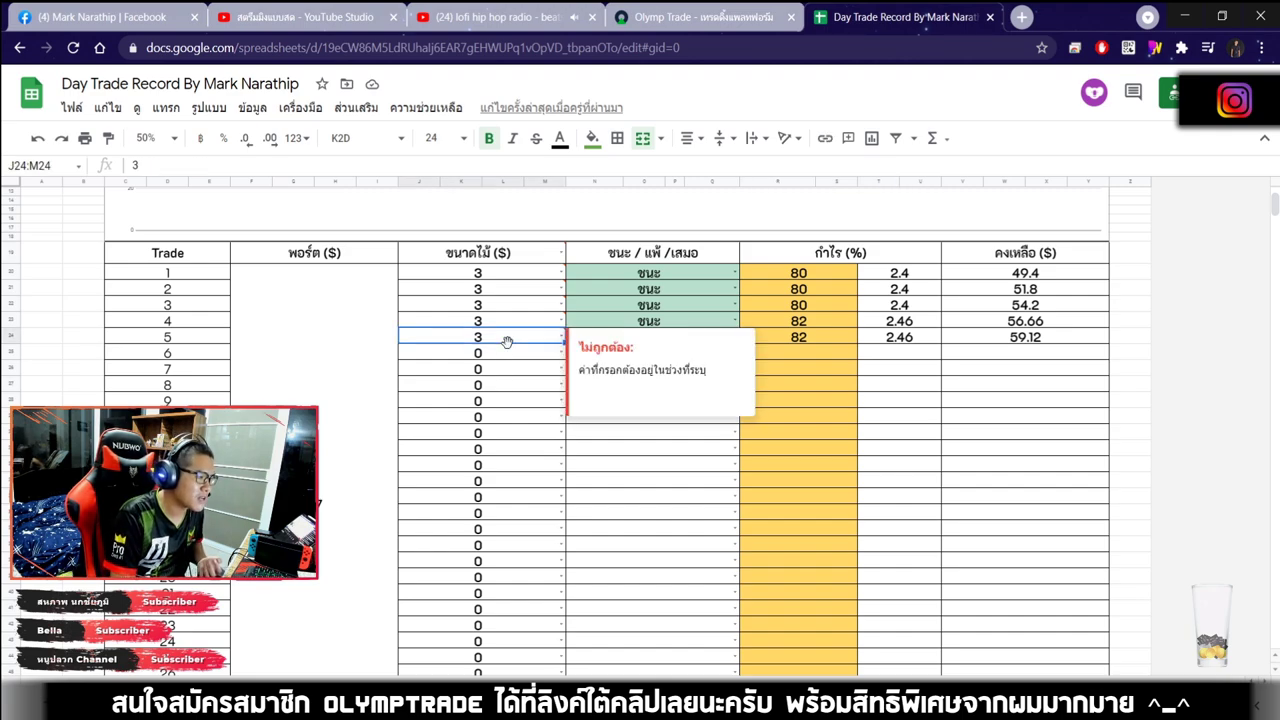
click(507, 358)
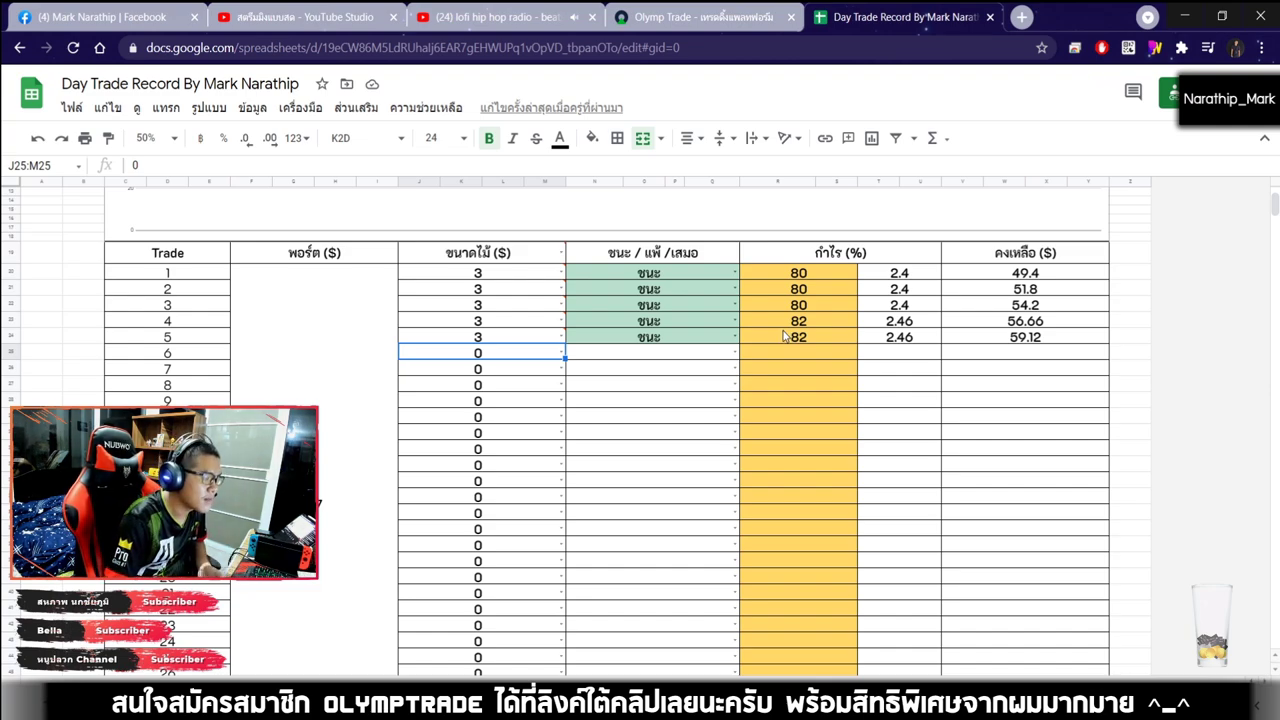
text(4)
key(Return)
Try a hypothetical result for trade 6 by marking it as a win (ชนะ) with a profit rate of 80.
click(670, 354)
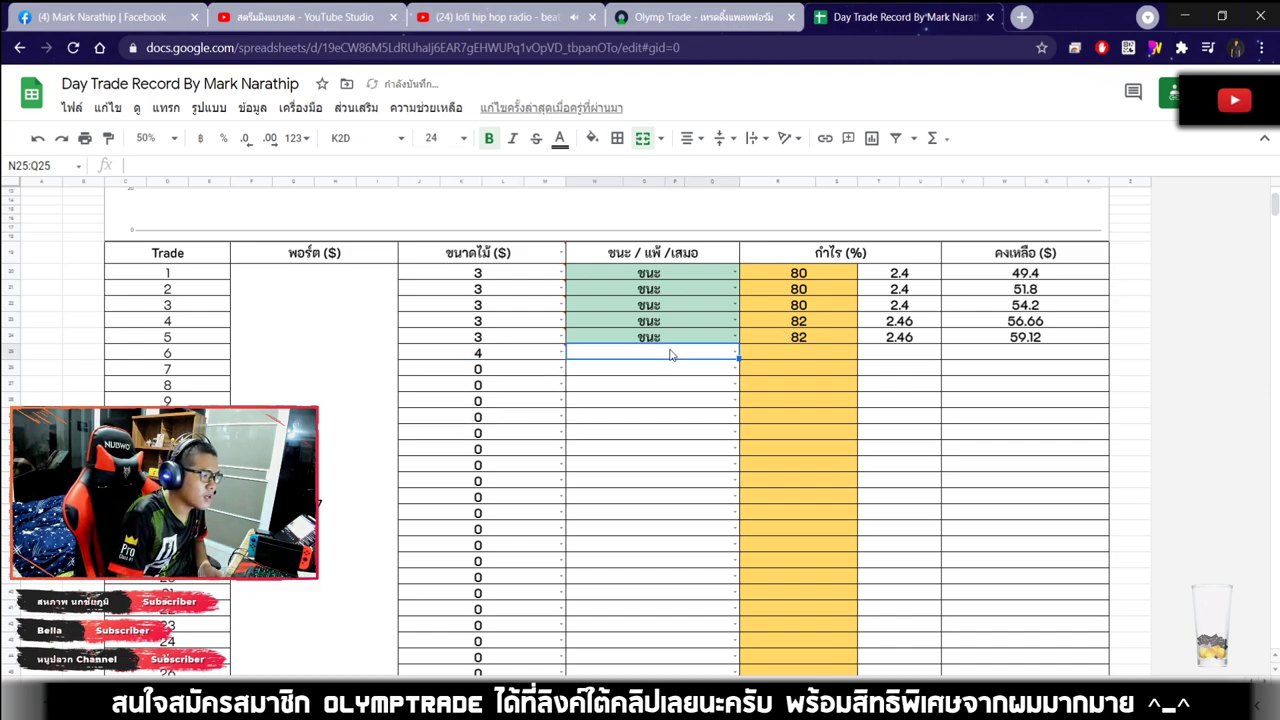
click(671, 357)
click(637, 375)
click(780, 362)
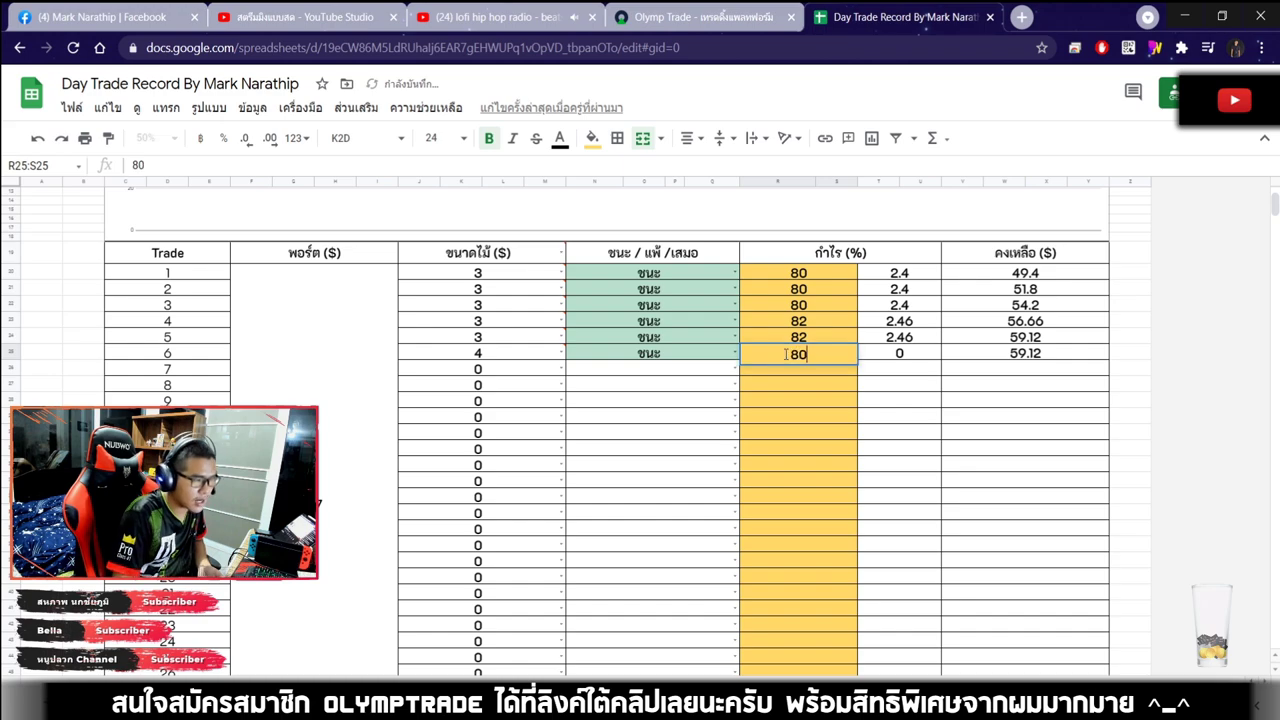
key(Return)
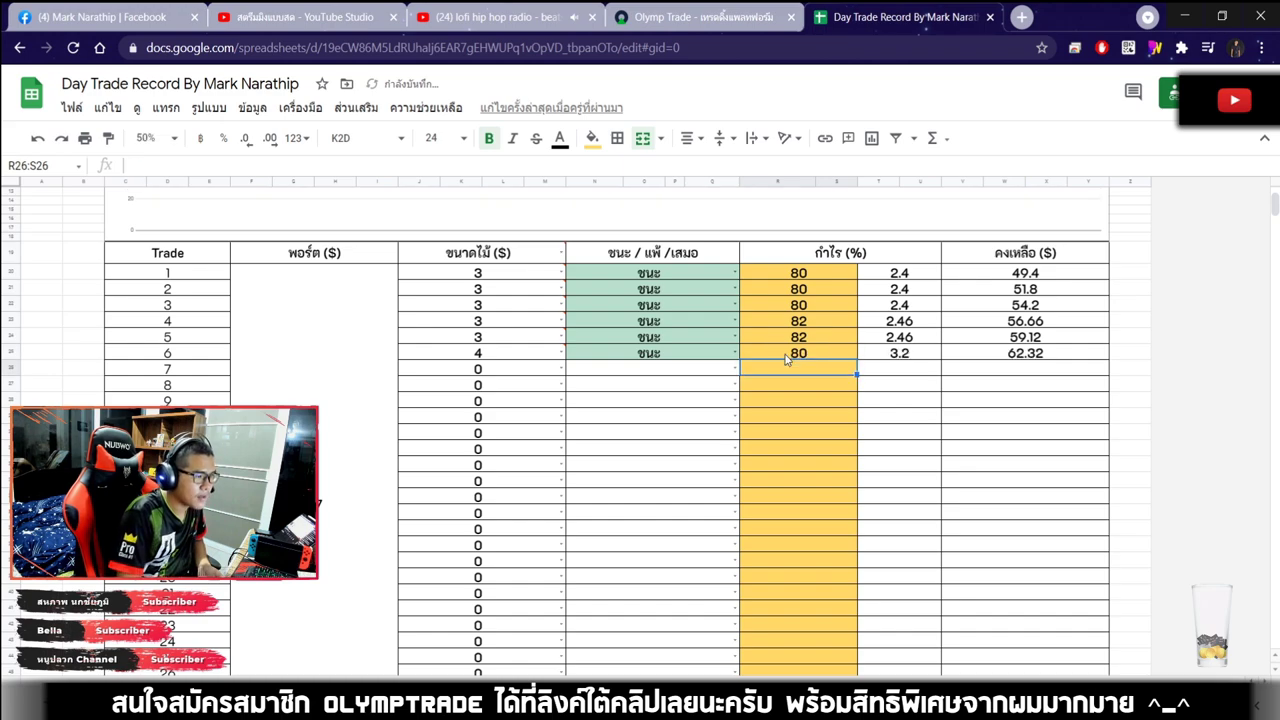
Examine the projected profit of trade 6 and the total profit in the summary row.
click(900, 356)
scroll(903, 312, down, 1)
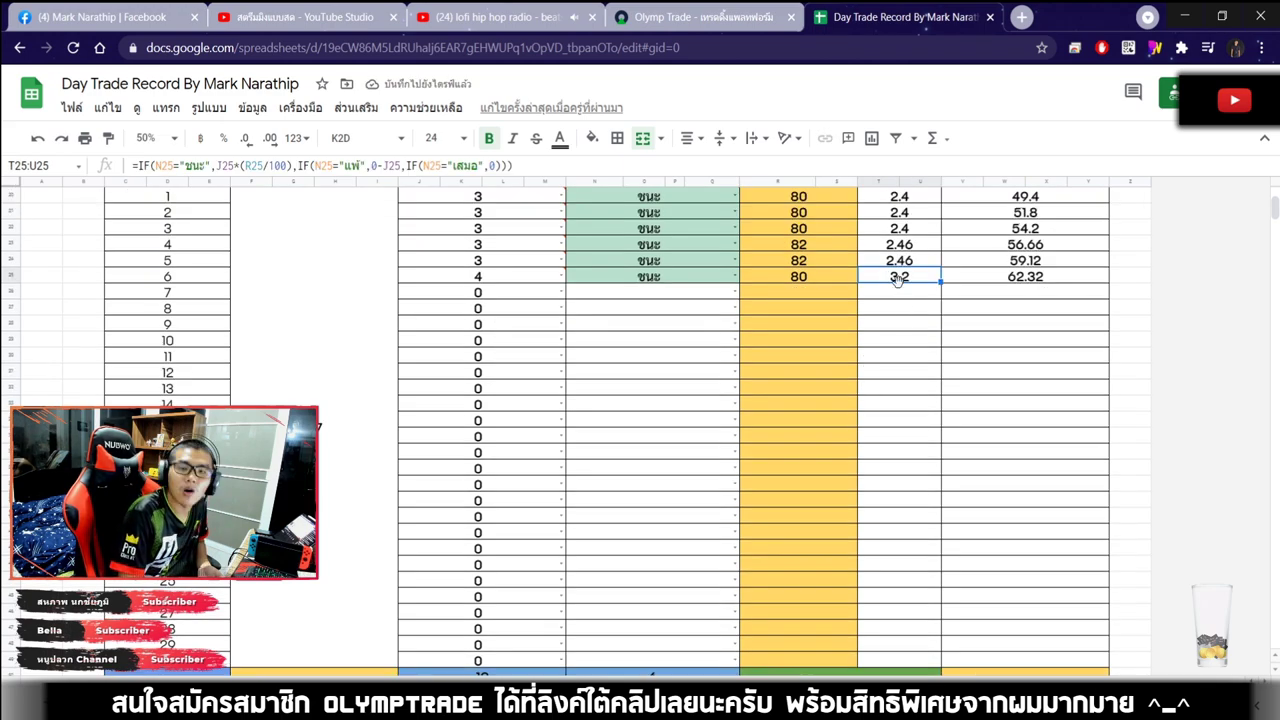
scroll(898, 280, down, 5)
click(850, 265)
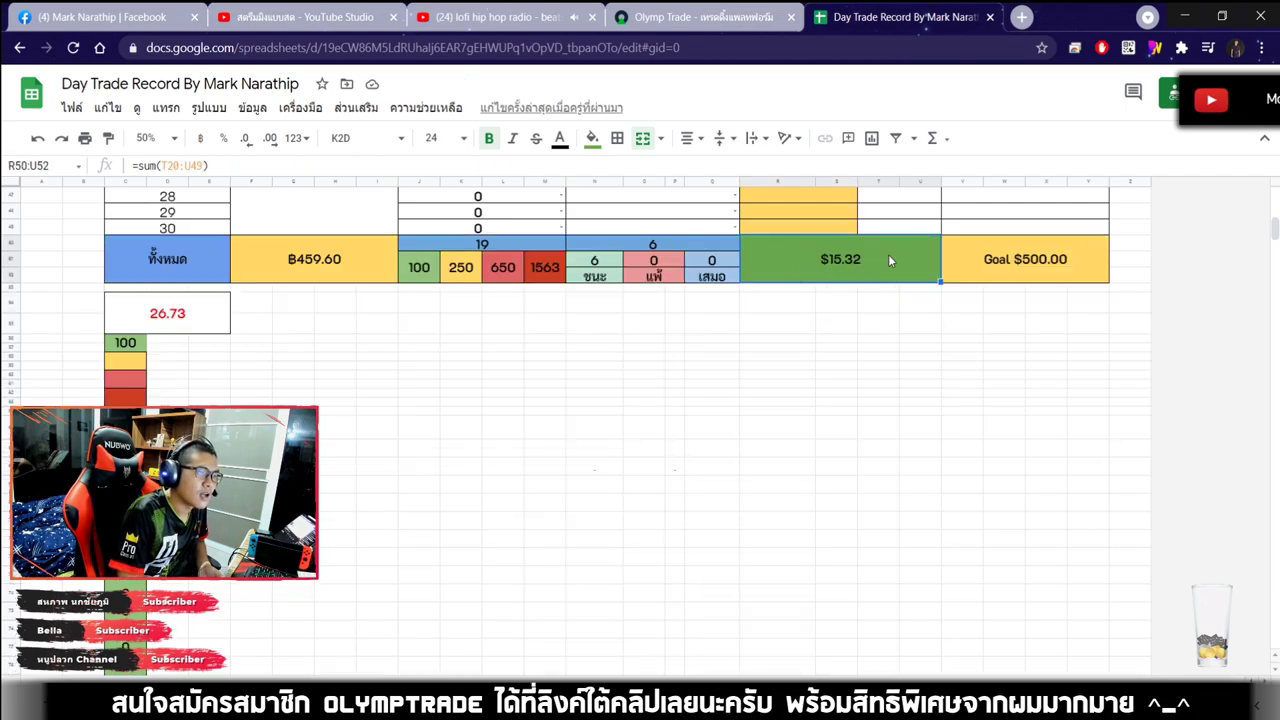
Clear the hypothetical profit, profit rate and win result from trade 6.
scroll(898, 267, up, 6)
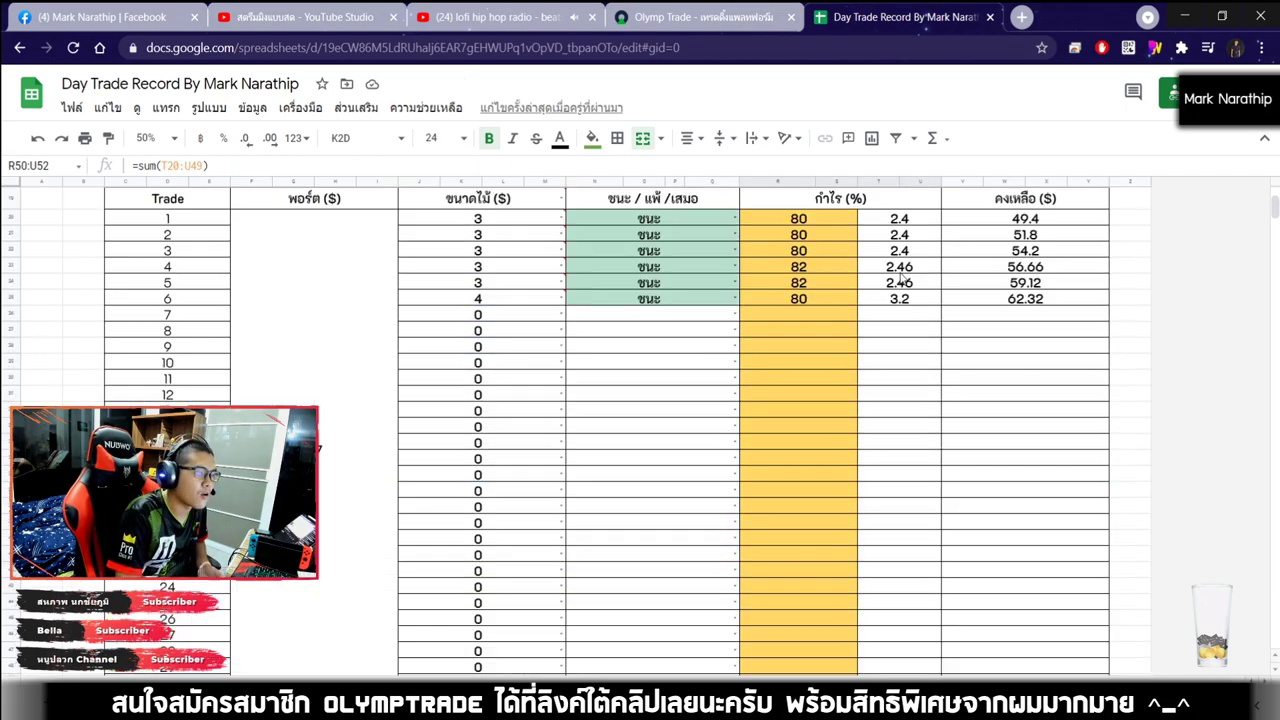
click(909, 300)
click(815, 302)
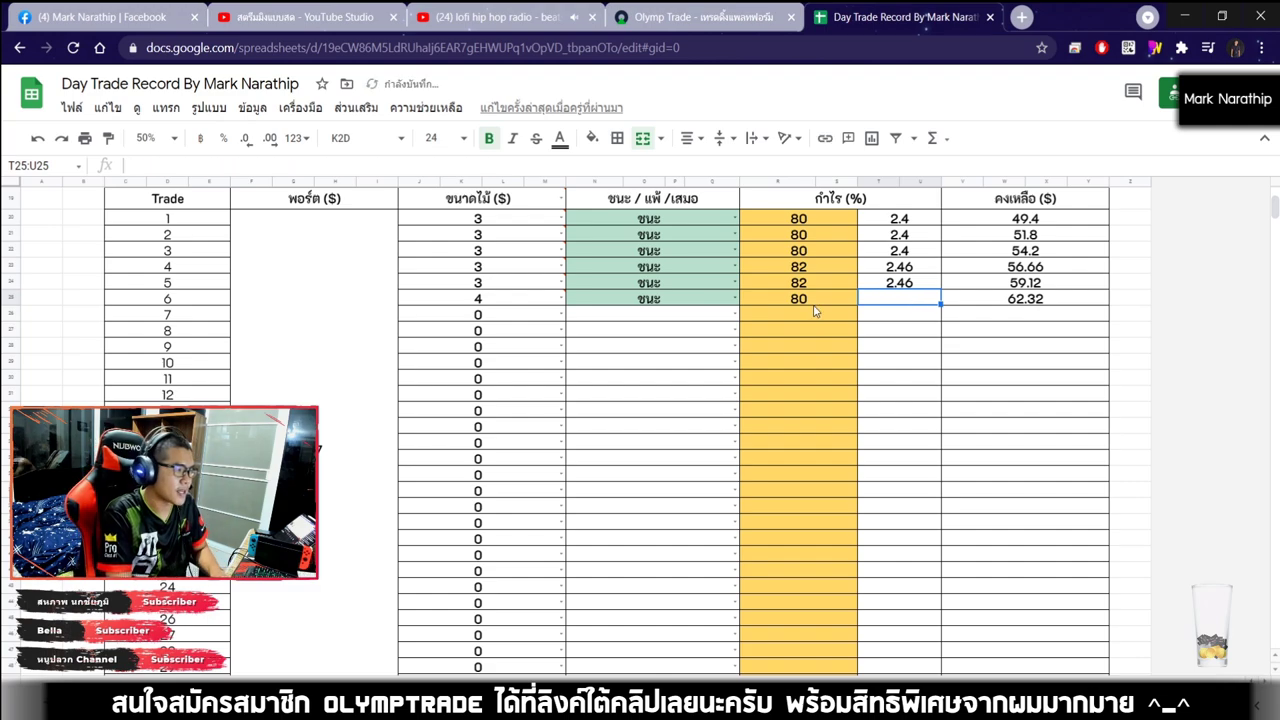
key(Delete)
click(671, 300)
key(Delete)
scroll(671, 310, up, 3)
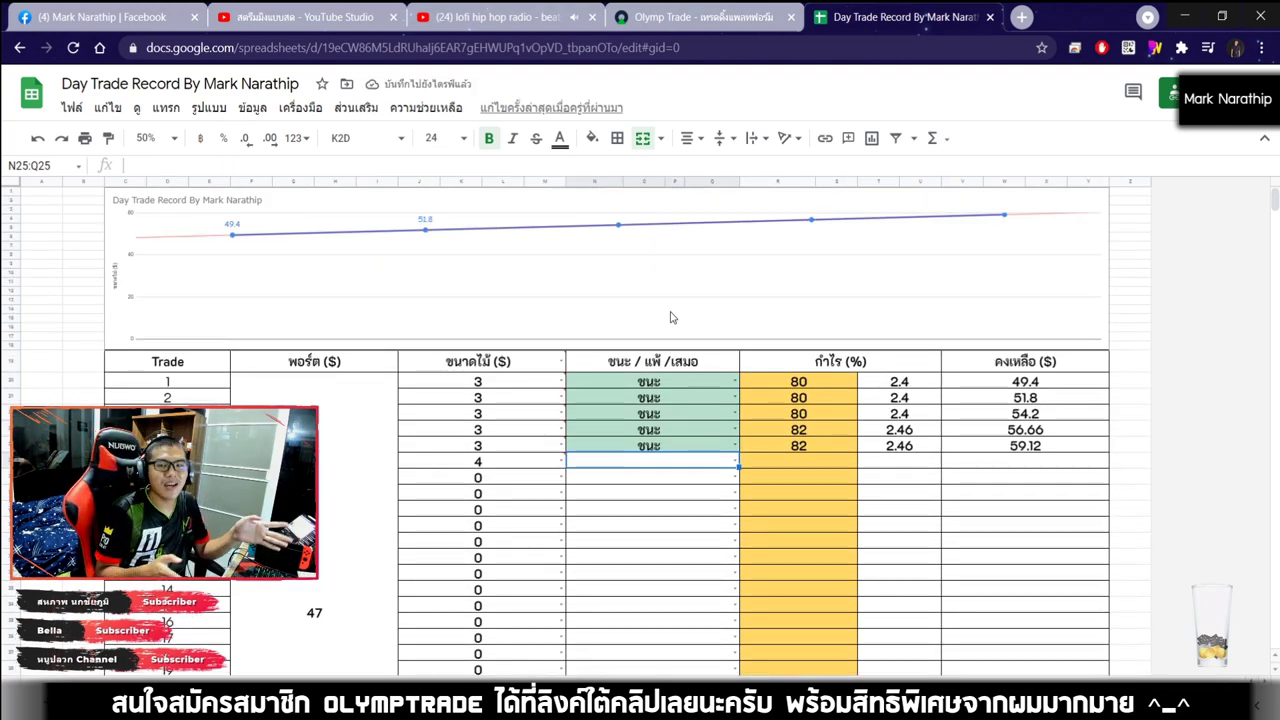
Switch to Olymp Trade and set the trade amount to $4.
click(671, 8)
click(1208, 210)
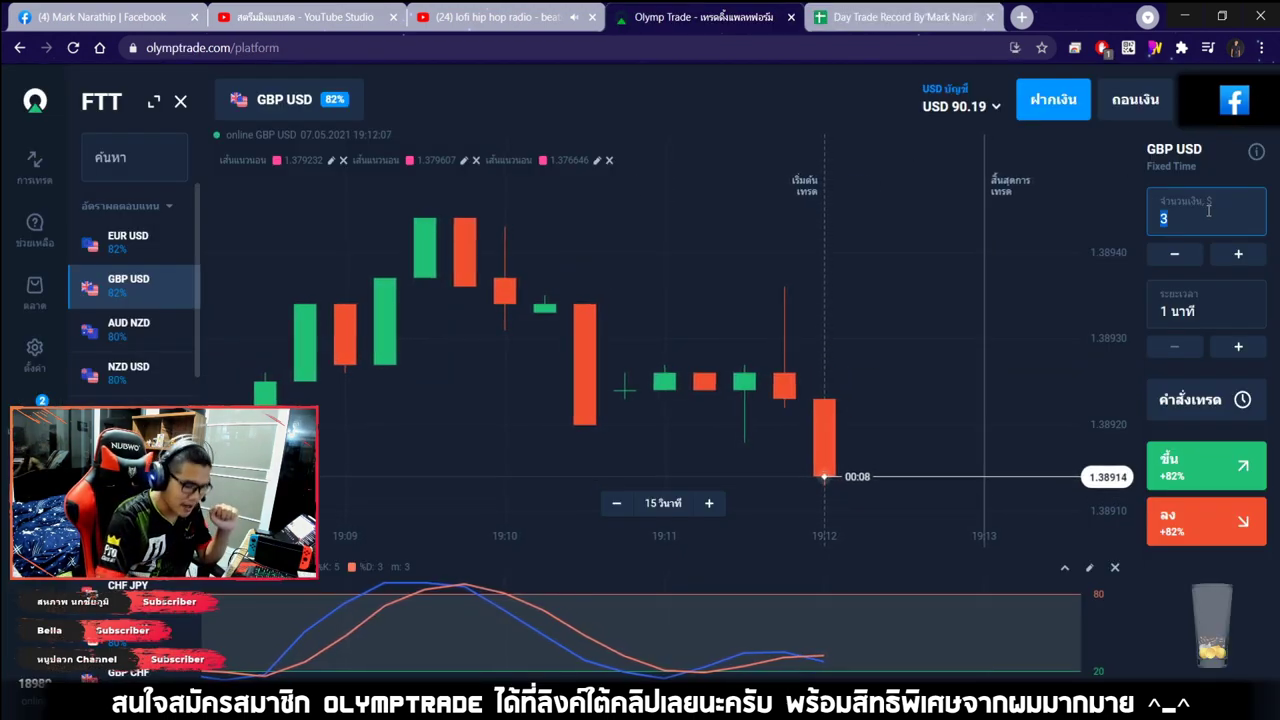
text(4)
Choose AUD CHF after checking other currency pairs and open a $4 down trade with a 1-minute duration.
scroll(810, 254, down, 5)
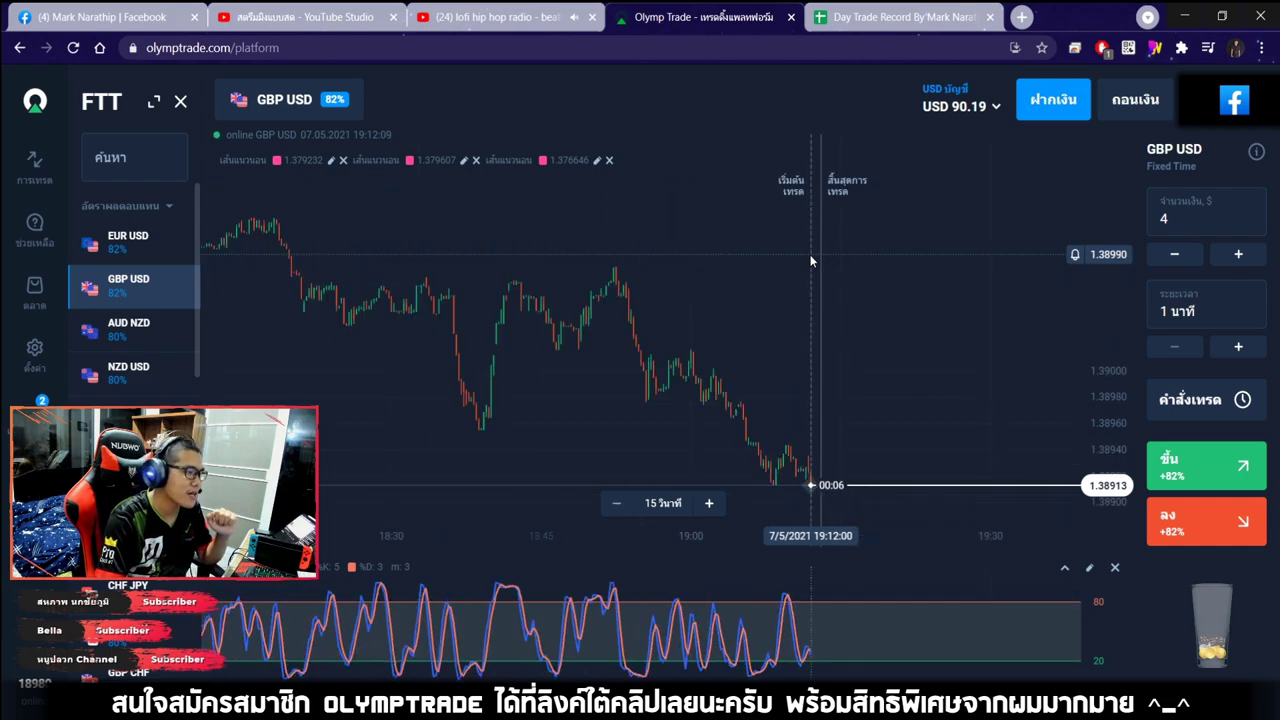
click(147, 258)
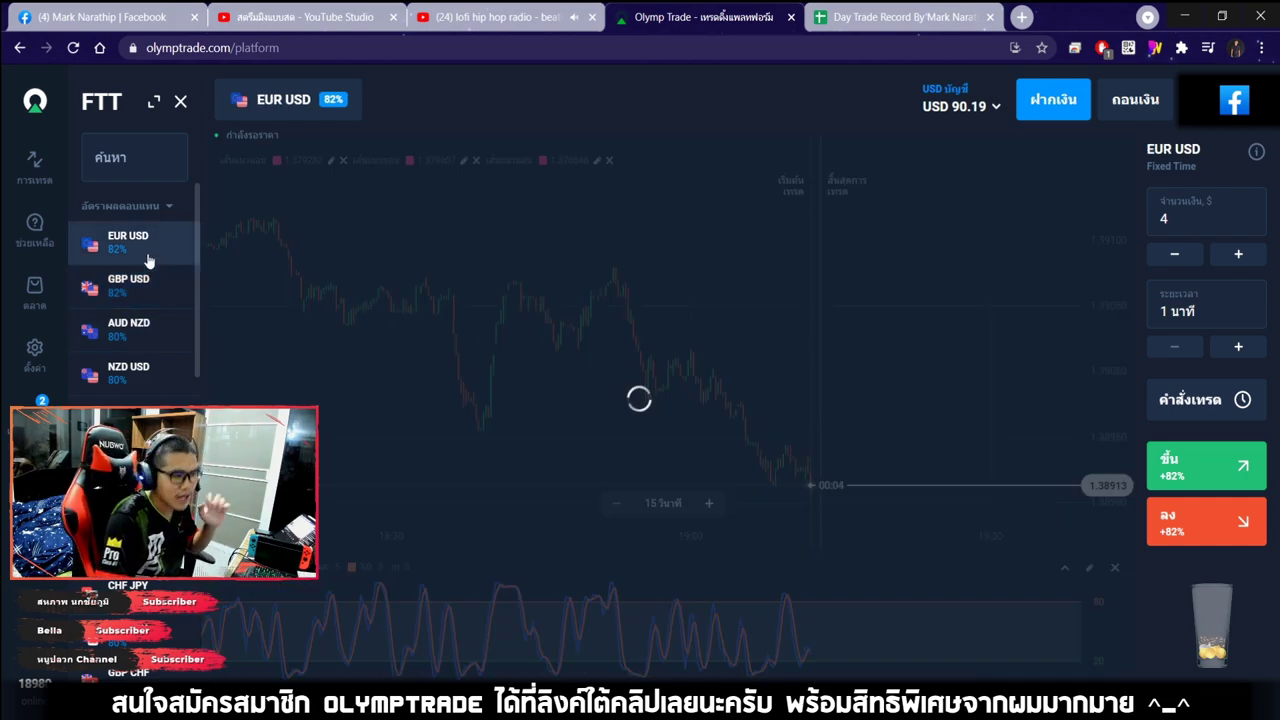
click(180, 296)
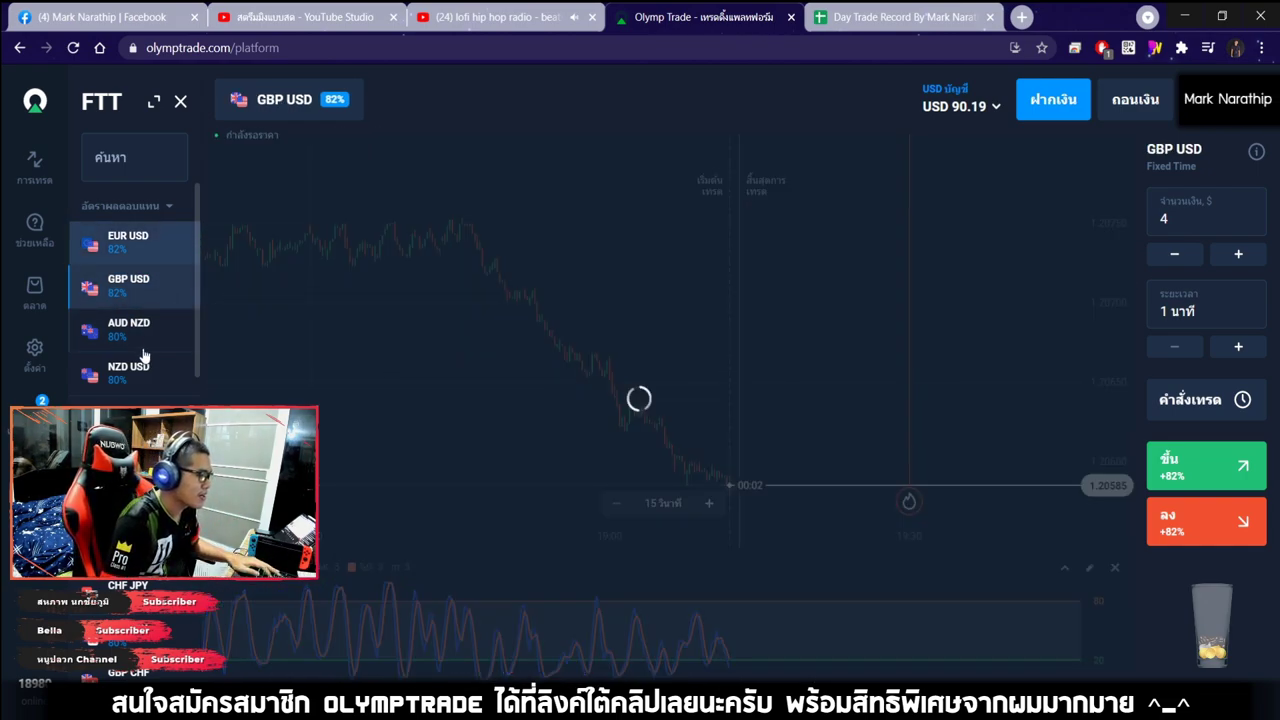
click(140, 335)
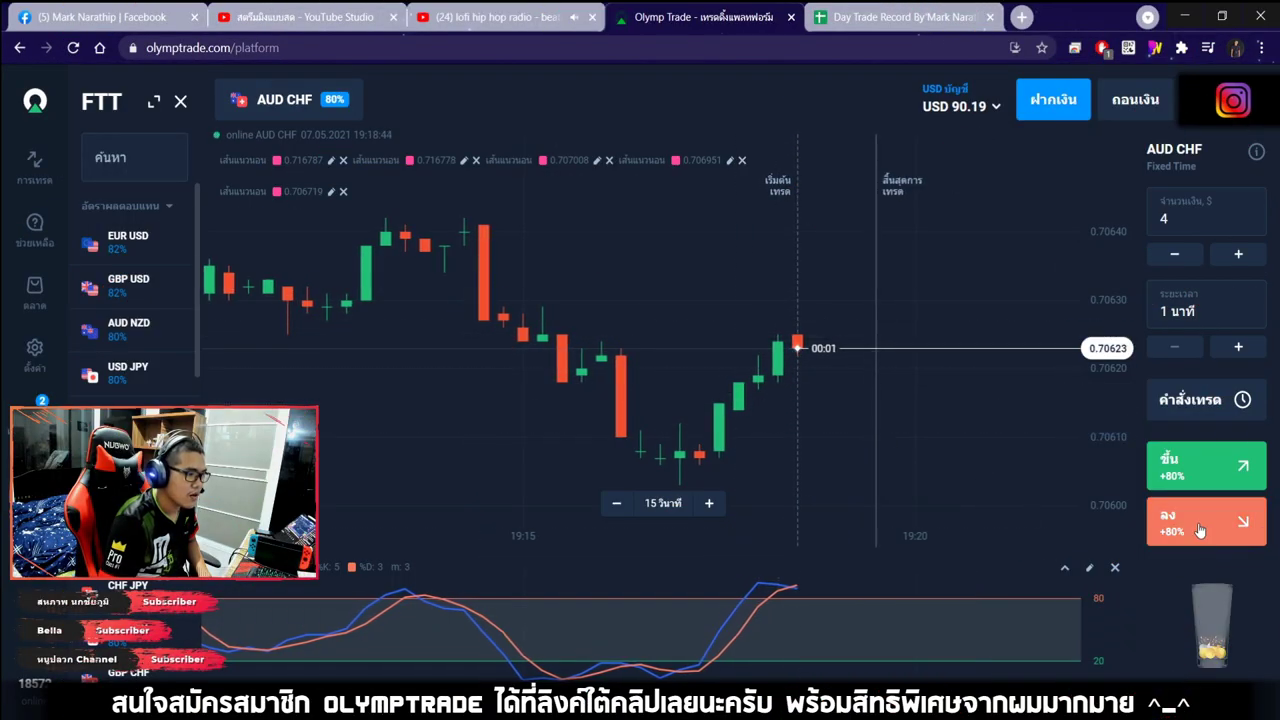
click(1200, 530)
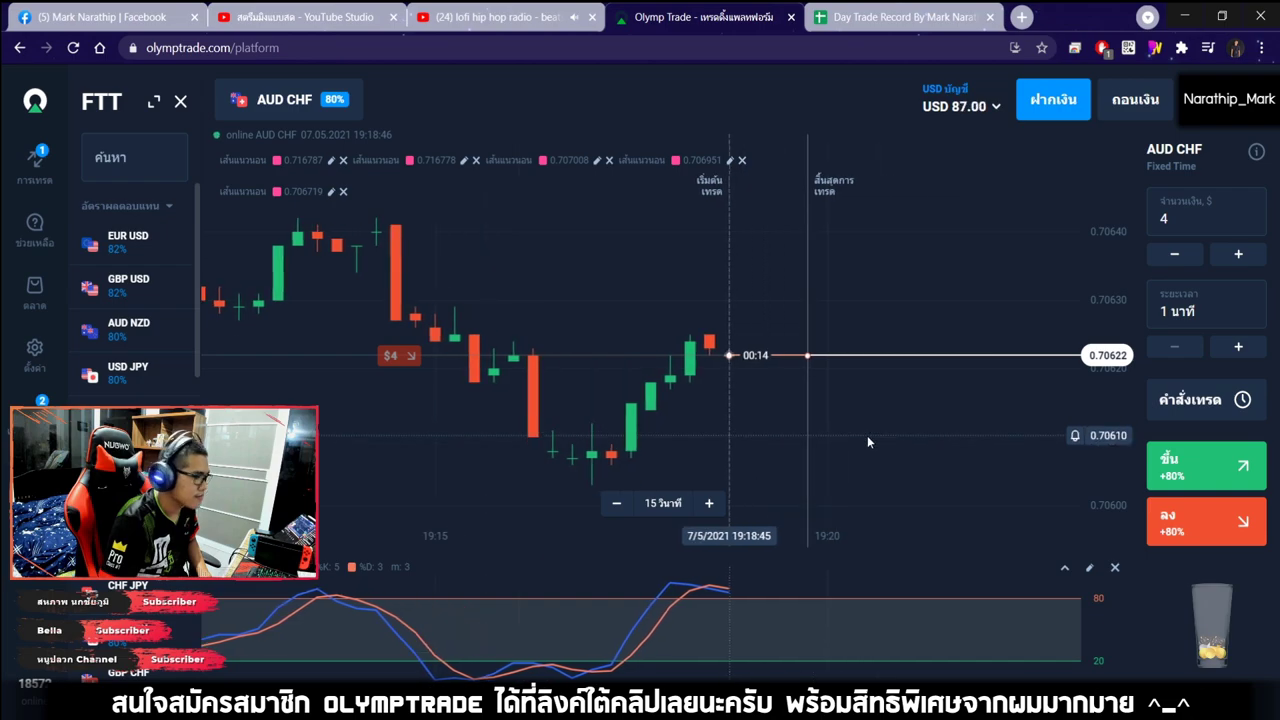
Follow the running $4 down trade on AUD CHF in close and wide chart views, glancing at the trade record spreadsheet.
scroll(867, 435, down, 3)
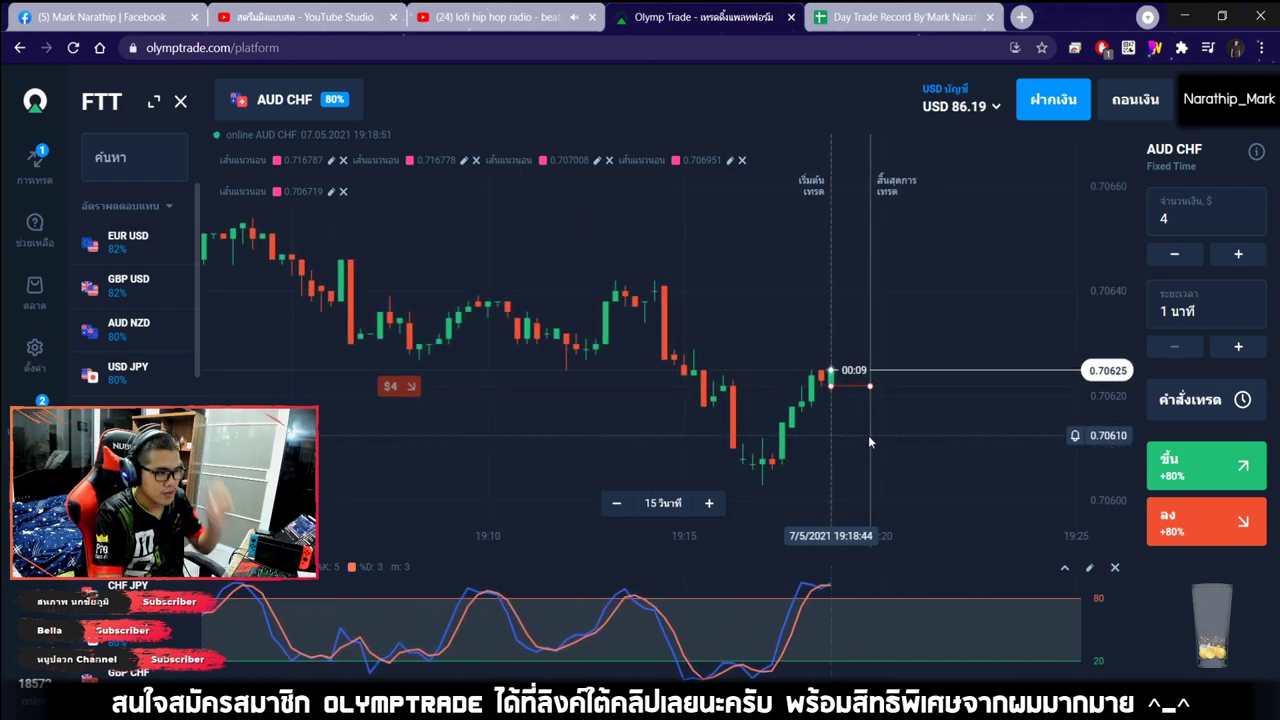
scroll(868, 435, up, 4)
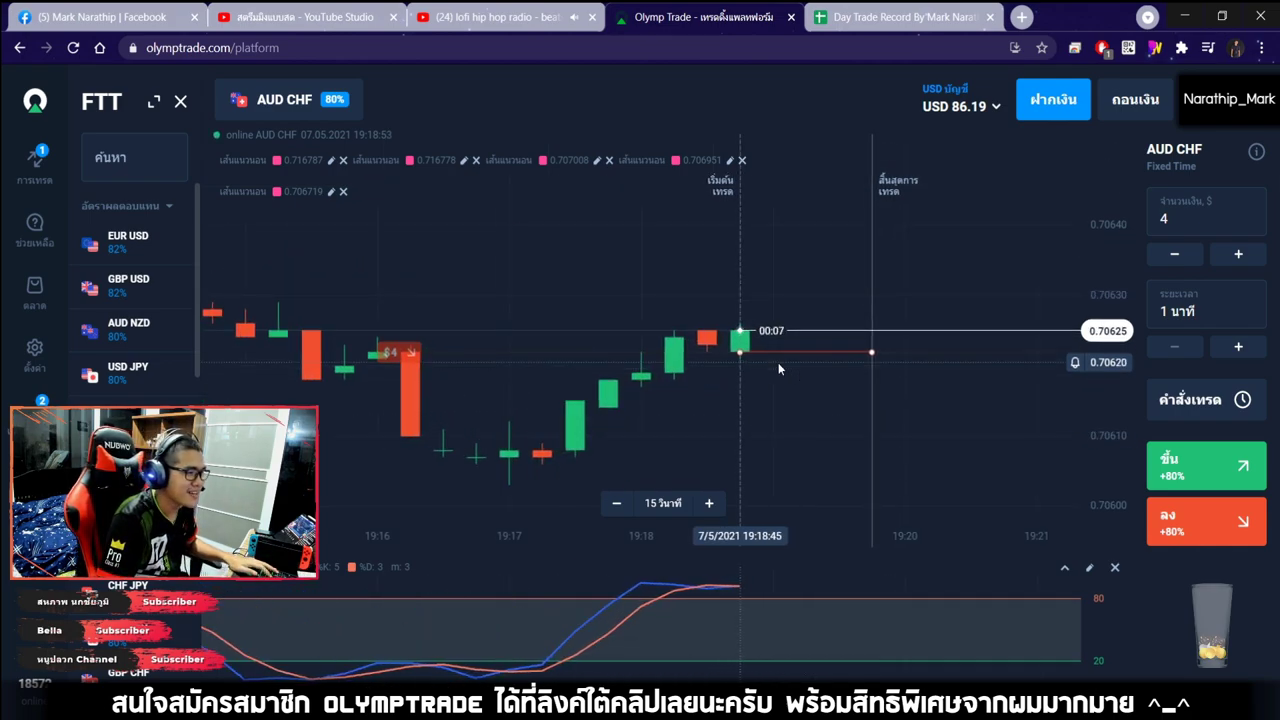
scroll(876, 378, down, 5)
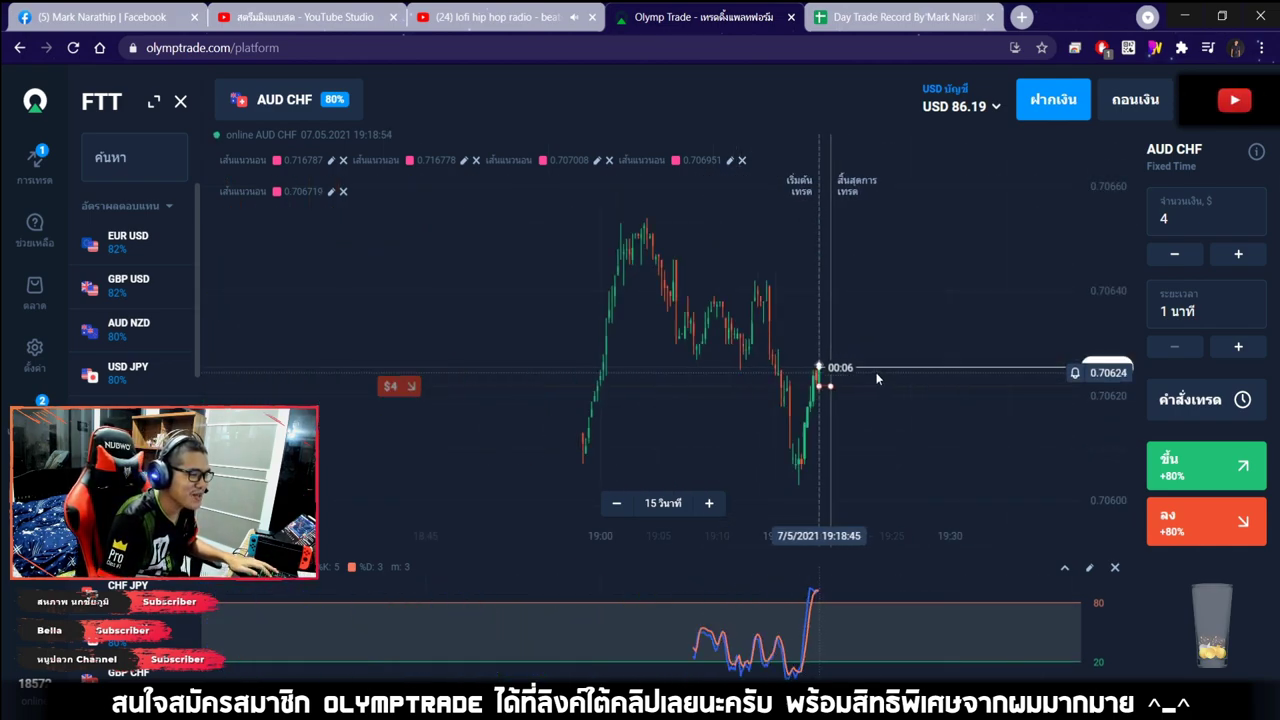
scroll(876, 378, down, 3)
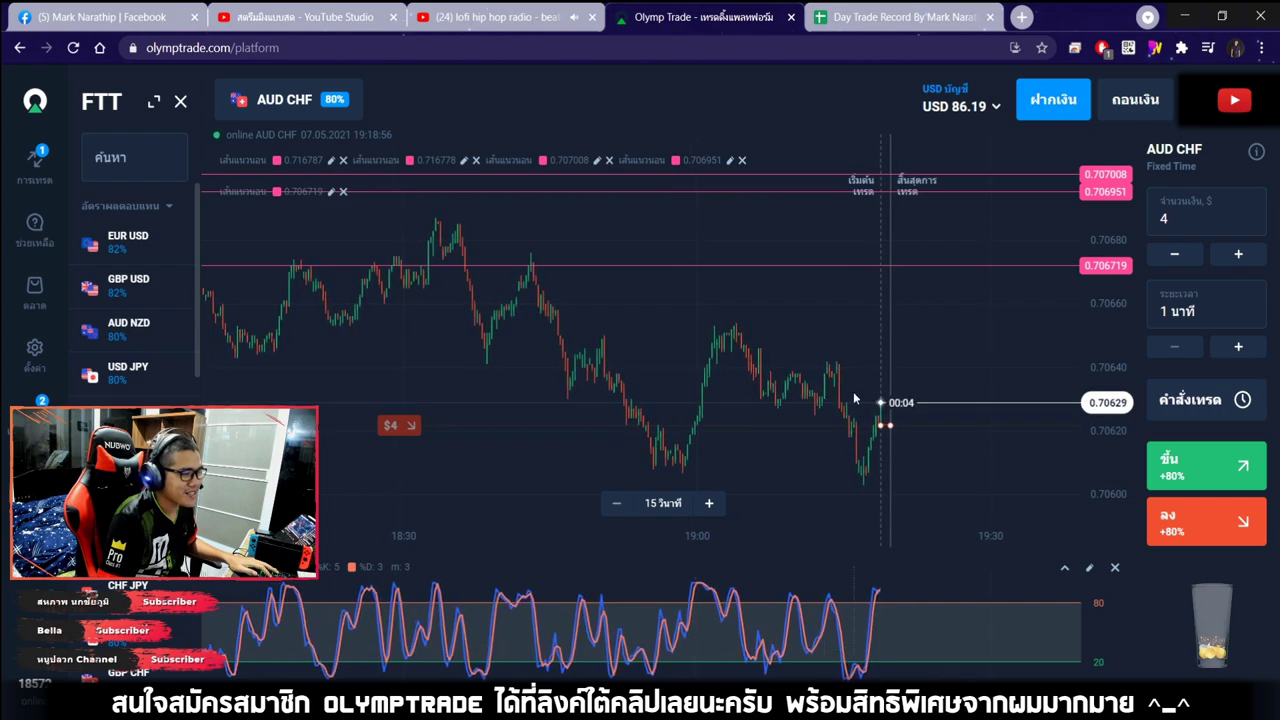
key(ctrl+Tab)
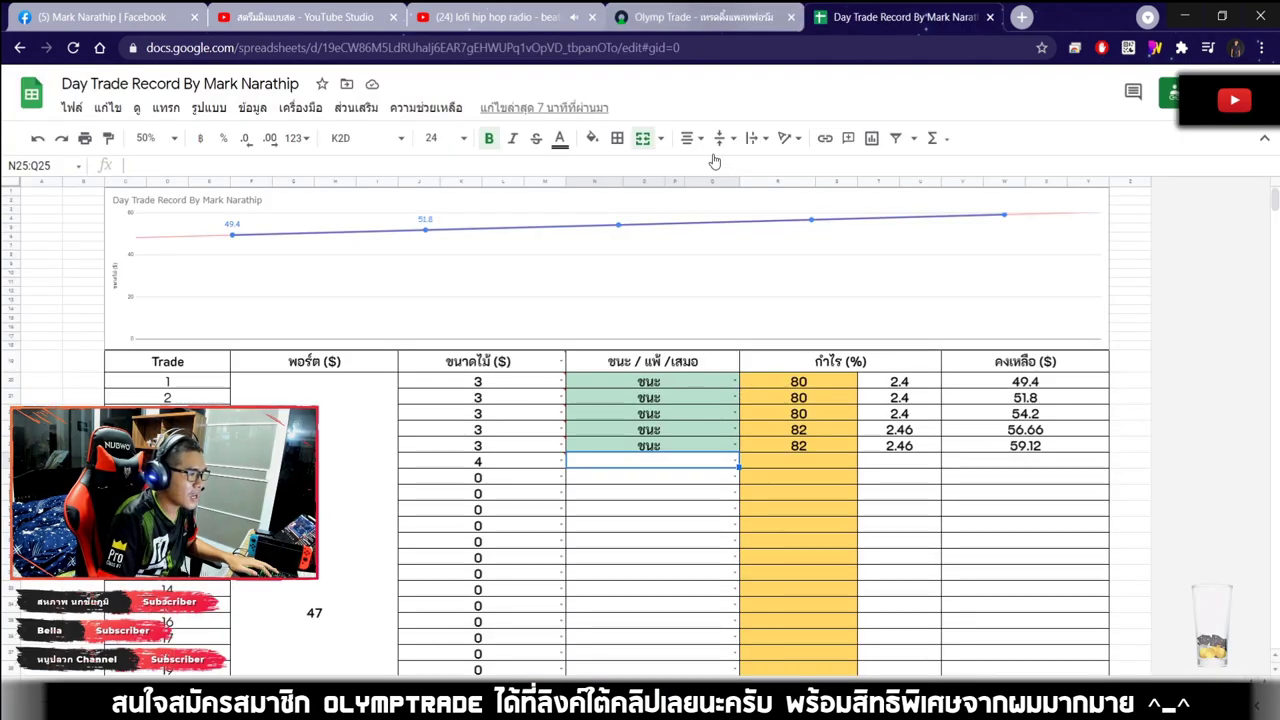
scroll(671, 449, down, 5)
scroll(675, 447, up, 5)
key(ctrl+shift+Tab)
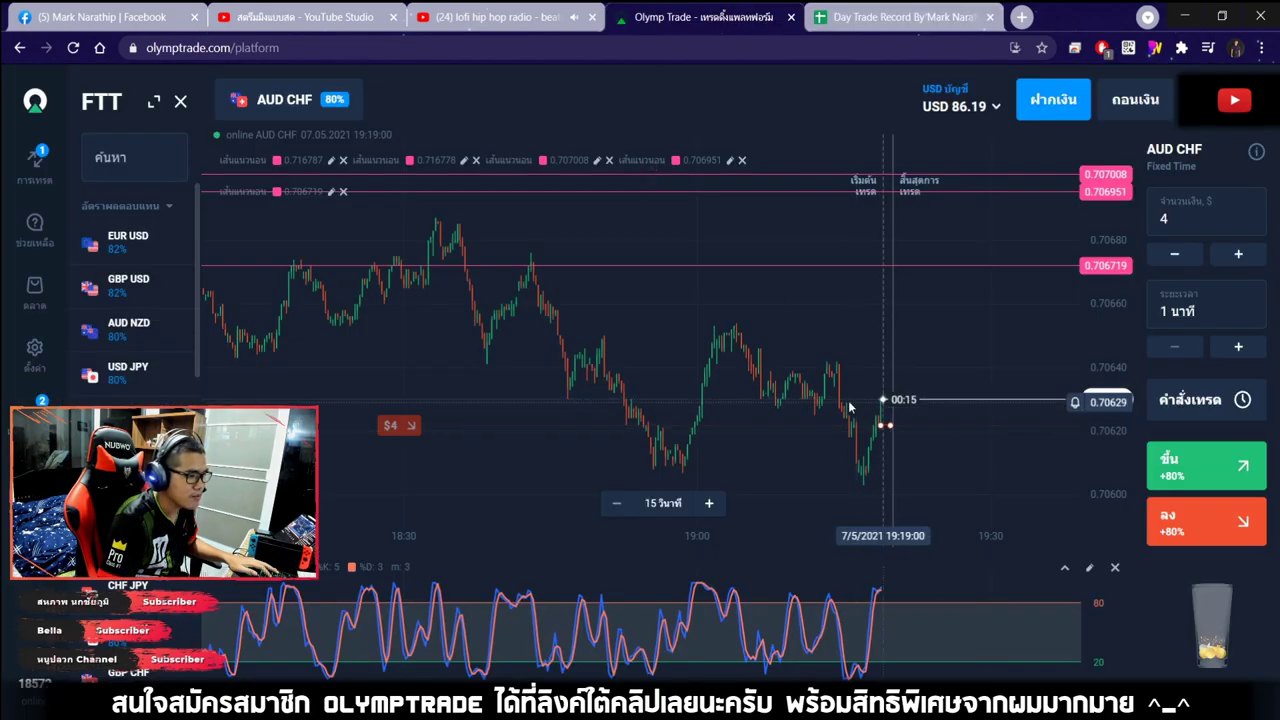
scroll(849, 407, up, 5)
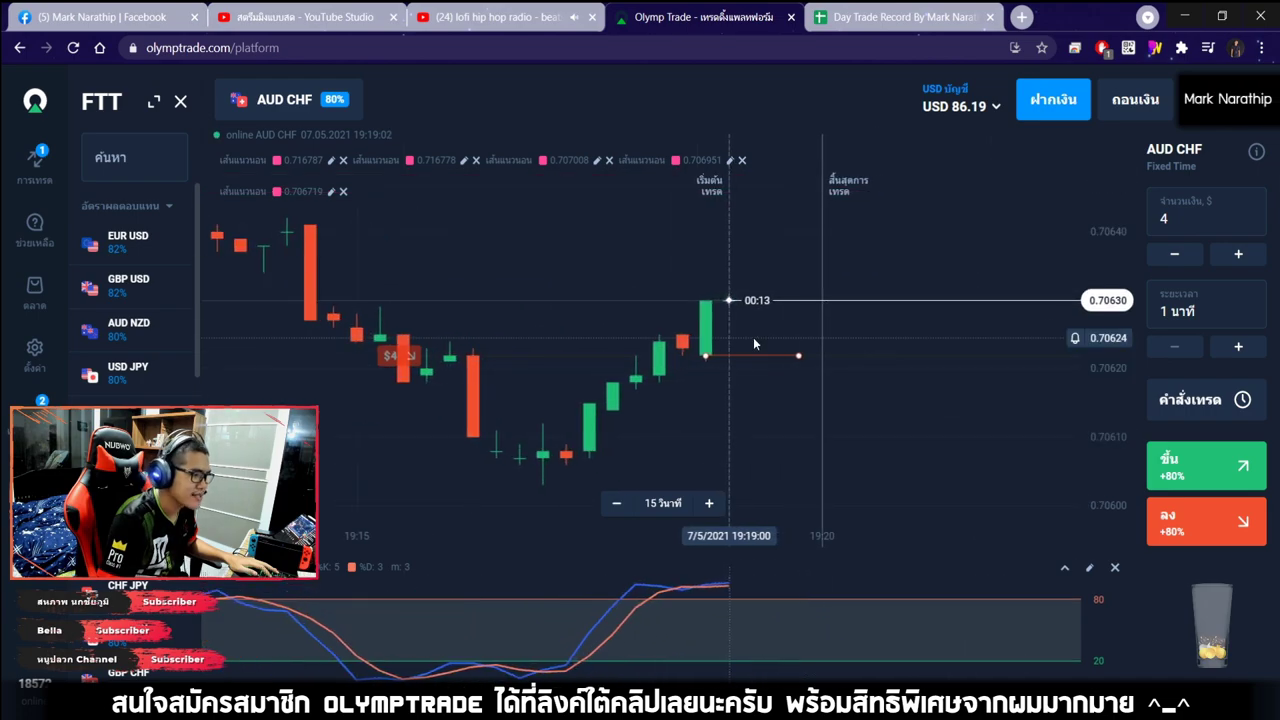
scroll(753, 337, down, 5)
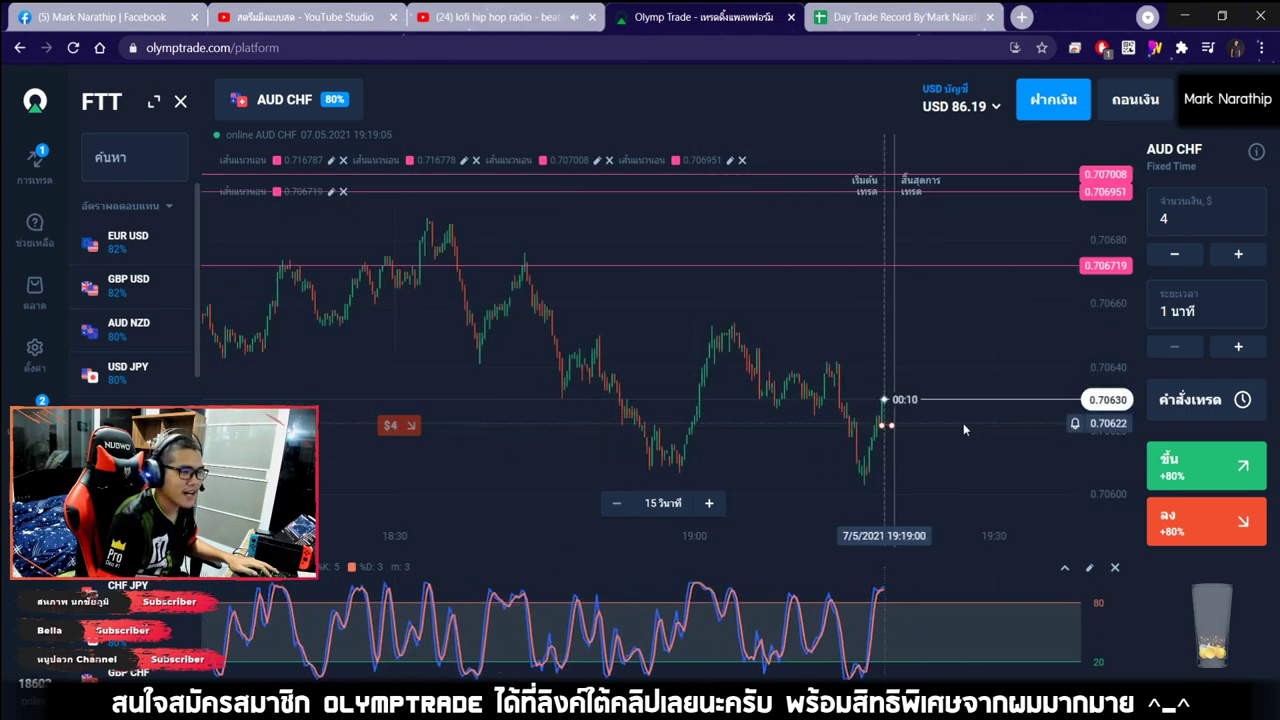
Sketch a white freehand arrow over the AUD CHF chart along its falling highs, and clear it again.
click(1155, 47)
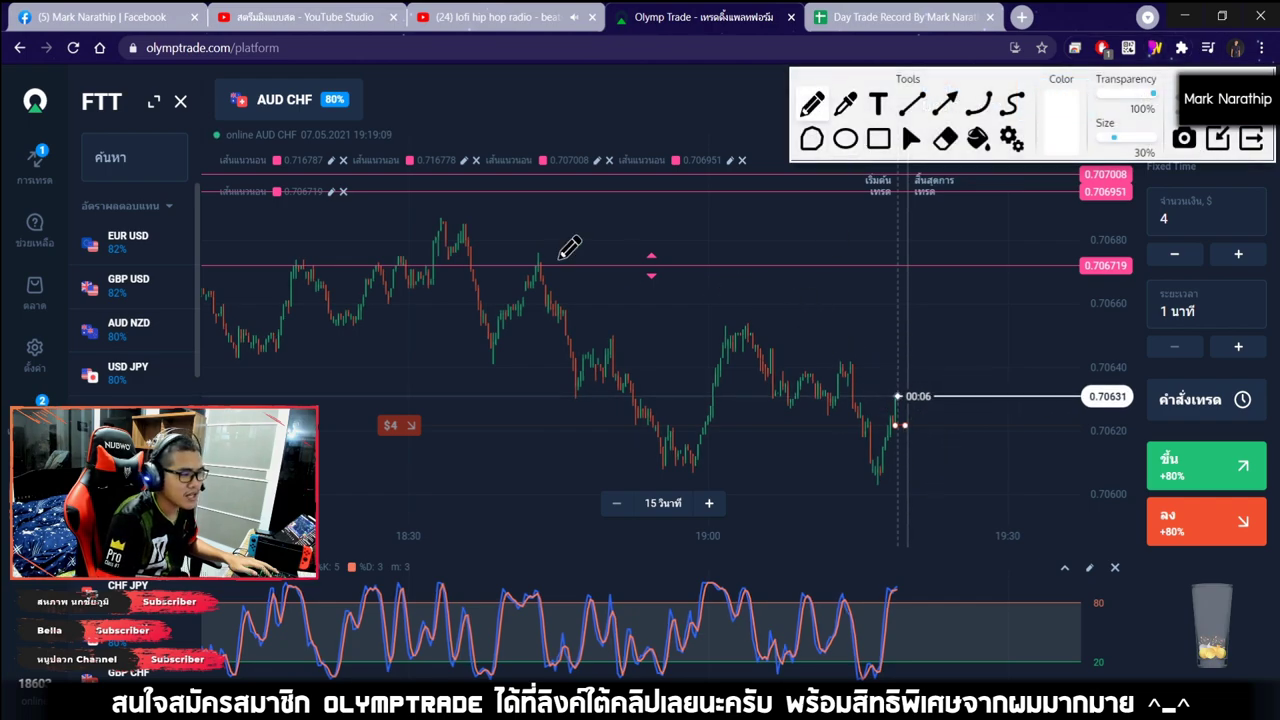
drag(452, 219, 946, 396)
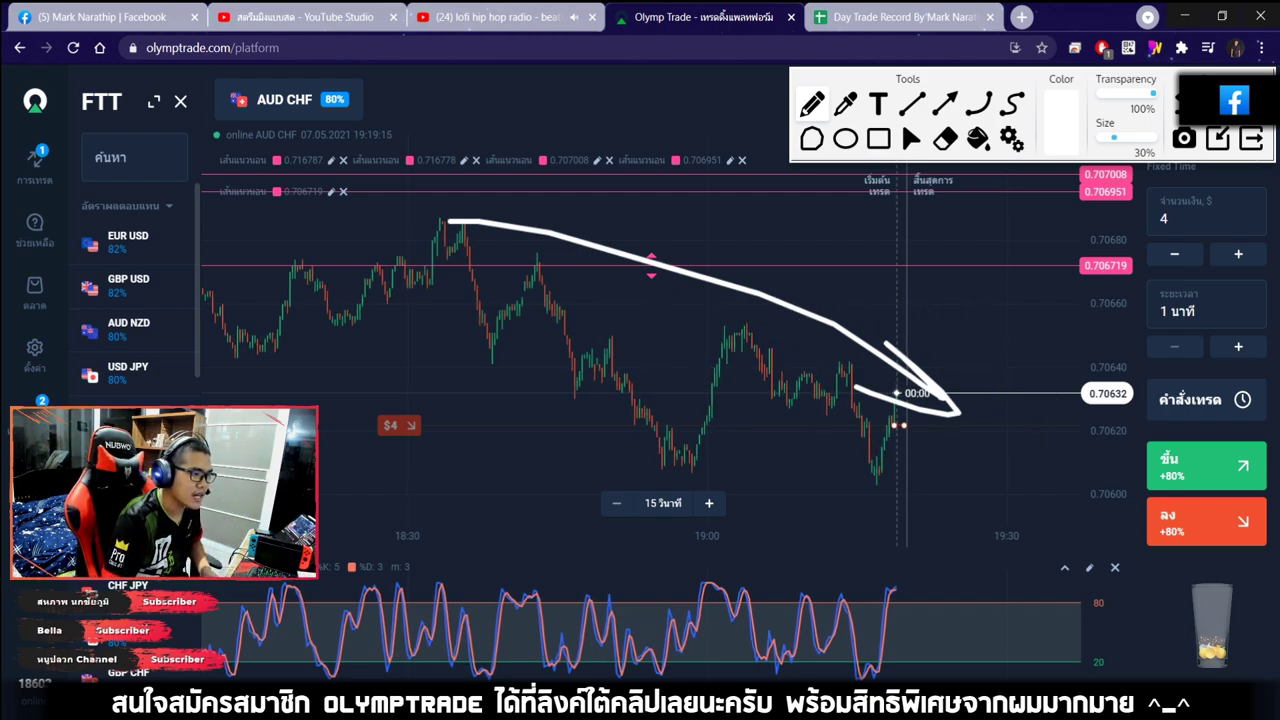
click(910, 138)
Mark up the close view of AUD CHF with a freehand loop around the rising candles and two arrows pointing down.
scroll(913, 416, up, 5)
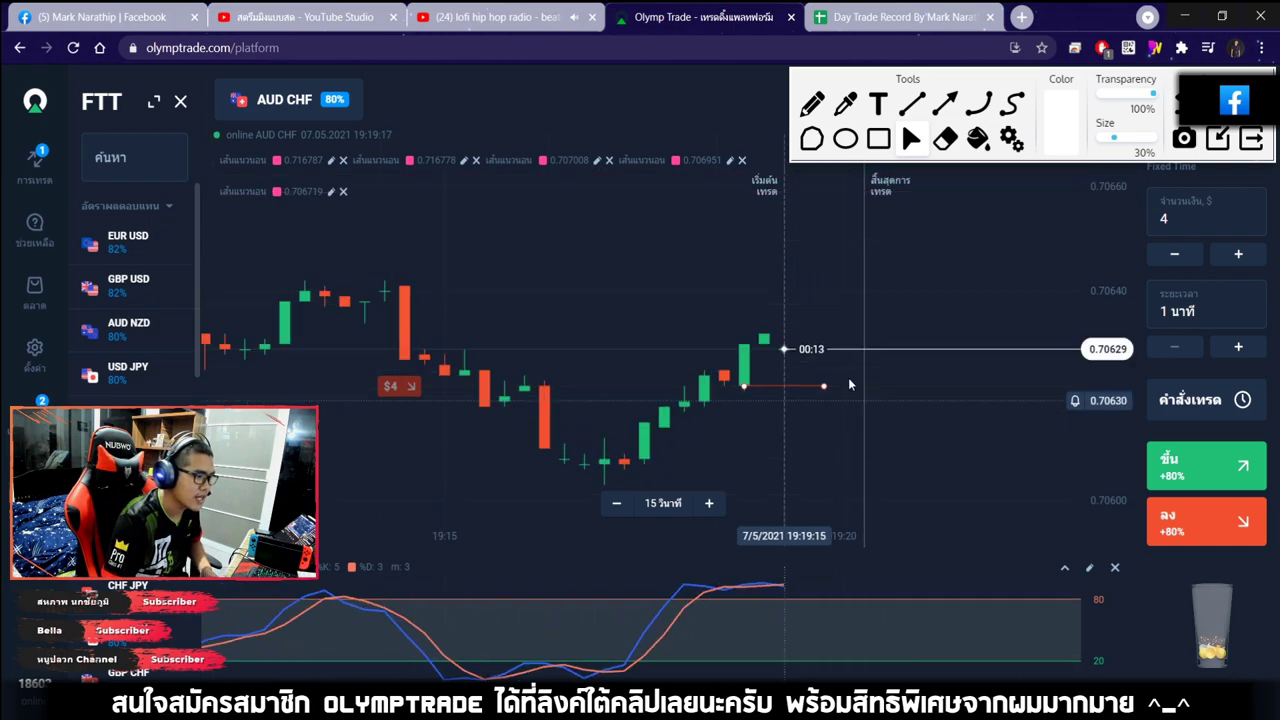
click(811, 103)
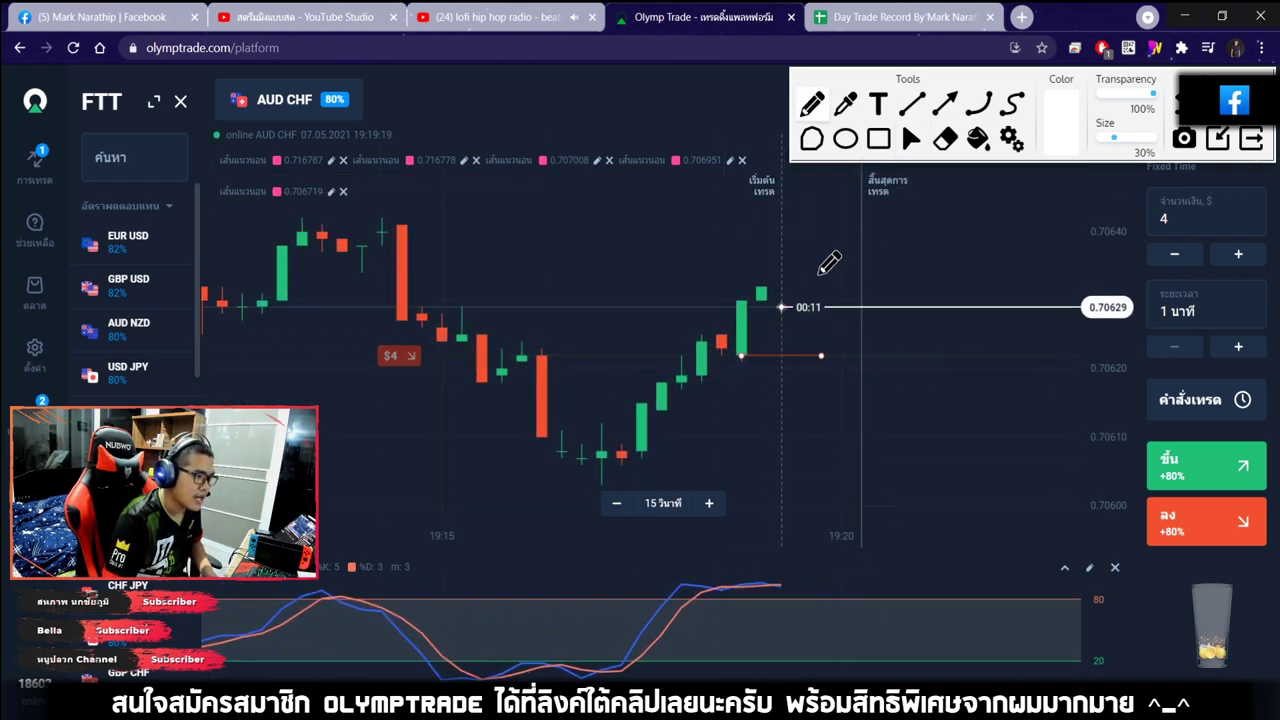
drag(818, 272, 968, 468)
drag(875, 428, 982, 494)
drag(967, 390, 985, 497)
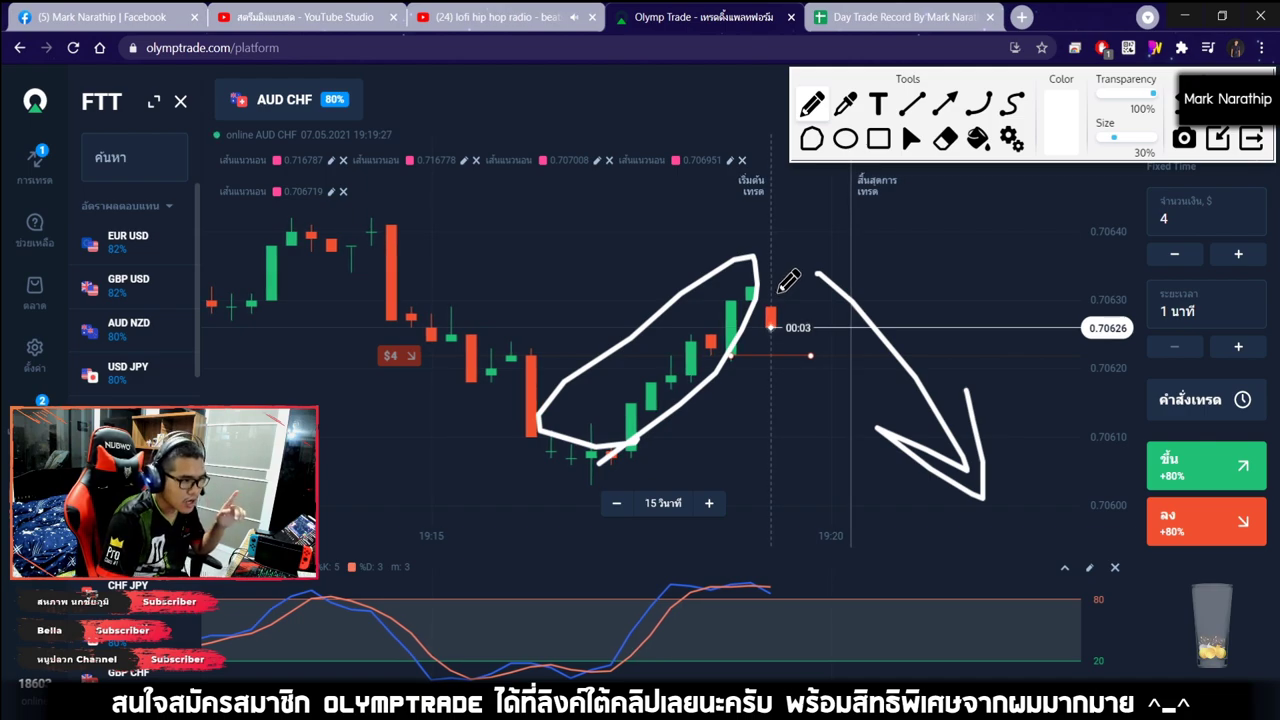
mouse_move(781, 291)
mouse_down()
mouse_move(868, 458)
mouse_move(889, 411)
mouse_up()
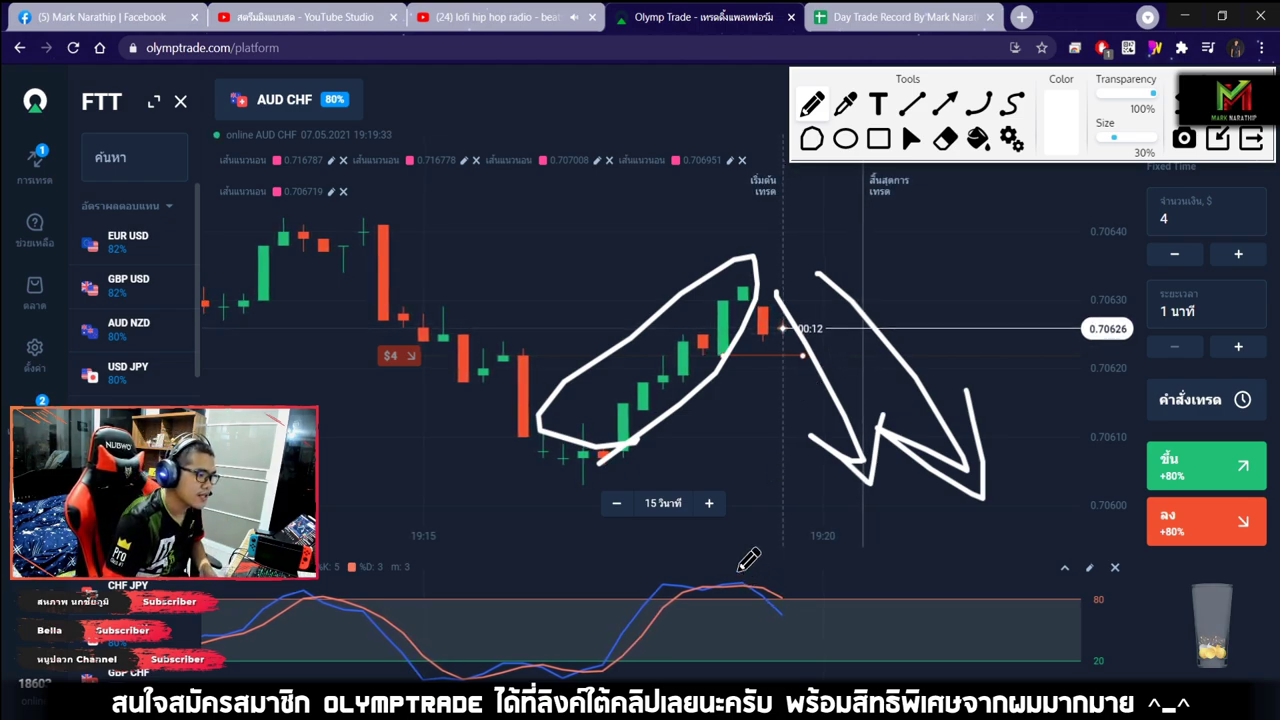
Circle the stochastic line crossing, mark the zone around the latest highs, and close the annotation tool.
mouse_move(735, 568)
mouse_down()
mouse_move(742, 615)
mouse_move(738, 566)
mouse_up()
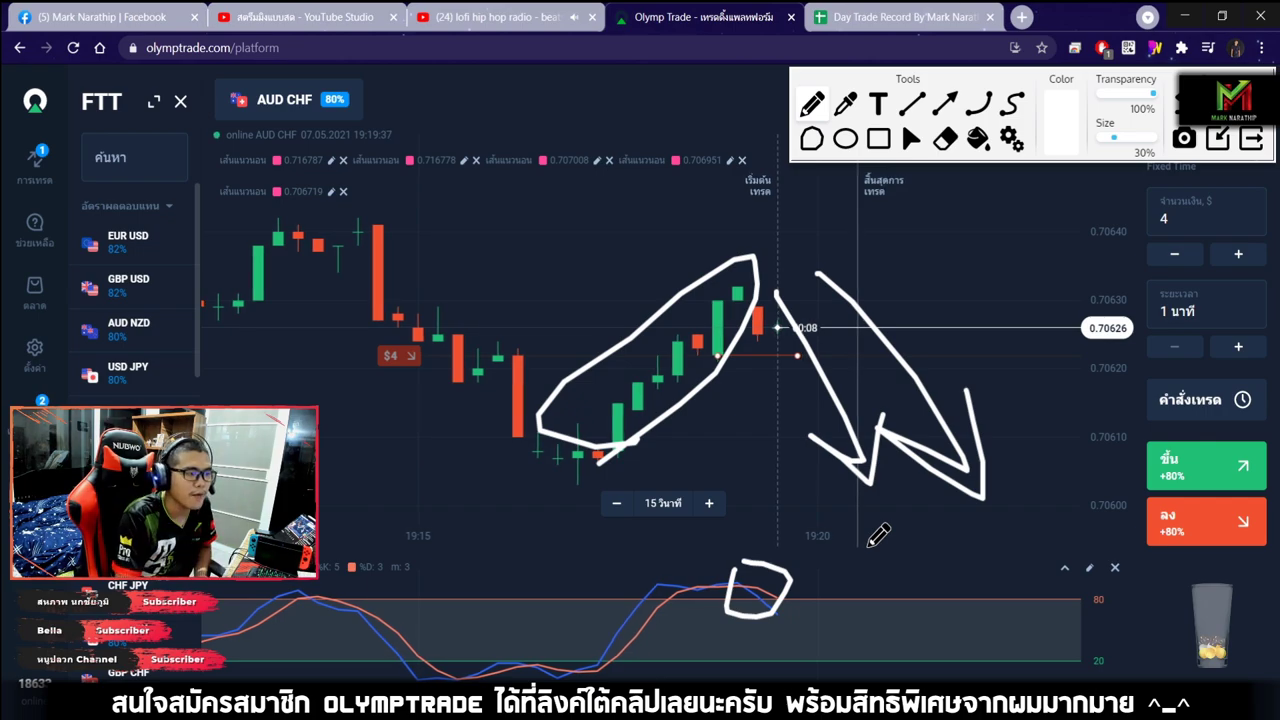
drag(637, 314, 536, 260)
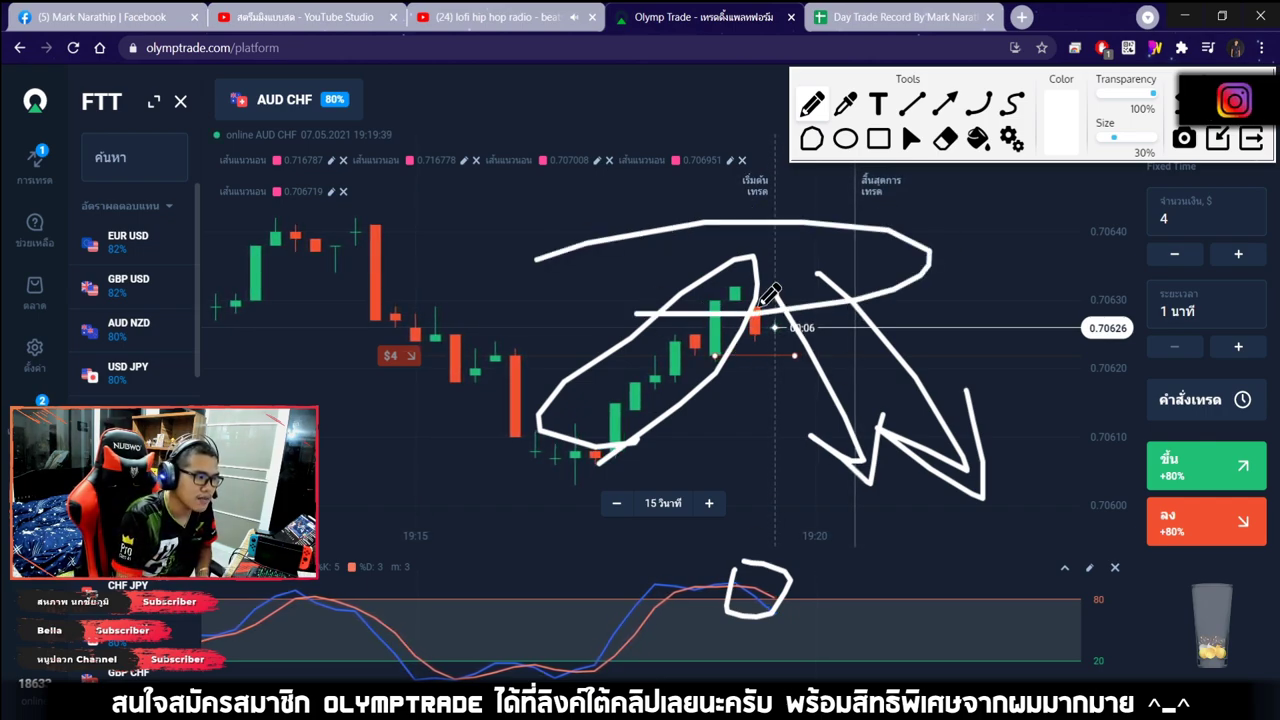
mouse_move(868, 246)
mouse_down()
mouse_move(1023, 363)
mouse_move(1063, 297)
mouse_up()
key(Escape)
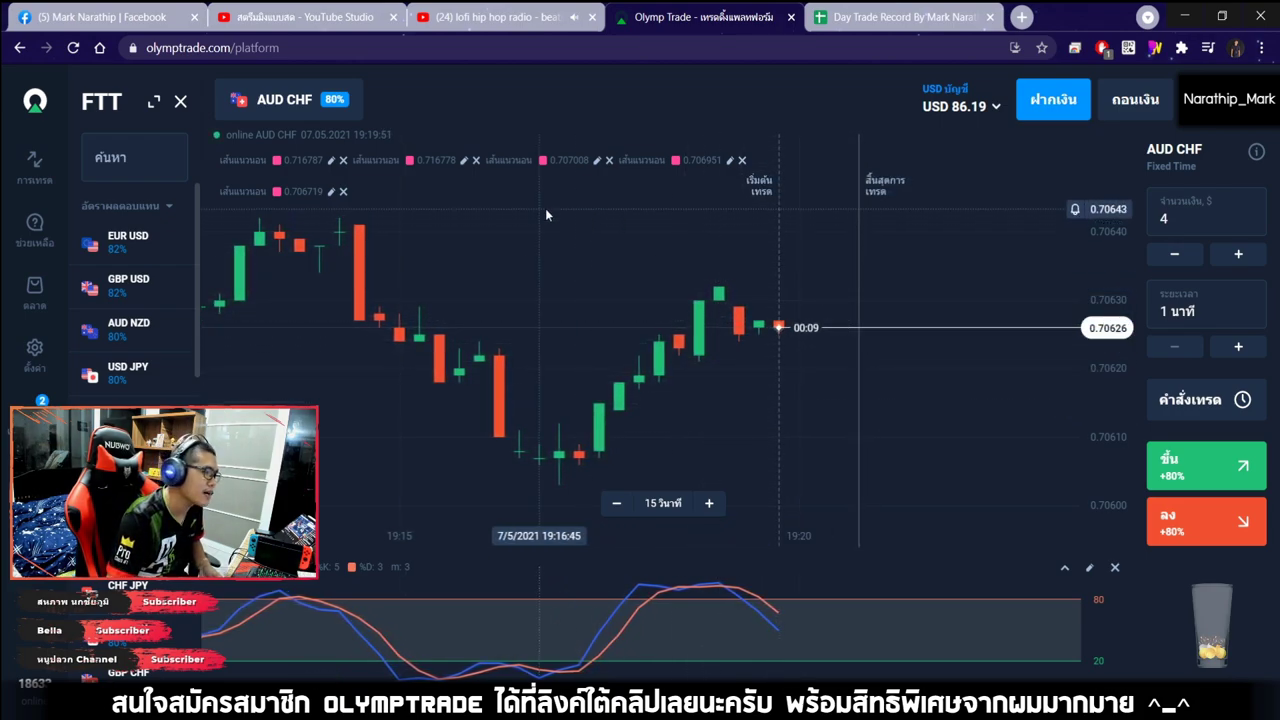
Switch to the trade record spreadsheet and record trade 6 as a loss (แพ้) with a profit rate of 80.
click(346, 101)
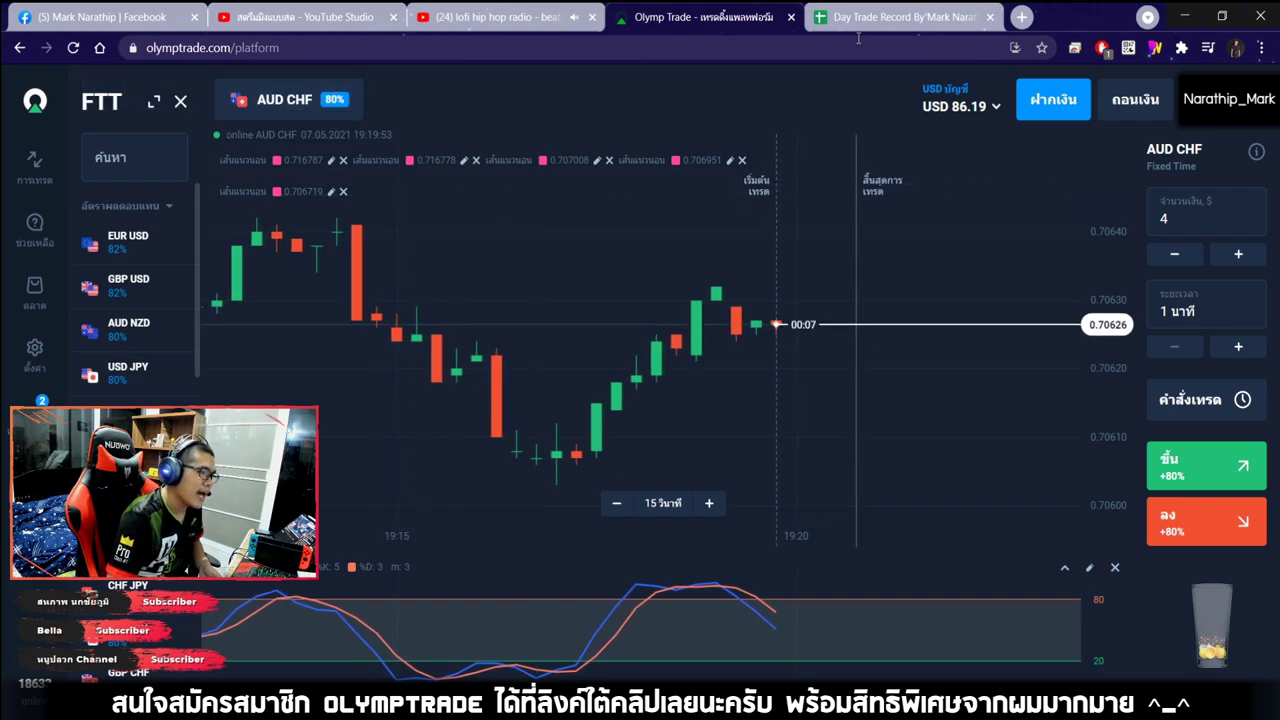
click(880, 17)
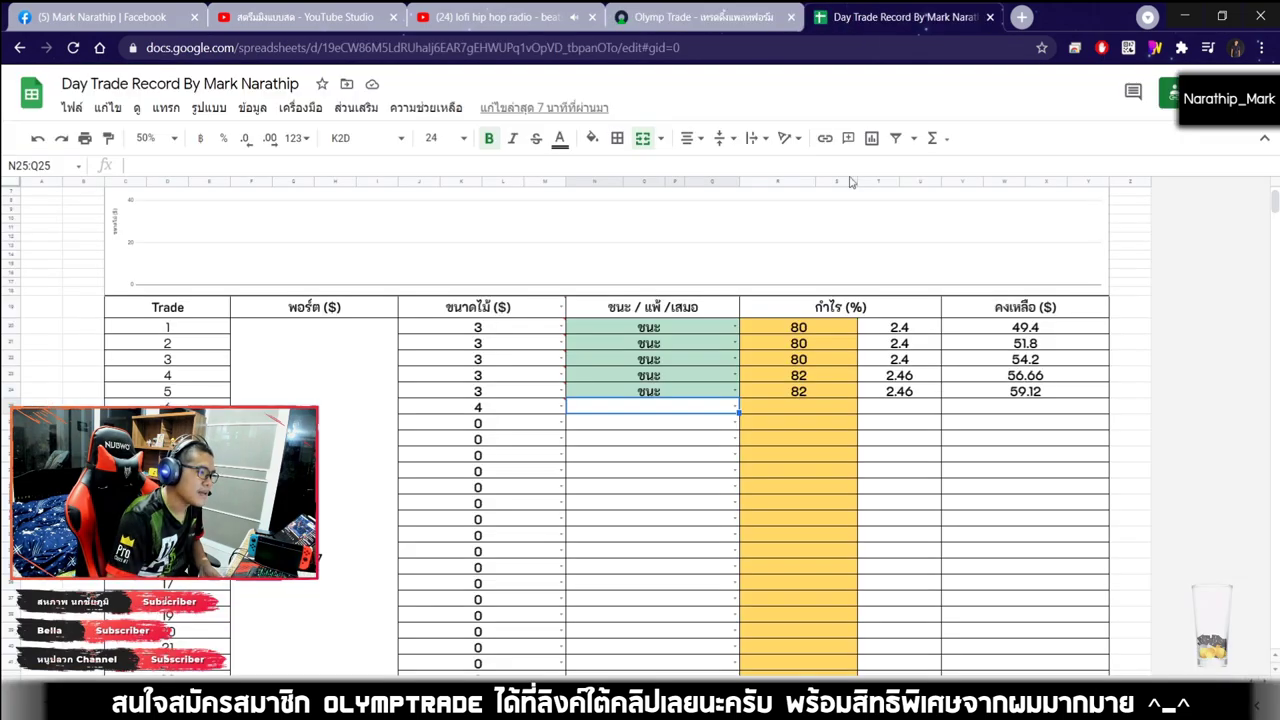
double_click(617, 413)
click(590, 452)
click(693, 17)
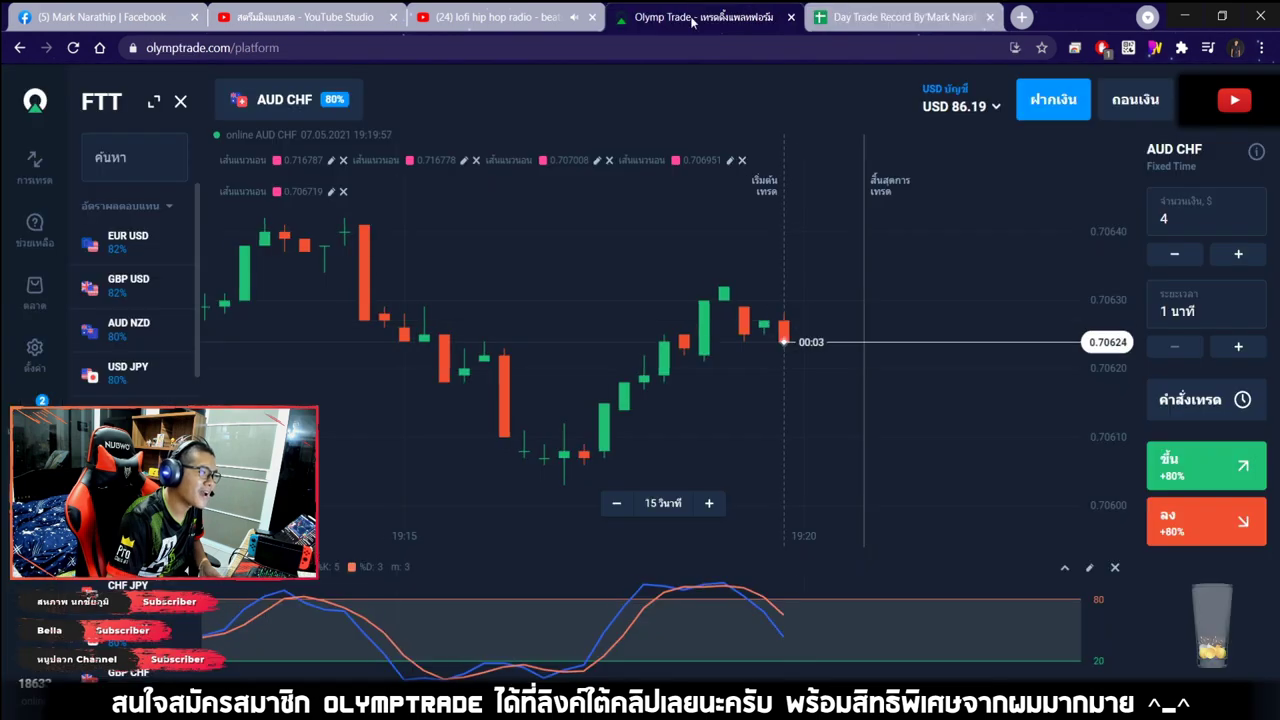
click(880, 17)
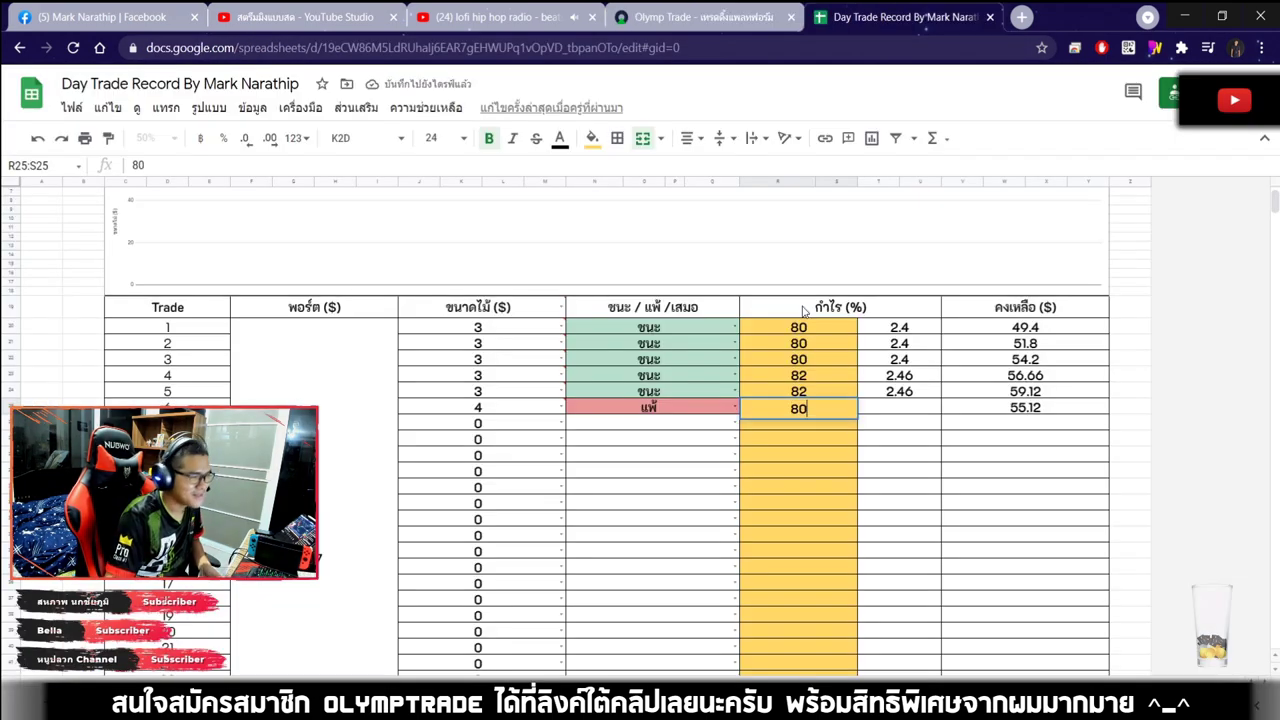
text(80)
key(Return)
Return to Olymp Trade and examine the AUD CHF price movement in close and wide chart views.
click(718, 17)
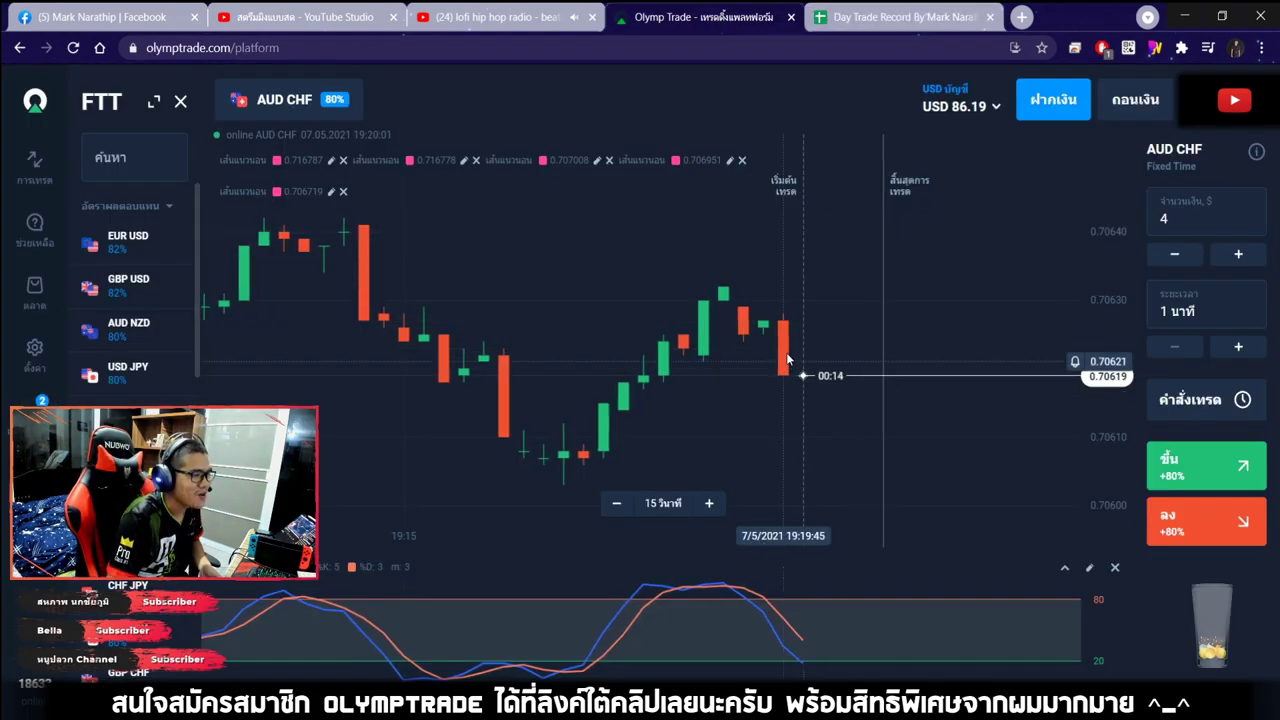
scroll(840, 330, down, 4)
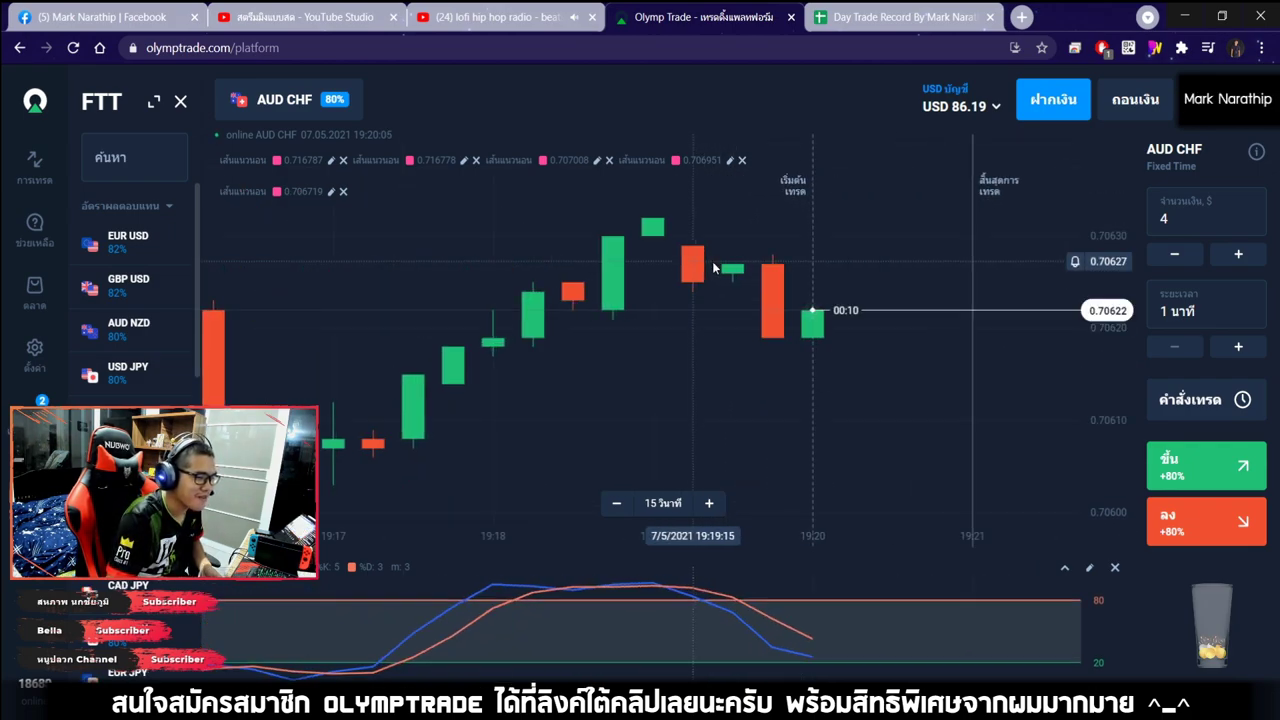
scroll(795, 372, down, 3)
scroll(795, 372, down, 3)
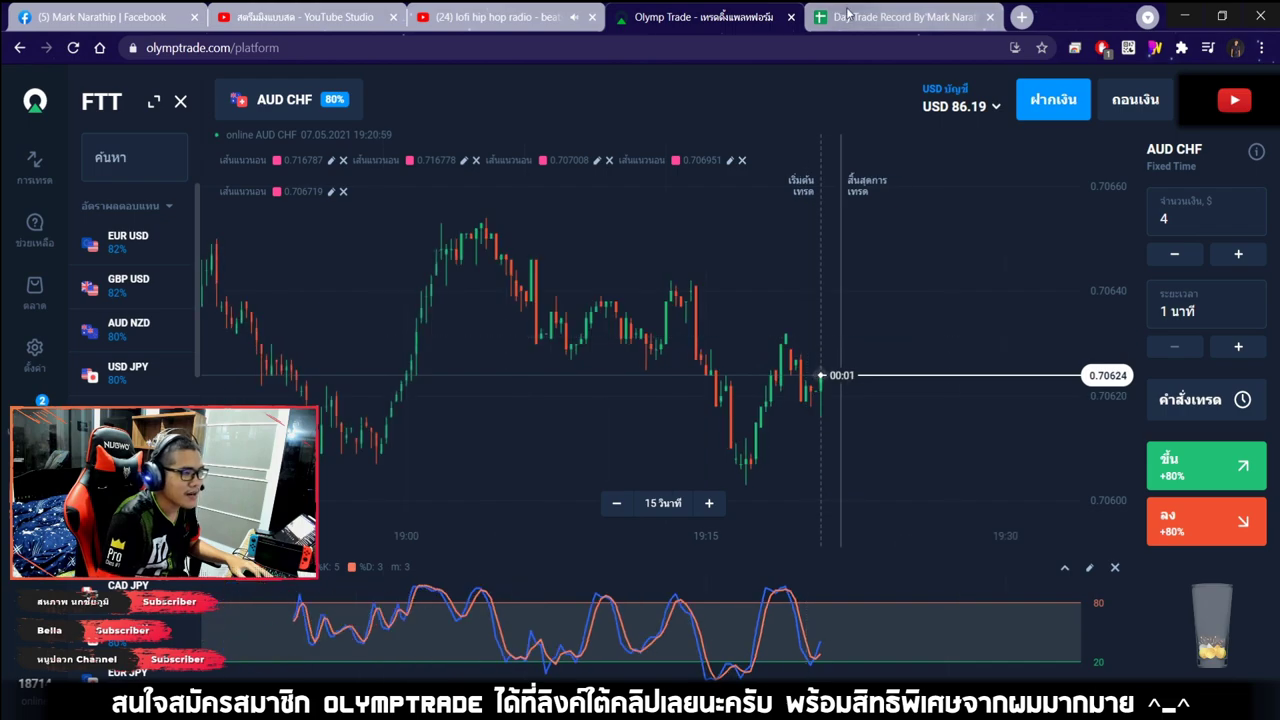
Switch to the trade record spreadsheet and set the trade size of trade 7 to 10.
key(ctrl+Tab)
scroll(712, 358, up, 2)
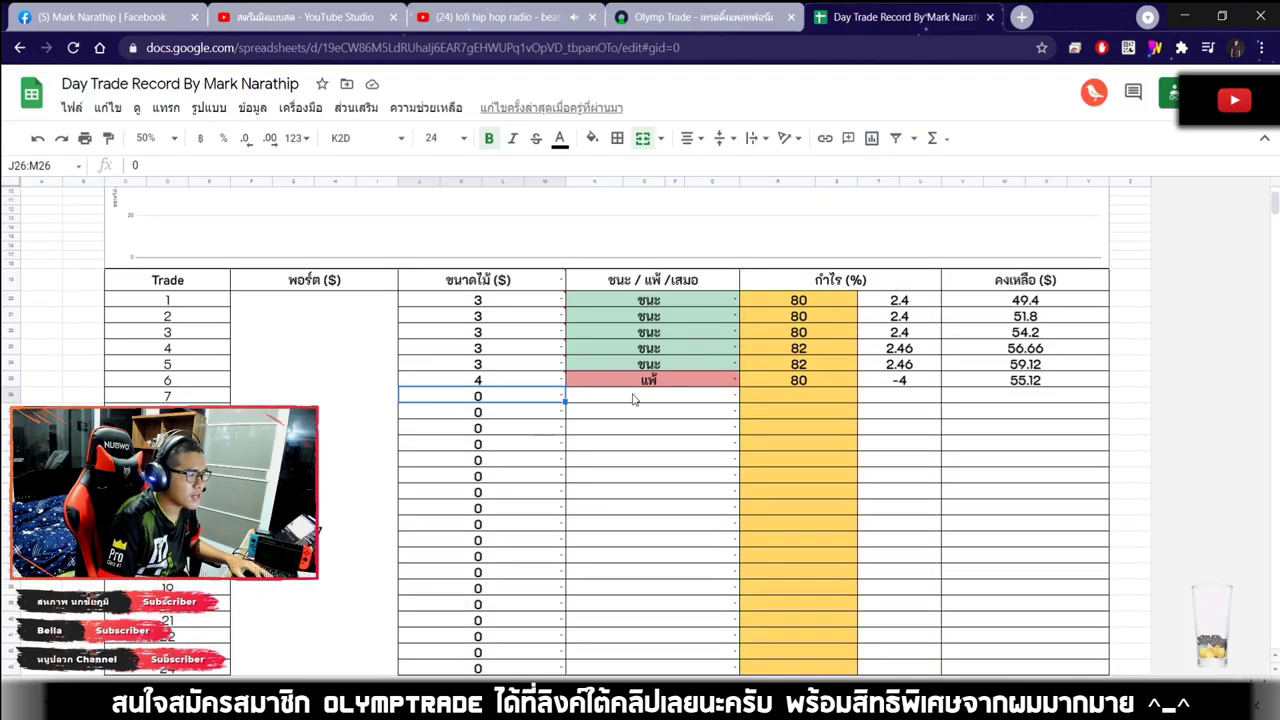
scroll(702, 413, down, 2)
text(10)
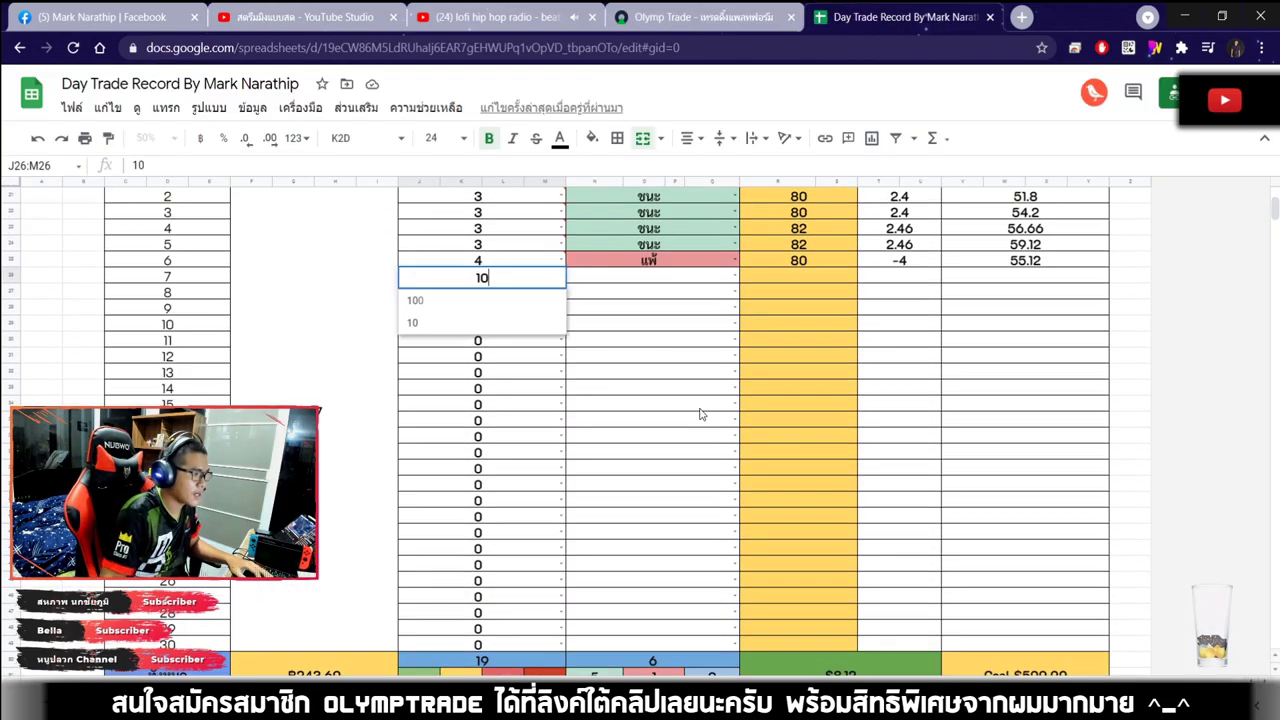
key(Return)
Review the entries for trades 6 and 7 and the totals in the summary row.
click(614, 278)
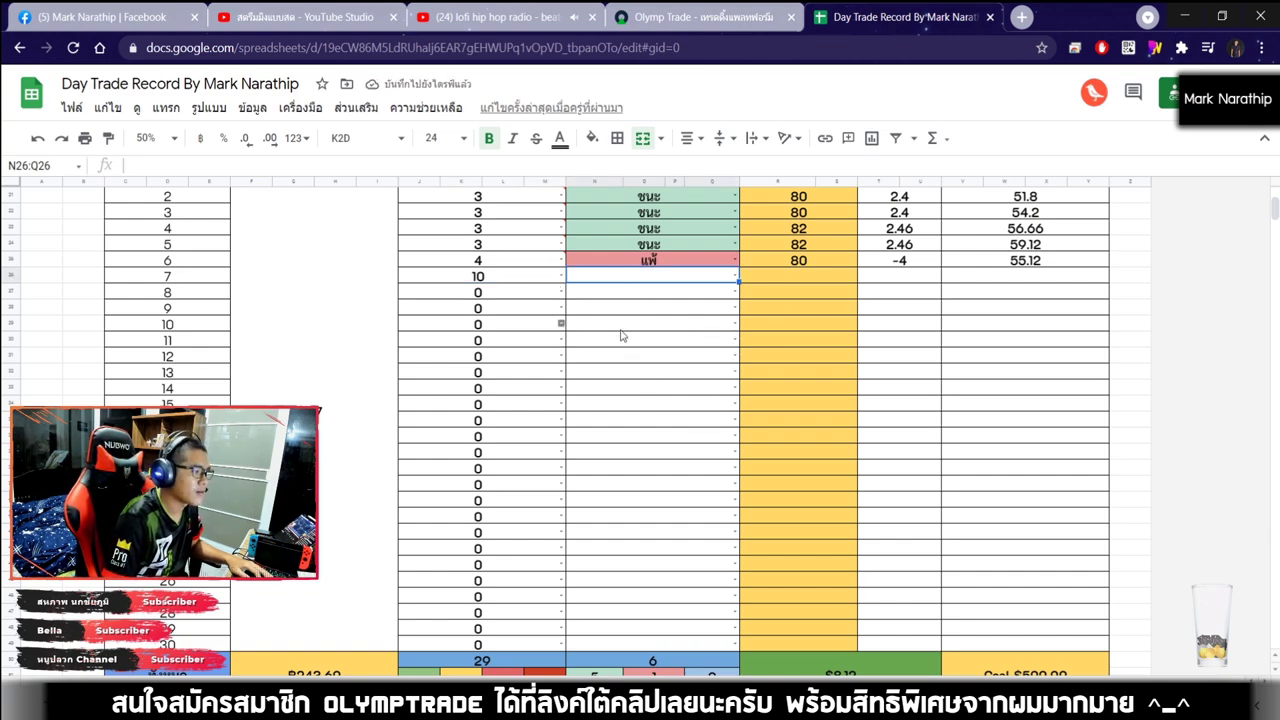
click(503, 289)
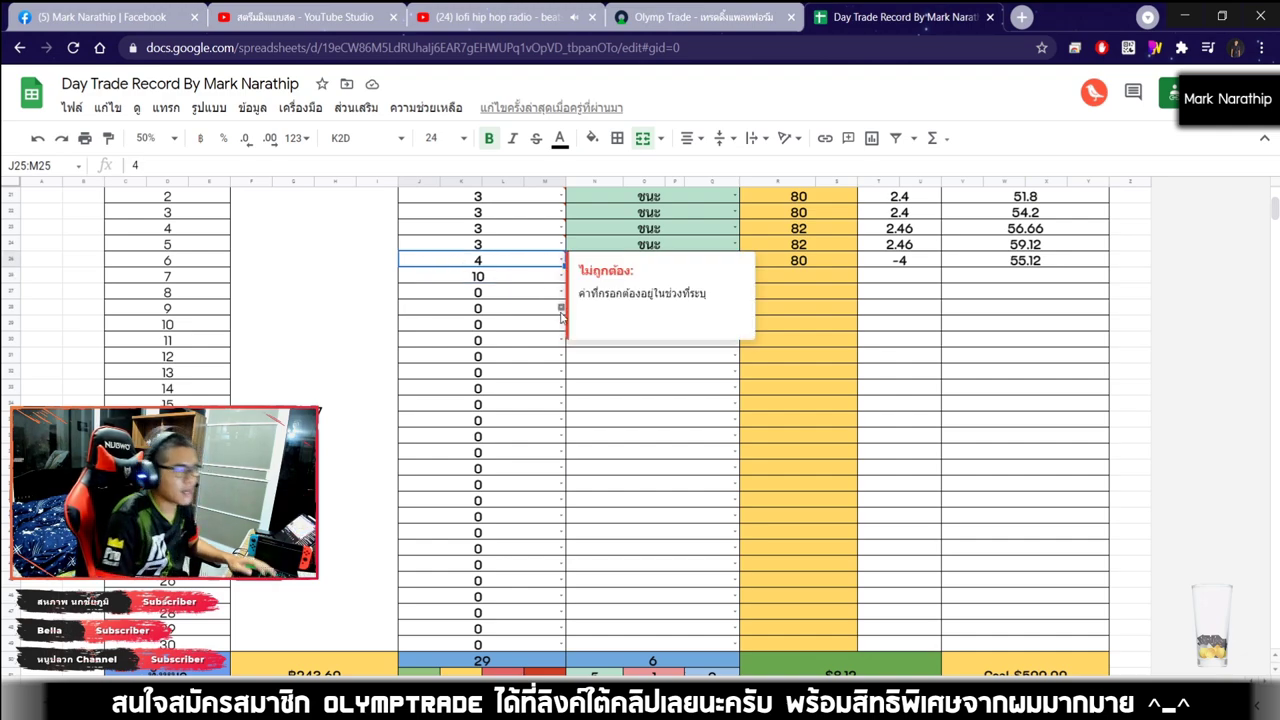
click(666, 366)
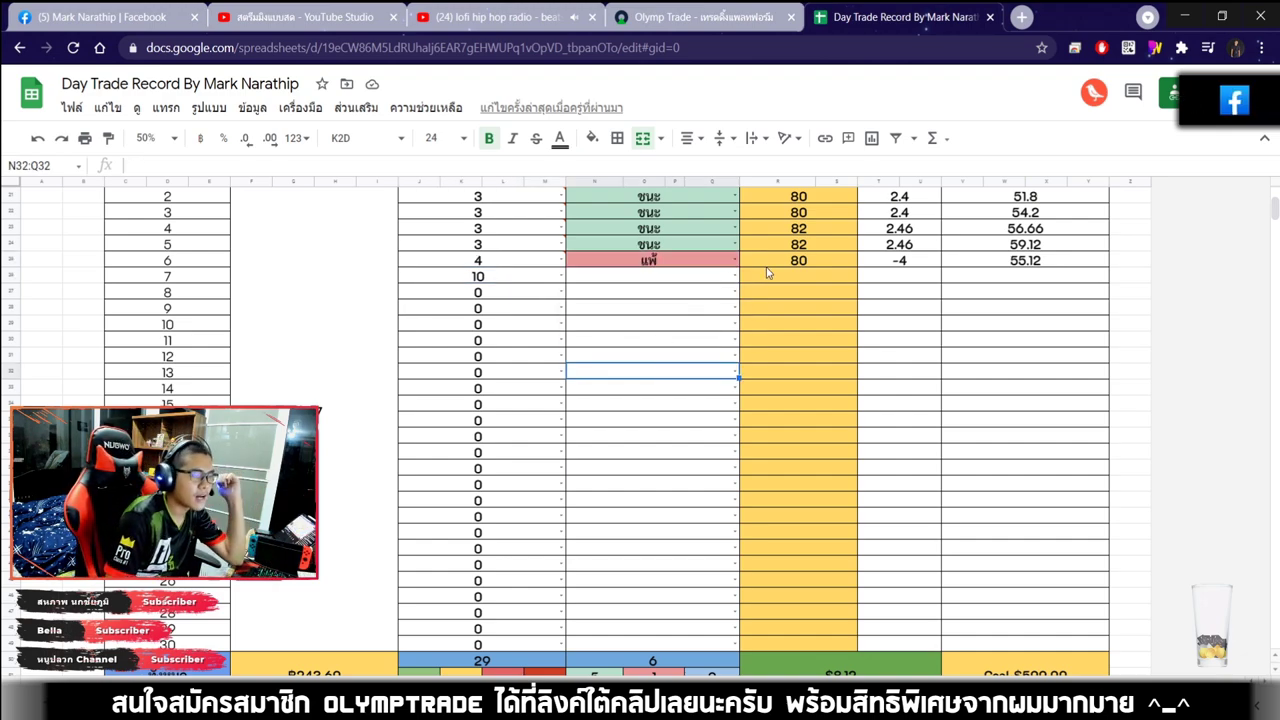
click(795, 279)
scroll(795, 279, down, 4)
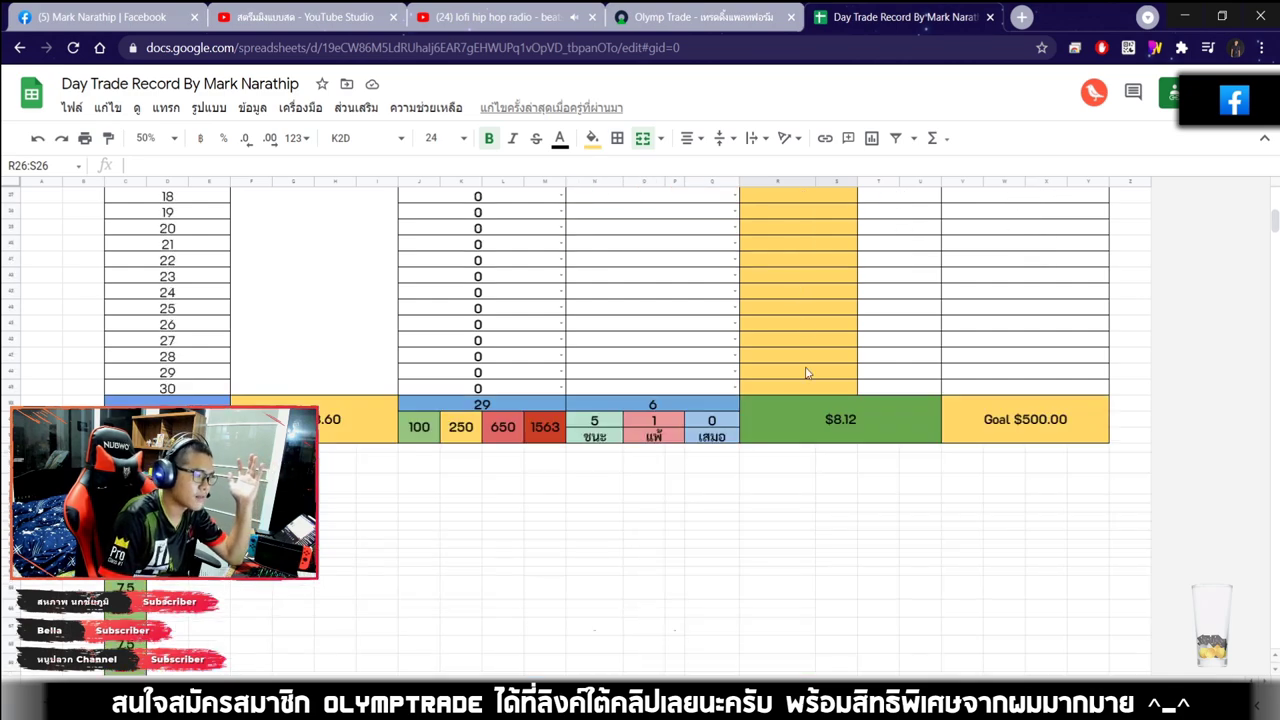
Check the total profit cell in the summary row and look back over the recorded trades at the start of the table.
click(907, 336)
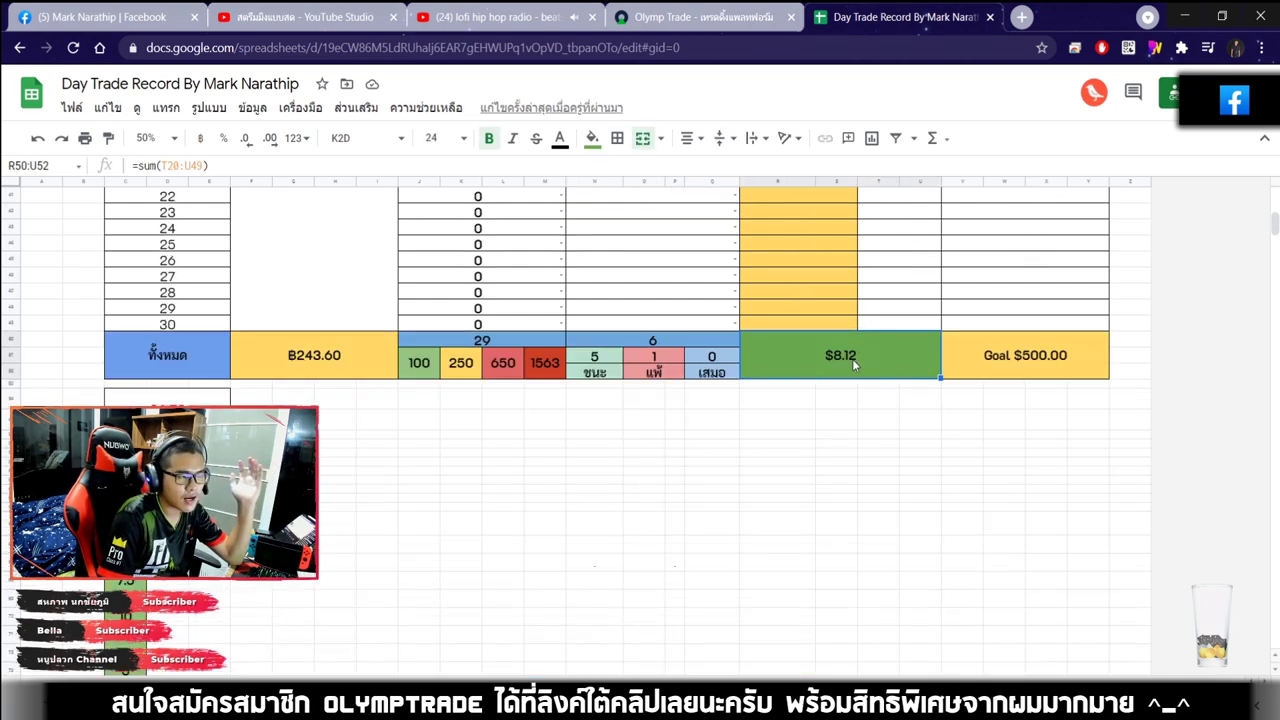
scroll(852, 358, up, 5)
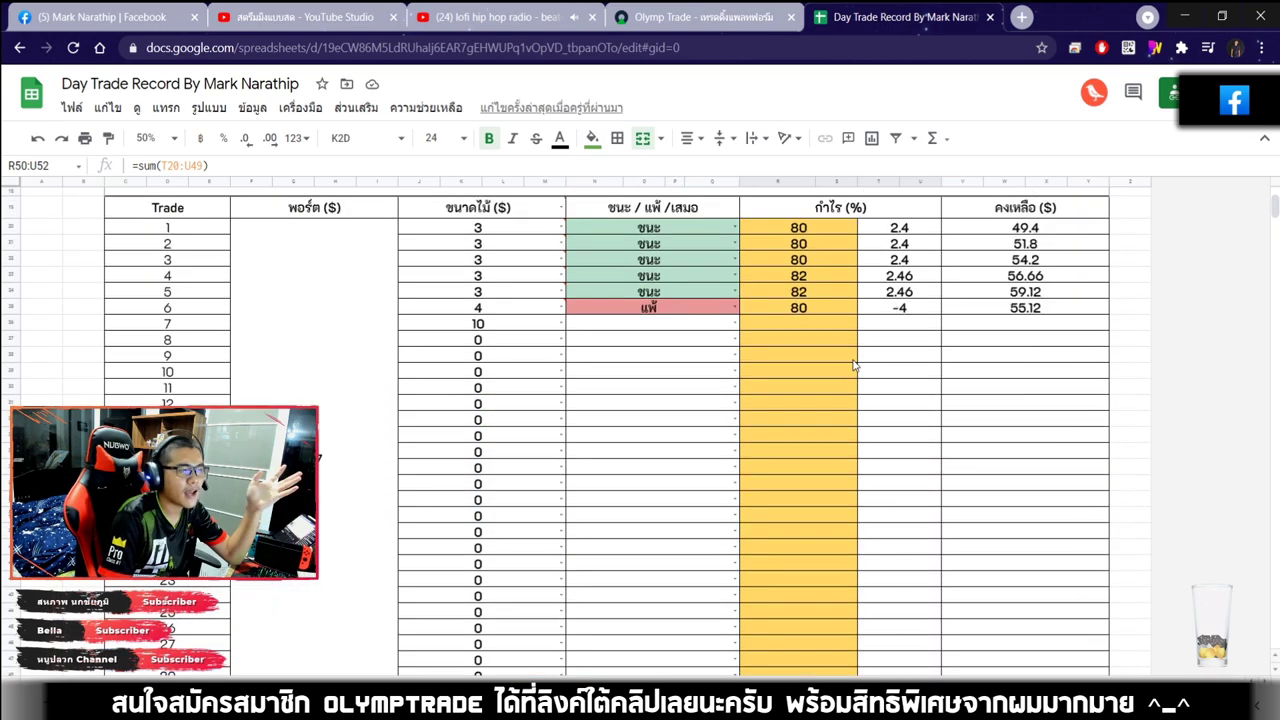
click(673, 417)
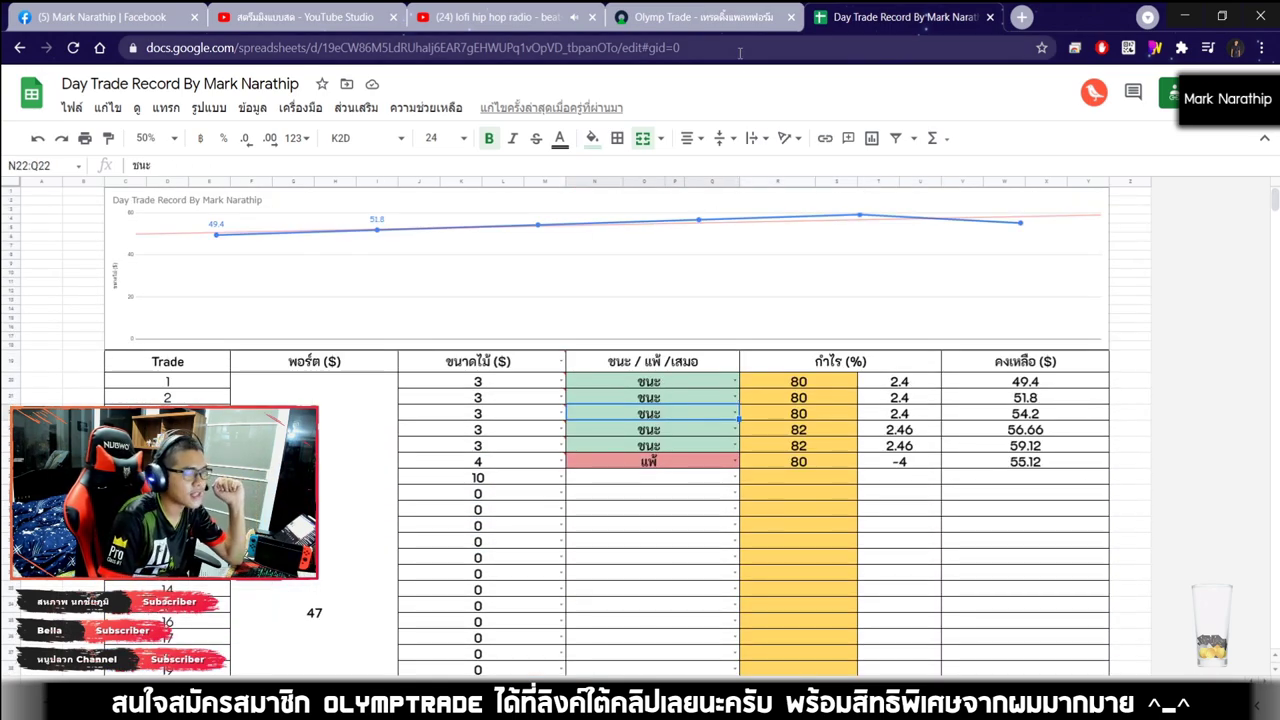
Switch back to Olymp Trade and set the AUD CHF trade amount to 10.
click(715, 20)
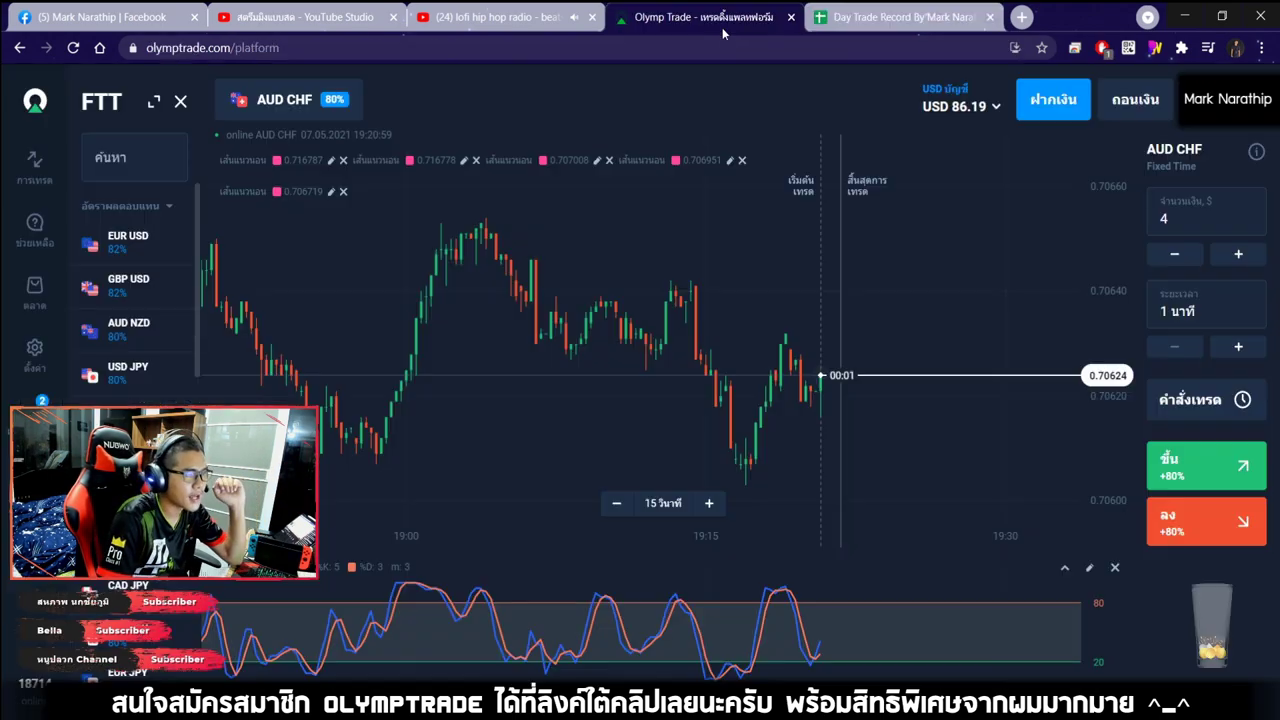
double_click(1195, 223)
text(10)
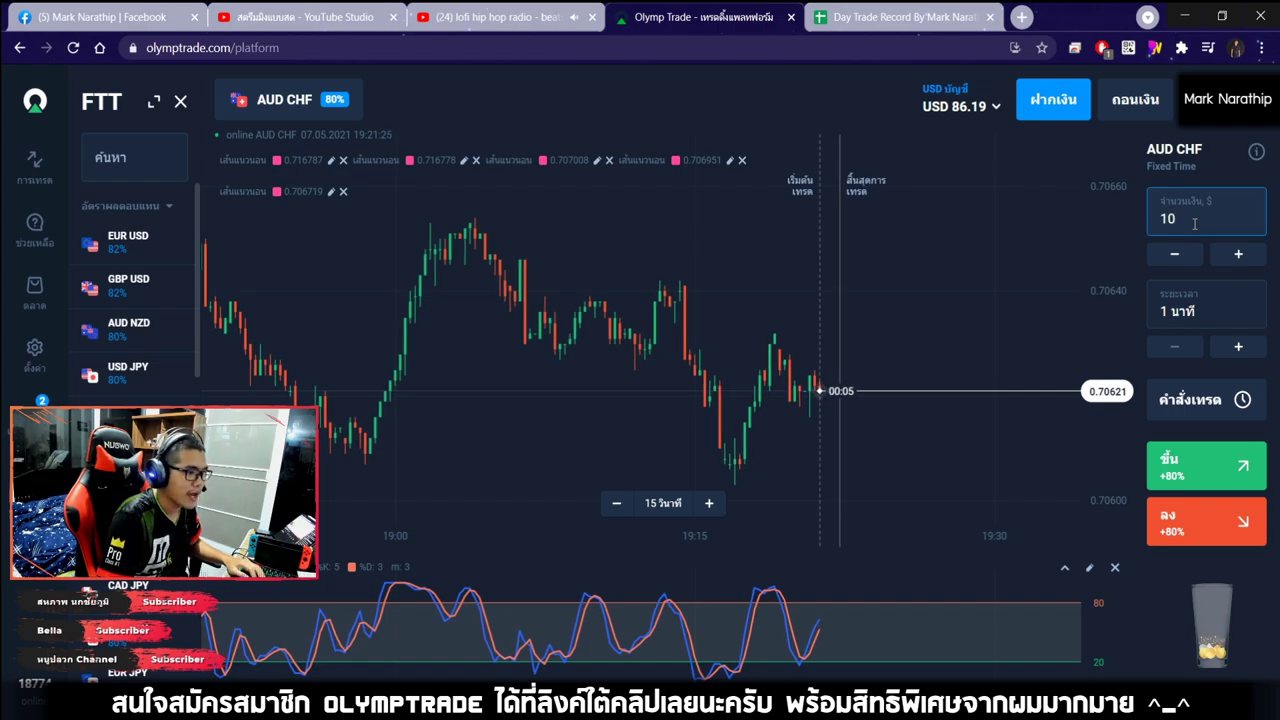
Open the EUR USD chart and place a $10 down trade with a one-minute duration.
click(99, 256)
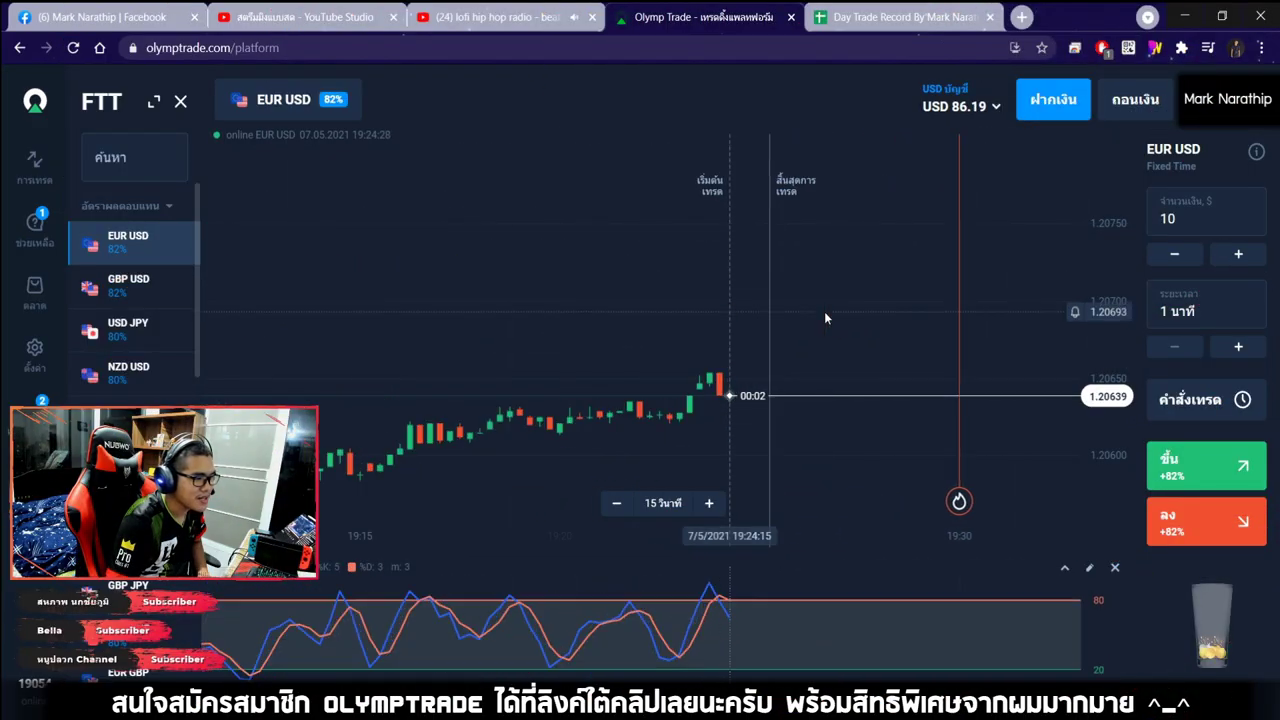
scroll(718, 302, up, 3)
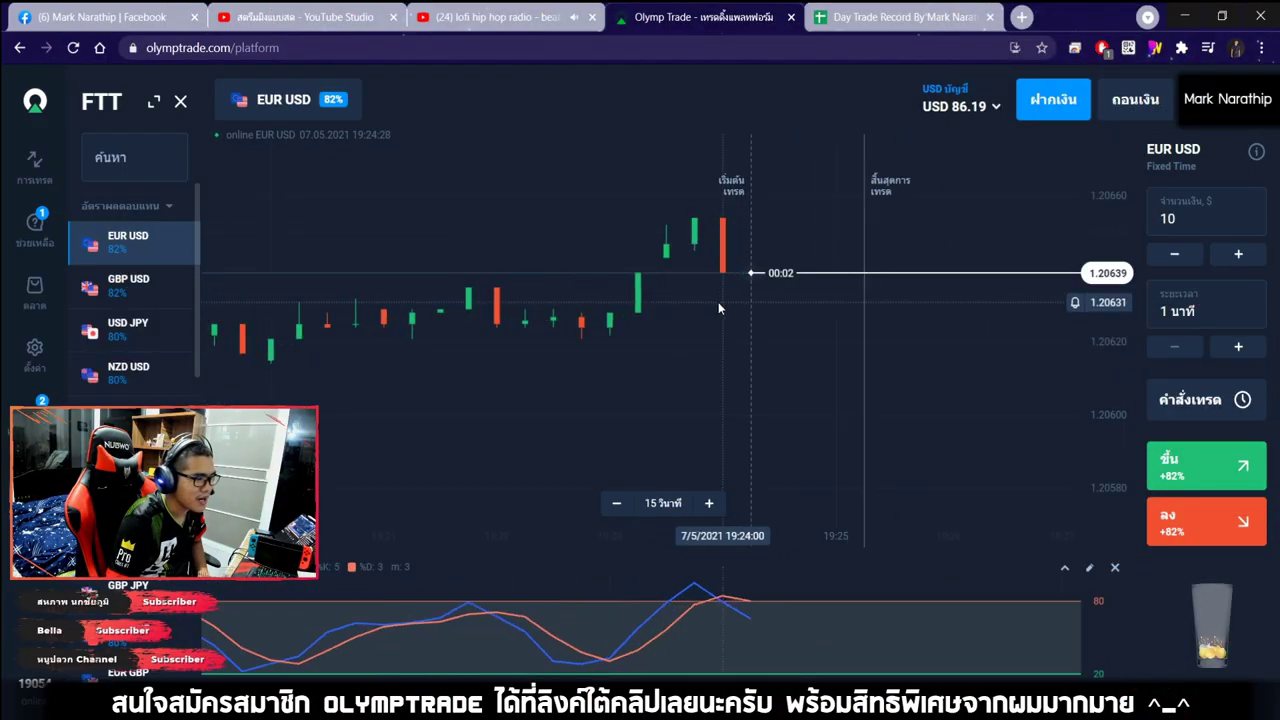
key(shift+s)
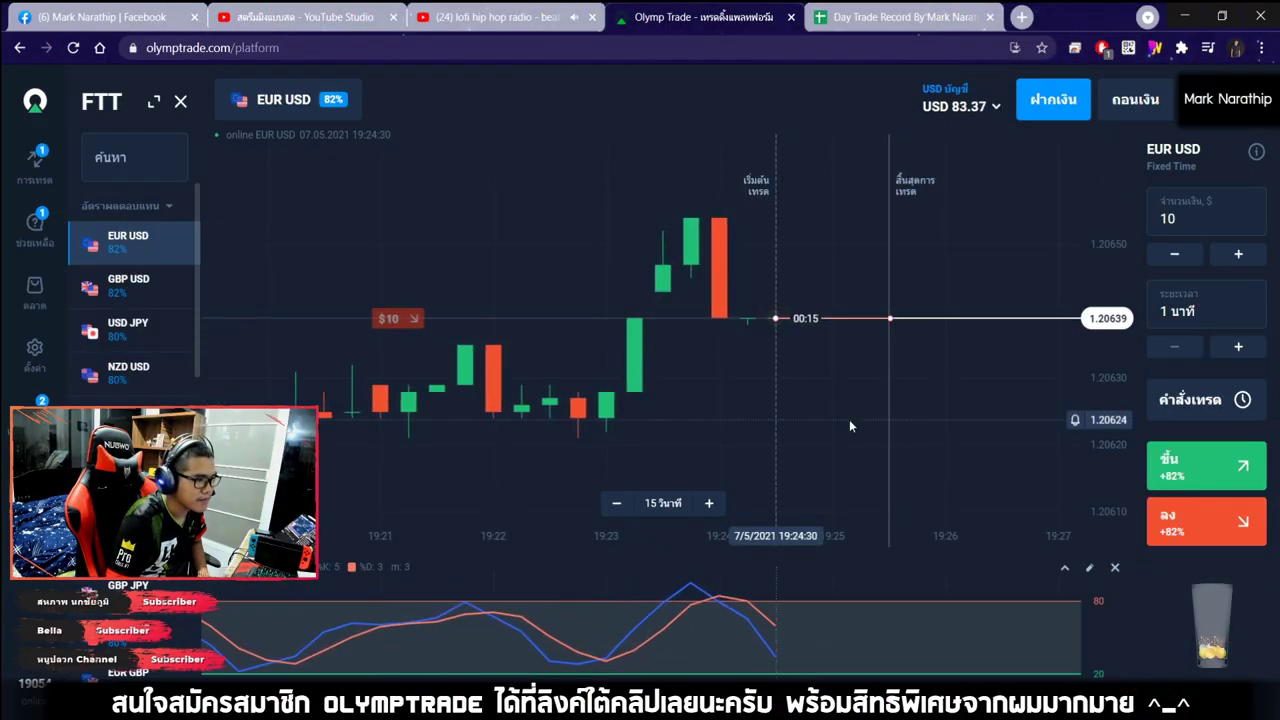
Sketch a downward arrow from the EUR USD high before the decline to the current price, and clear it from the chart.
scroll(851, 391, down, 3)
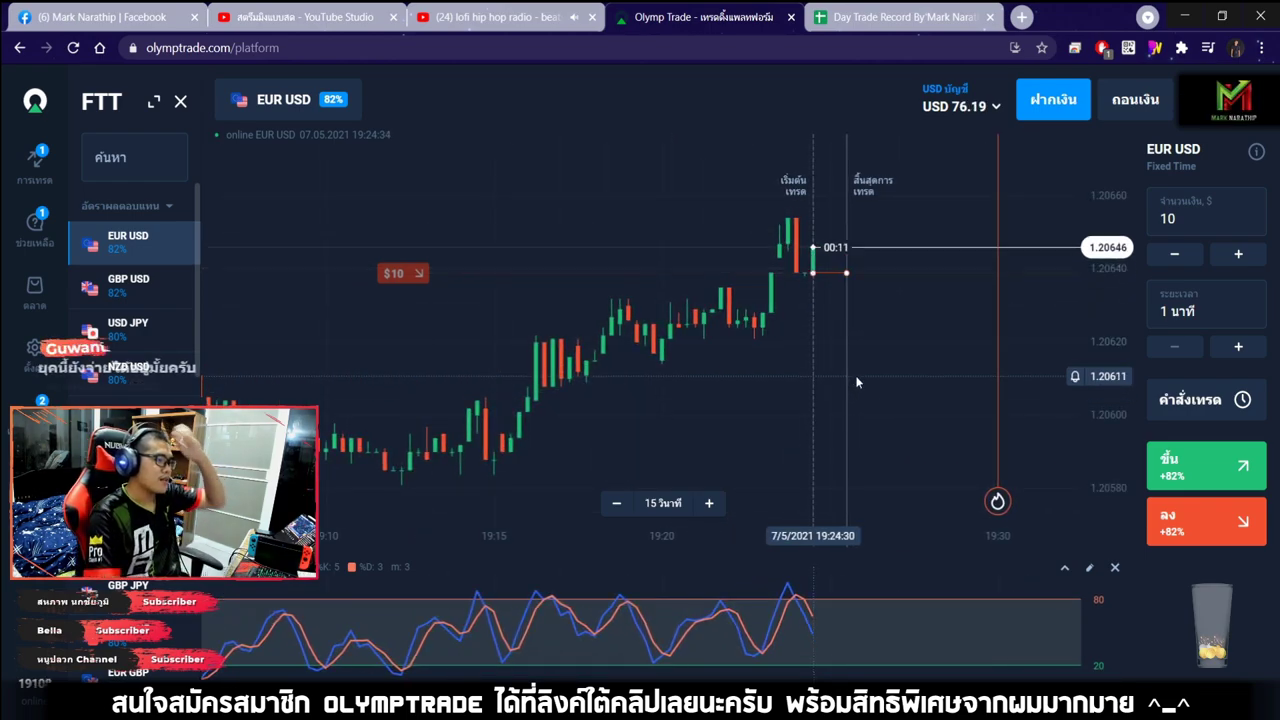
scroll(844, 360, up, 3)
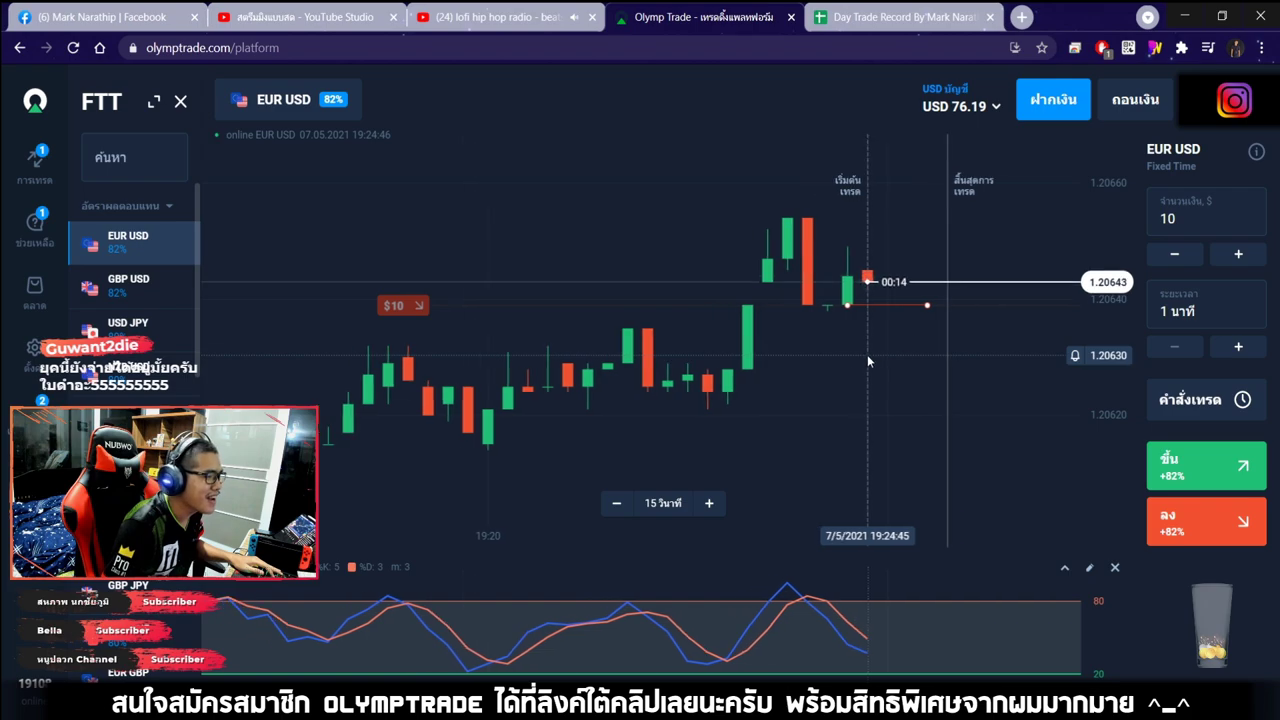
scroll(875, 336, down, 5)
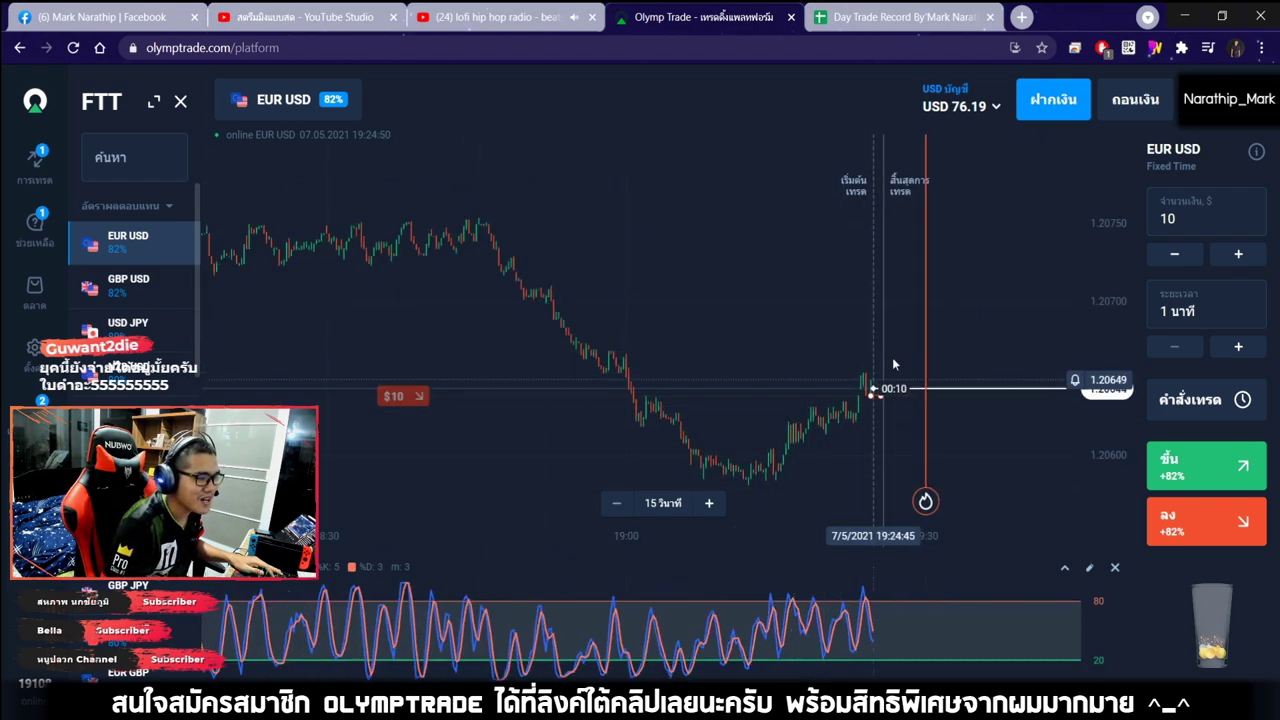
click(1155, 48)
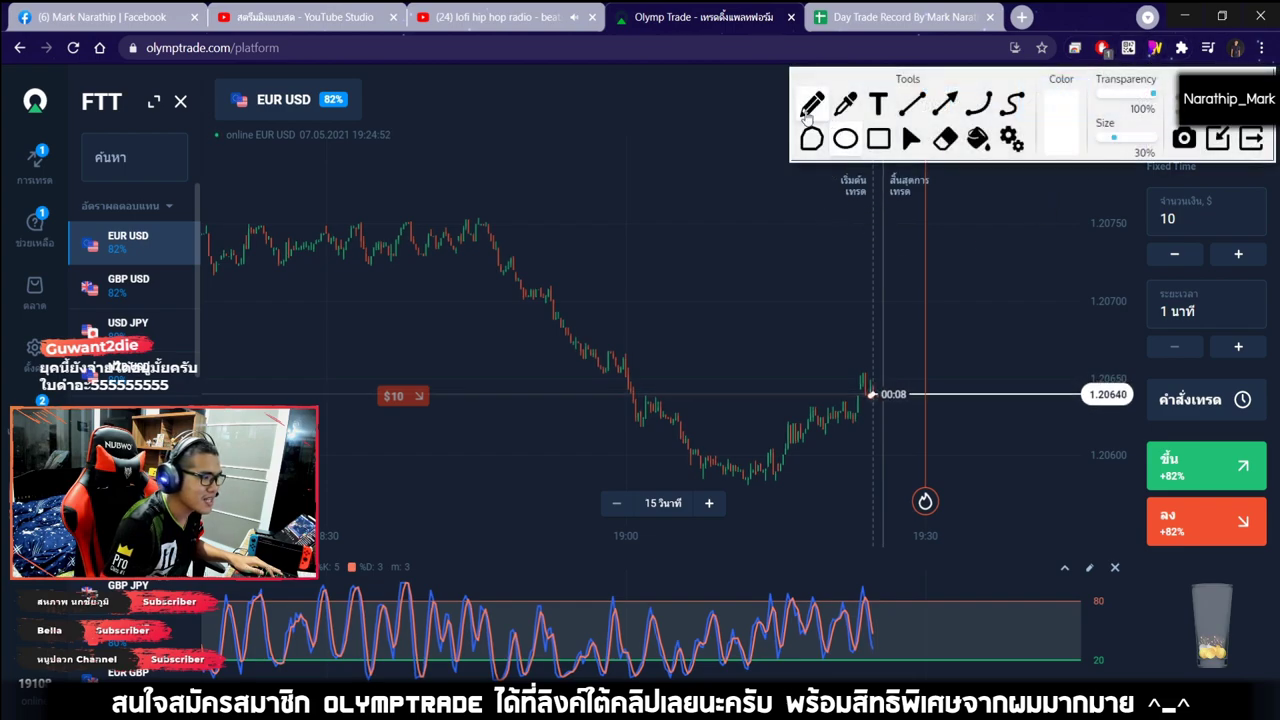
drag(446, 197, 777, 327)
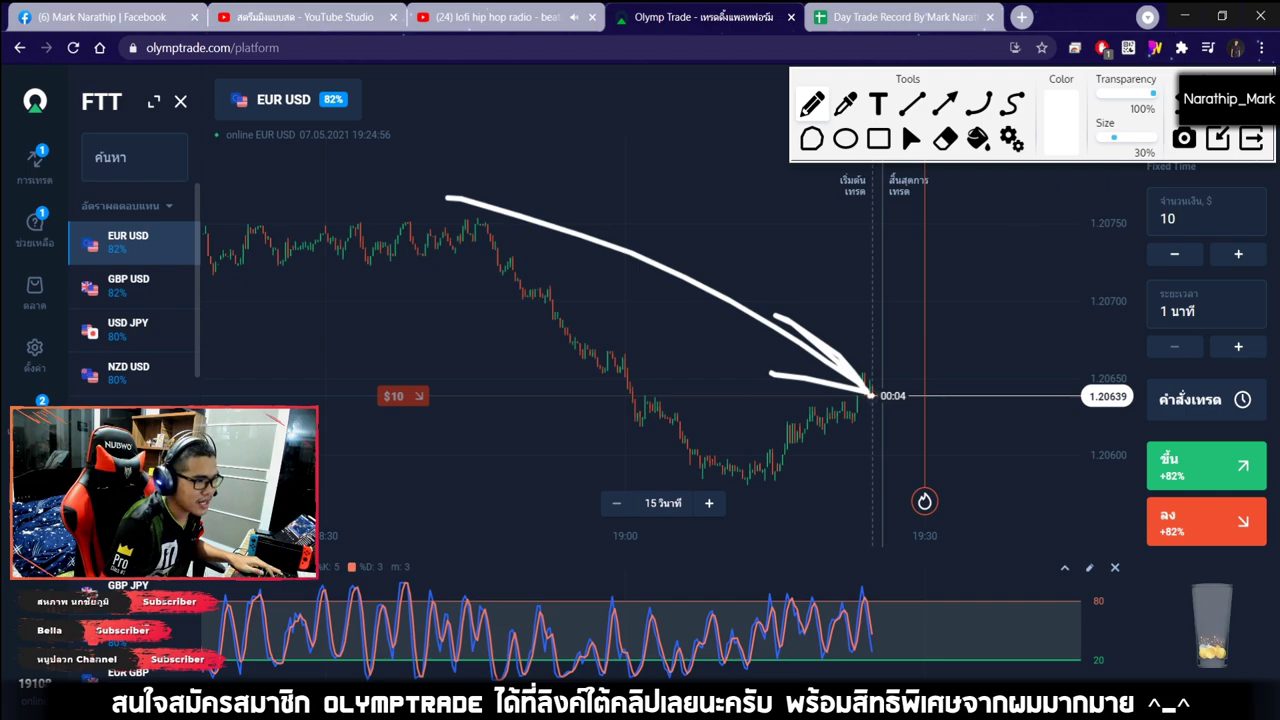
click(910, 138)
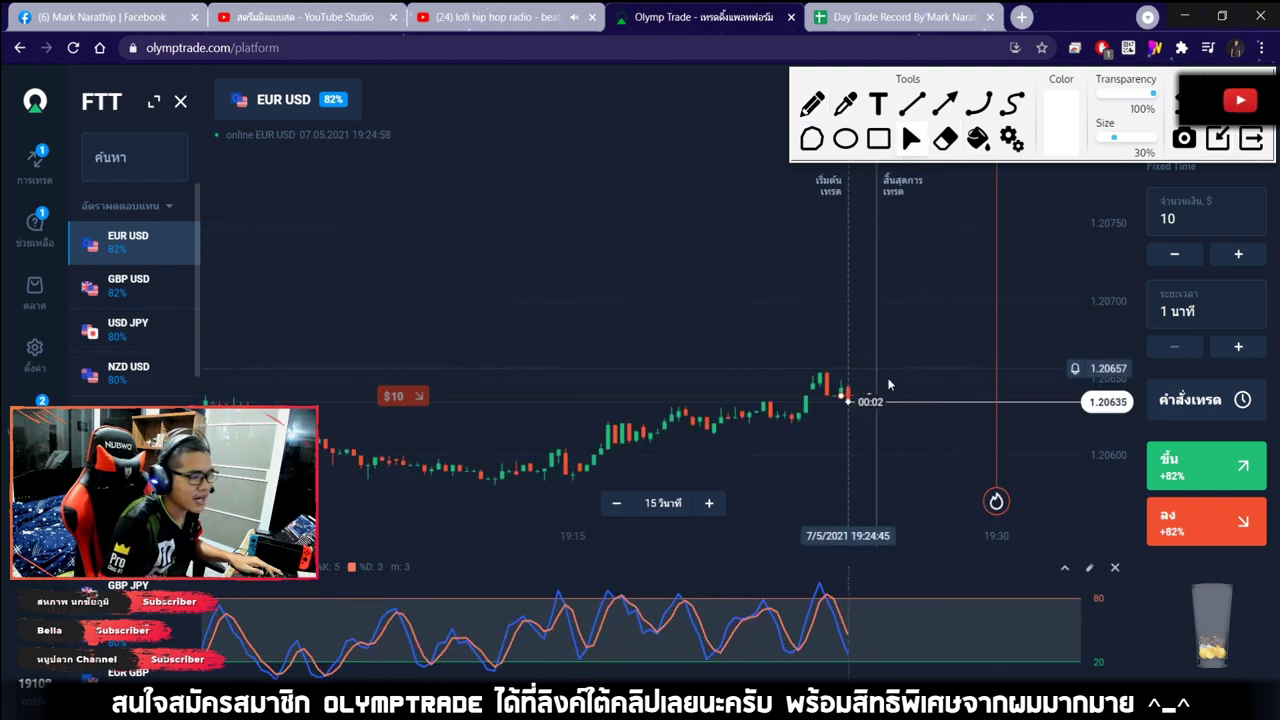
Sketch an upward arrow along the recent EUR USD rise, a mark on the oscillator peak and three downward arrows from the current price, and clear them.
scroll(890, 390, up, 3)
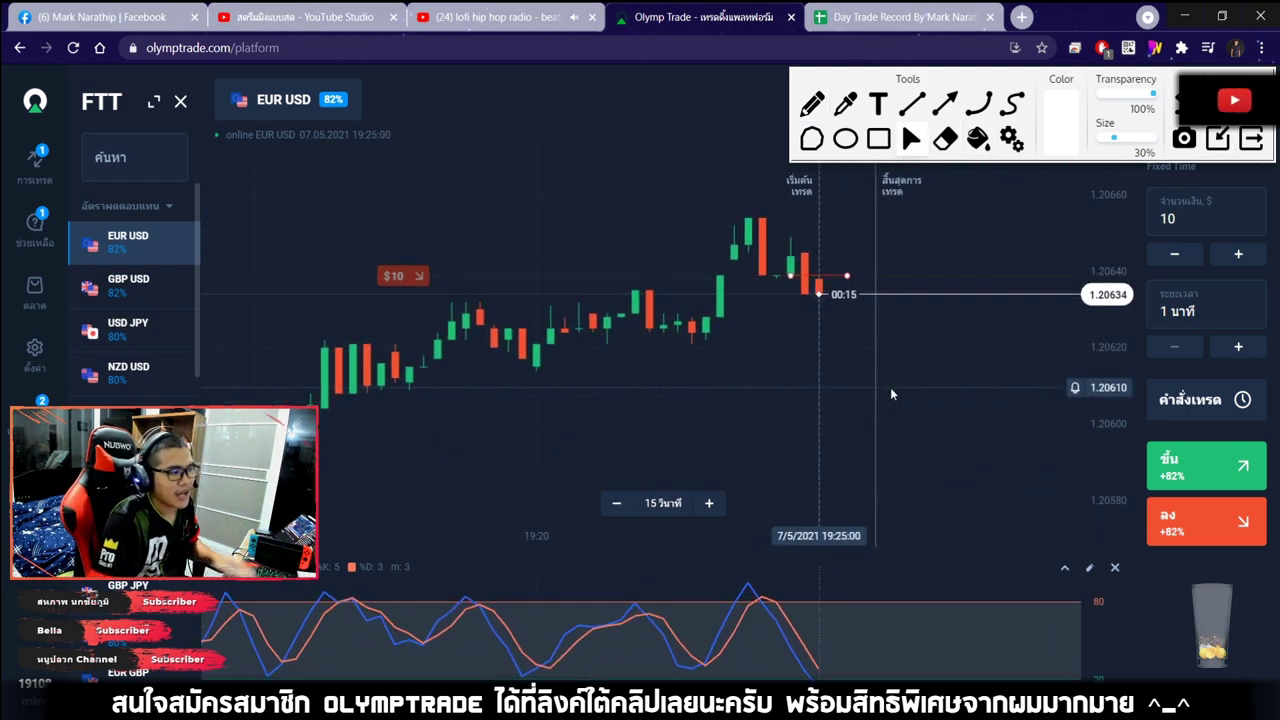
click(810, 104)
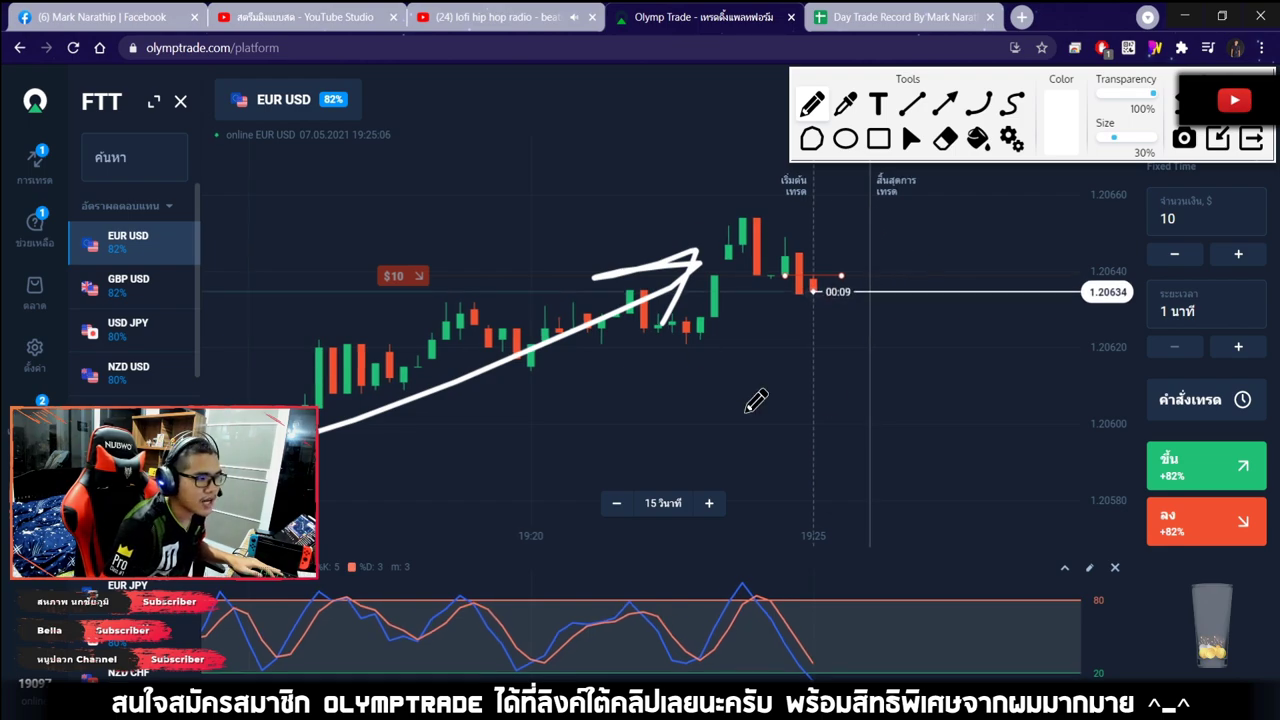
drag(840, 220, 985, 485)
drag(873, 420, 988, 480)
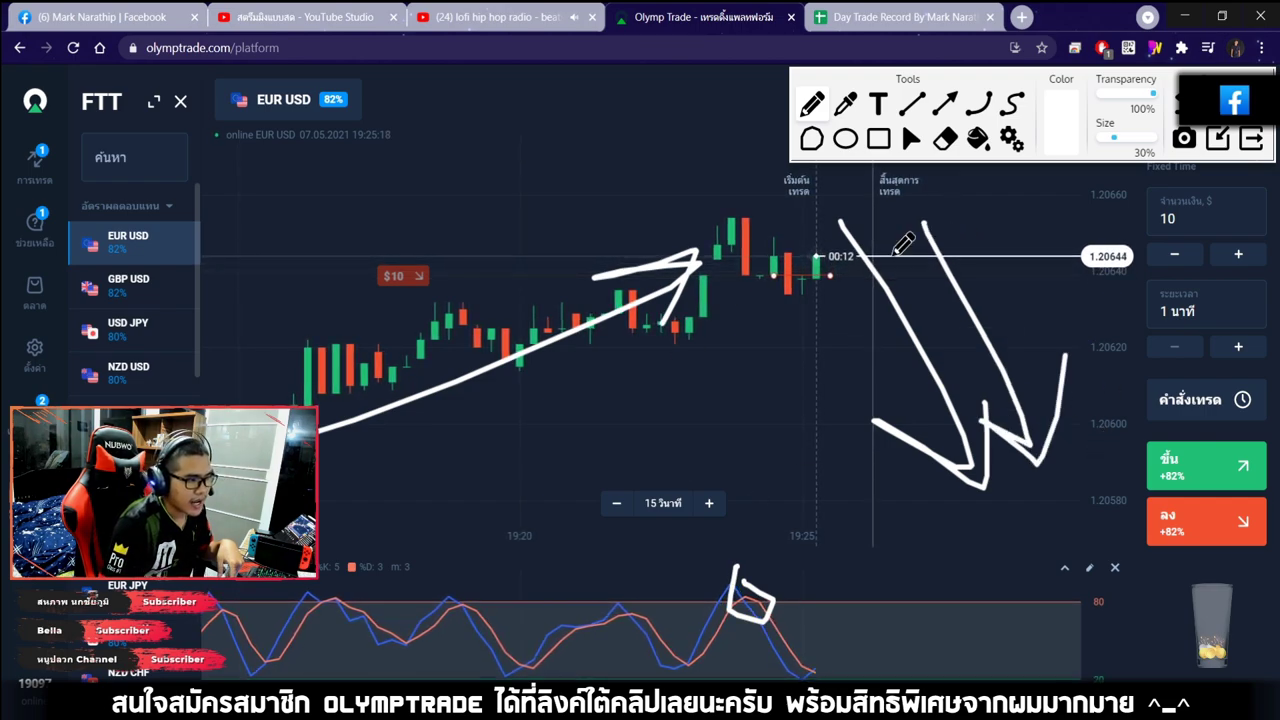
mouse_move(792, 246)
mouse_down()
mouse_move(866, 466)
mouse_move(905, 392)
mouse_up()
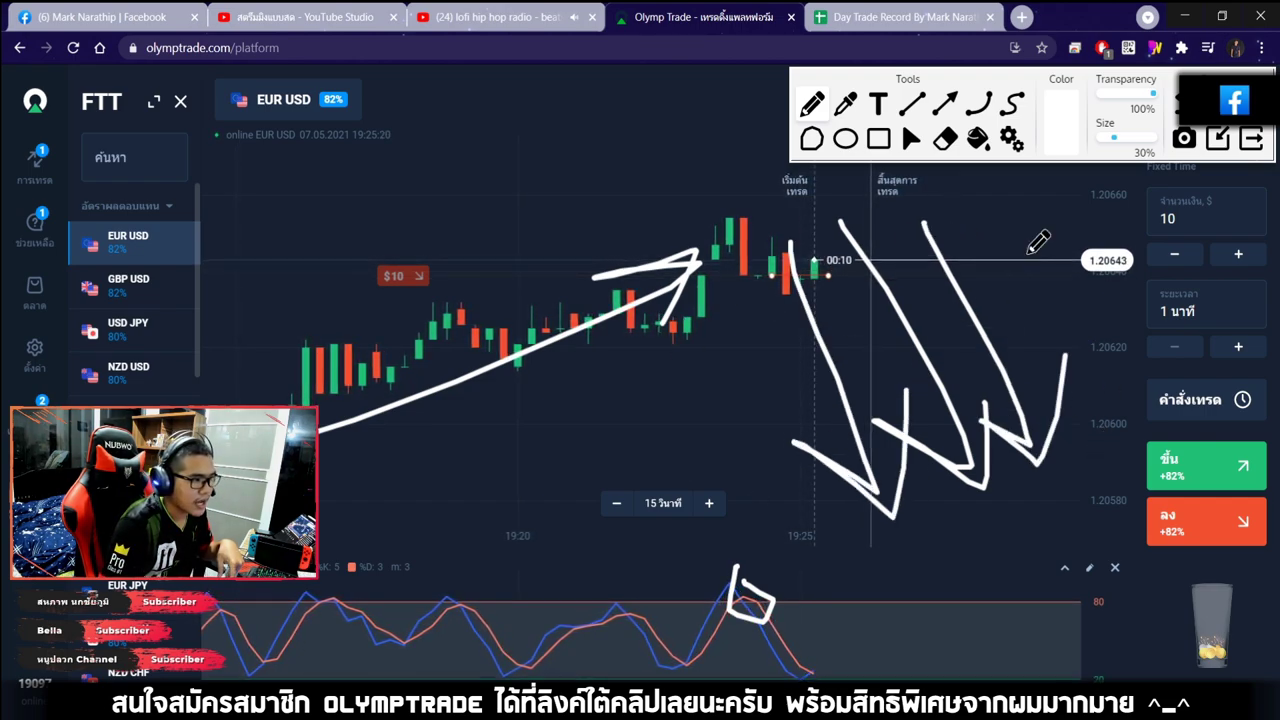
key(Escape)
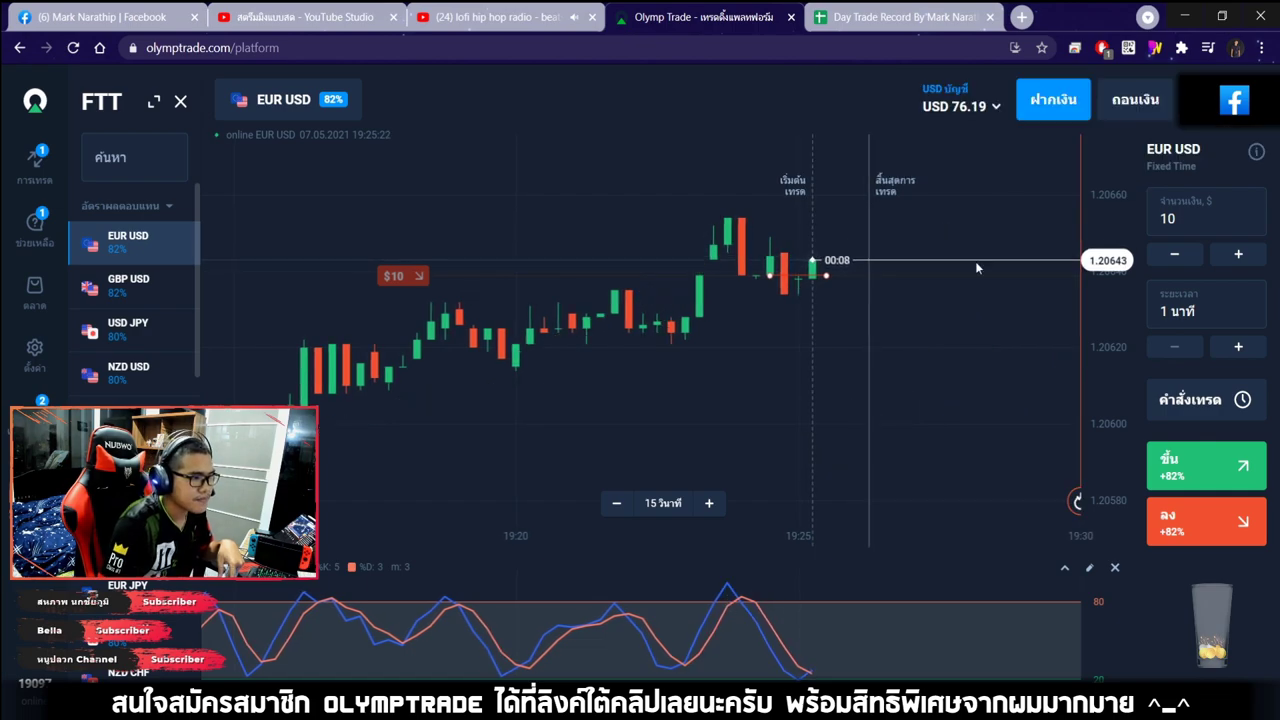
Examine the latest EUR USD candles in close and wider views and dismiss the closed-trade notification.
scroll(824, 342, up, 2)
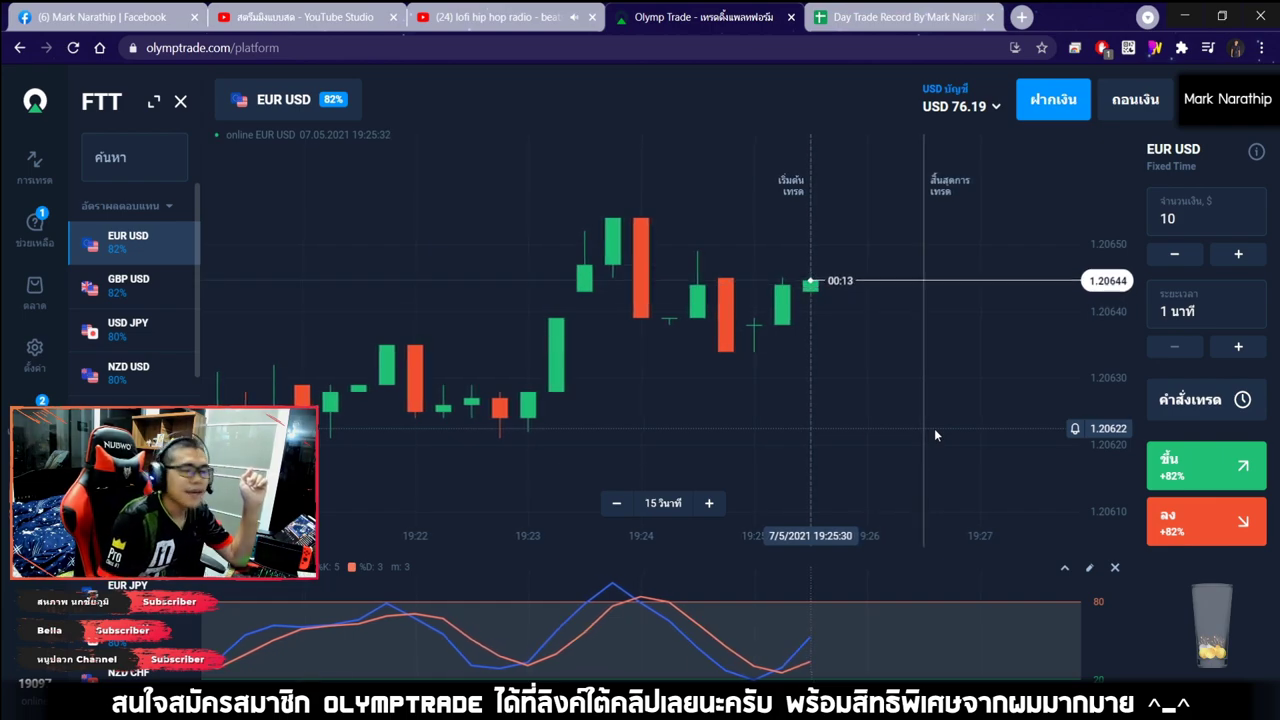
scroll(934, 428, down, 4)
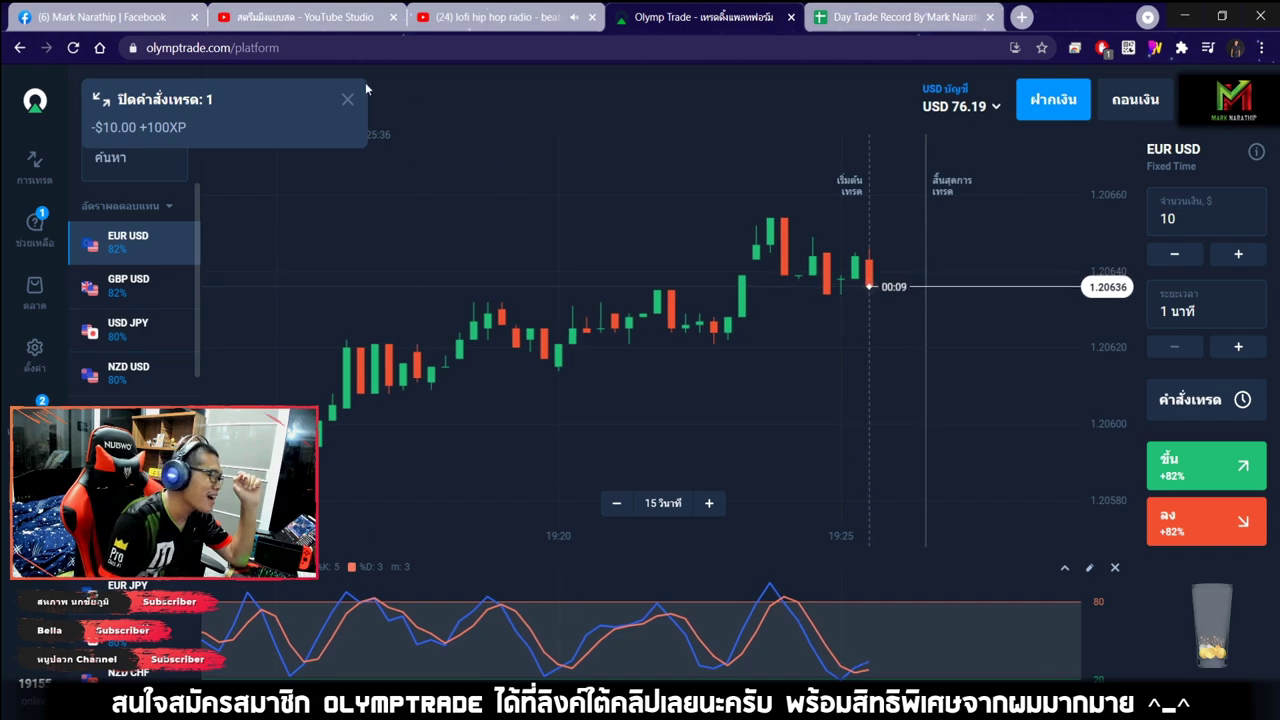
click(346, 102)
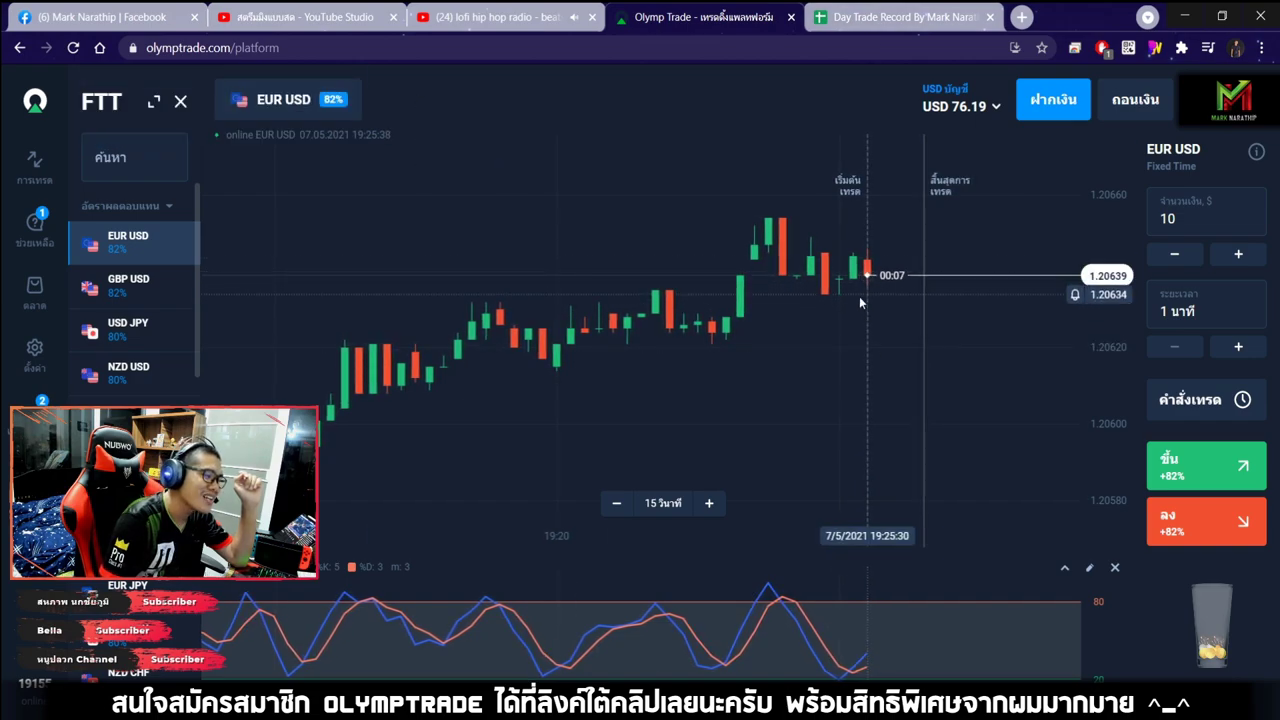
Switch to the trade record spreadsheet and record trade 7 as a loss (แพ้) with a profit rate of 80.
click(880, 17)
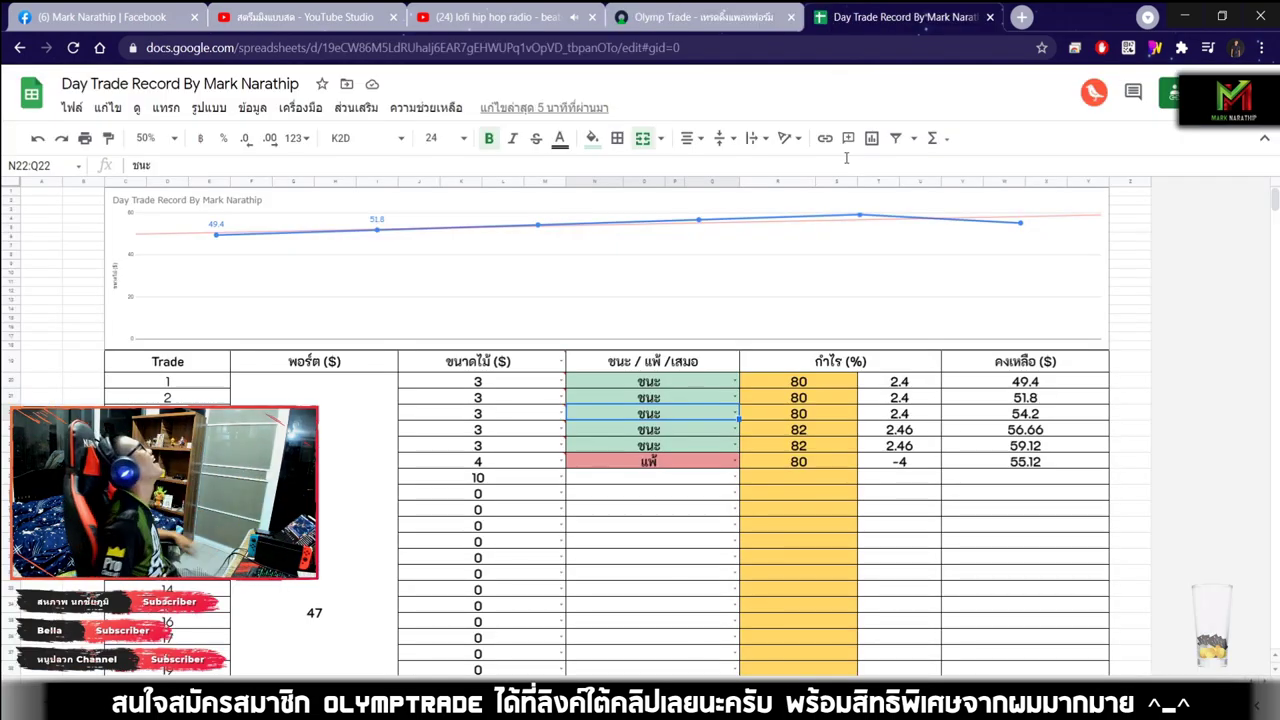
double_click(680, 485)
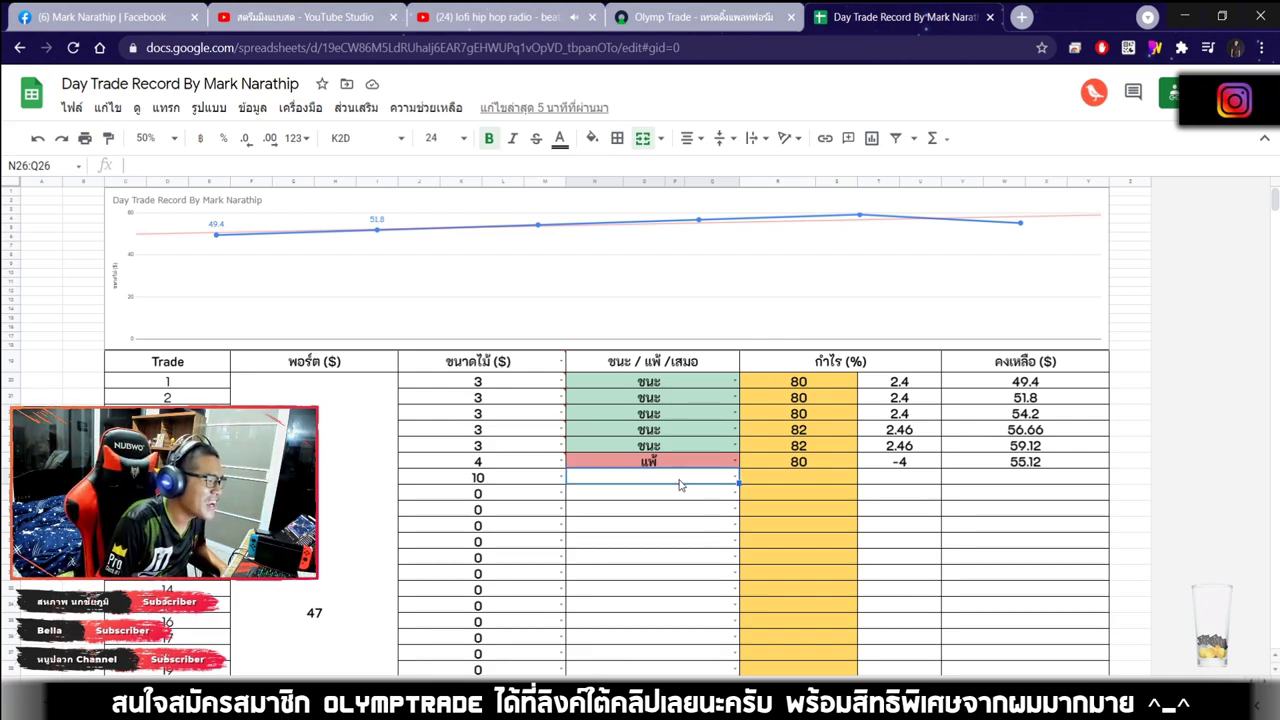
text(แพ้)
key(Tab)
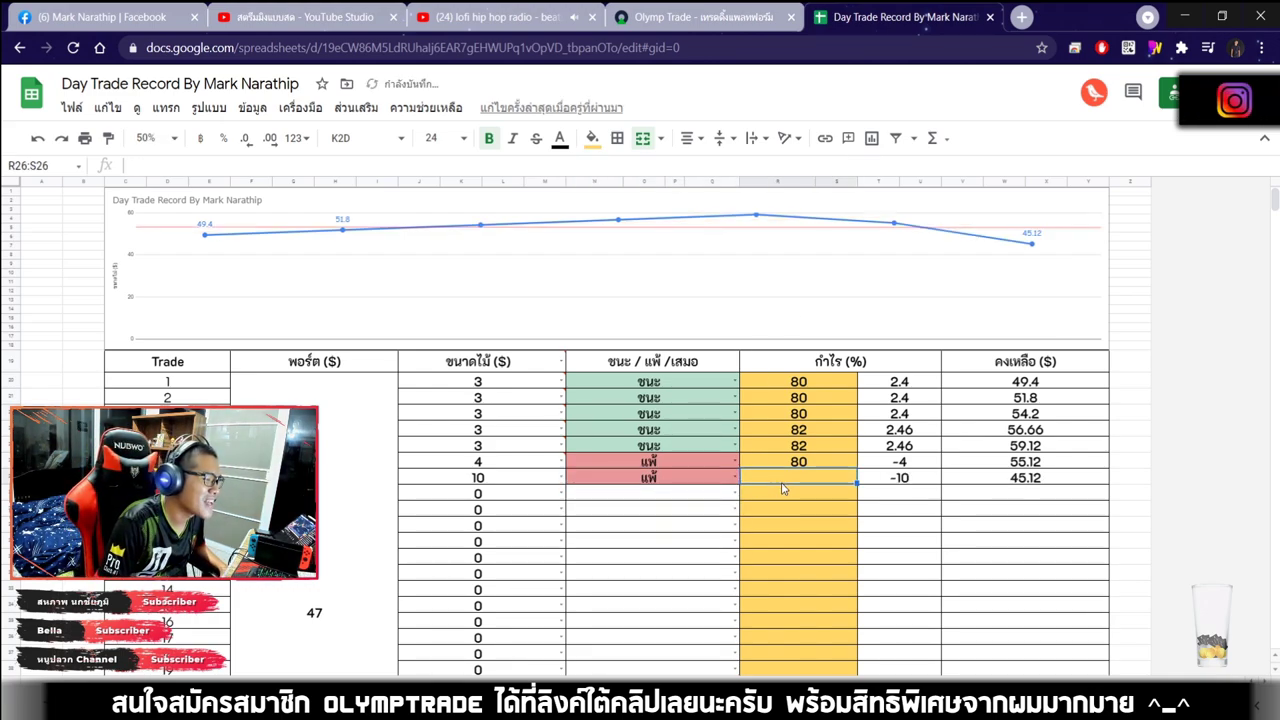
Review the profit total in the summary row and compare it with the entries for trades 1 to 7.
scroll(838, 505, down, 3)
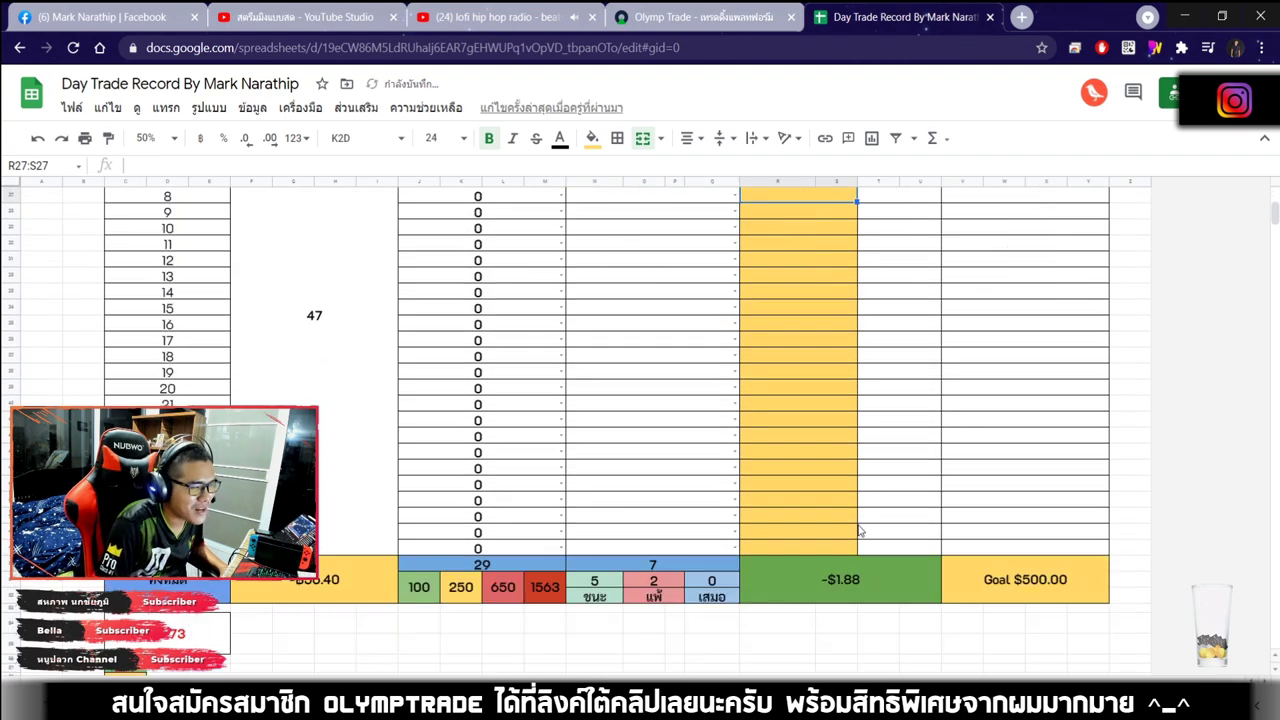
scroll(860, 530, up, 3)
scroll(860, 530, down, 6)
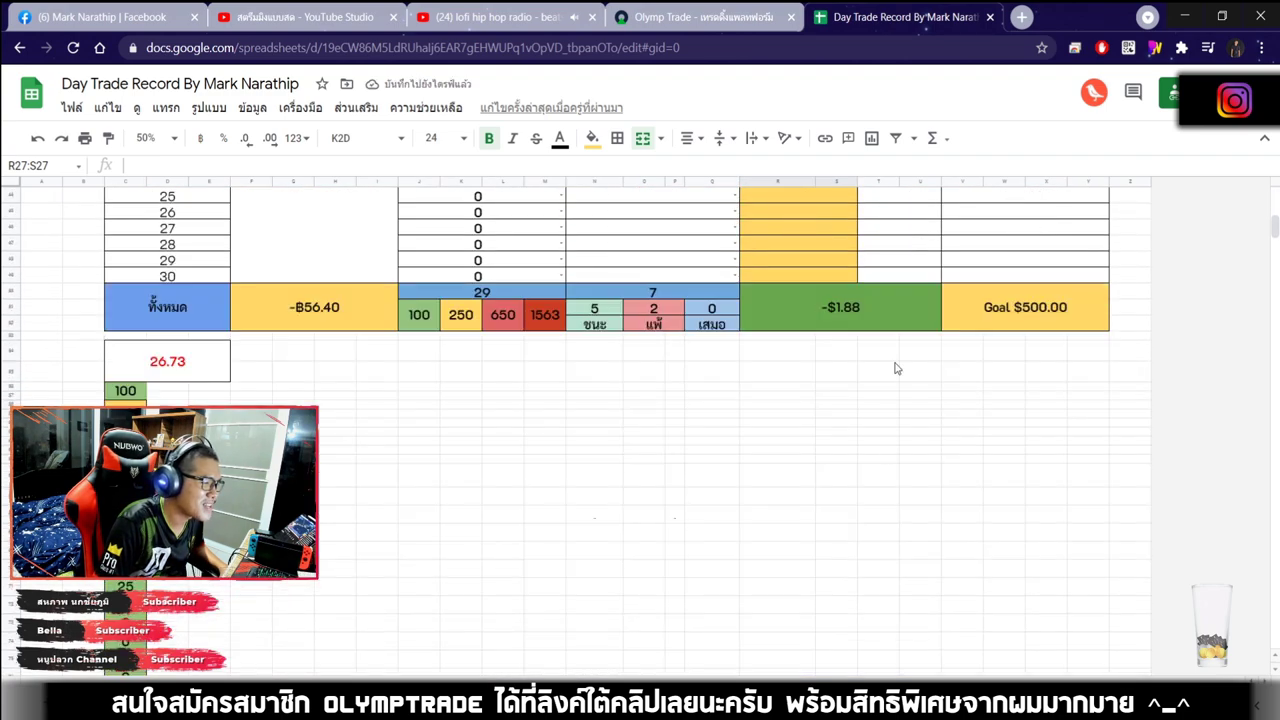
key(ctrl+Down)
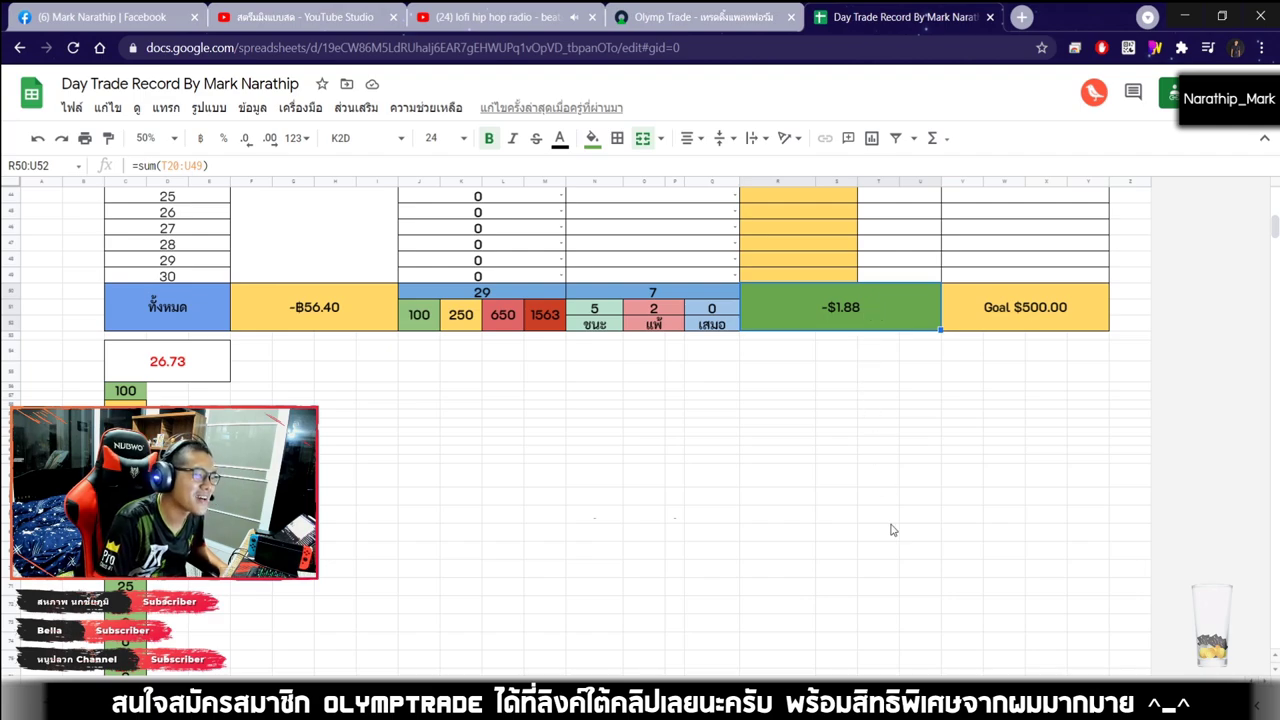
scroll(893, 530, up, 5)
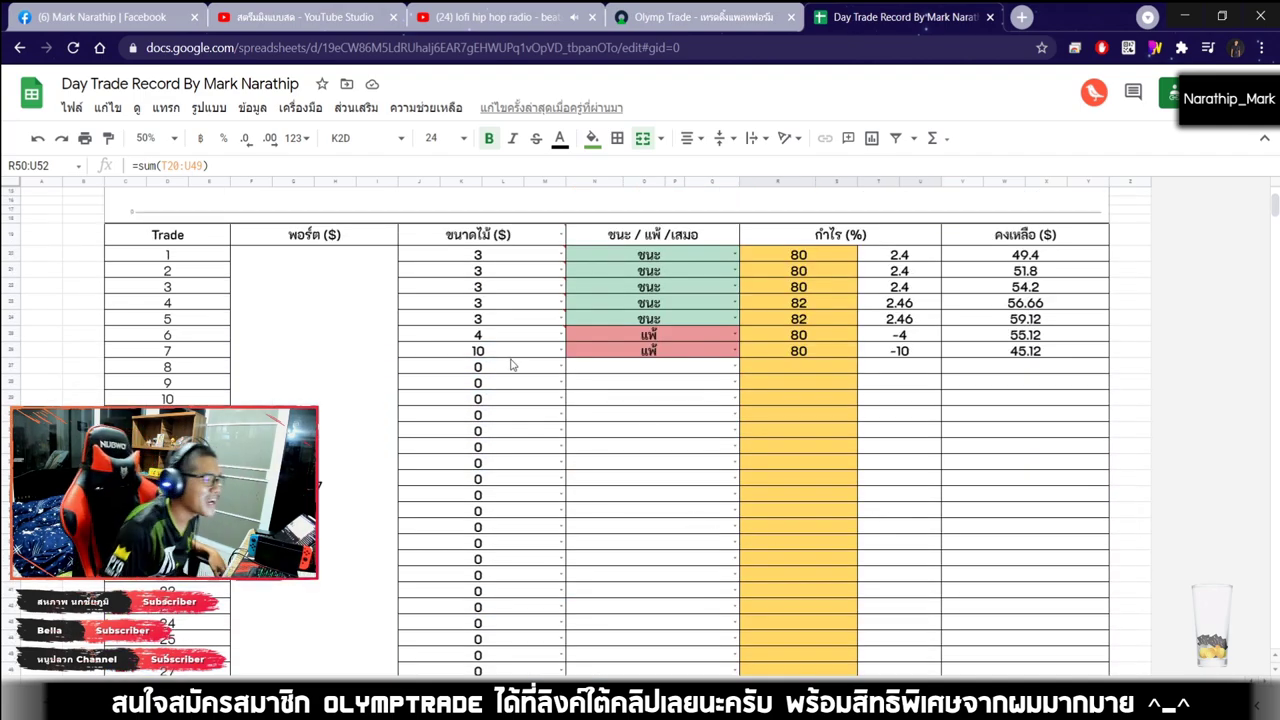
scroll(513, 370, down, 3)
scroll(1011, 531, up, 3)
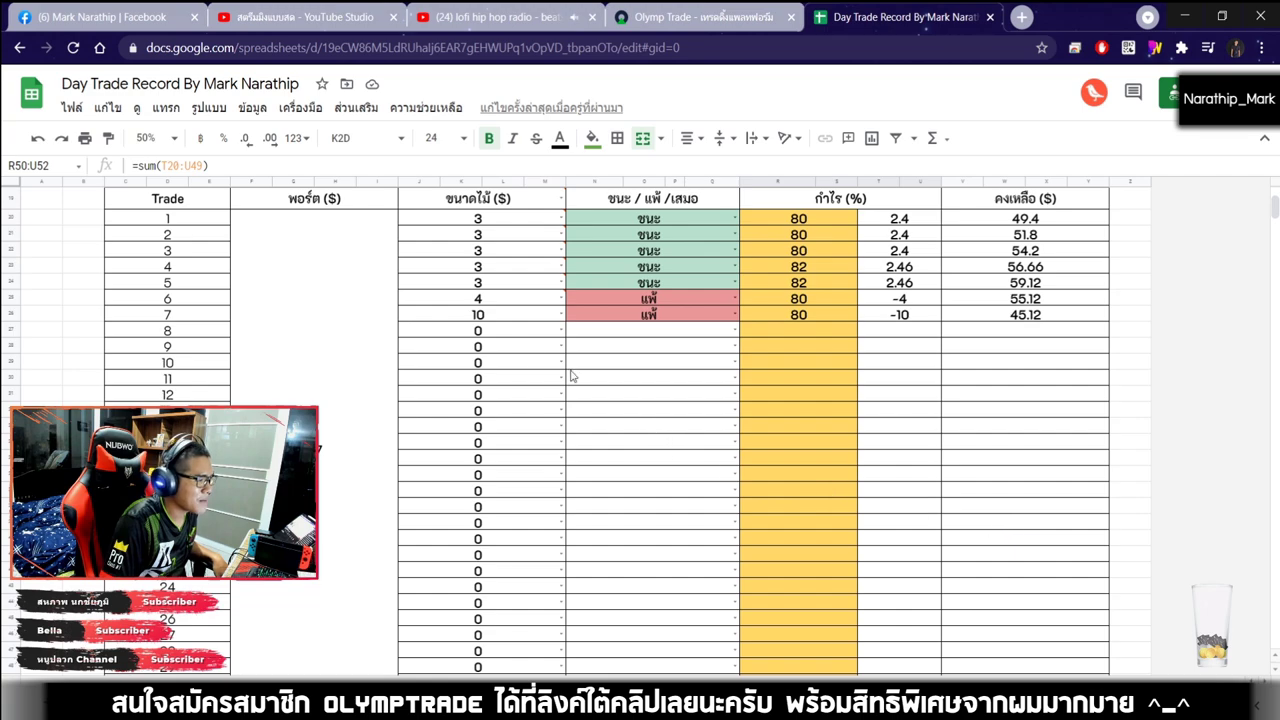
Set the trade size of trade 8 to 25 in the trade record.
click(503, 334)
scroll(829, 449, down, 3)
scroll(830, 450, up, 3)
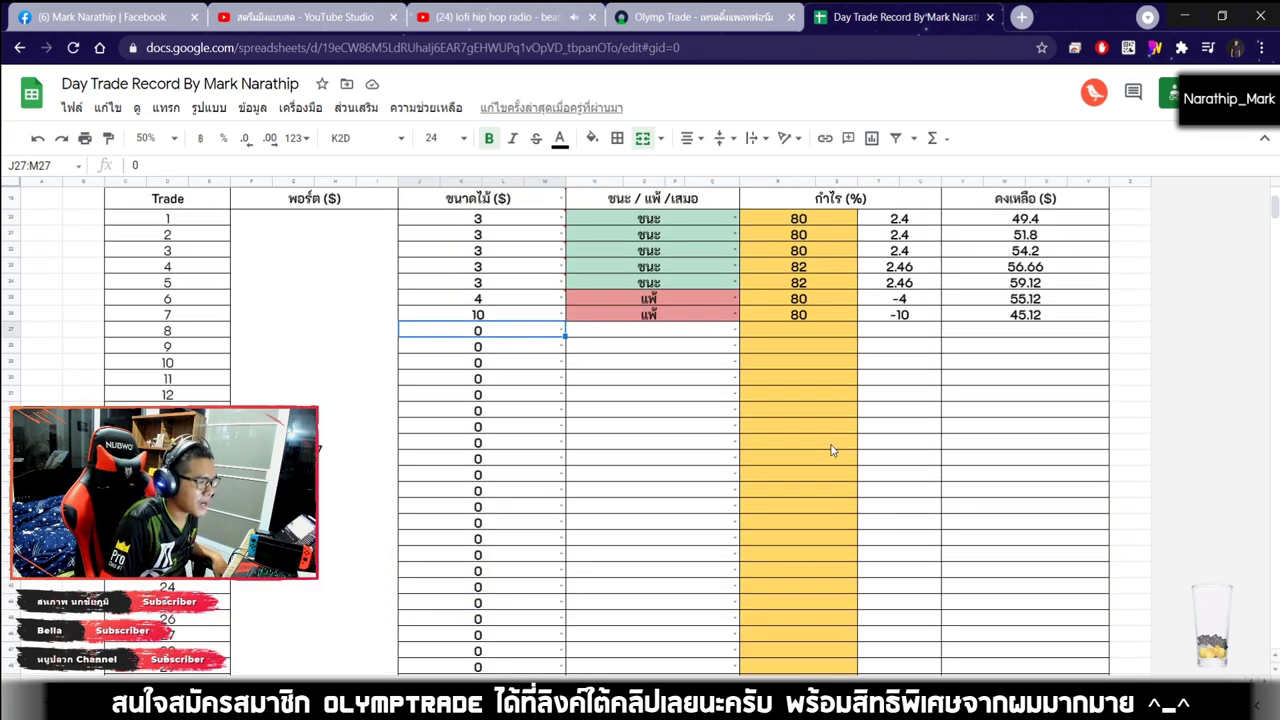
text(25)
key(Return)
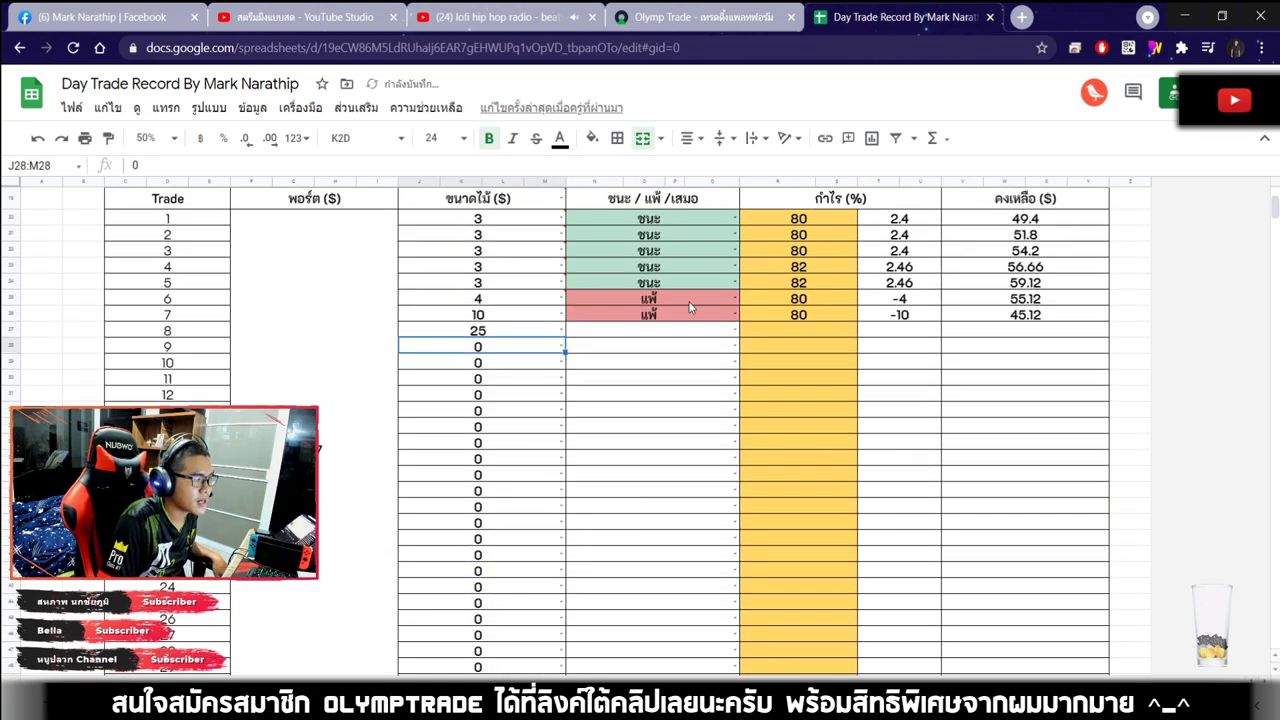
Return to Olymp Trade, set the trade amount to 25 and open the GBP USD chart.
click(700, 17)
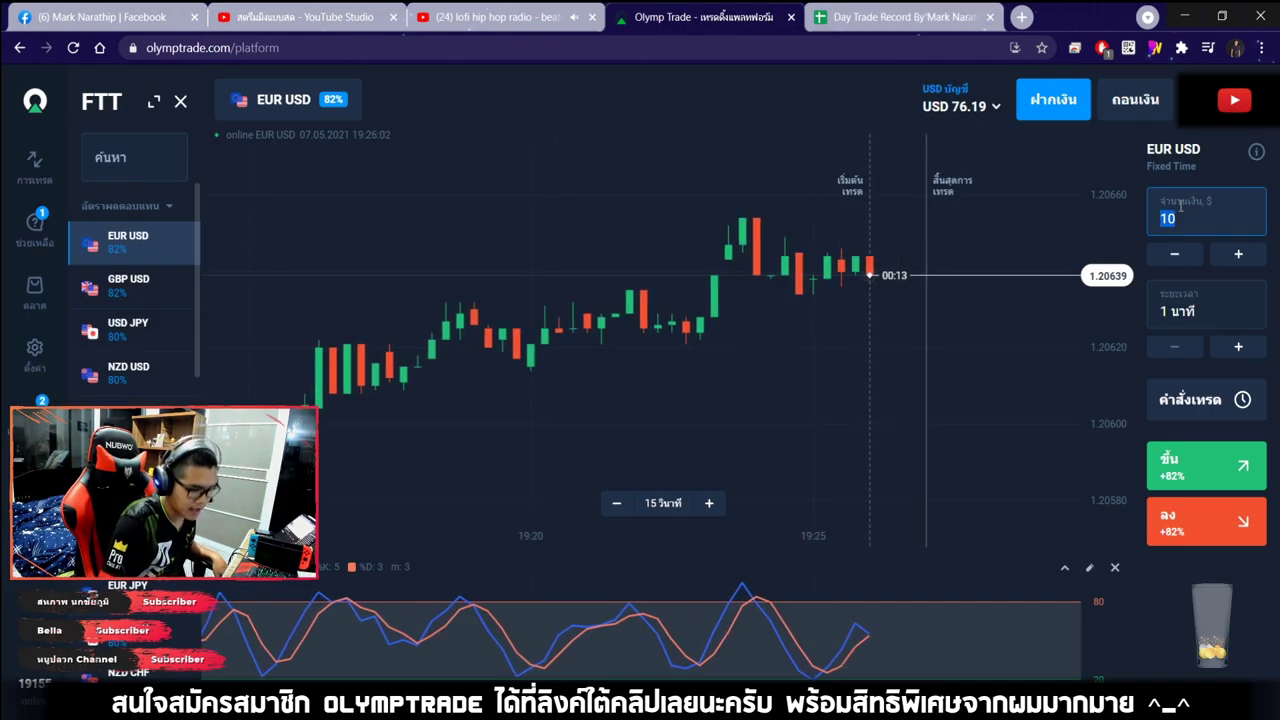
scroll(917, 324, down, 5)
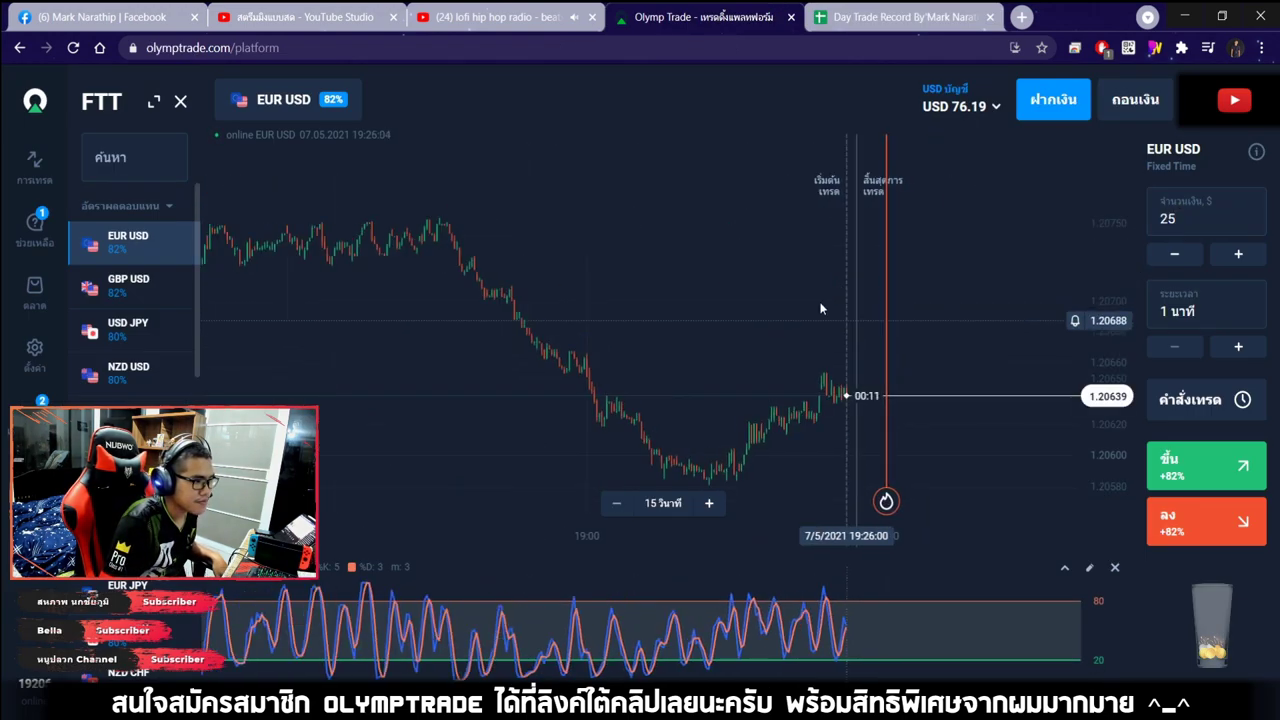
click(128, 287)
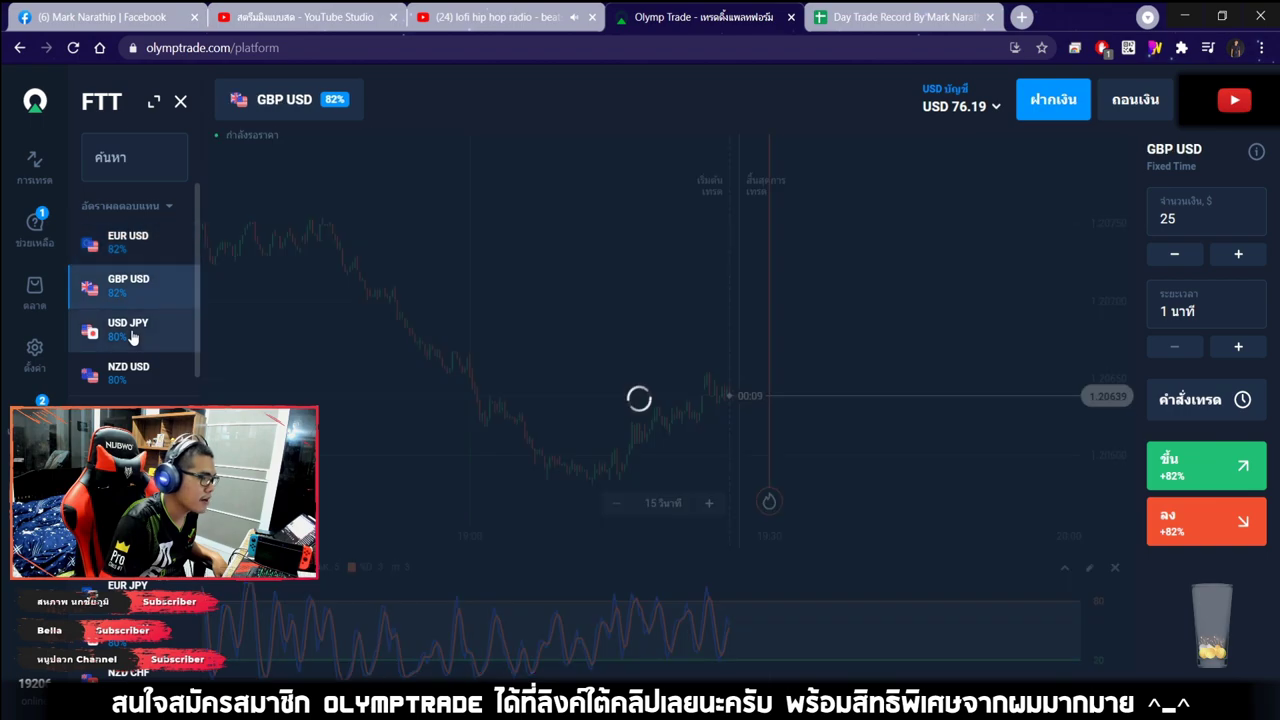
Look through the currency pairs, open the USD CAD chart and place a 1-minute up trade of 25 dollars.
click(128, 330)
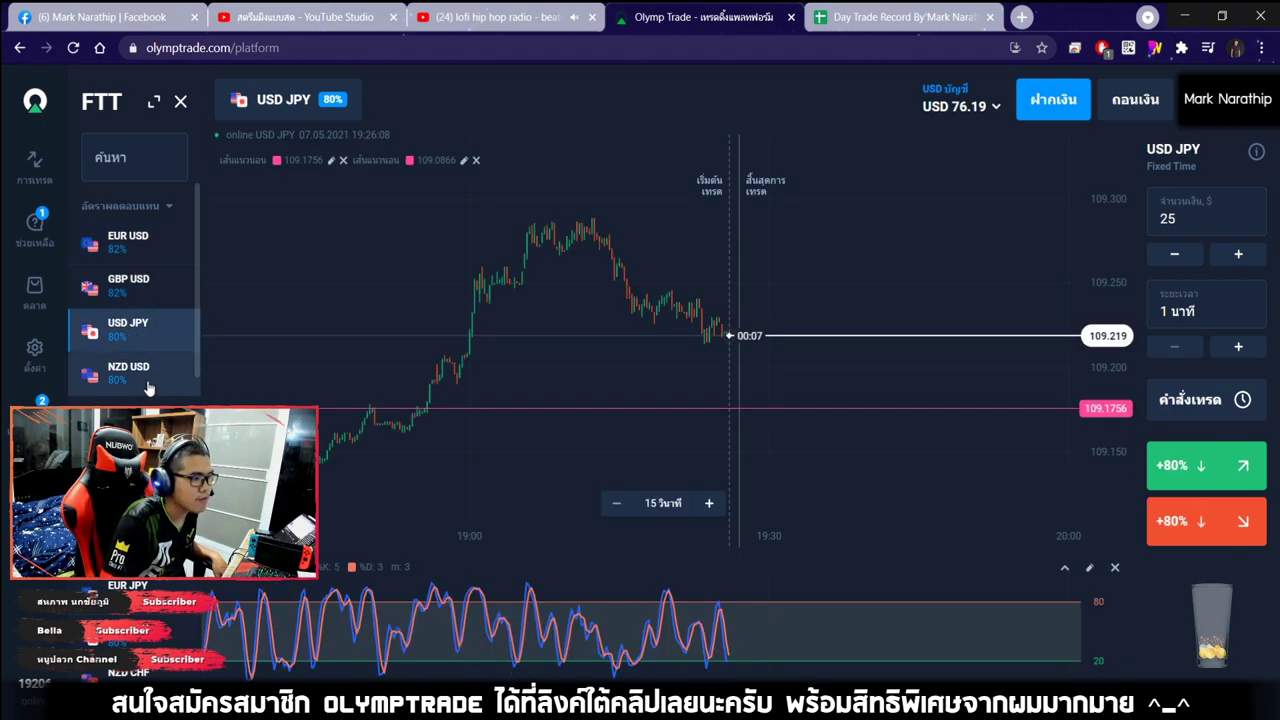
click(115, 374)
click(128, 416)
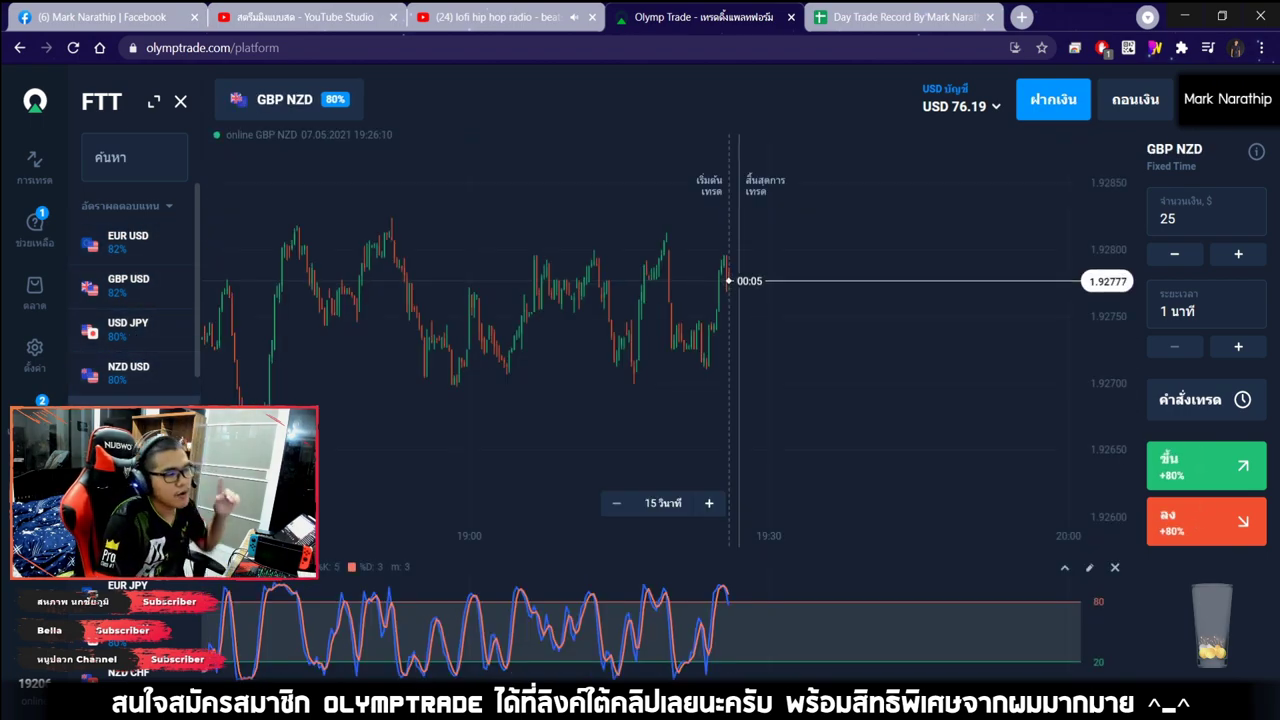
click(128, 460)
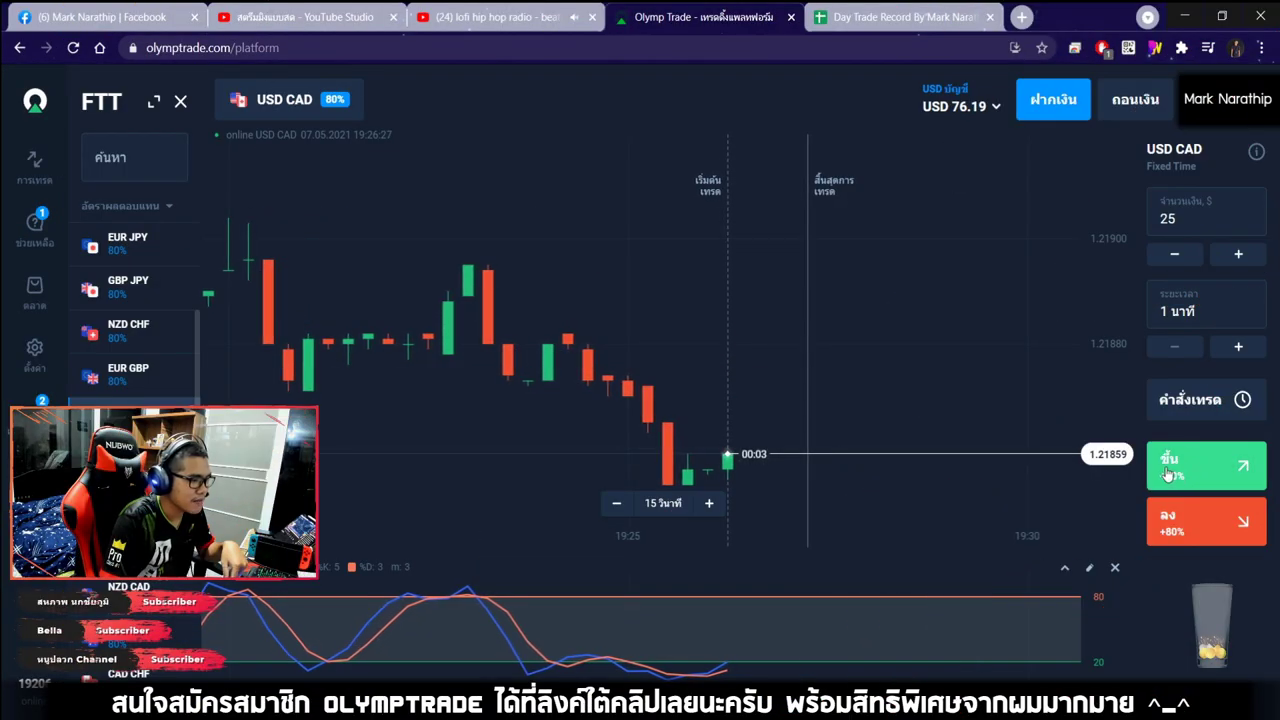
click(1166, 465)
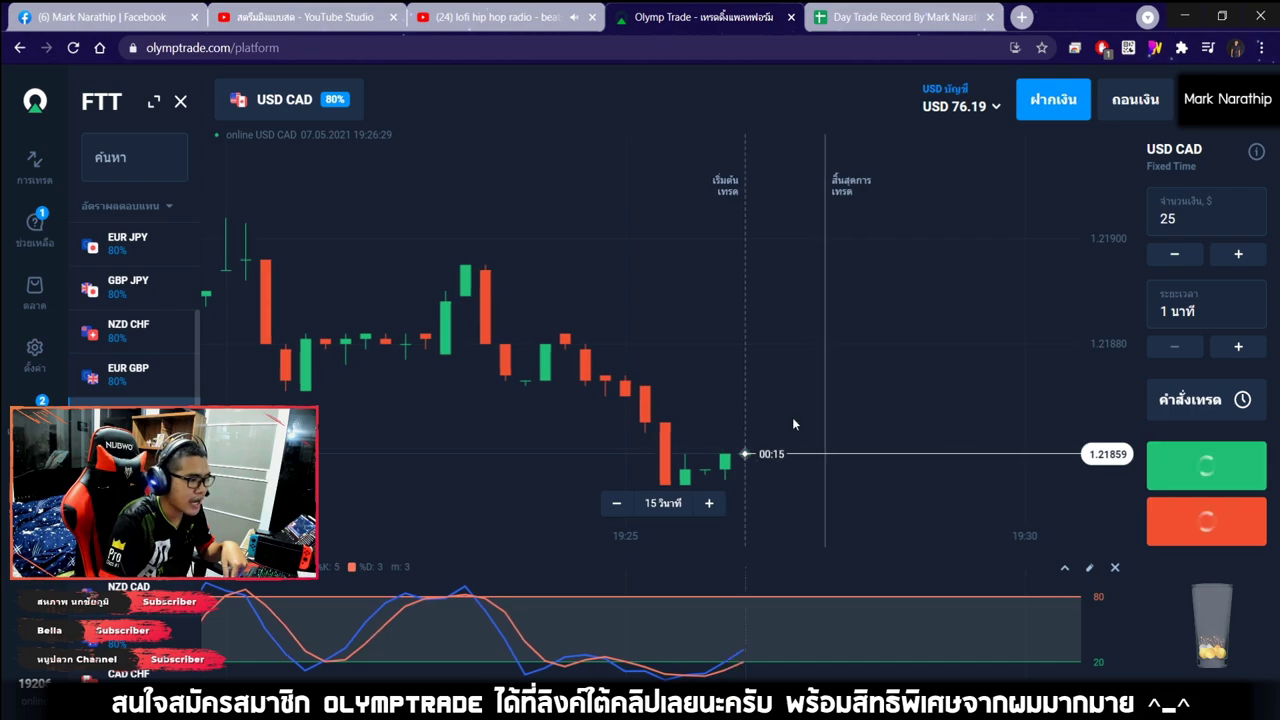
Draw a freehand upward arrow under the overall USD CAD trend to explain the entry, and clear the drawing.
scroll(884, 330, up, 2)
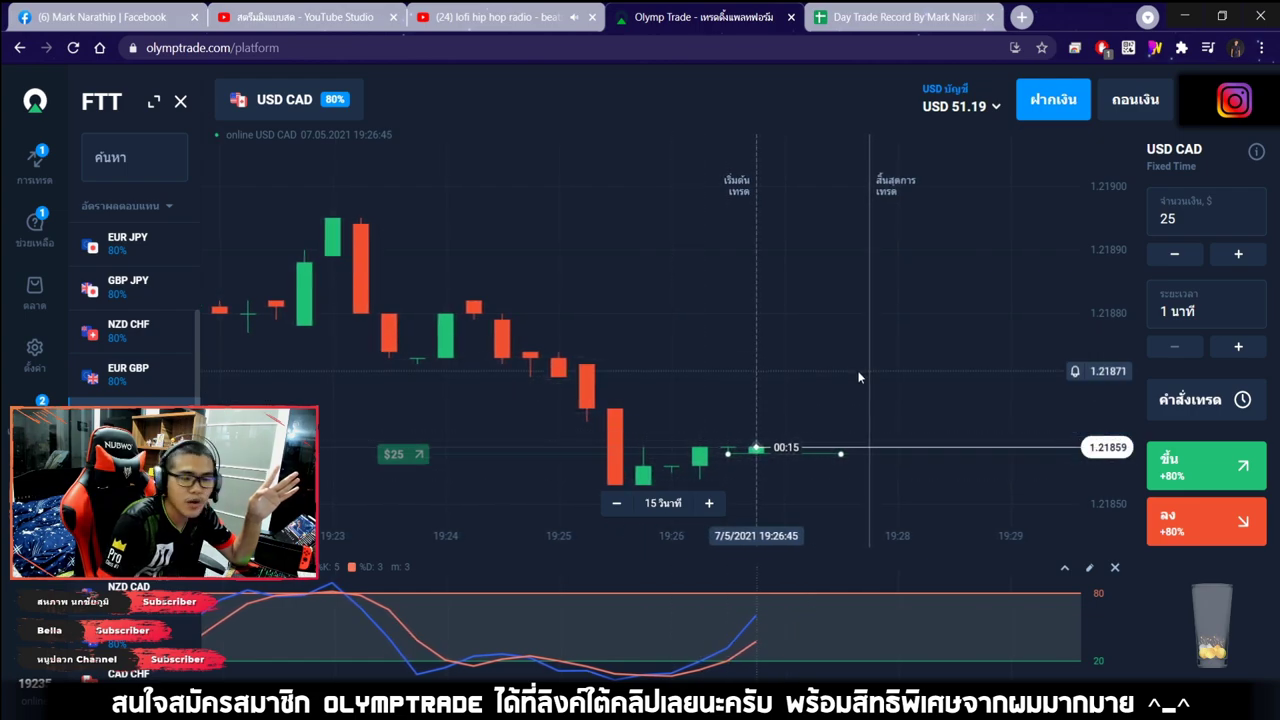
scroll(913, 432, up, 3)
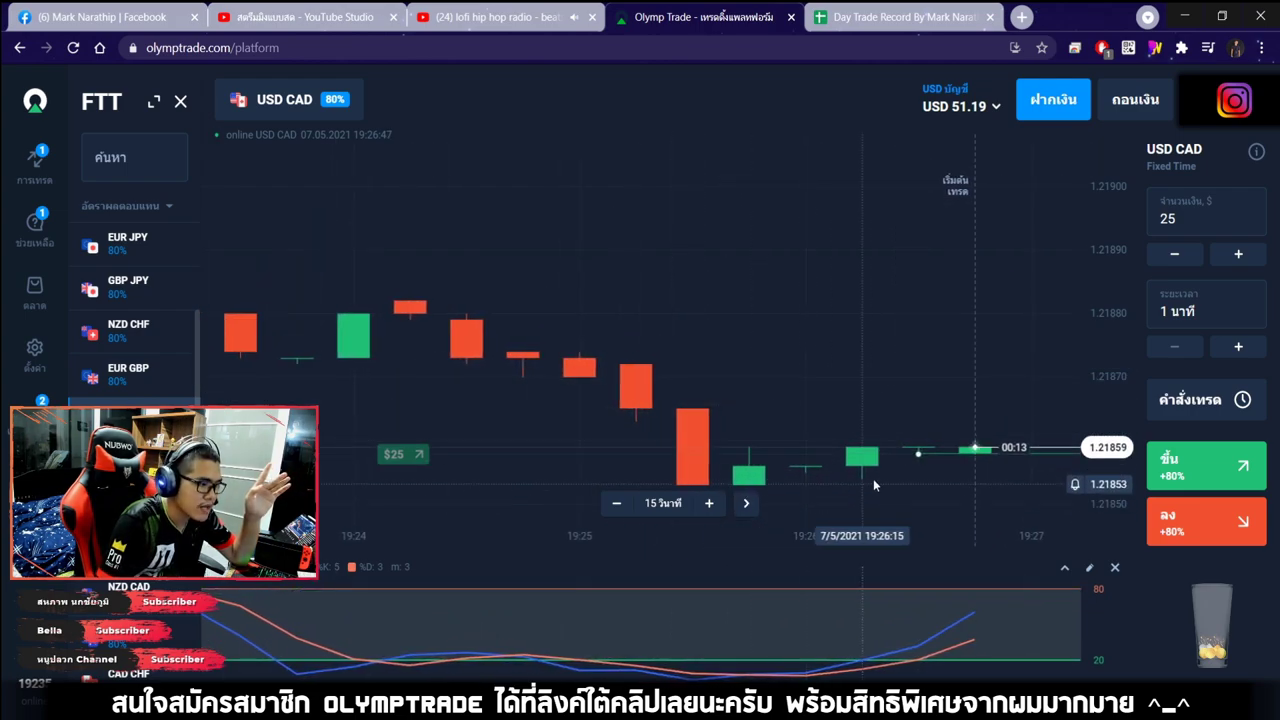
scroll(855, 372, down, 2)
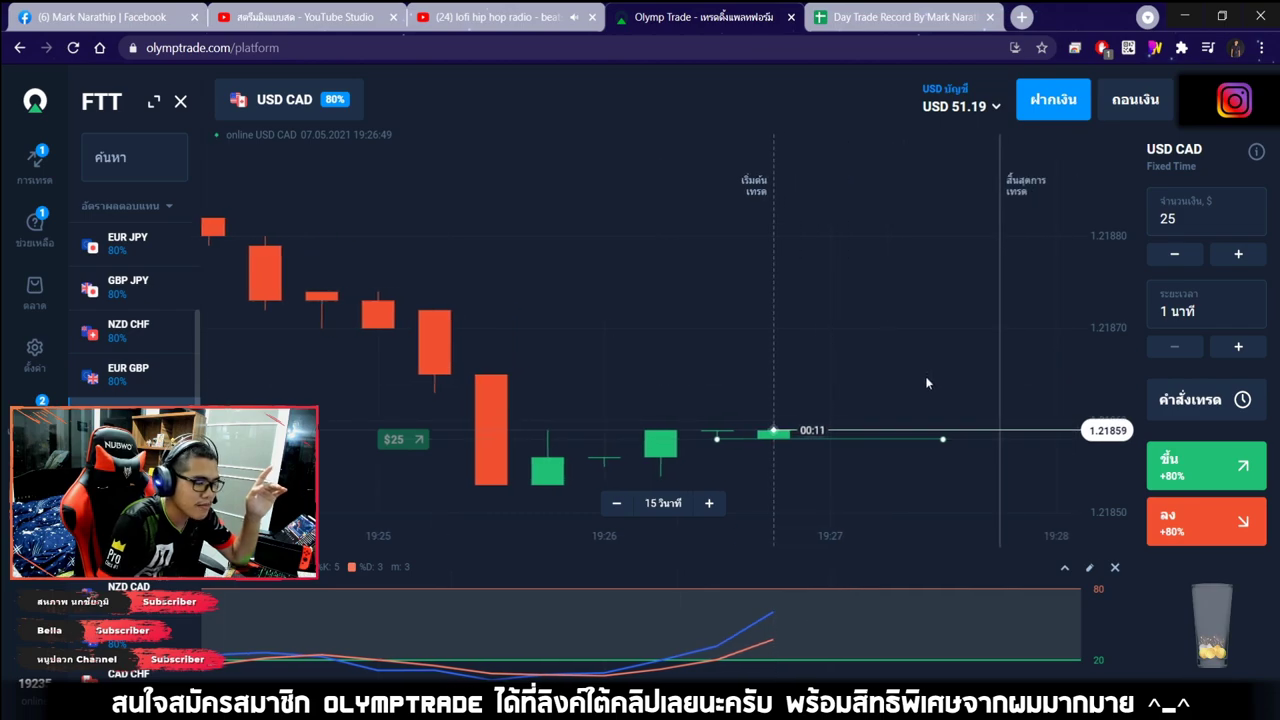
scroll(872, 341, down, 5)
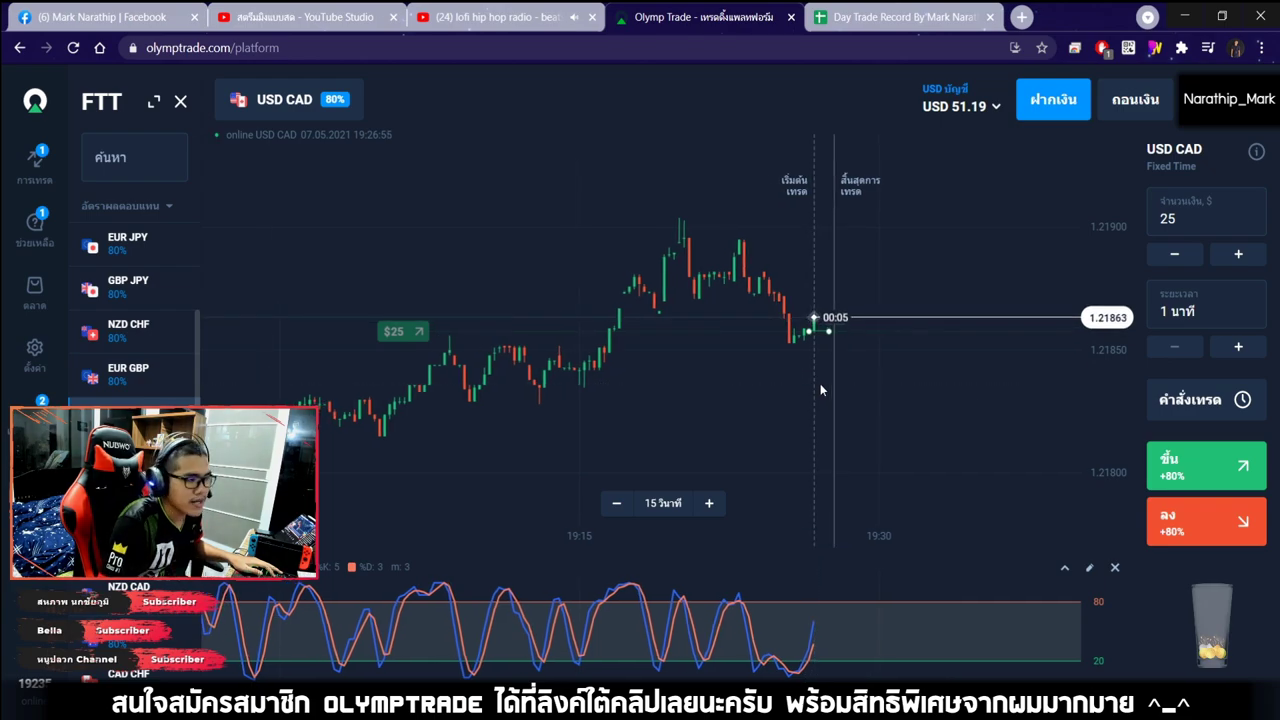
scroll(841, 367, down, 3)
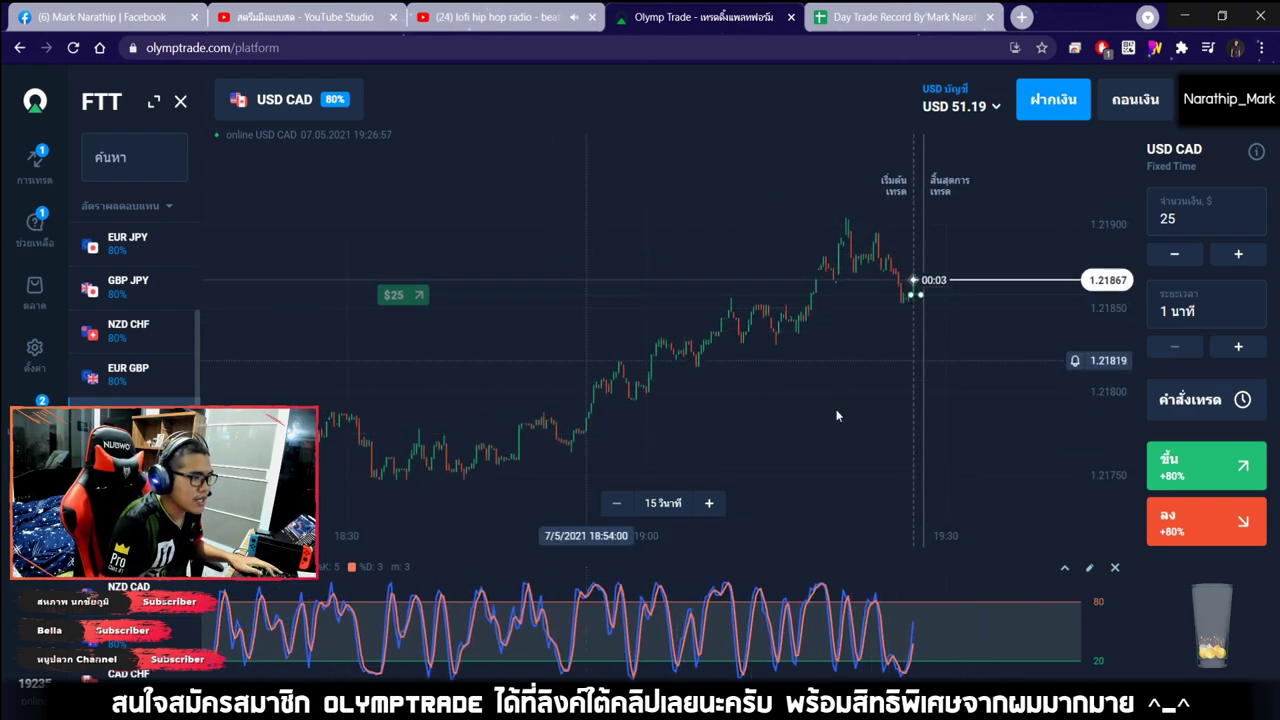
click(1155, 47)
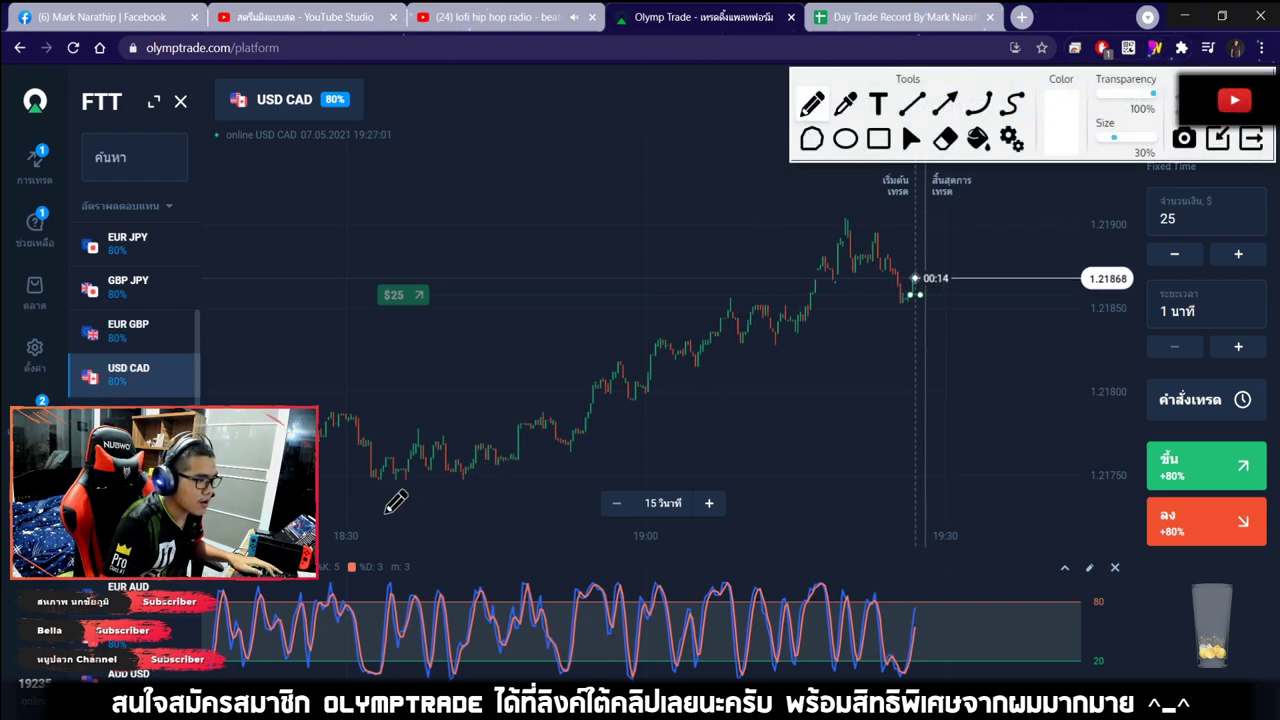
drag(386, 511, 880, 331)
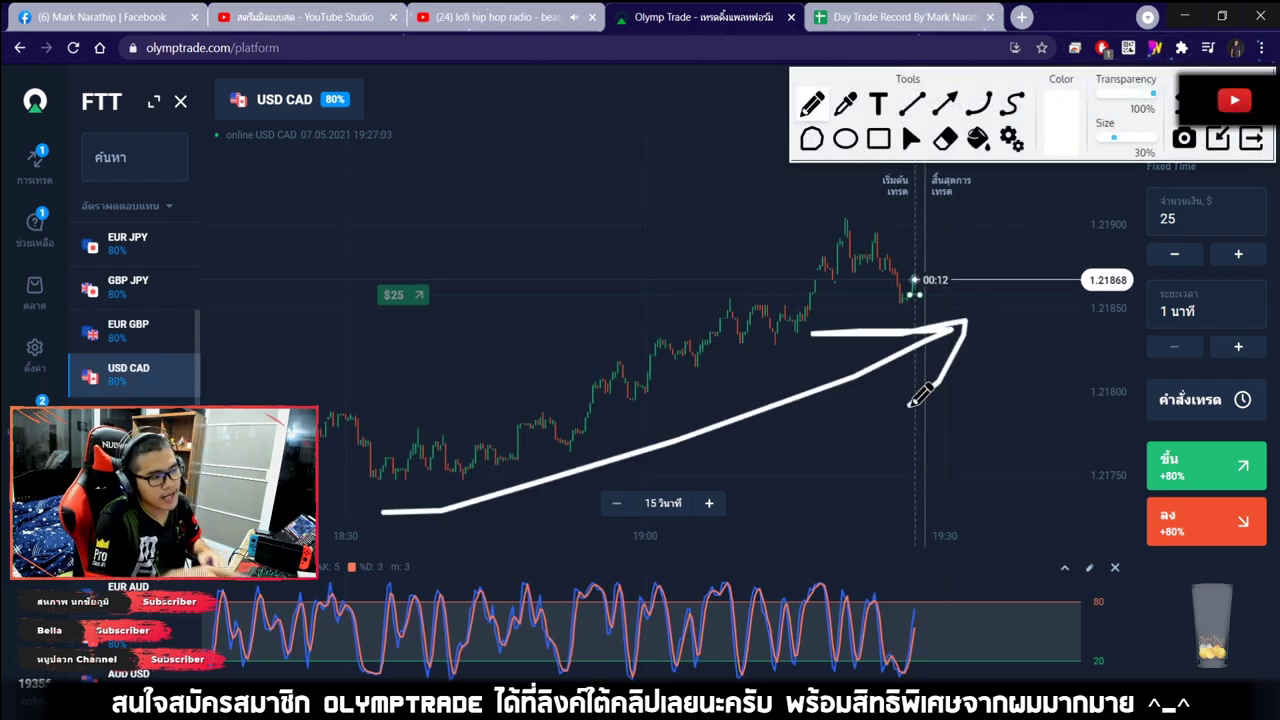
click(913, 140)
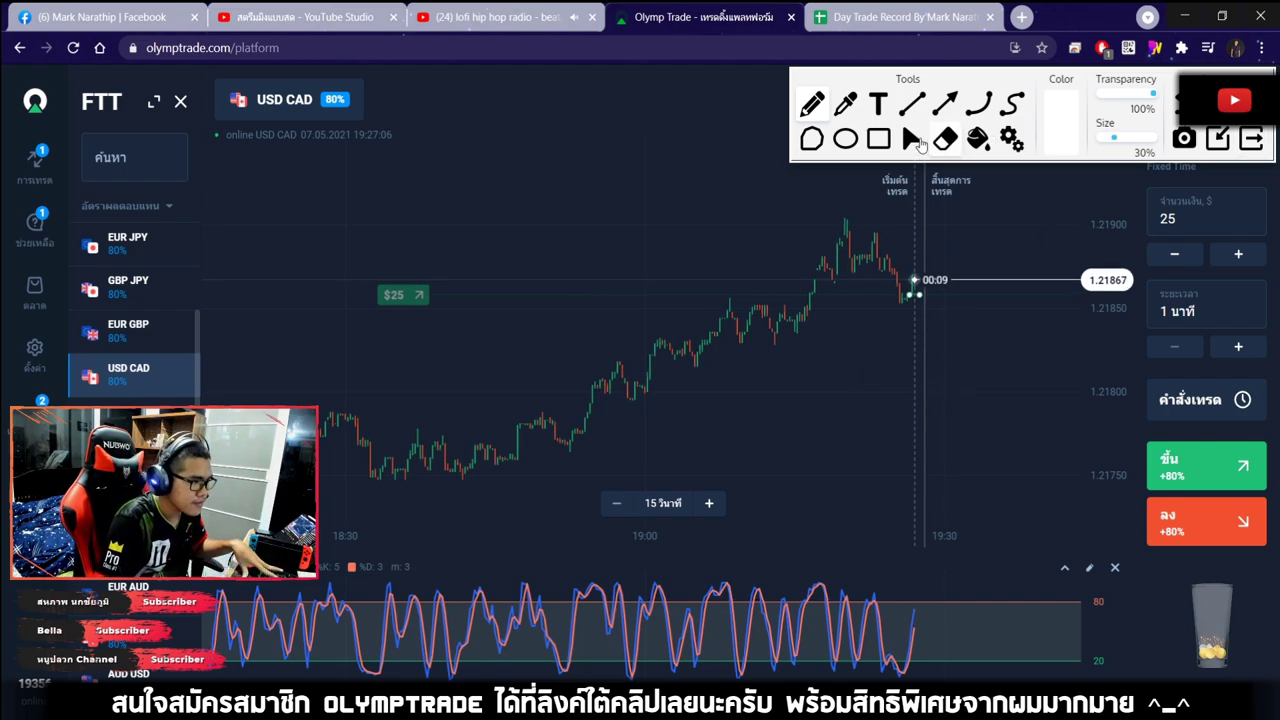
Mark the short-term drop, the larger rise and the stochastic turn near 20 with freehand strokes, and close the drawing tool.
scroll(952, 290, up, 5)
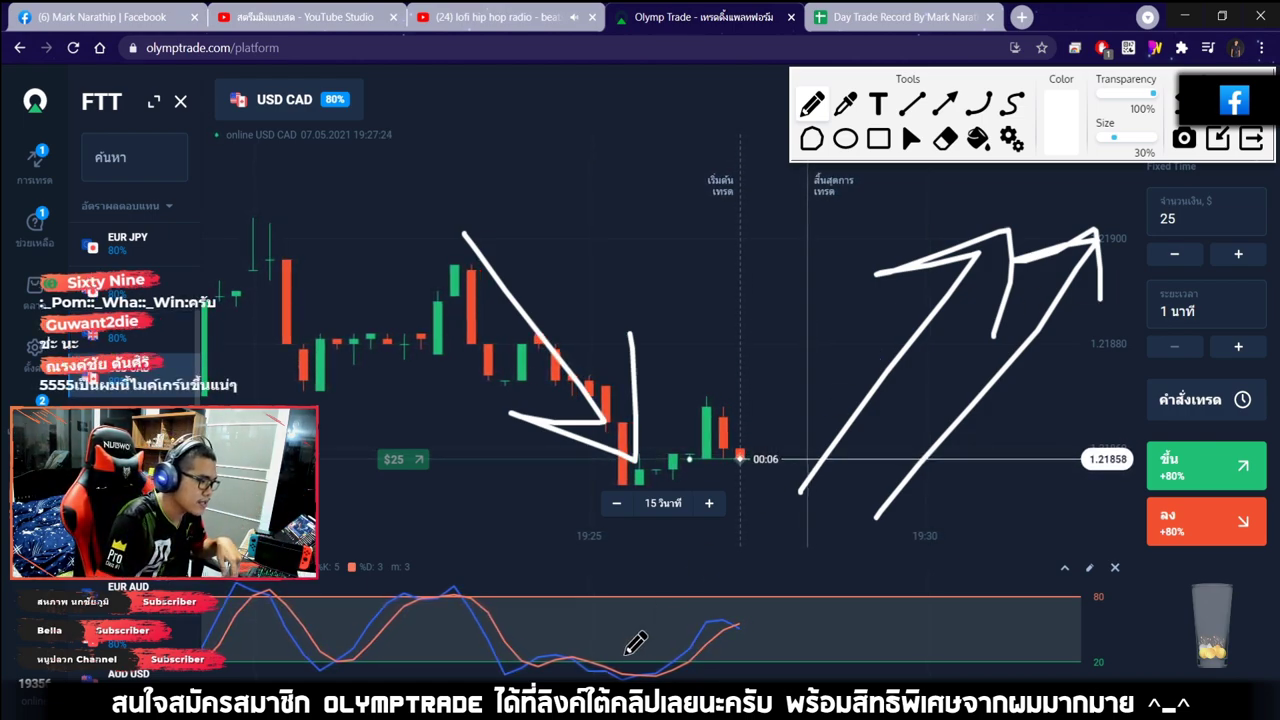
drag(634, 643, 685, 675)
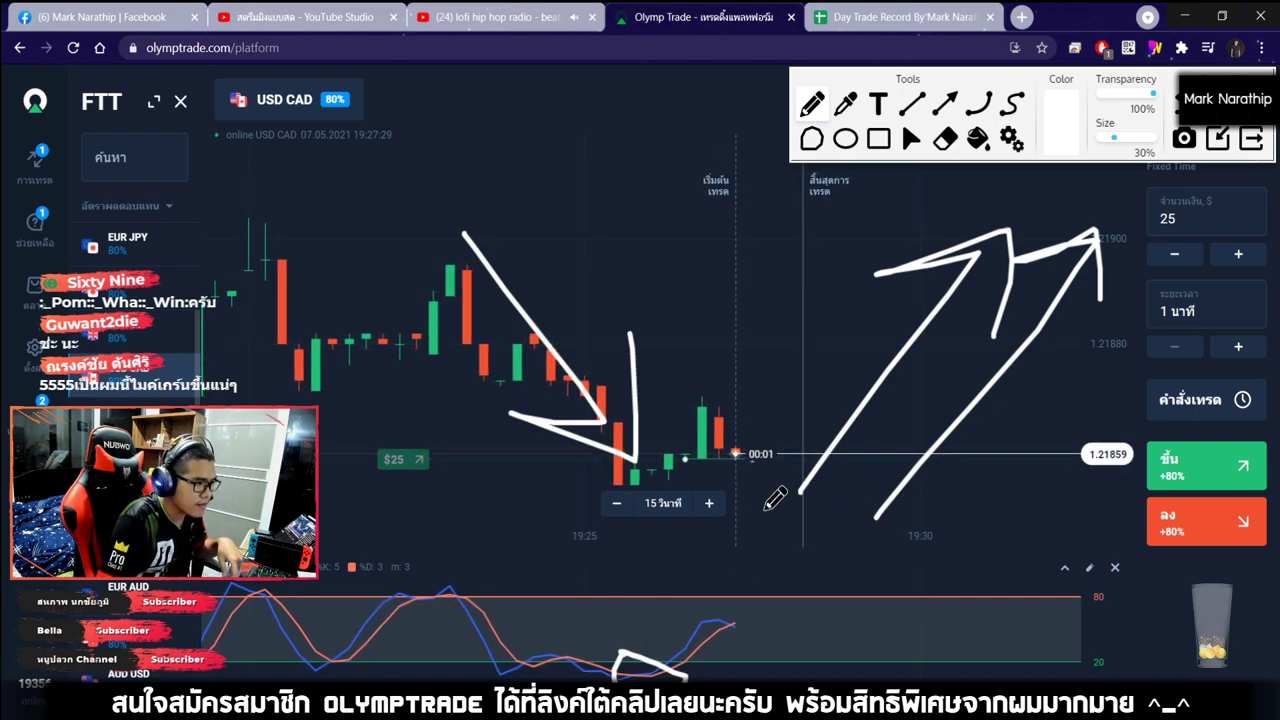
mouse_move(578, 503)
mouse_down()
mouse_move(765, 488)
mouse_move(885, 360)
mouse_up()
click(1251, 138)
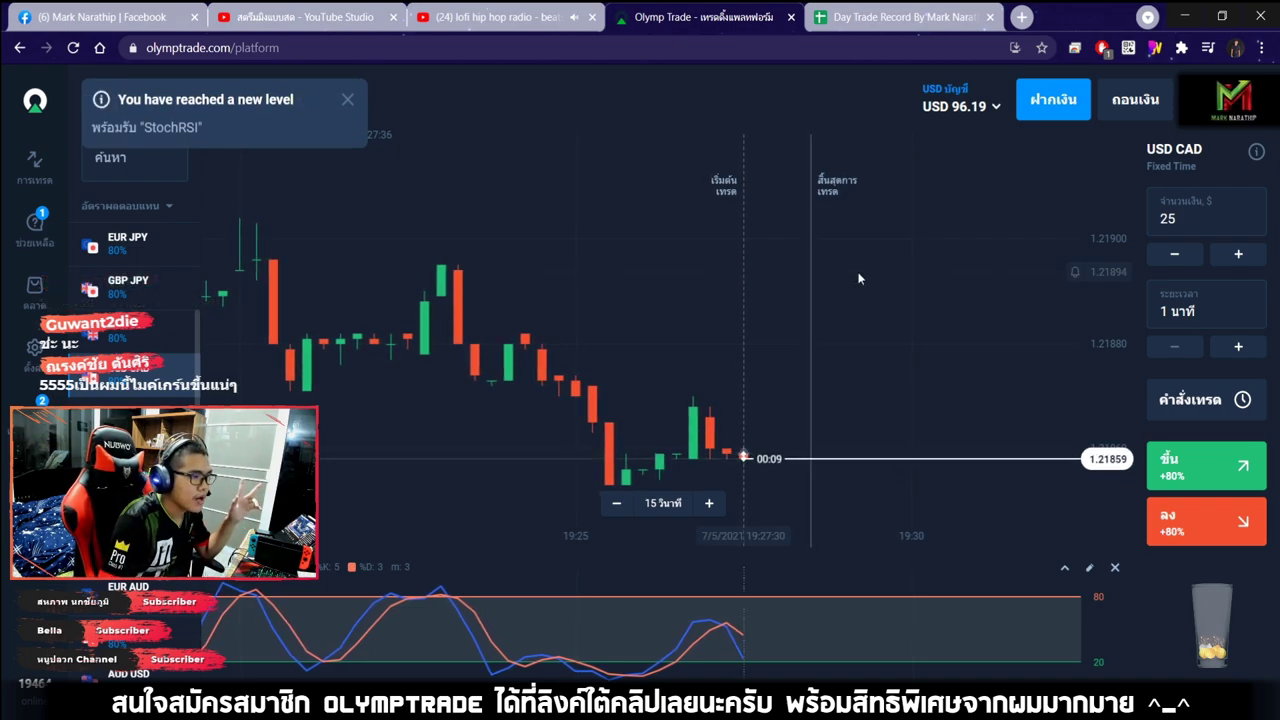
Dismiss the notifications, check the USD CAD result in the list of closed trades (ได้ถูกปิด) and close the list.
click(348, 100)
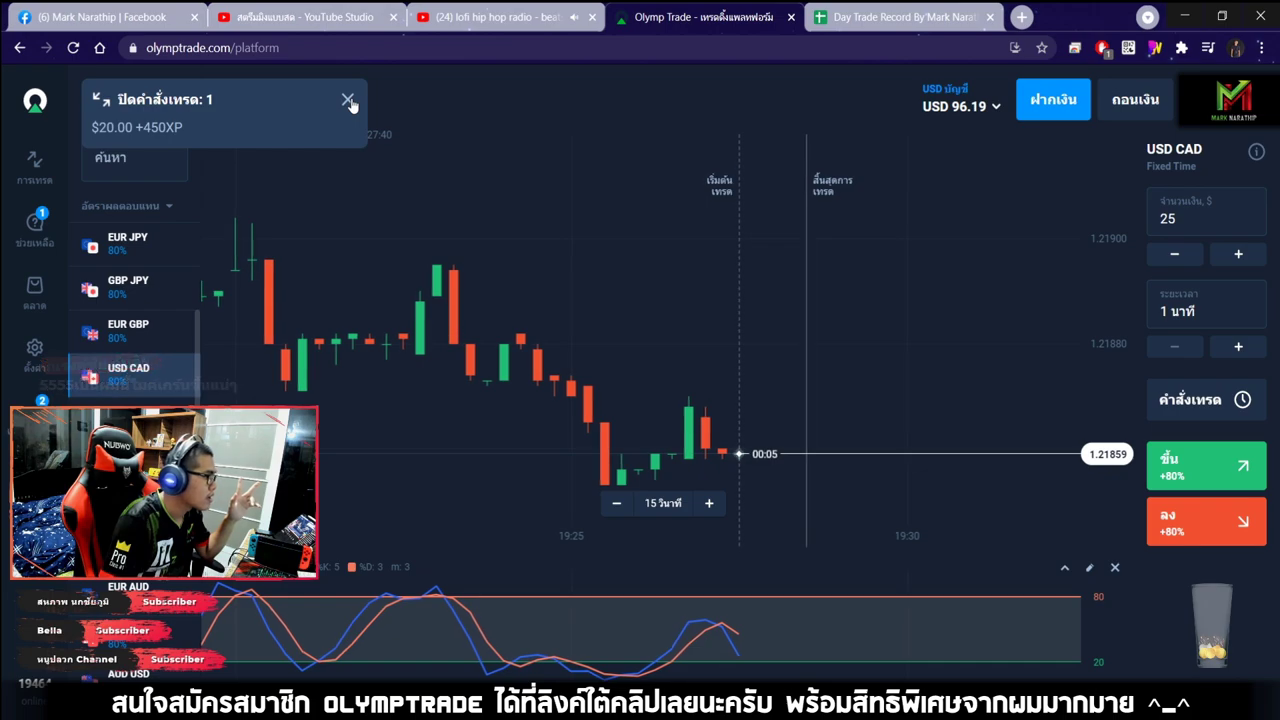
click(350, 100)
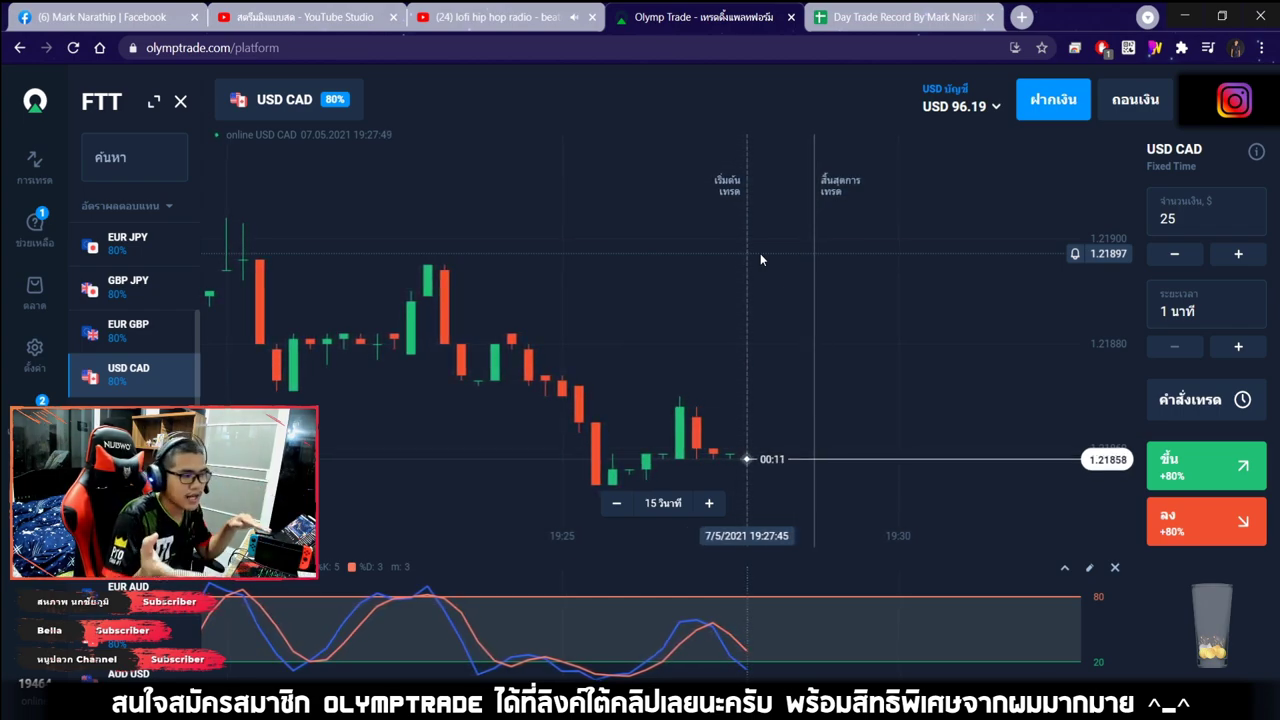
scroll(776, 290, up, 2)
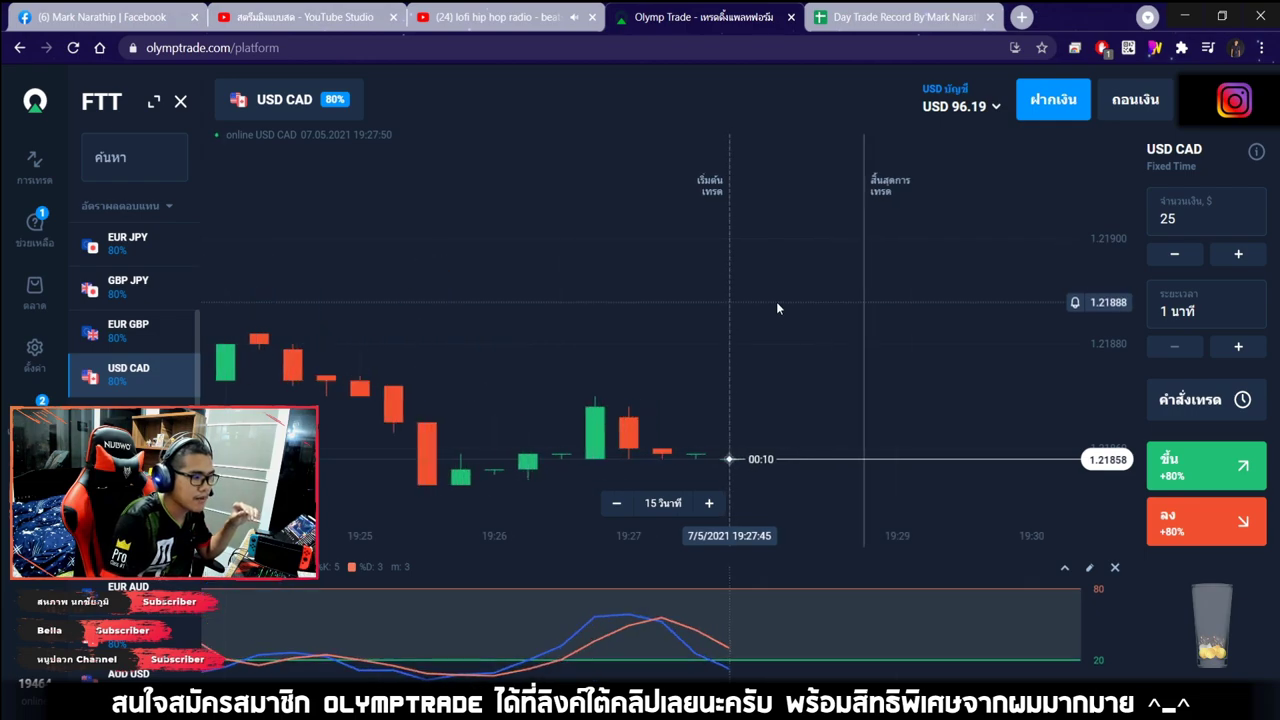
click(34, 165)
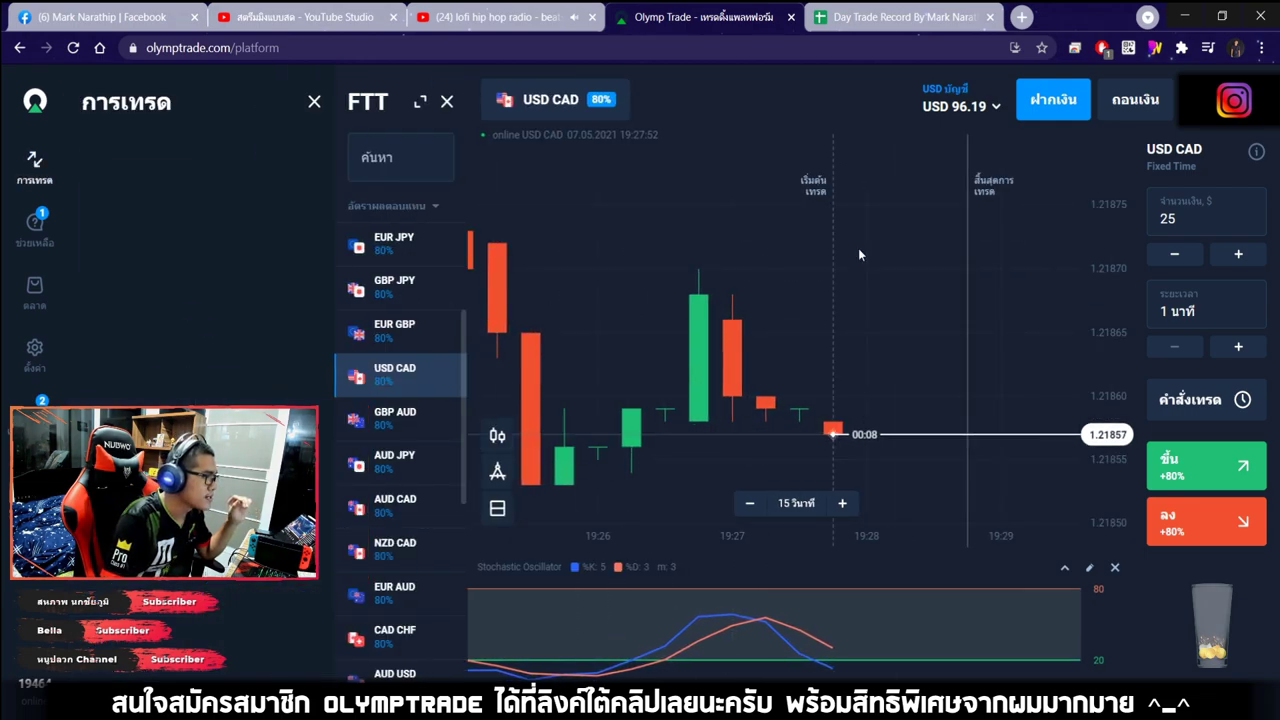
click(226, 150)
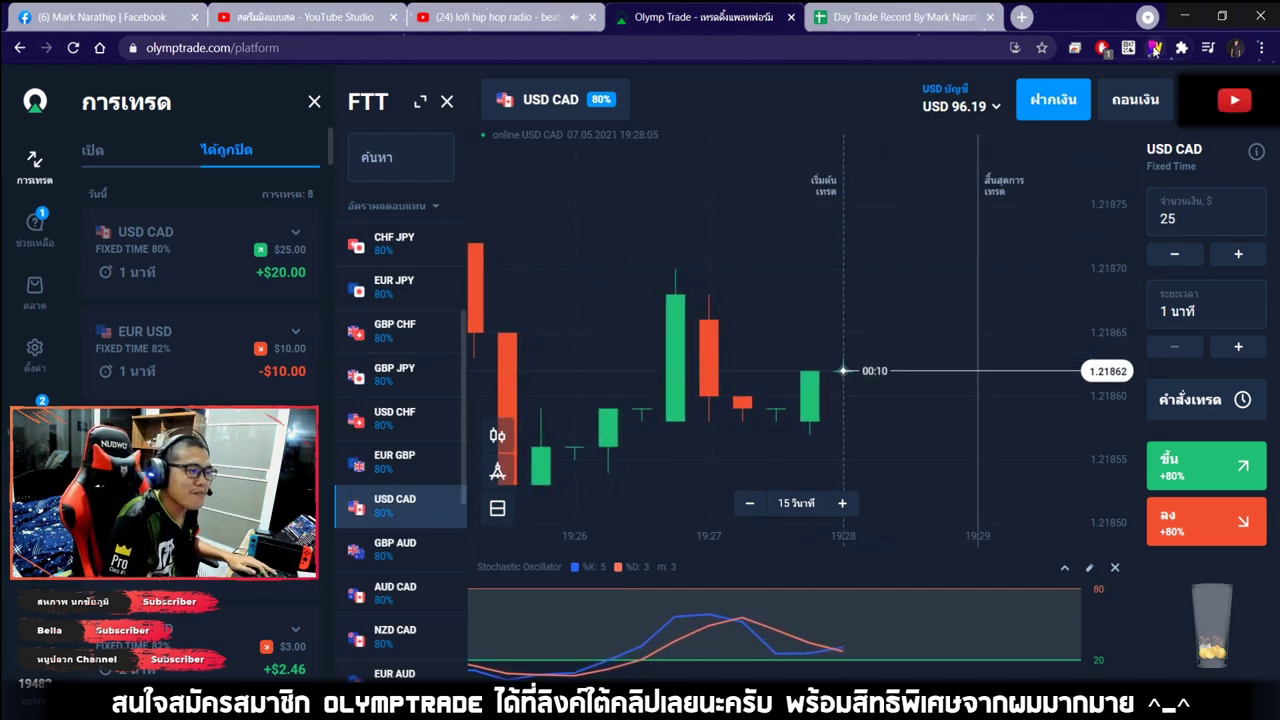
key(ctrl+shift+d)
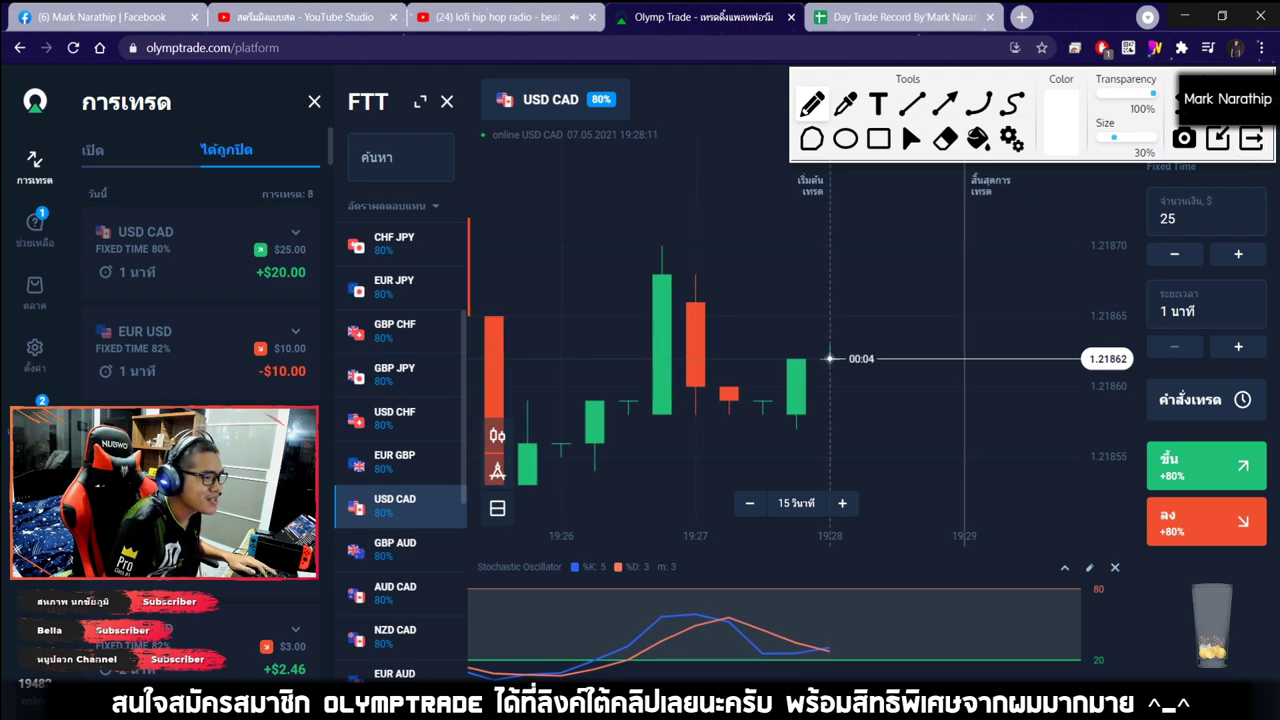
click(1251, 139)
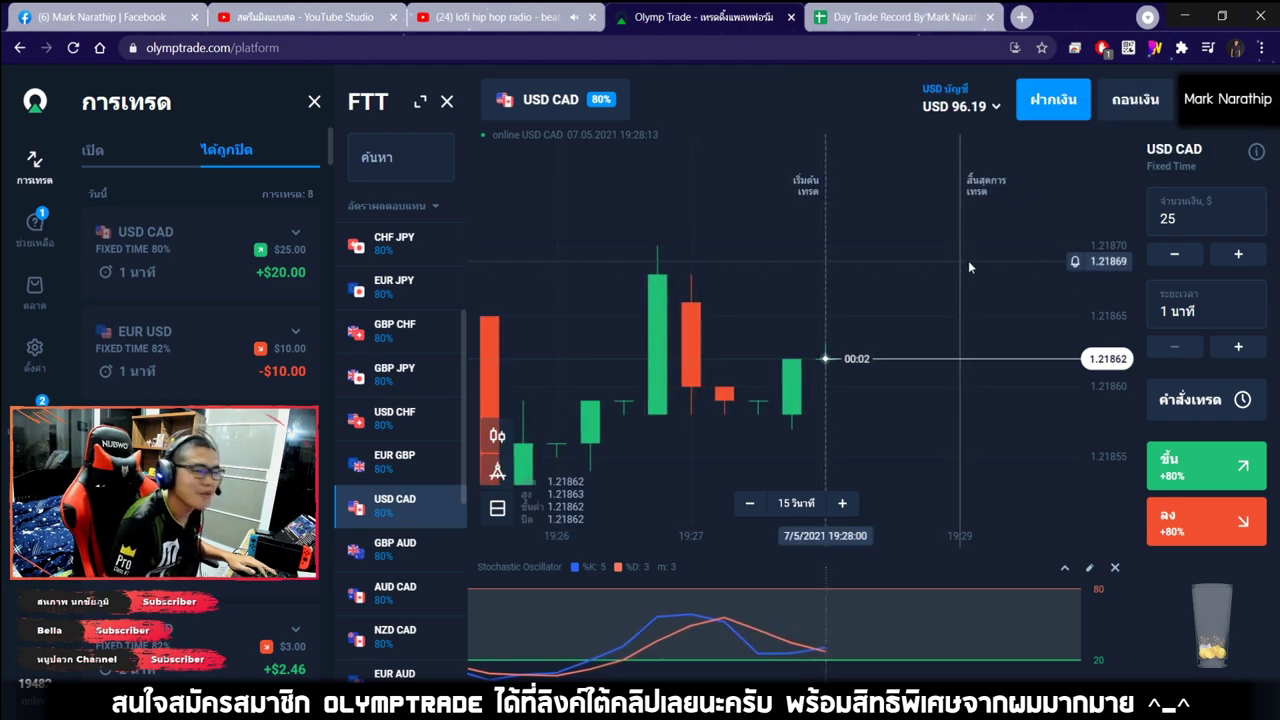
click(315, 104)
Switch to the trade record spreadsheet and record trade 8 as a win (ชนะ) with a profit rate of 80.
key(ctrl+Tab)
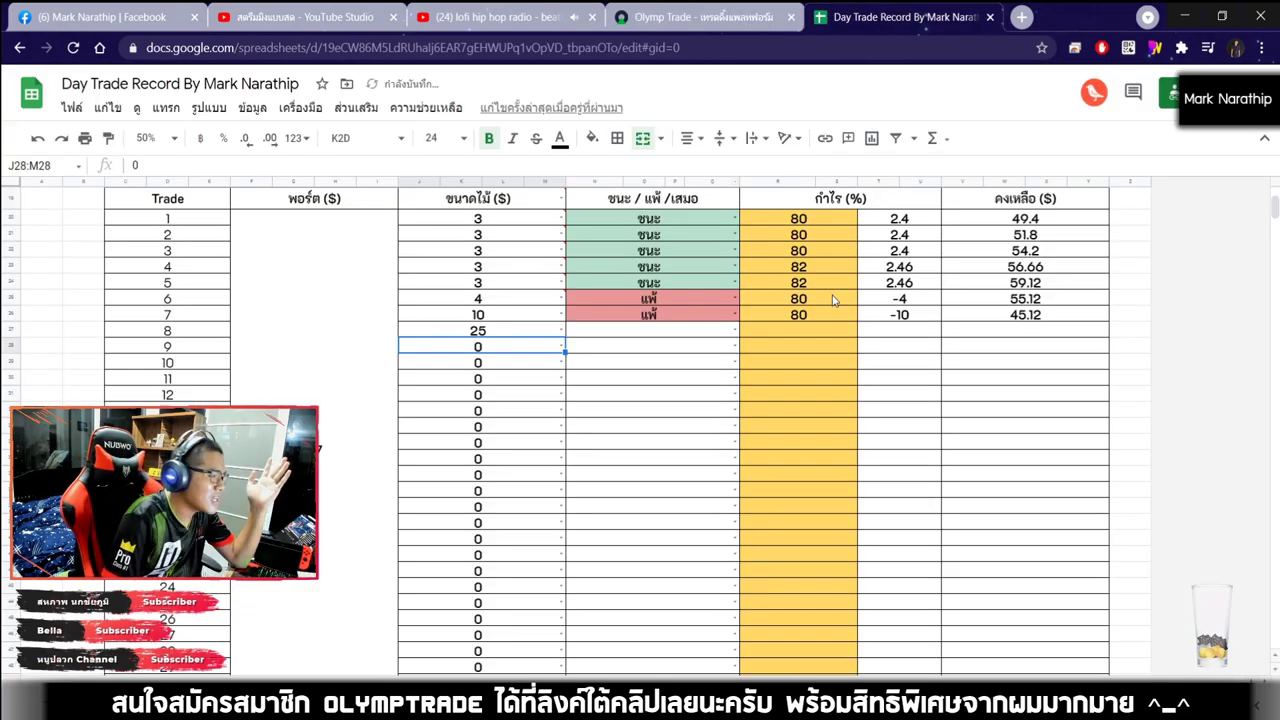
scroll(834, 298, down, 5)
scroll(834, 298, up, 5)
click(673, 350)
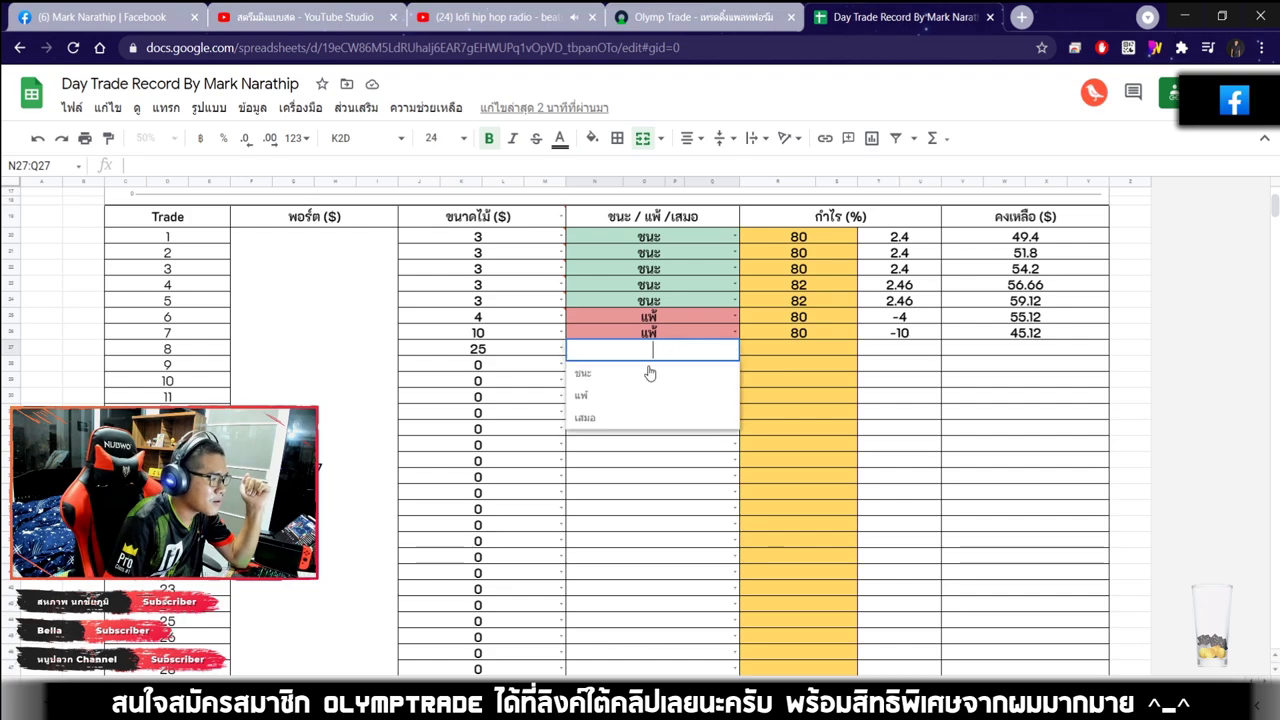
click(811, 349)
click(667, 352)
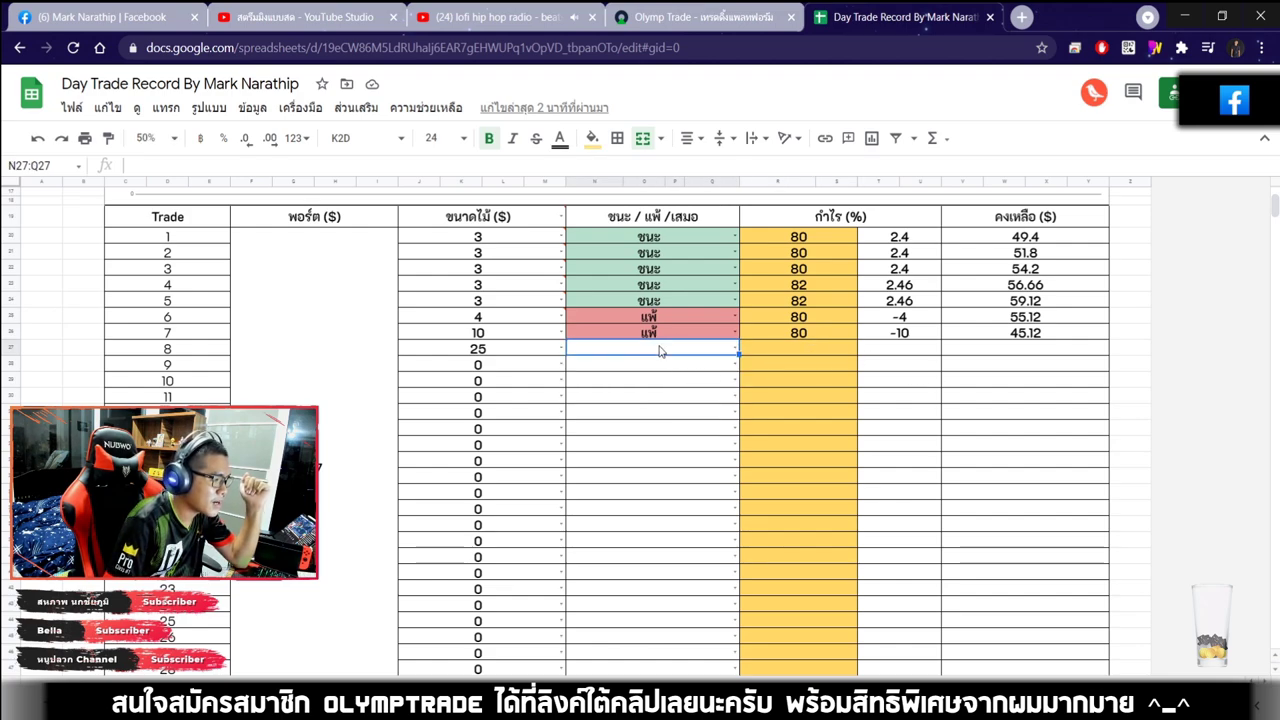
click(590, 382)
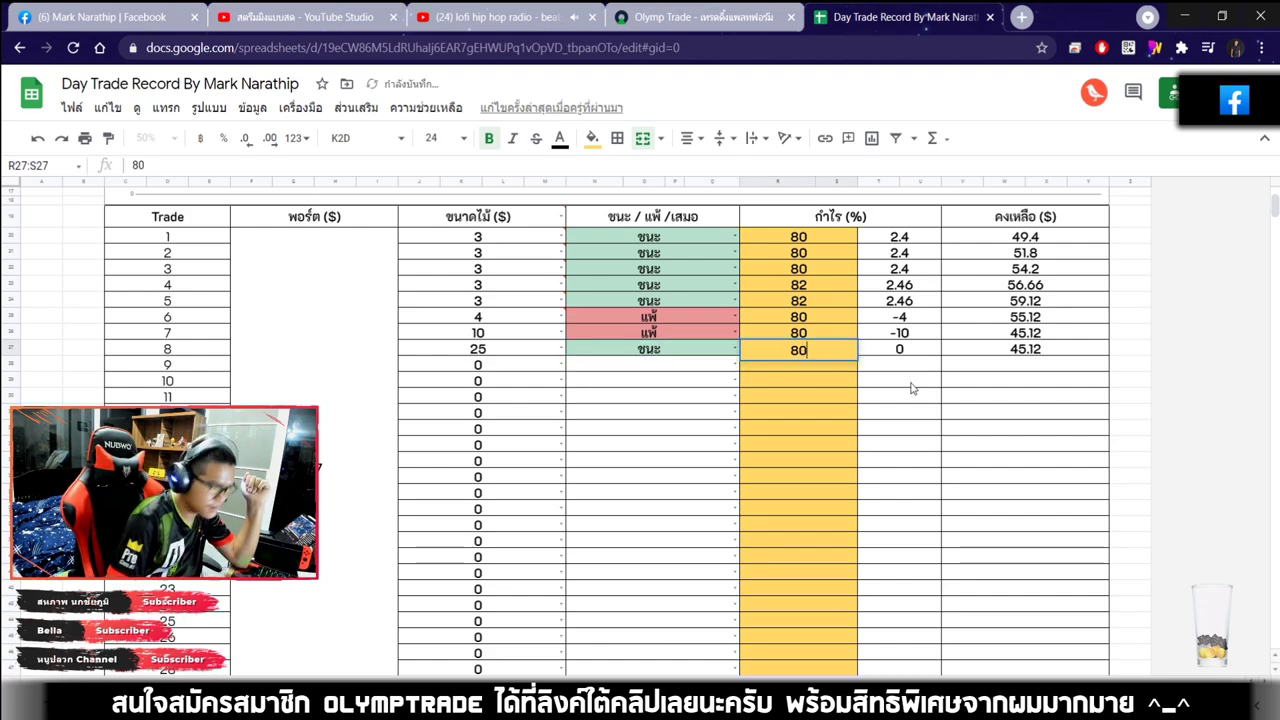
right_click(823, 353)
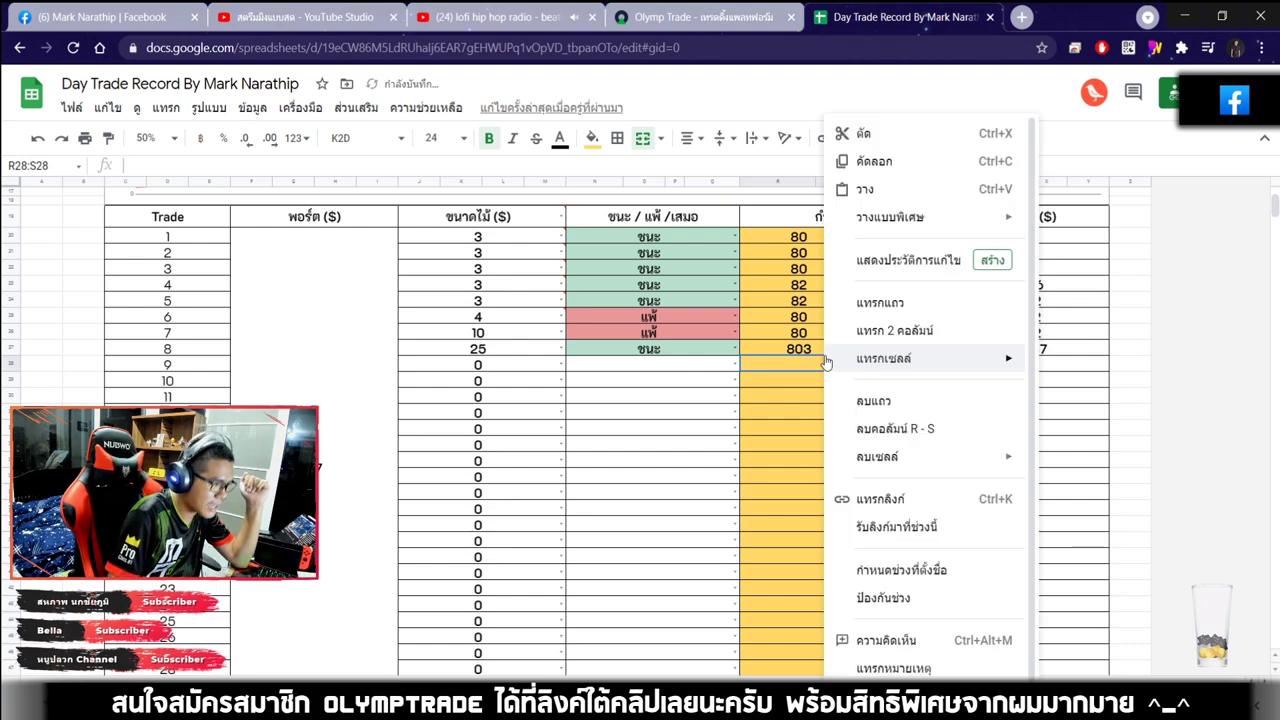
click(882, 376)
text(80)
key(Return)
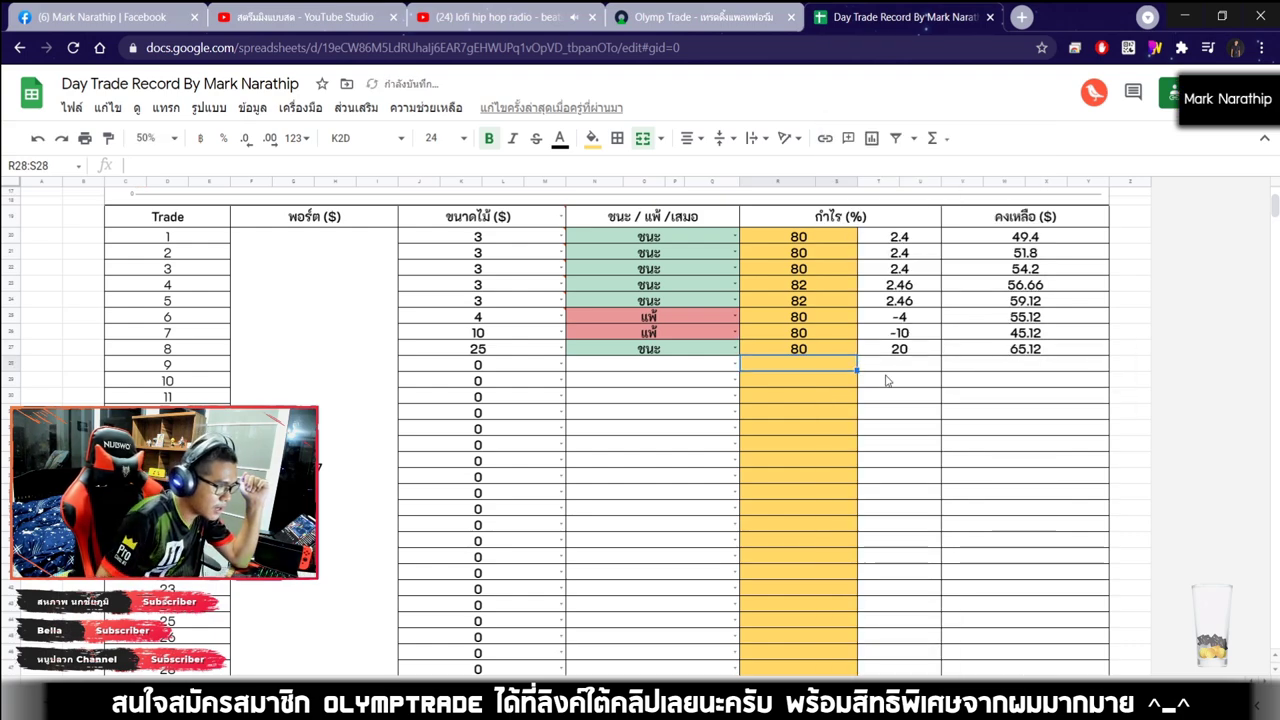
Review the profit total in the summary row below the 30 trade rows.
right_click(886, 380)
click(815, 396)
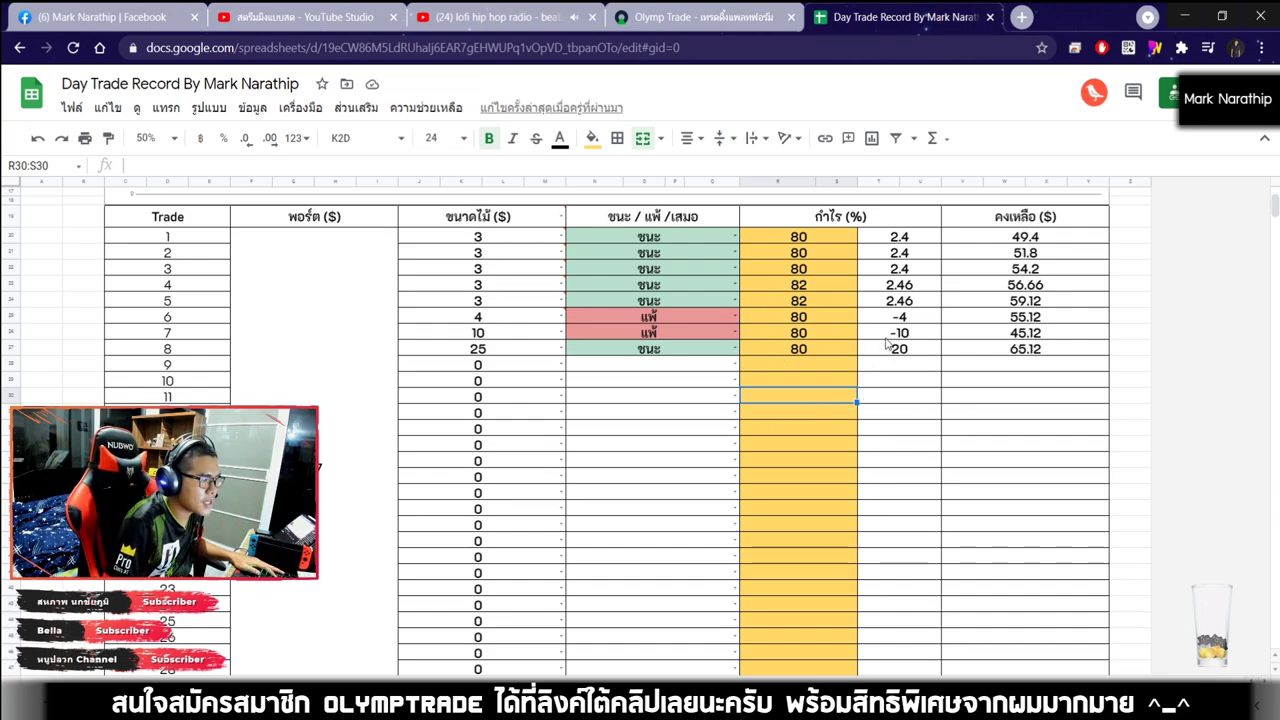
scroll(886, 343, down, 5)
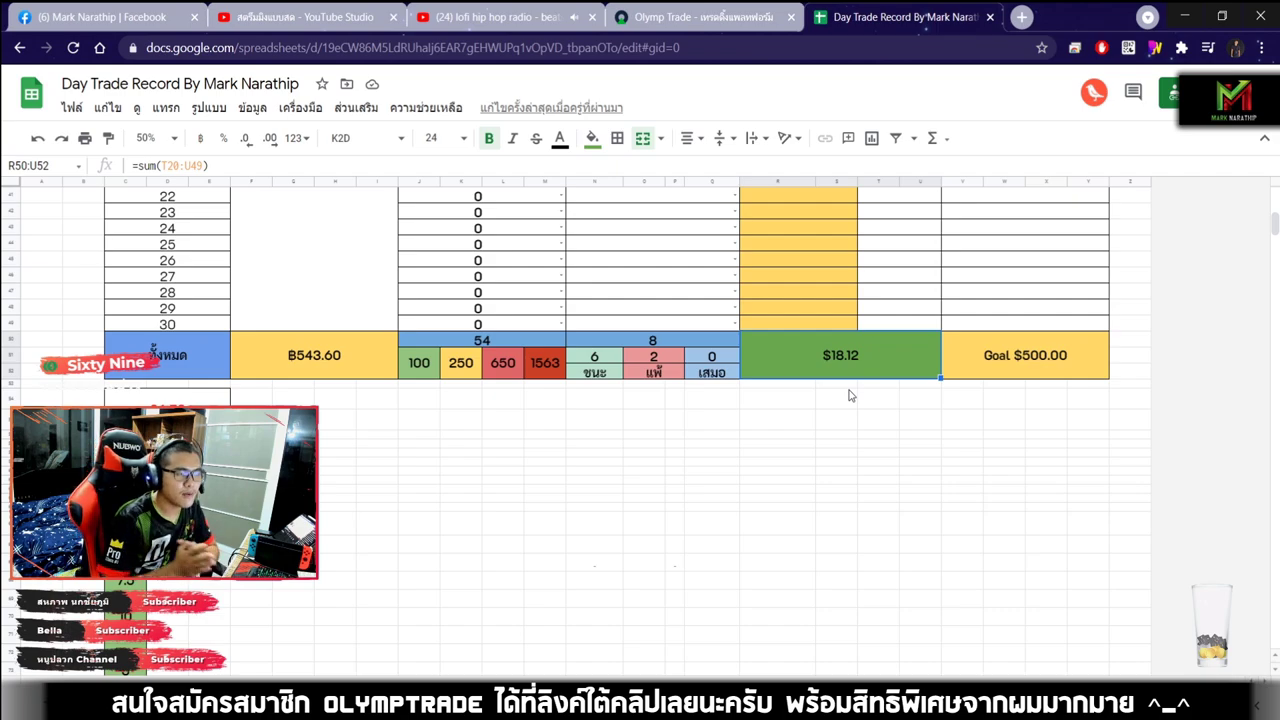
Return to Olymp Trade, open the EUR USD chart and set the trade amount to 3.12.
click(727, 22)
scroll(140, 250, up, 3)
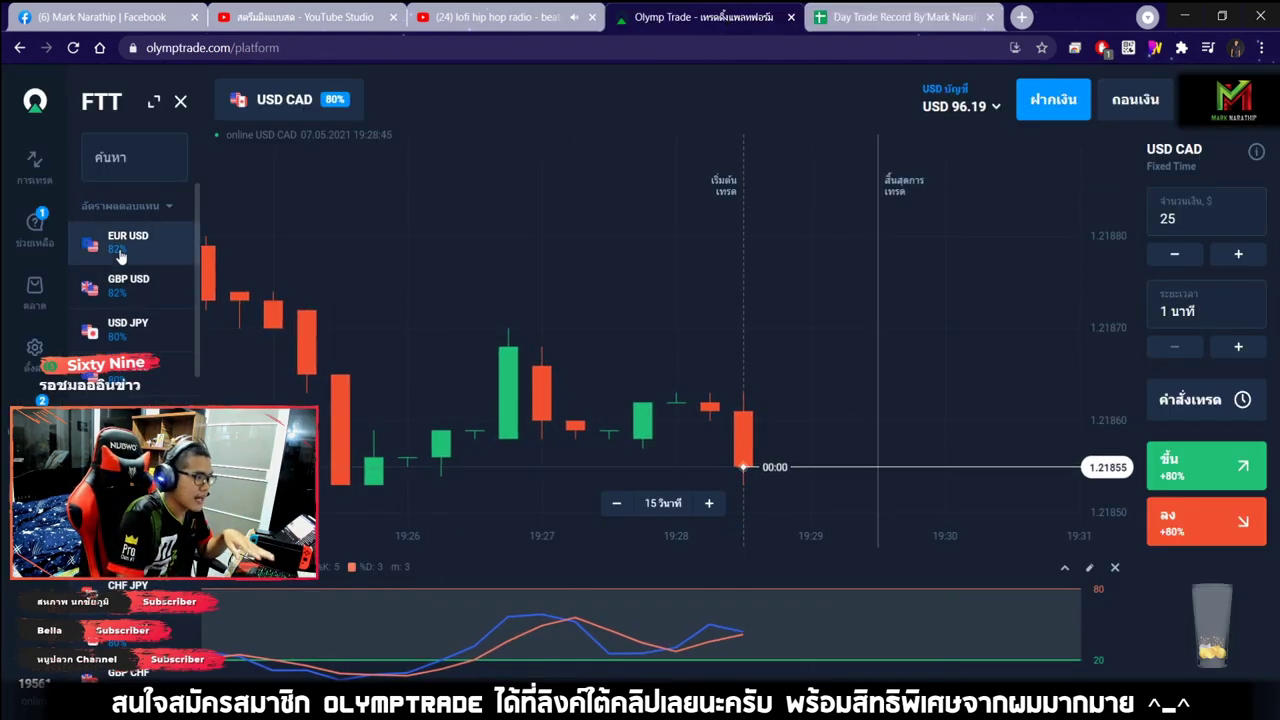
click(142, 252)
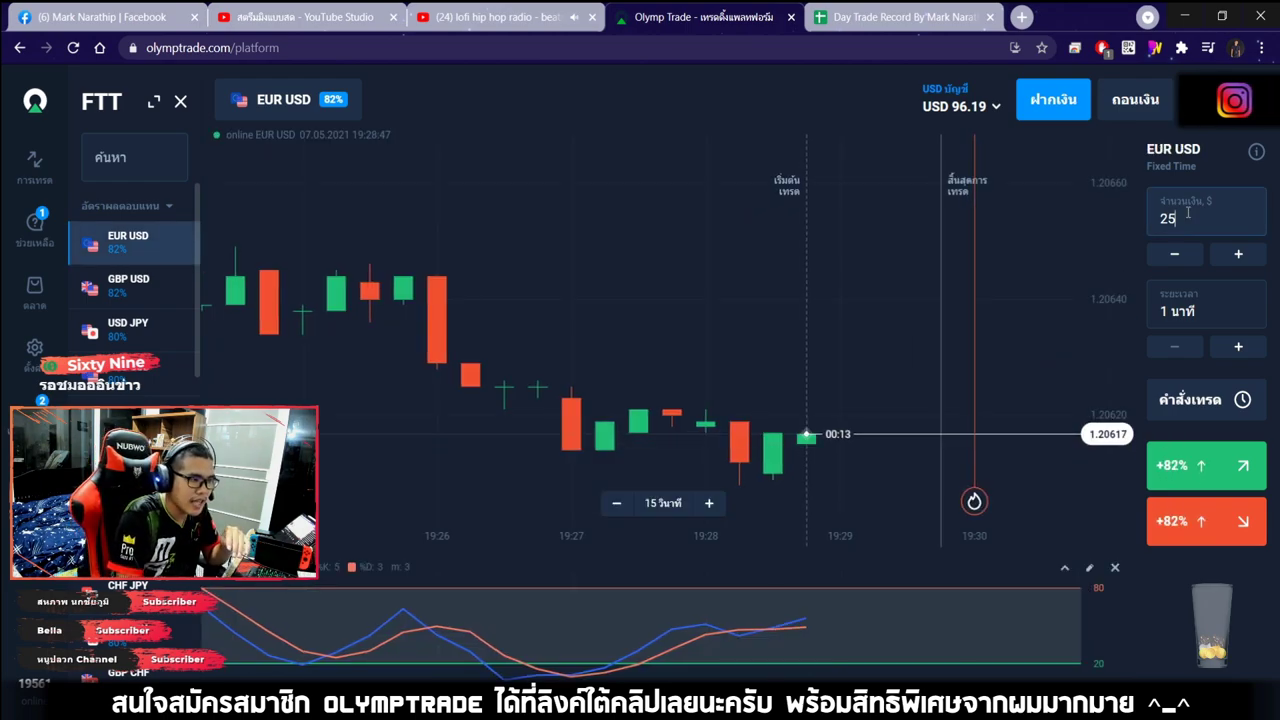
text(3.)
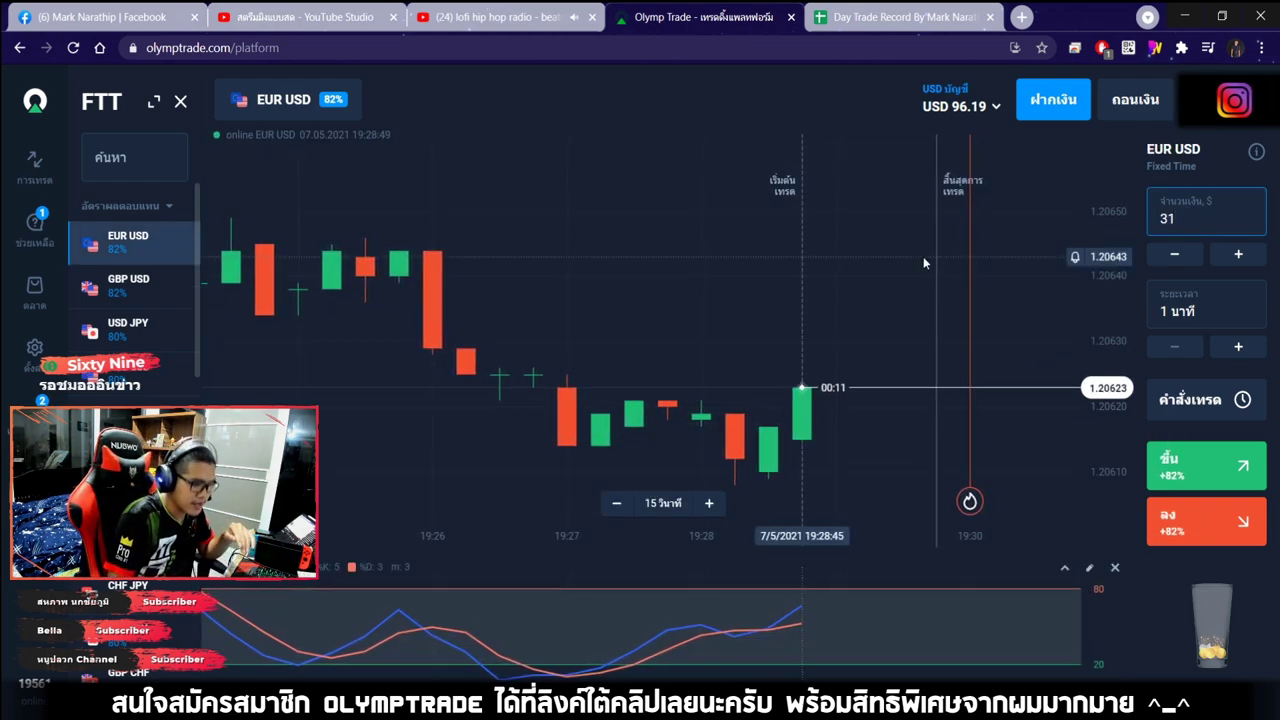
text(12)
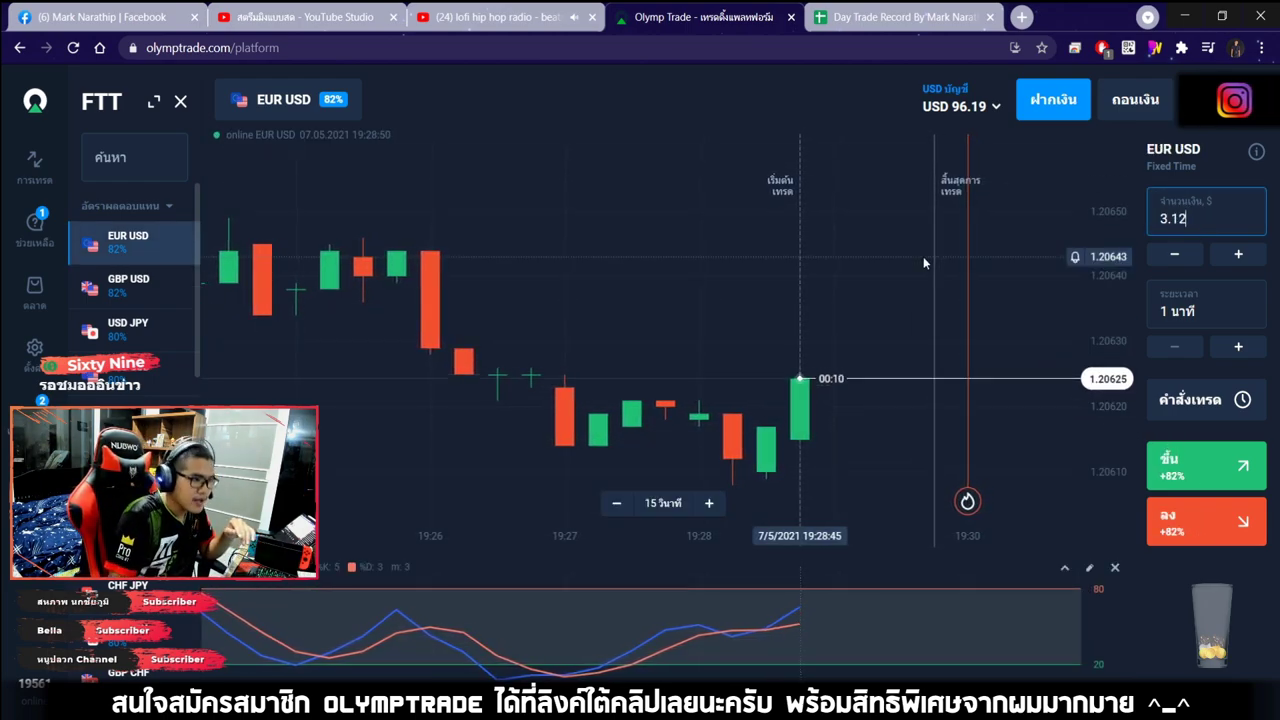
Check the profit total in the spreadsheet, return to Olymp Trade and switch the trade duration to clock mode (นาฬิกา), ending at 19:31.
click(880, 17)
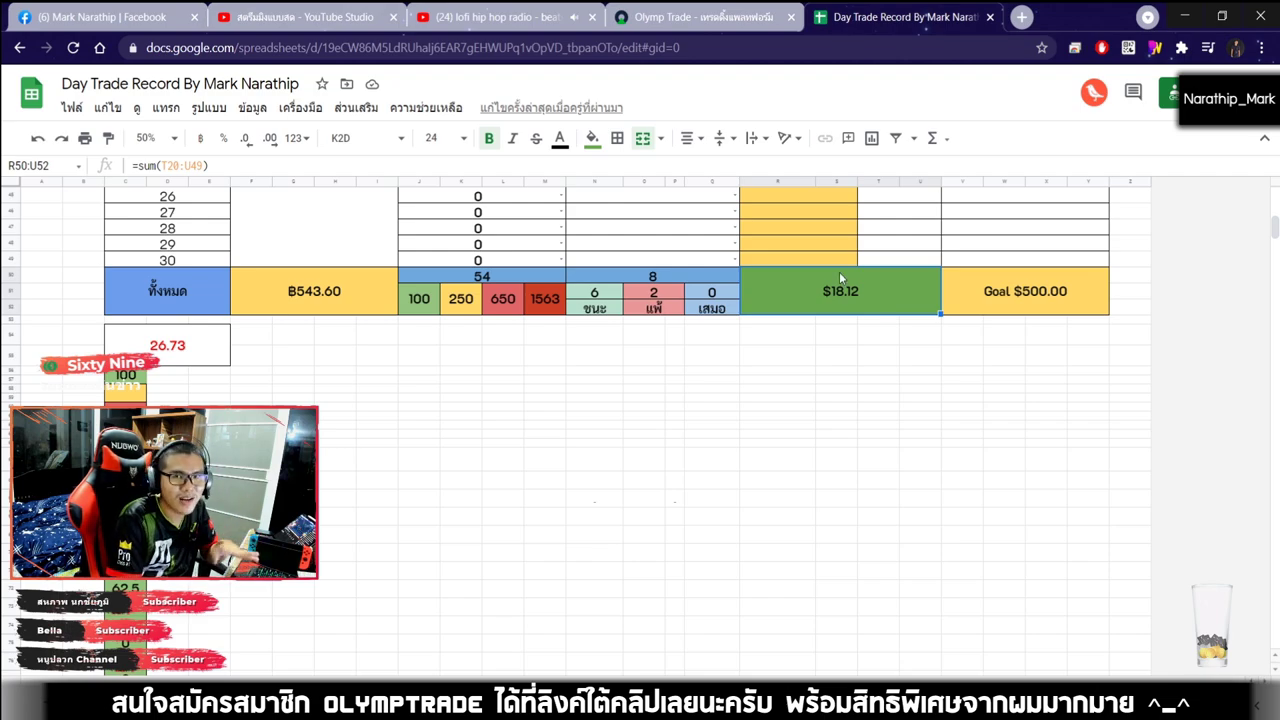
click(700, 17)
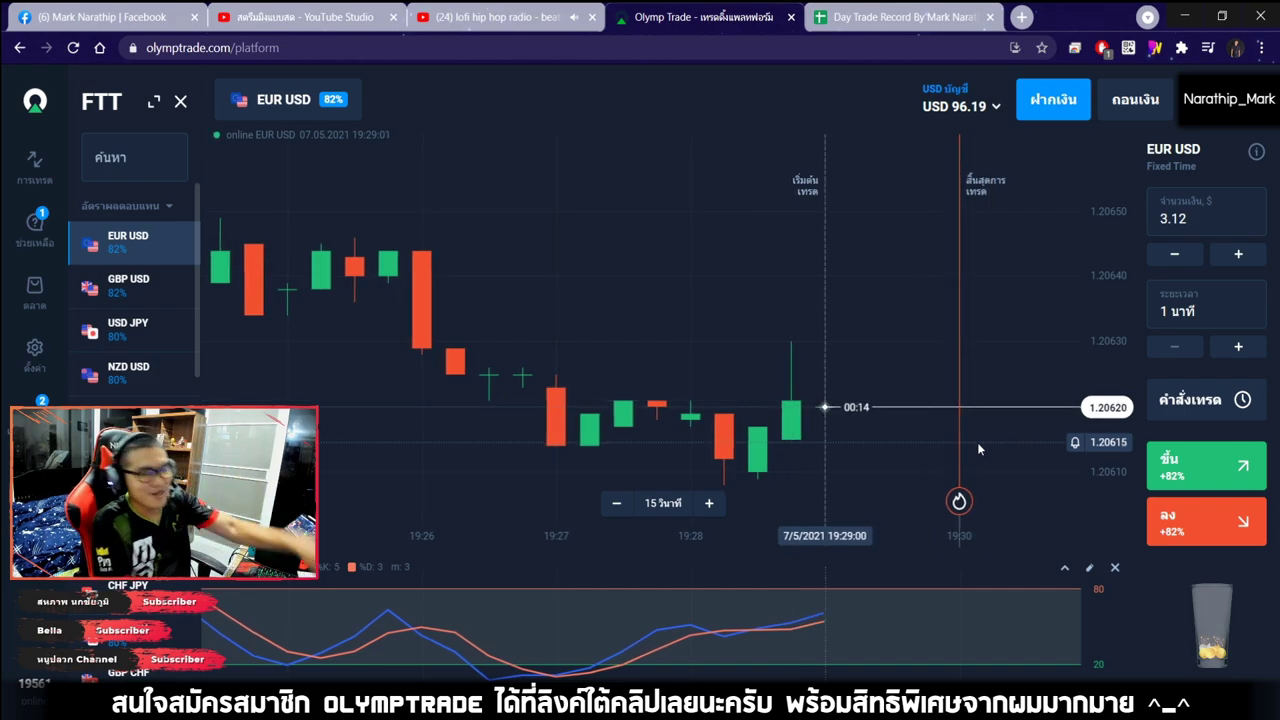
click(1177, 313)
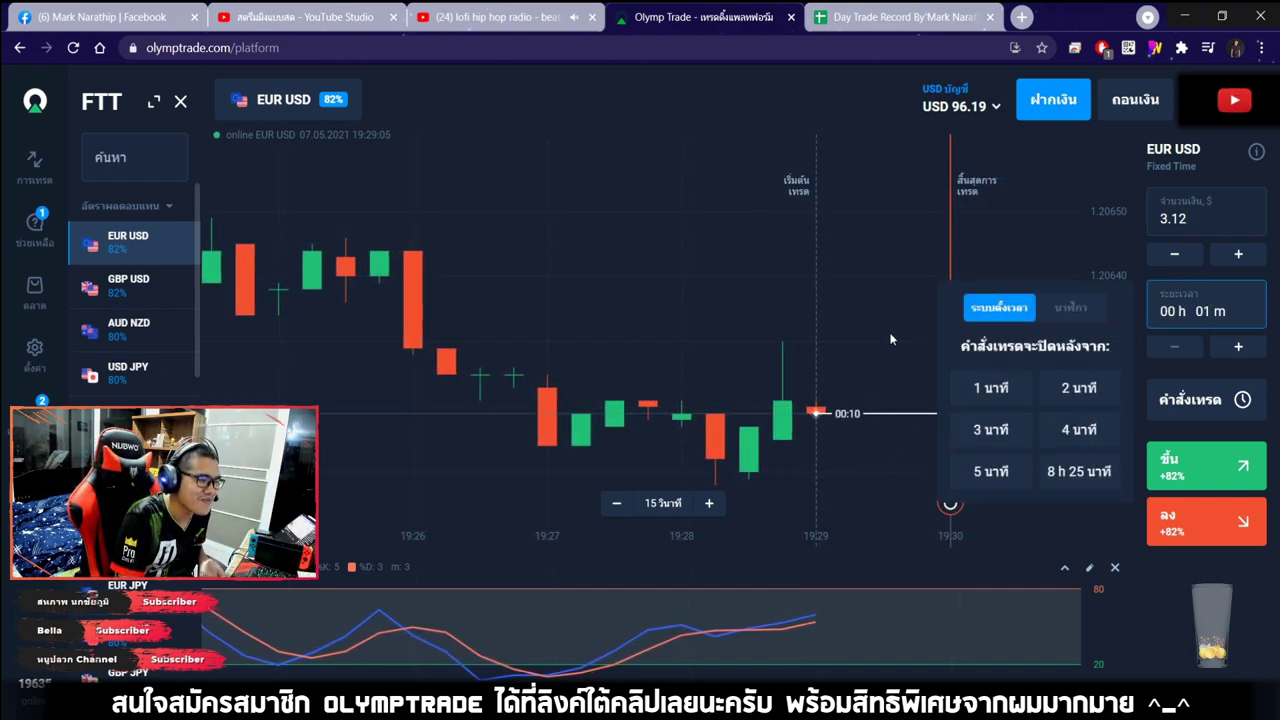
click(1074, 309)
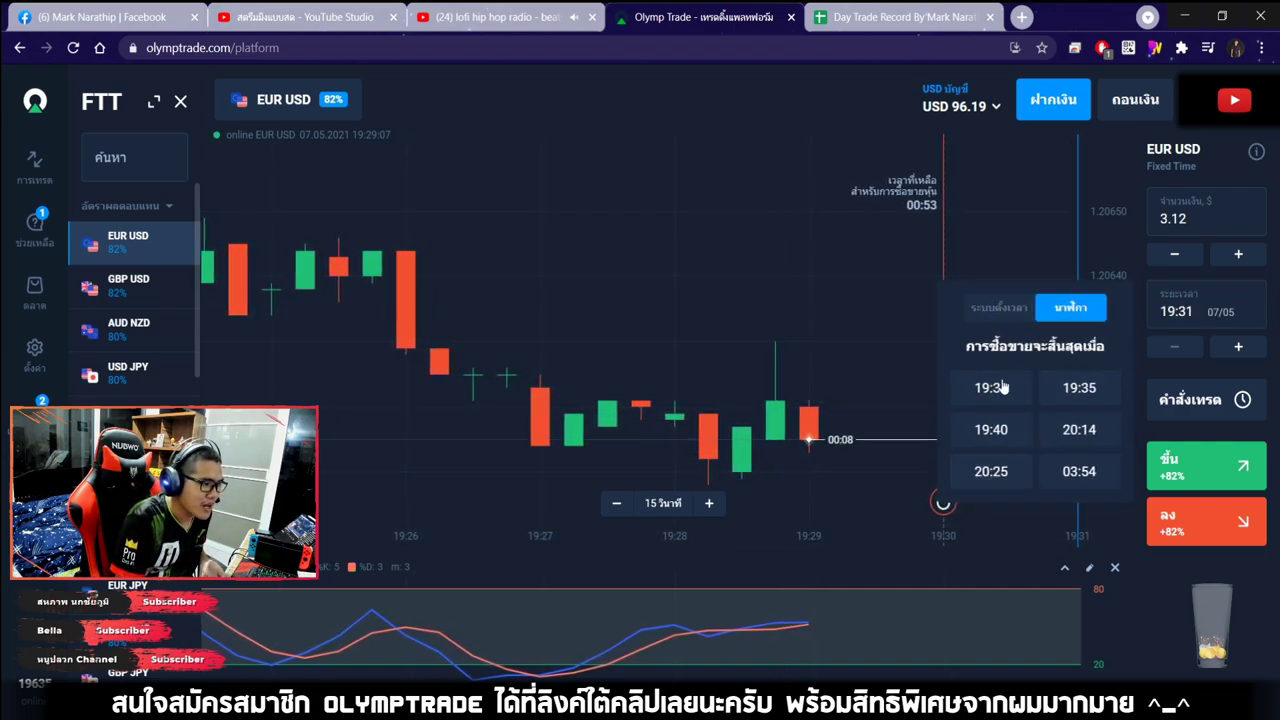
click(859, 322)
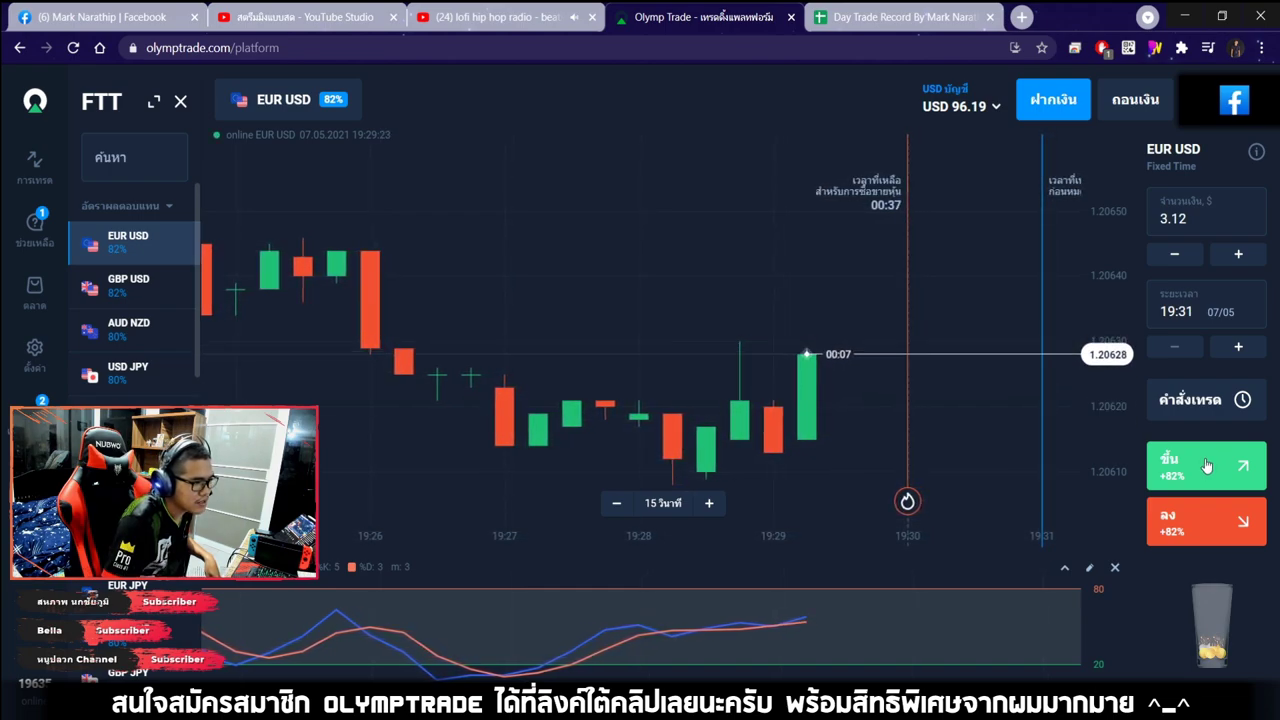
Examine the recent EUR USD candles and open an up (ขึ้น) trade of 3.12.
scroll(952, 402, down, 5)
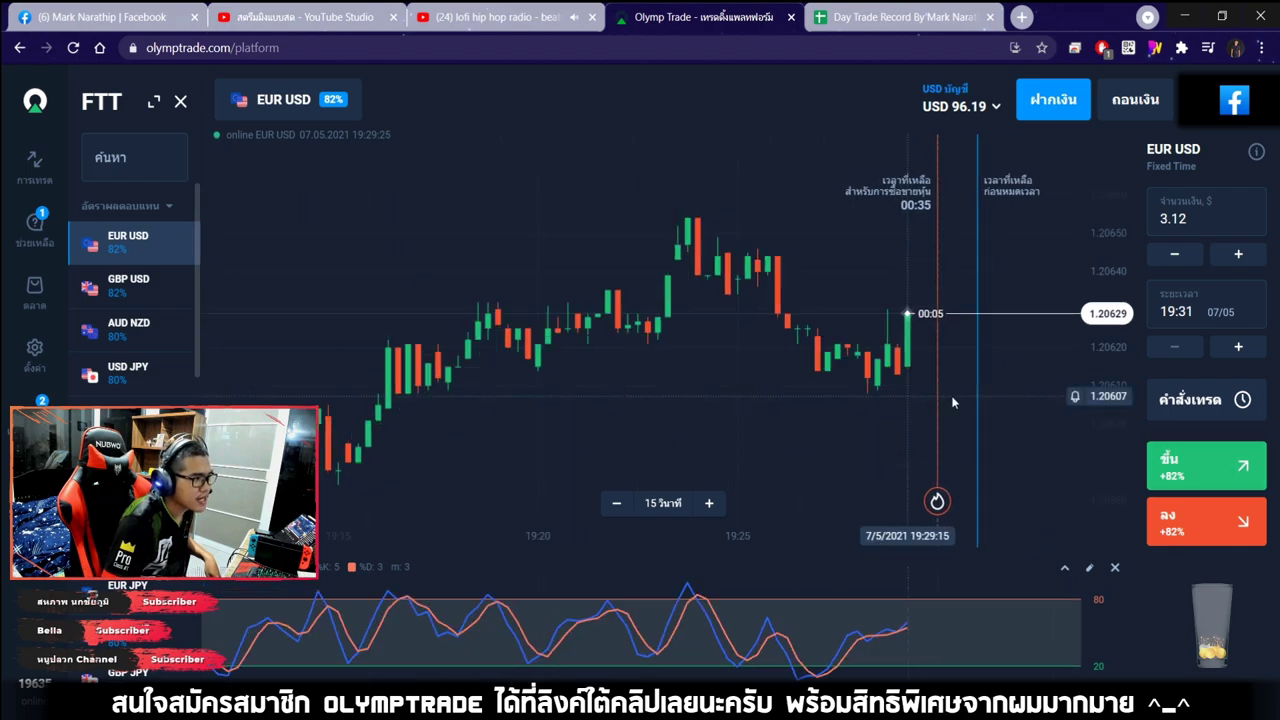
scroll(952, 402, up, 5)
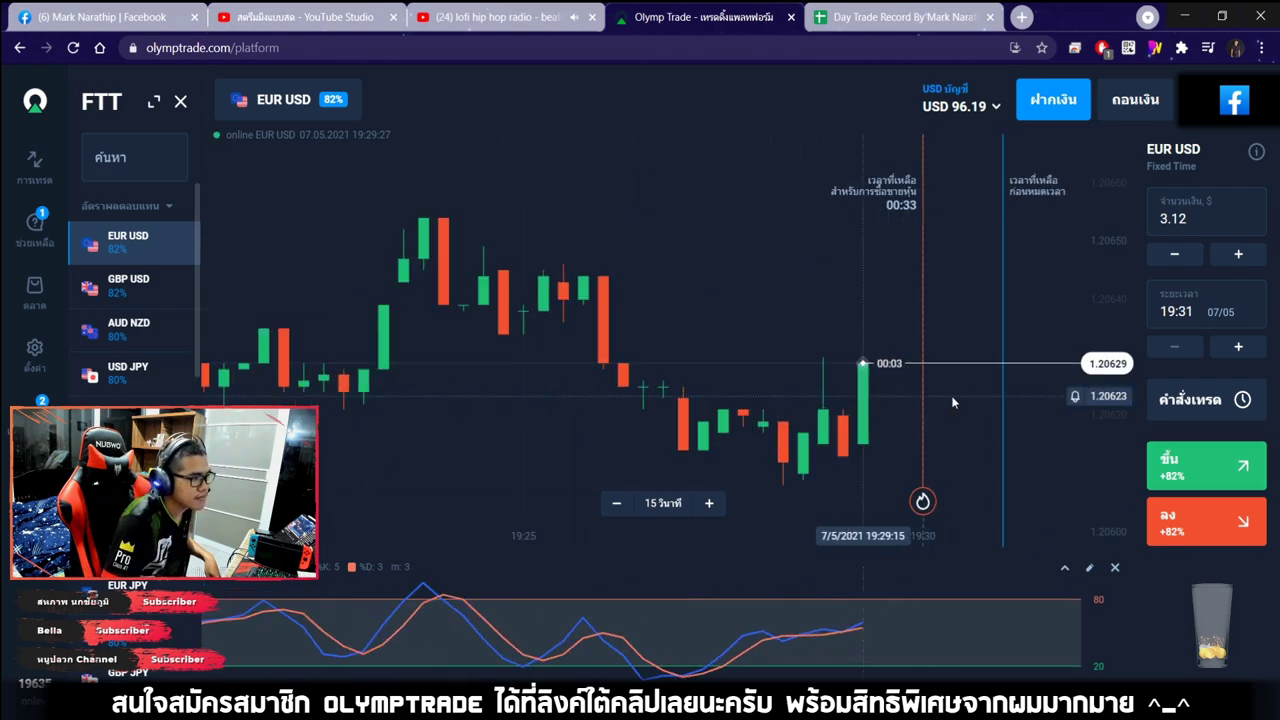
click(1200, 466)
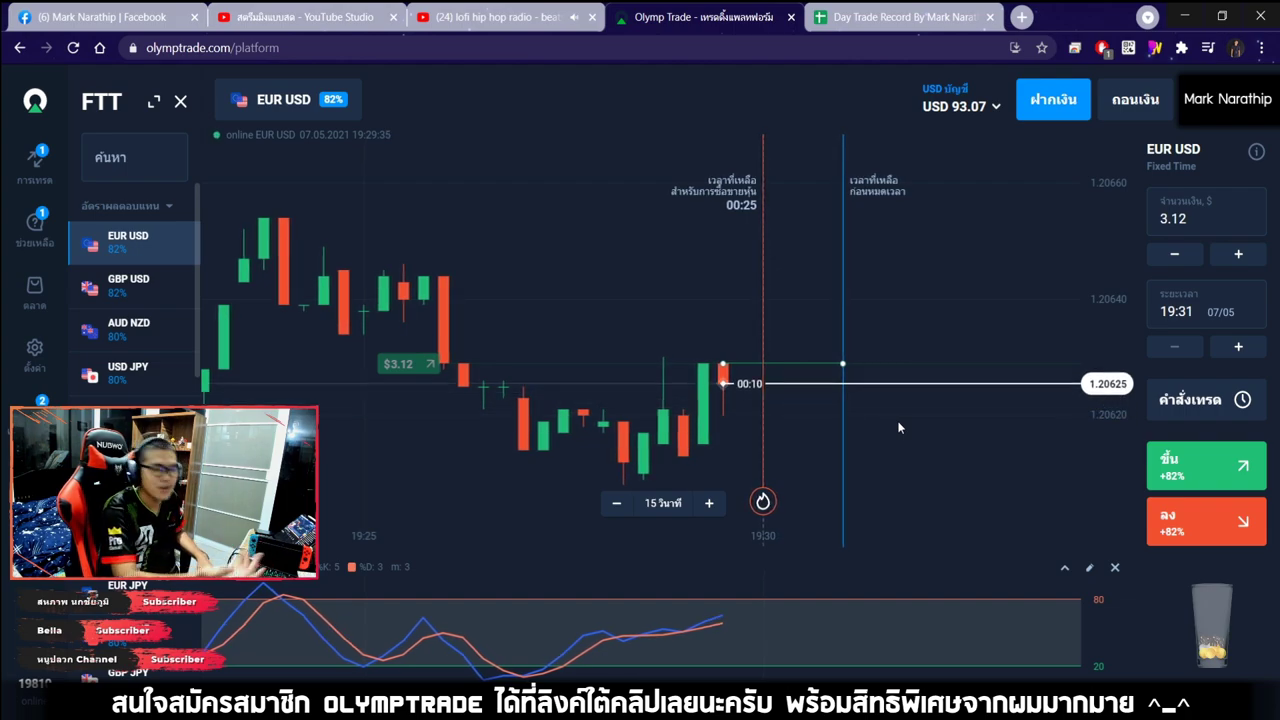
Examine the EUR USD price movement around the open trade's entry line and the news marker at 19:30.
scroll(816, 401, down, 2)
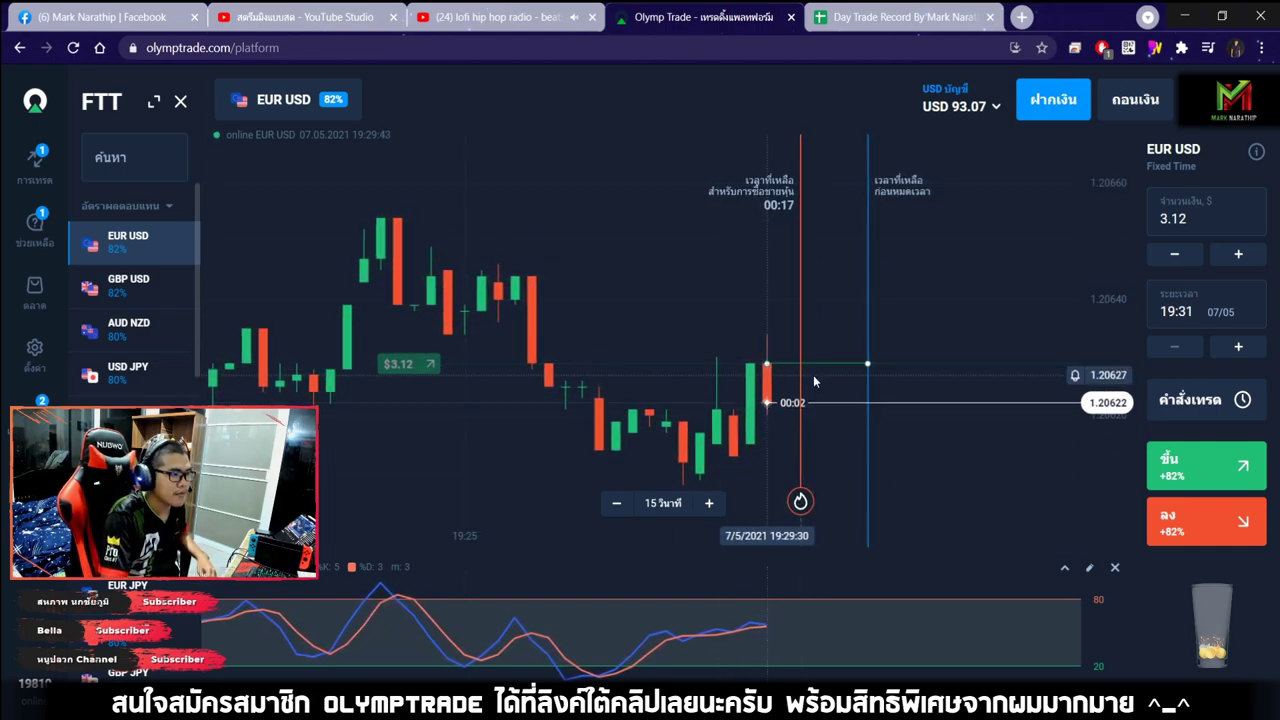
scroll(788, 394, up, 2)
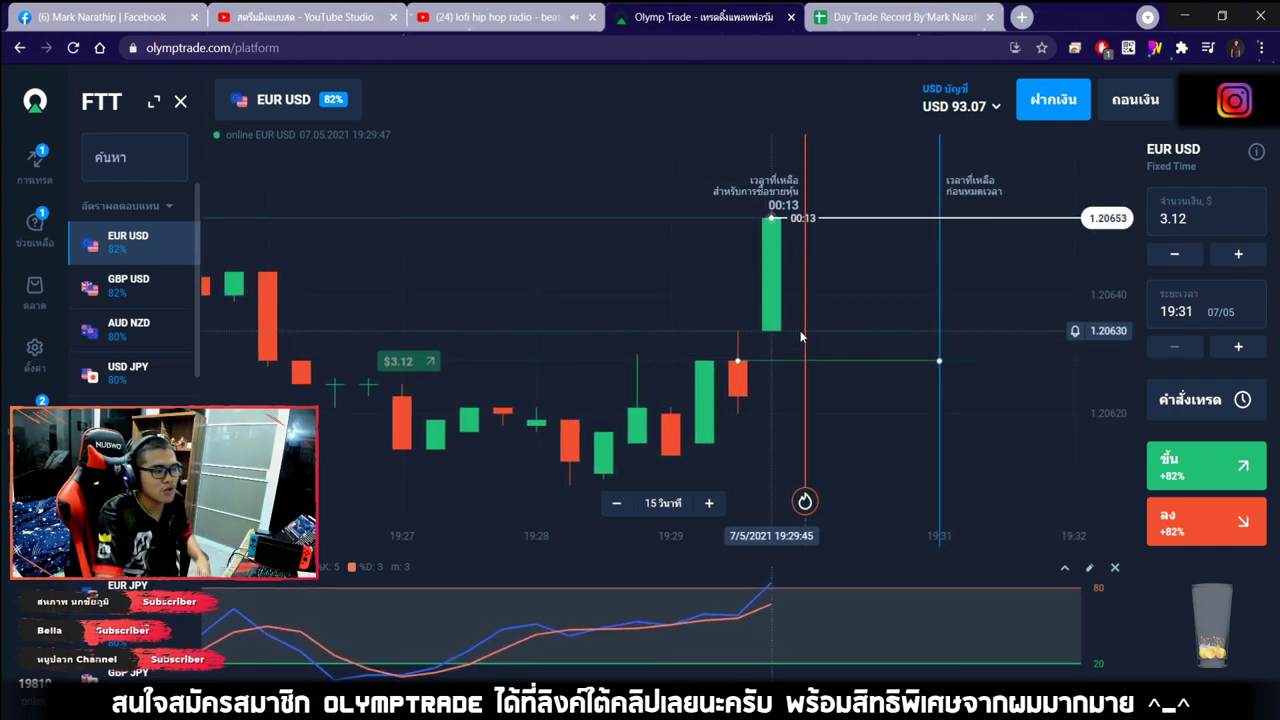
scroll(826, 349, down, 3)
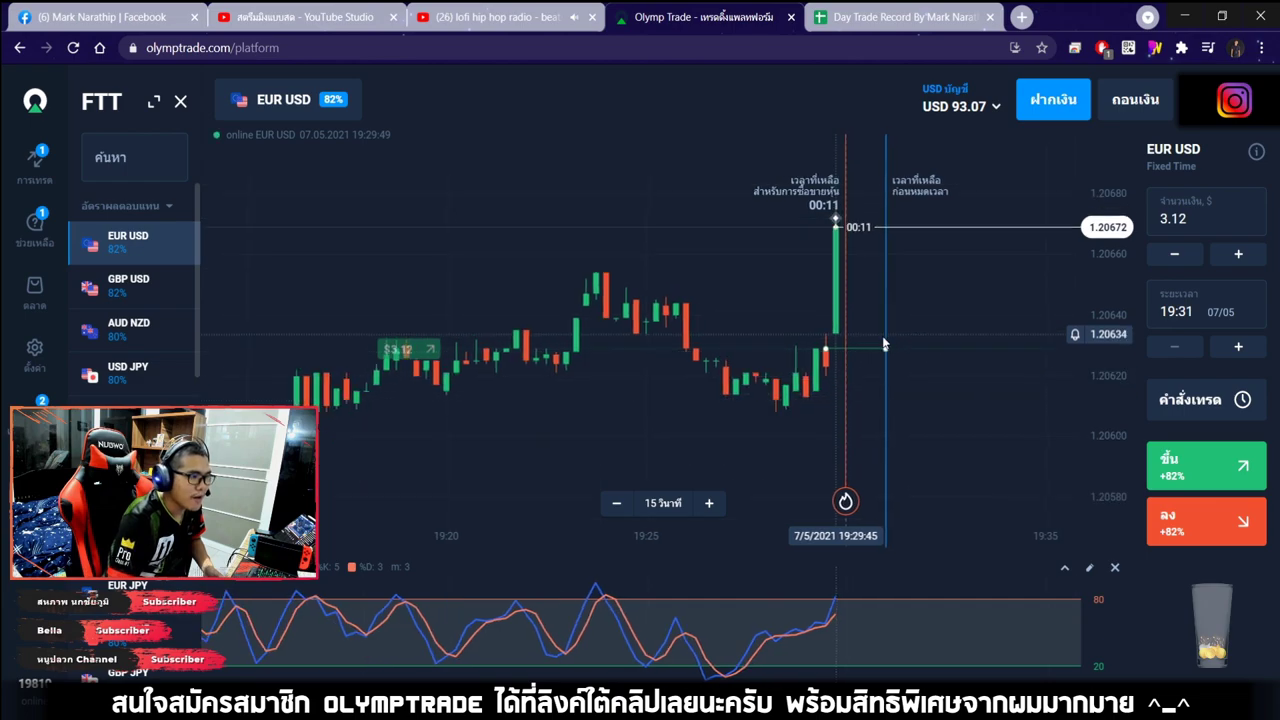
scroll(860, 350, up, 2)
scroll(840, 333, down, 2)
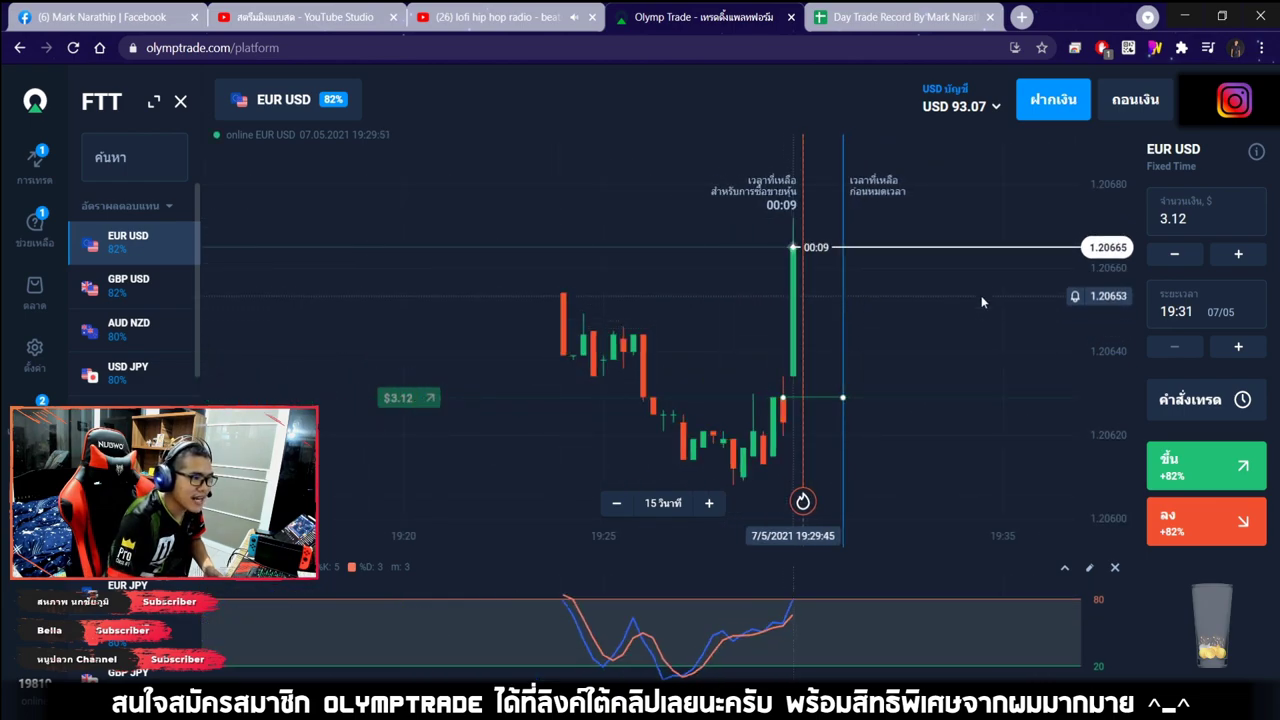
scroll(940, 311, up, 2)
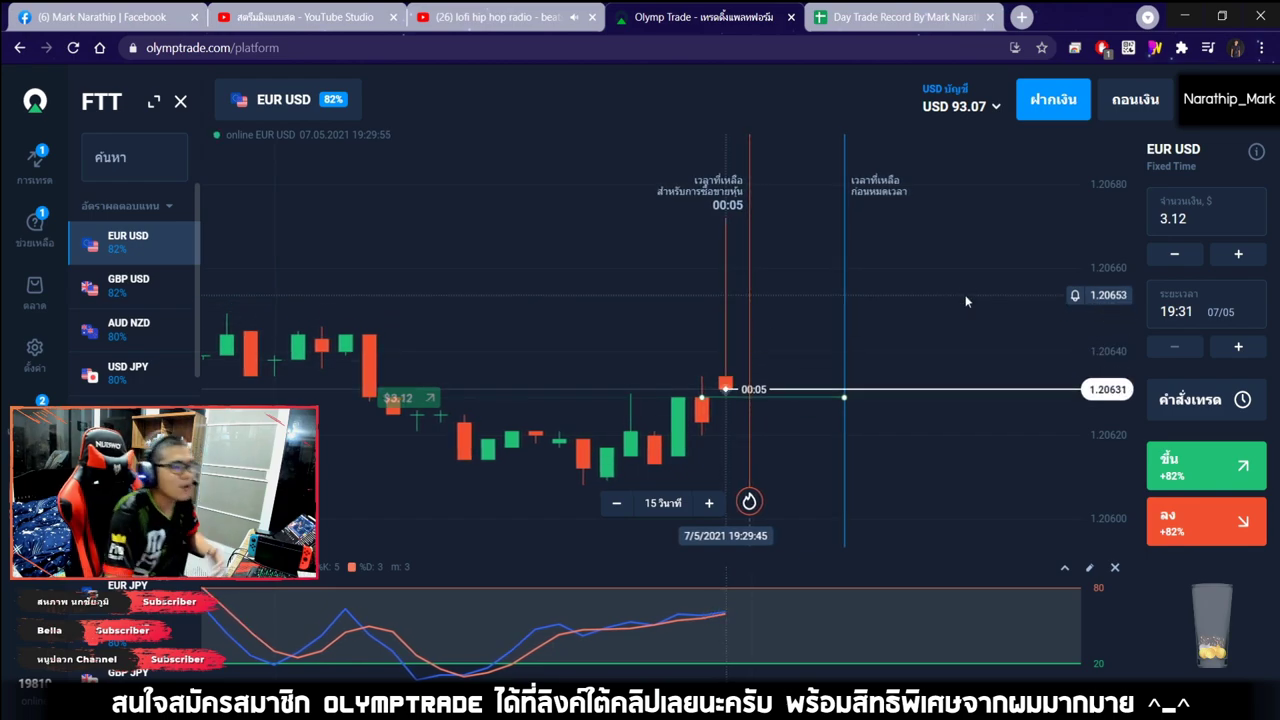
scroll(914, 296, down, 2)
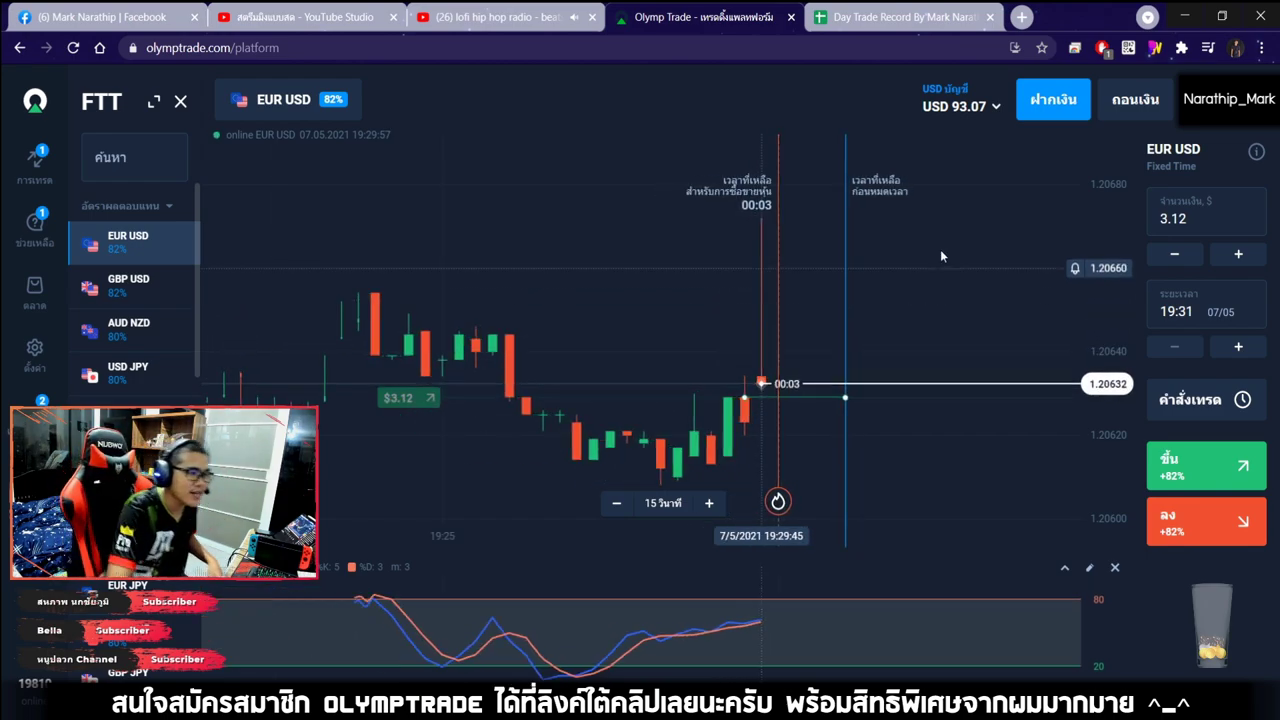
scroll(864, 239, down, 1)
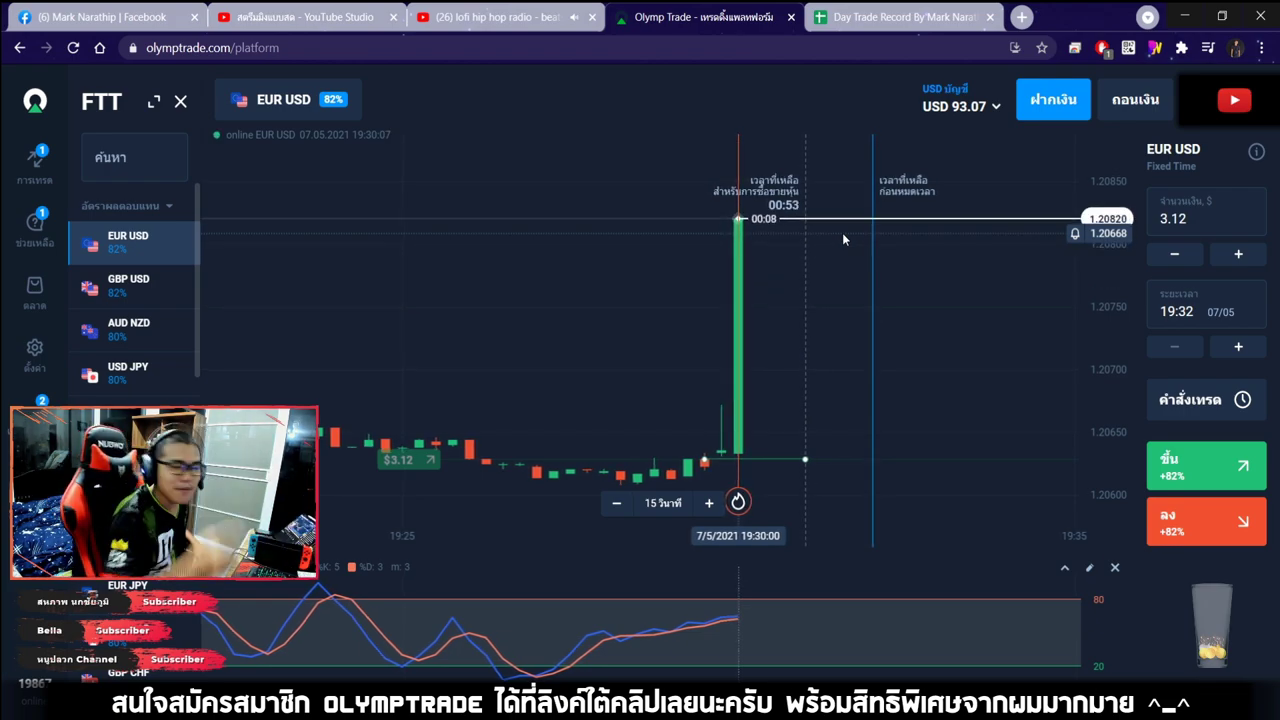
Follow the open EUR USD position in the list of open trades (เปิด) until it ends, and close the list.
click(35, 170)
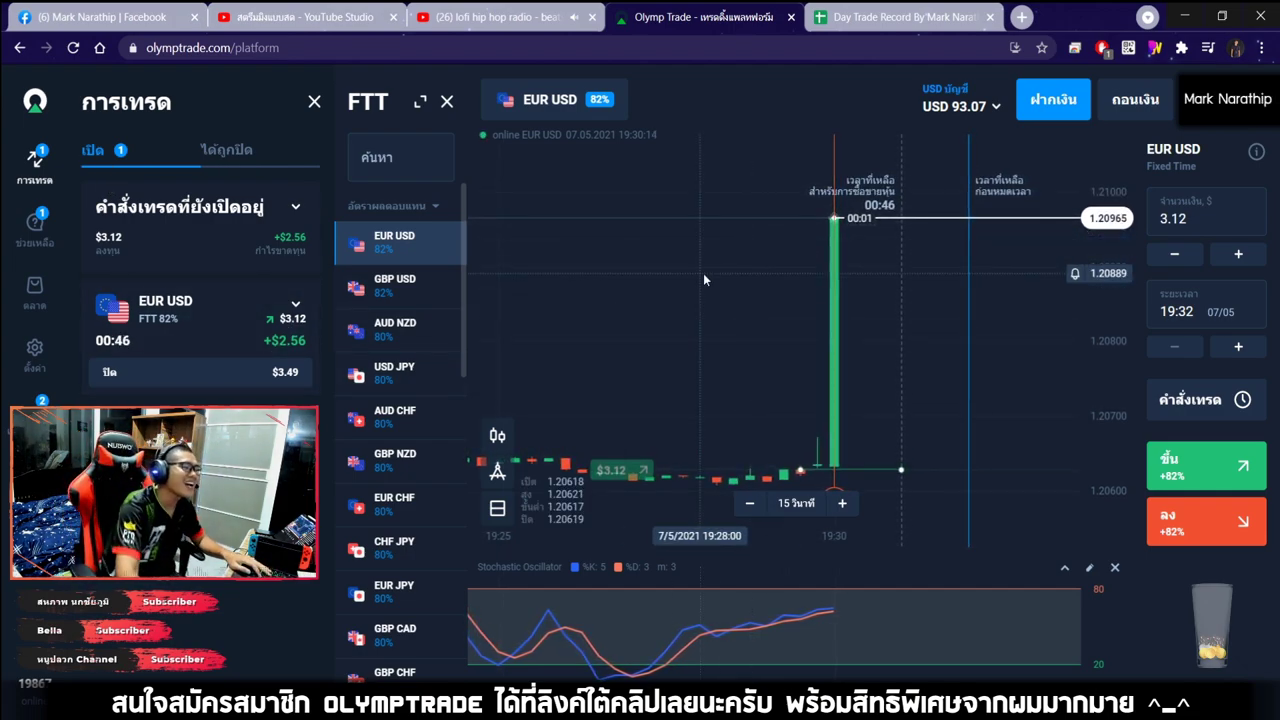
scroll(703, 273, up, 3)
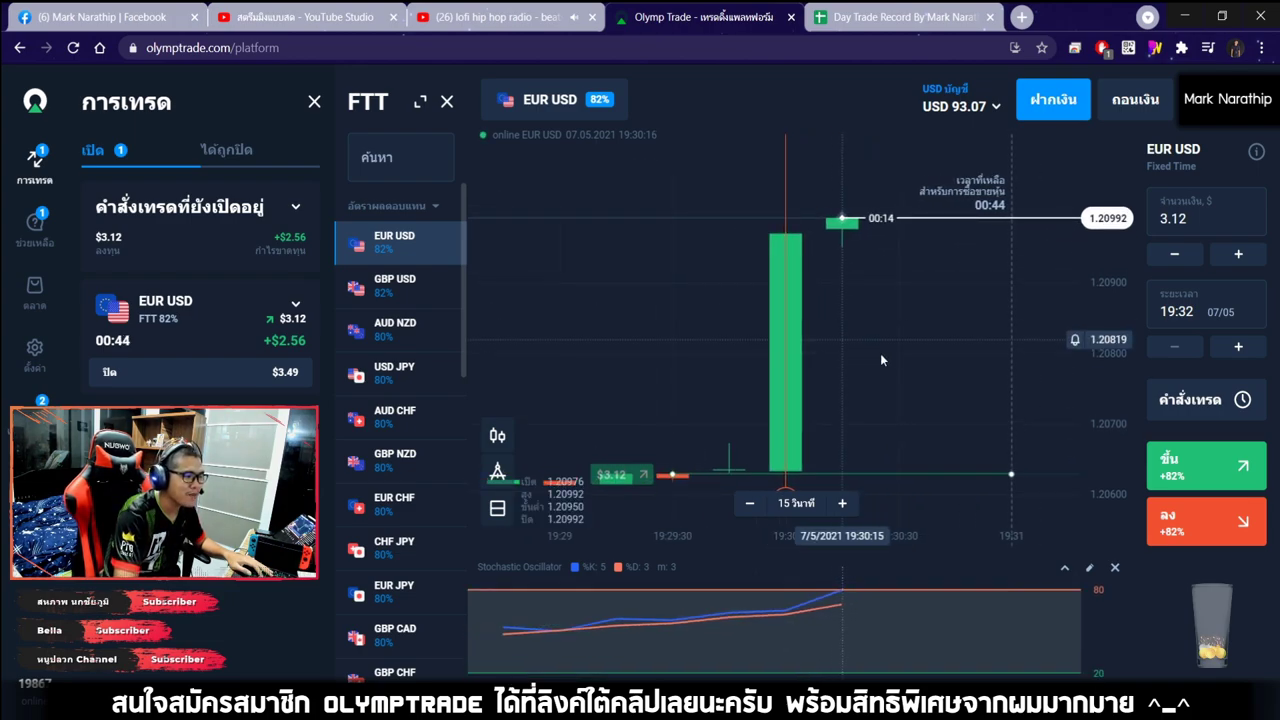
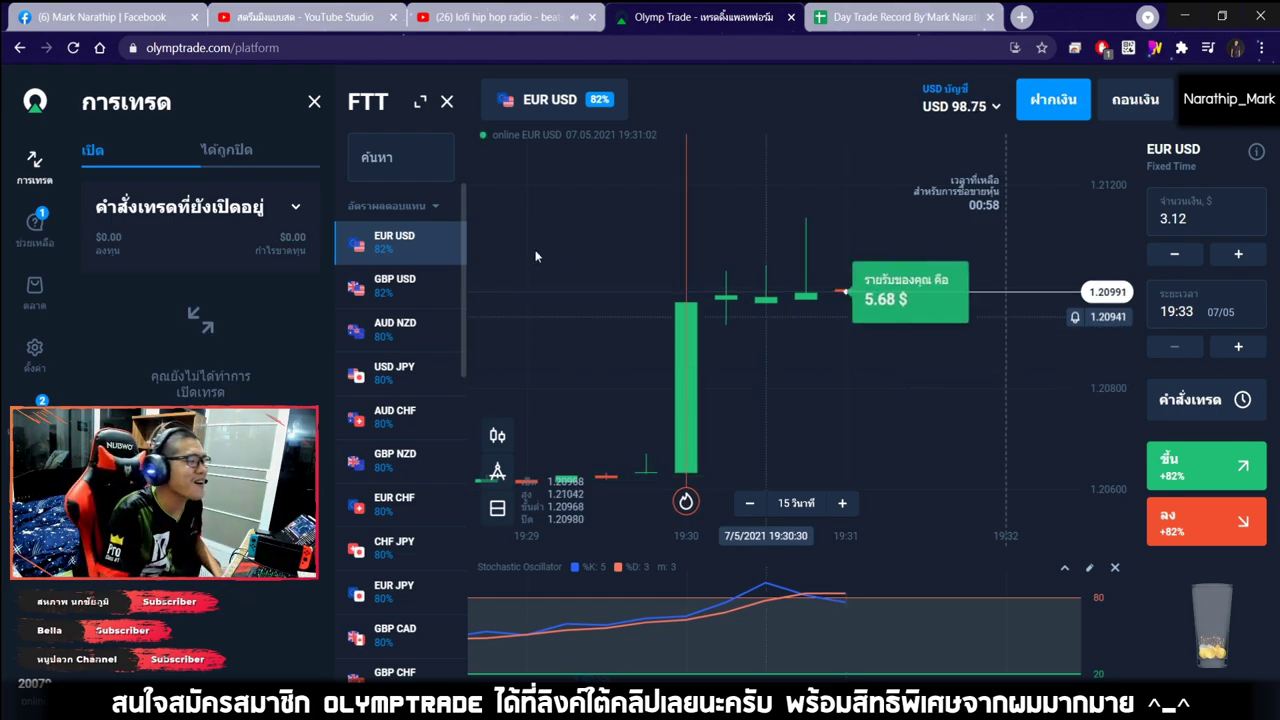
click(314, 101)
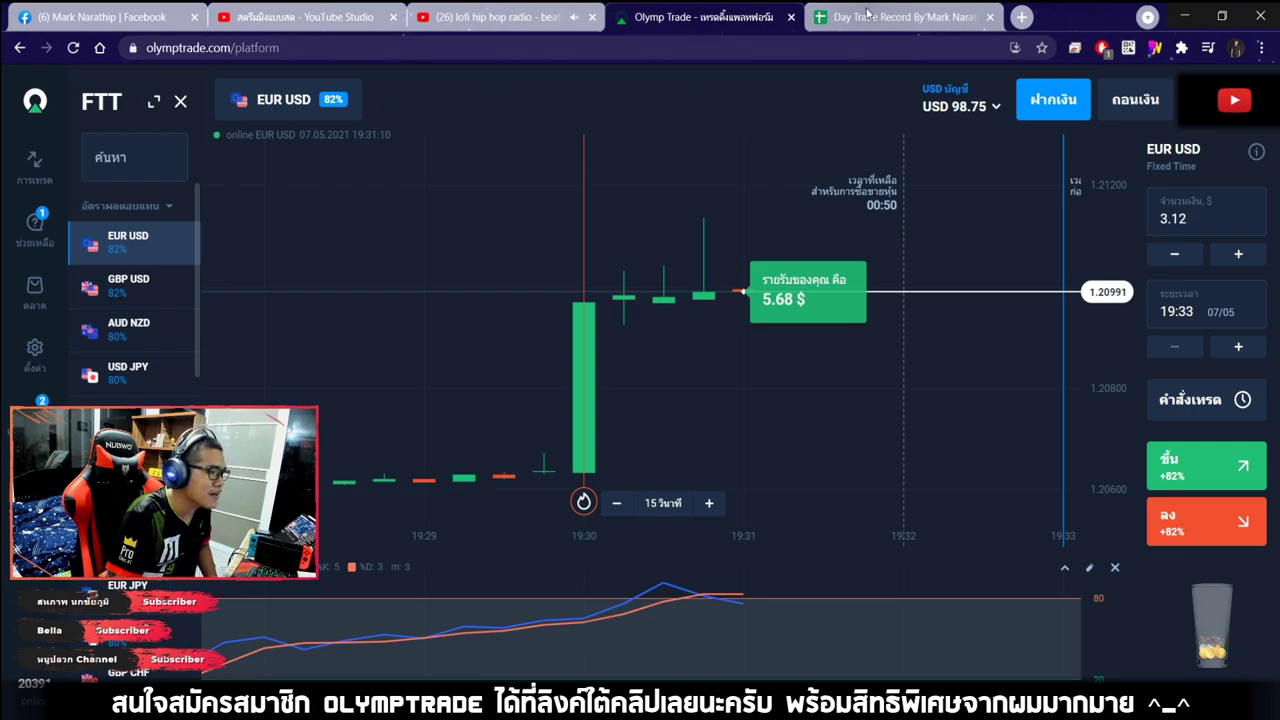
Switch to the trade record spreadsheet and enter 3.12 as the size of trade 9.
click(900, 17)
scroll(525, 380, up, 3)
scroll(525, 380, up, 2)
click(490, 292)
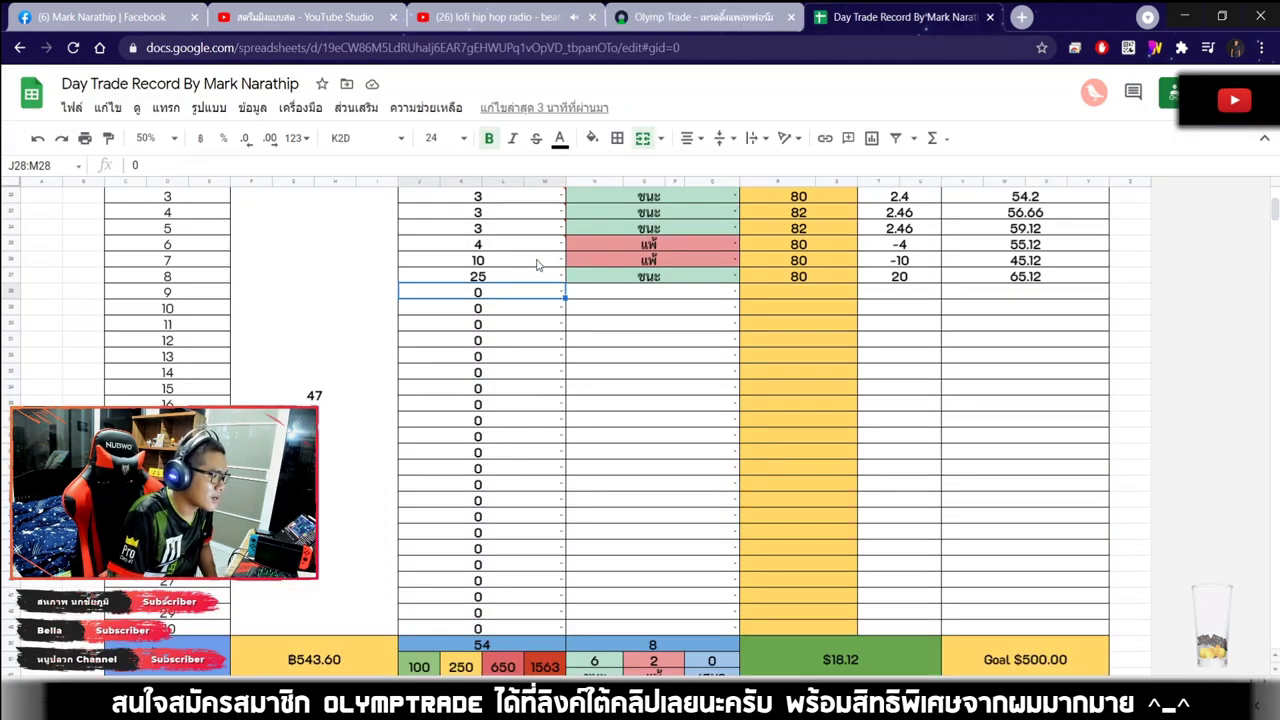
click(700, 17)
click(900, 17)
text(3.12)
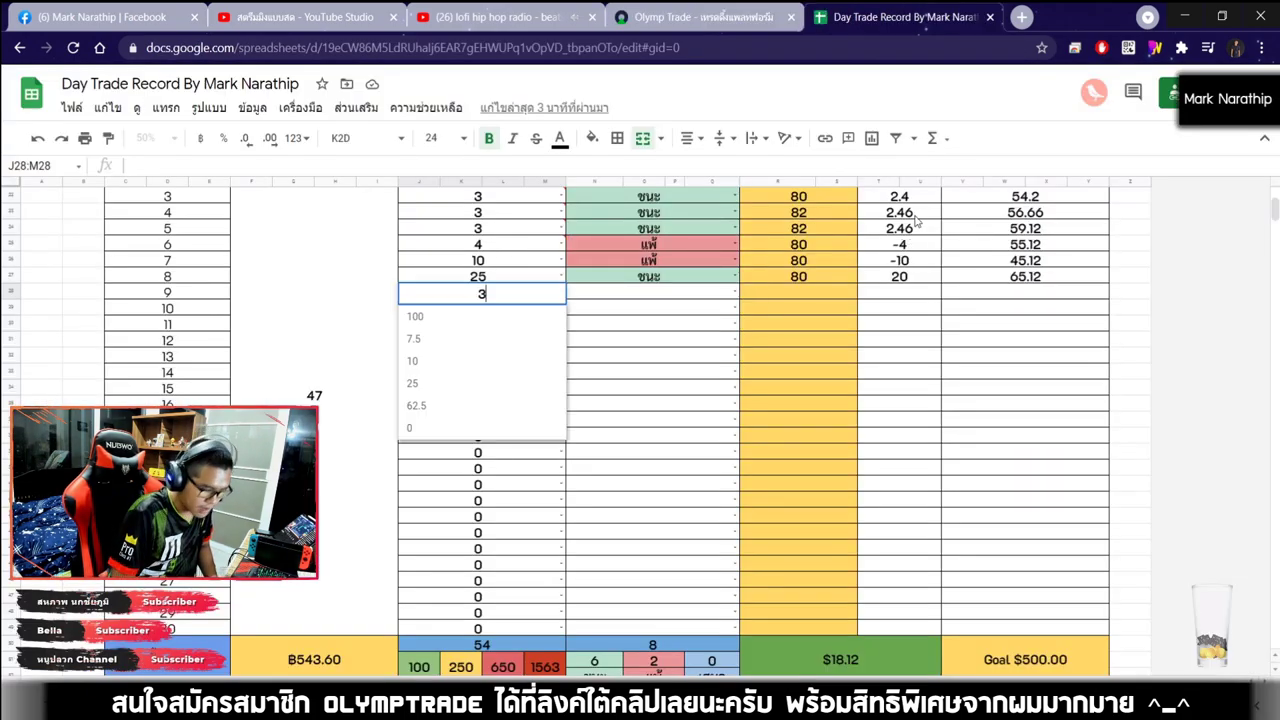
Record trade 9 as a win (ชนะ) with a profit rate of 82, checking the rate on the Olymp Trade chart.
click(660, 297)
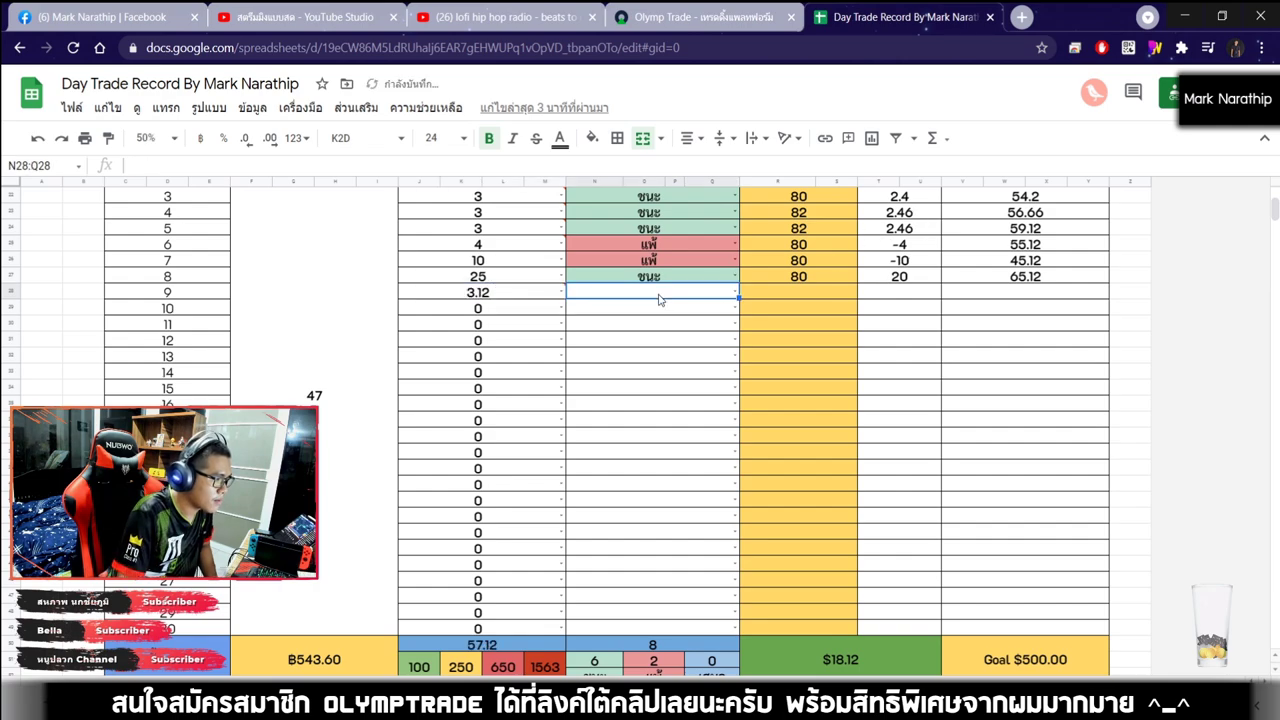
click(655, 298)
click(609, 318)
click(751, 30)
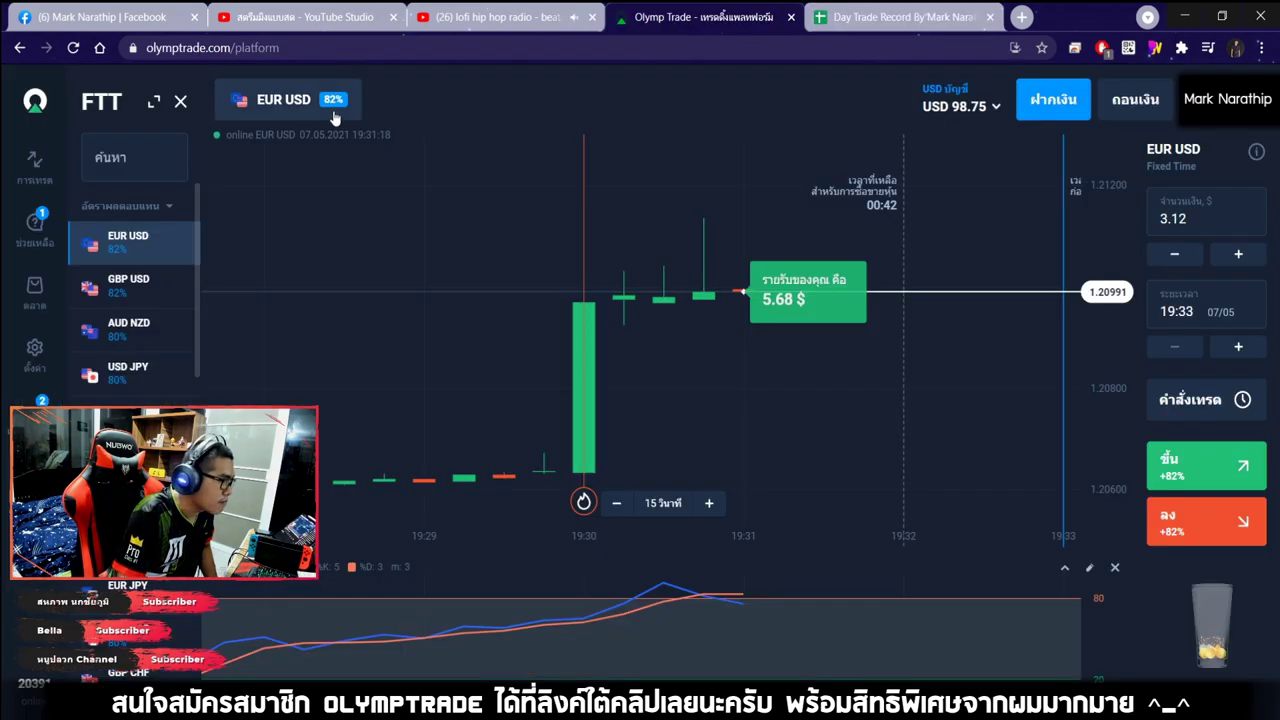
click(900, 17)
click(851, 293)
text(82)
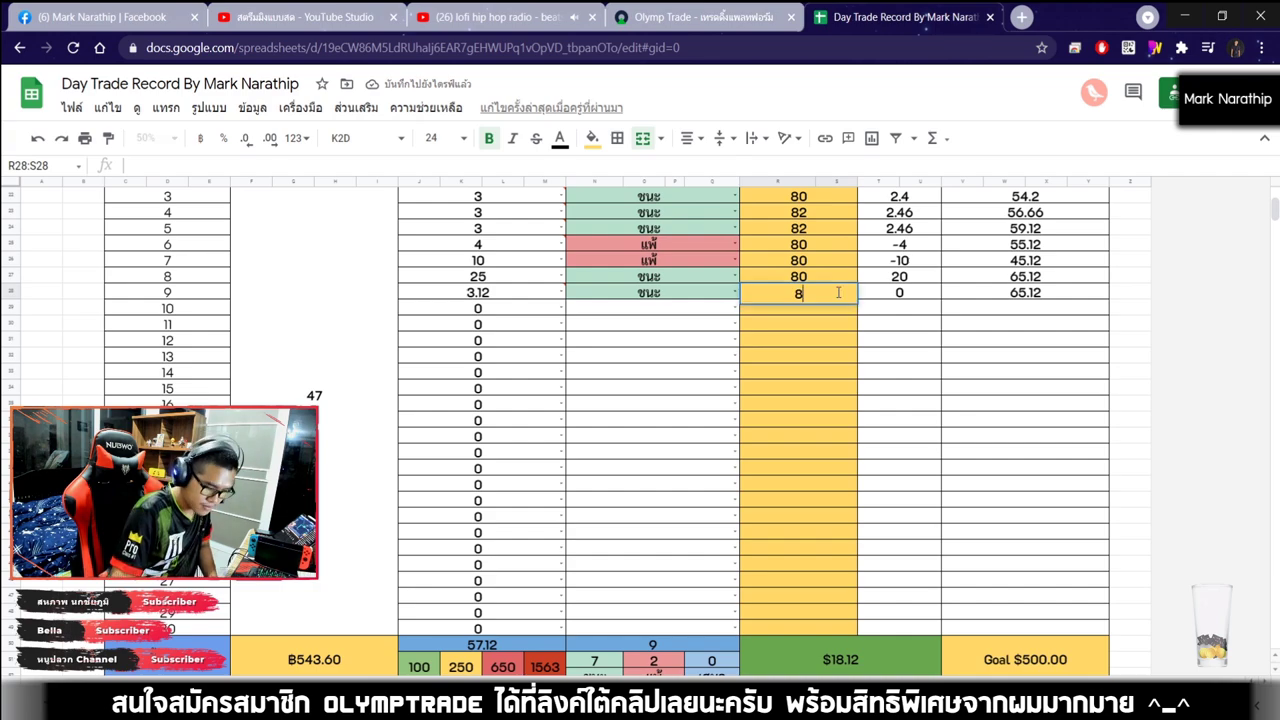
key(Return)
Review the calculated profit of trade 9 and the profit total in the summary row.
click(896, 294)
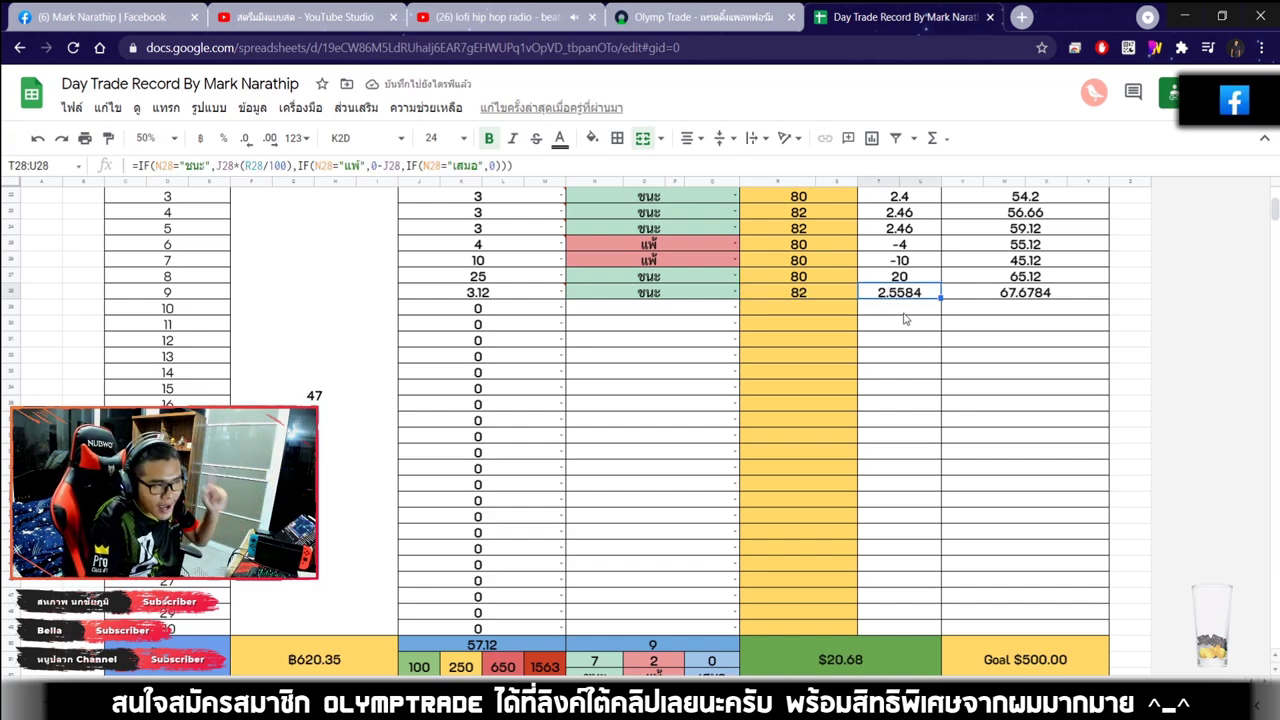
scroll(903, 312, down, 5)
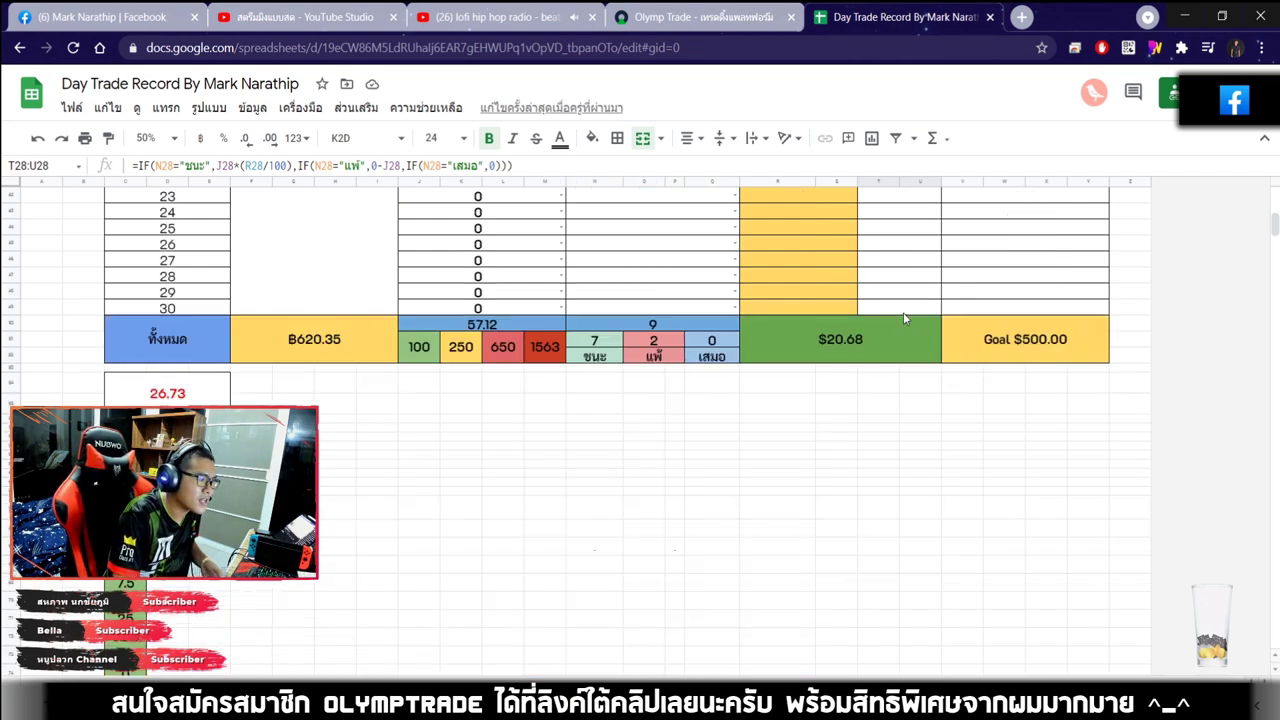
click(848, 276)
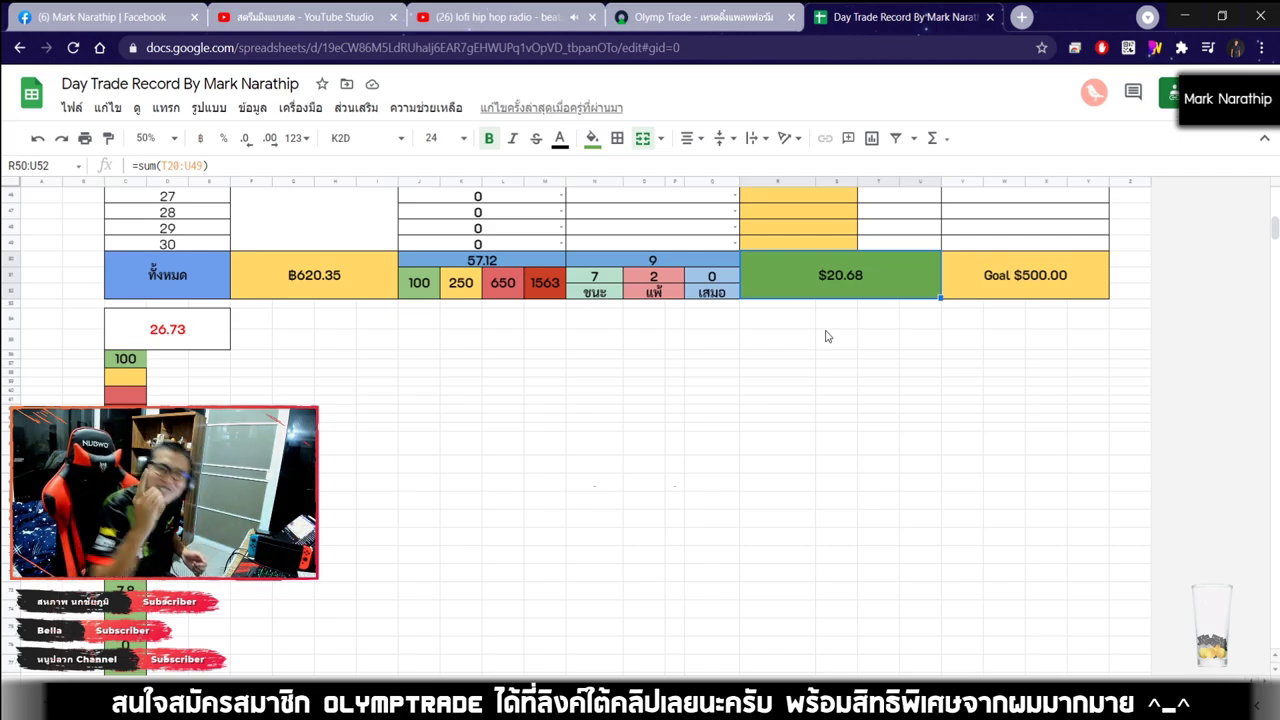
Examine the EUR USD candles after 19:30 on Olymp Trade and recheck the profit total in the spreadsheet.
click(700, 17)
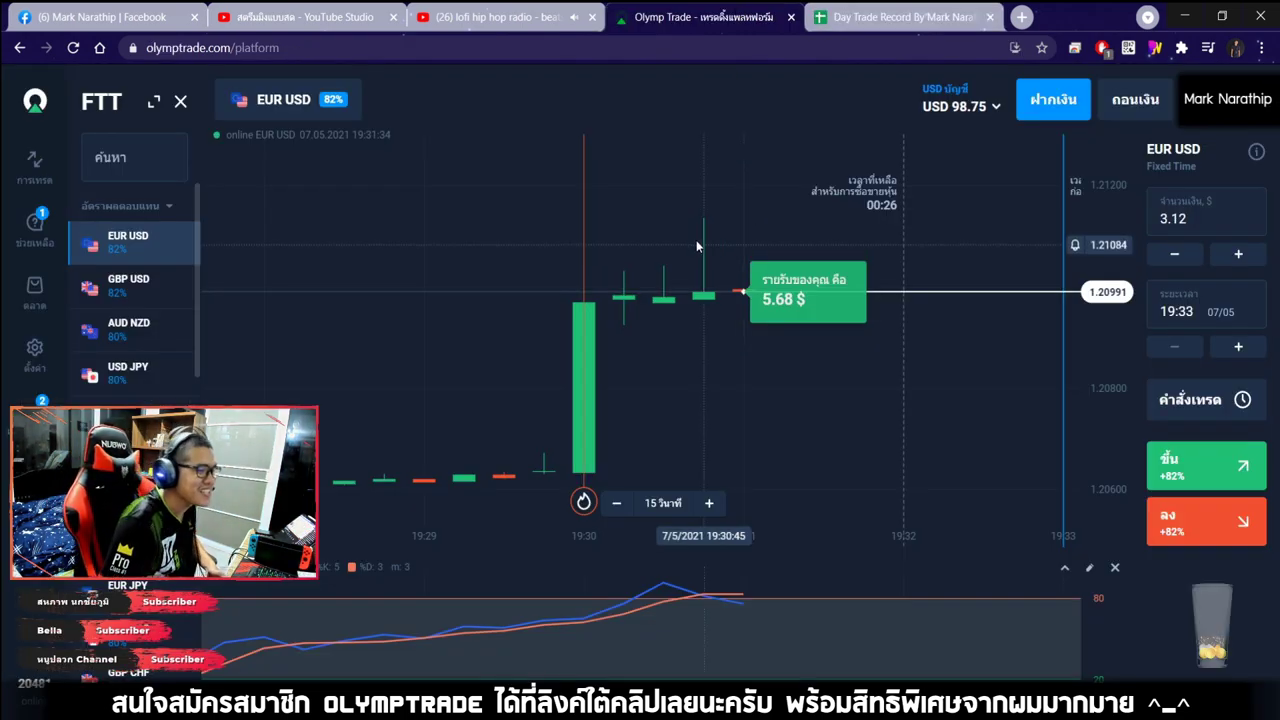
drag(696, 240, 815, 221)
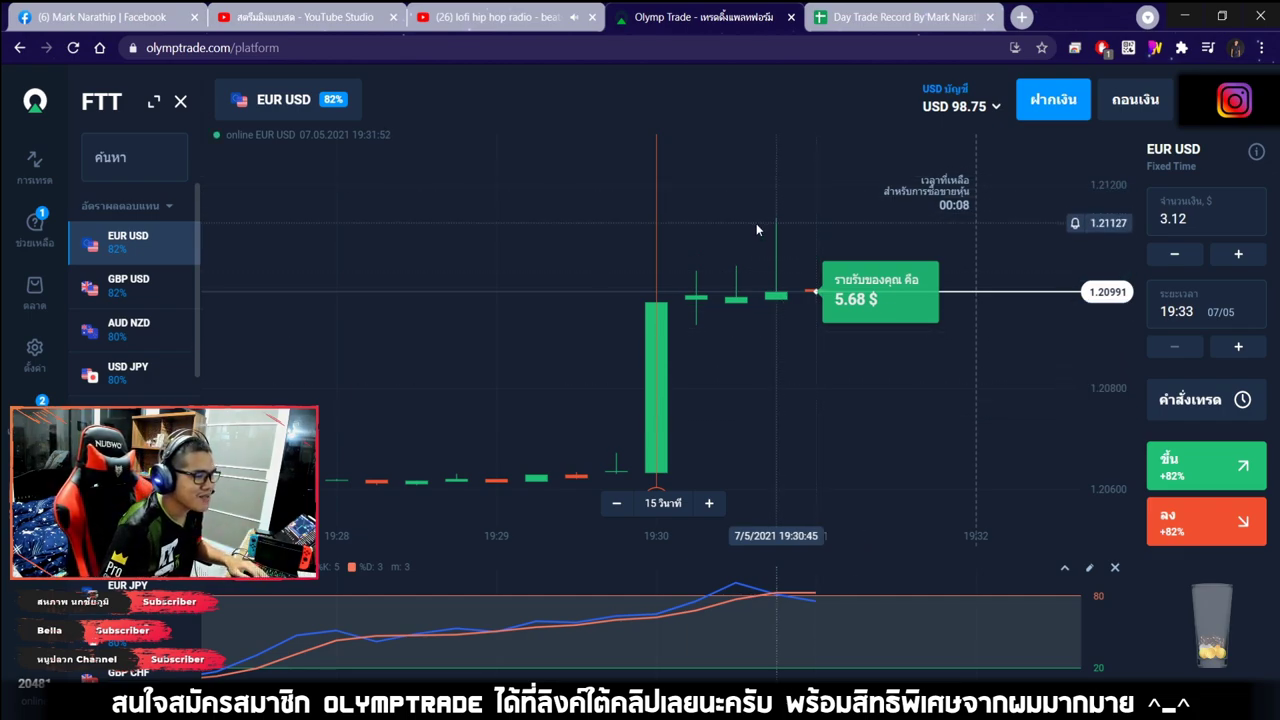
key(ctrl+Tab)
scroll(800, 300, up, 3)
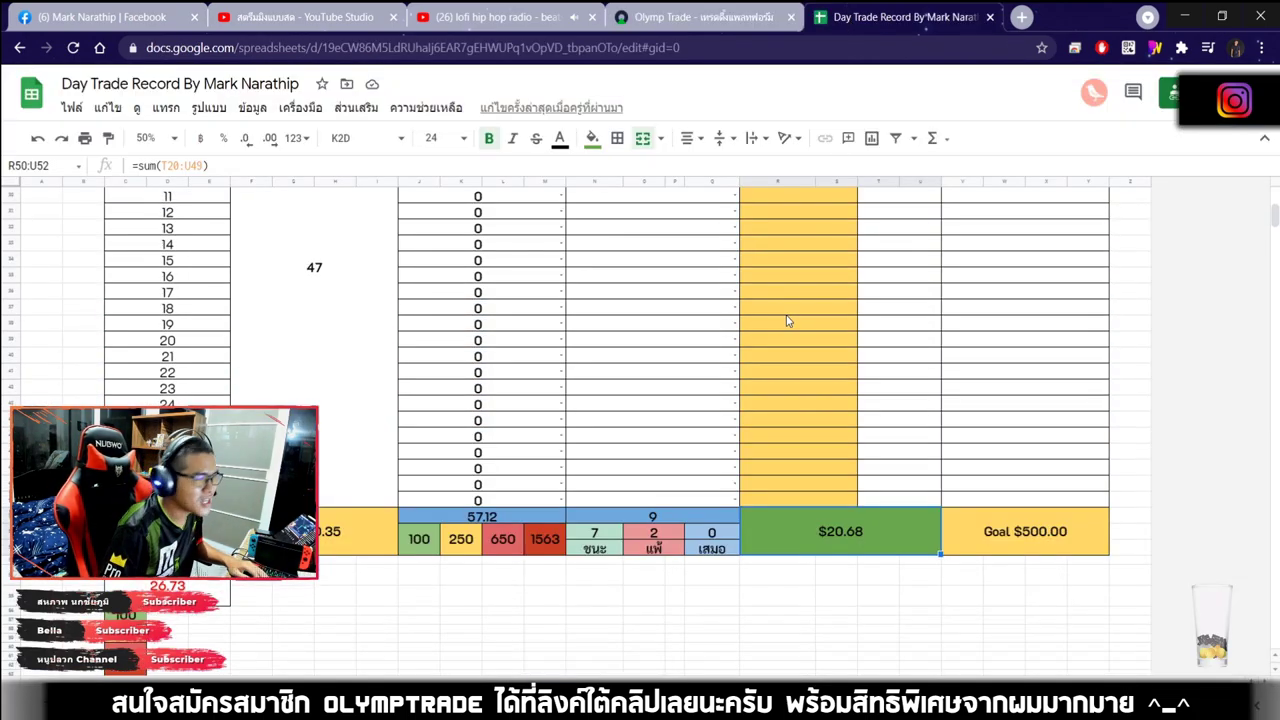
scroll(786, 320, down, 3)
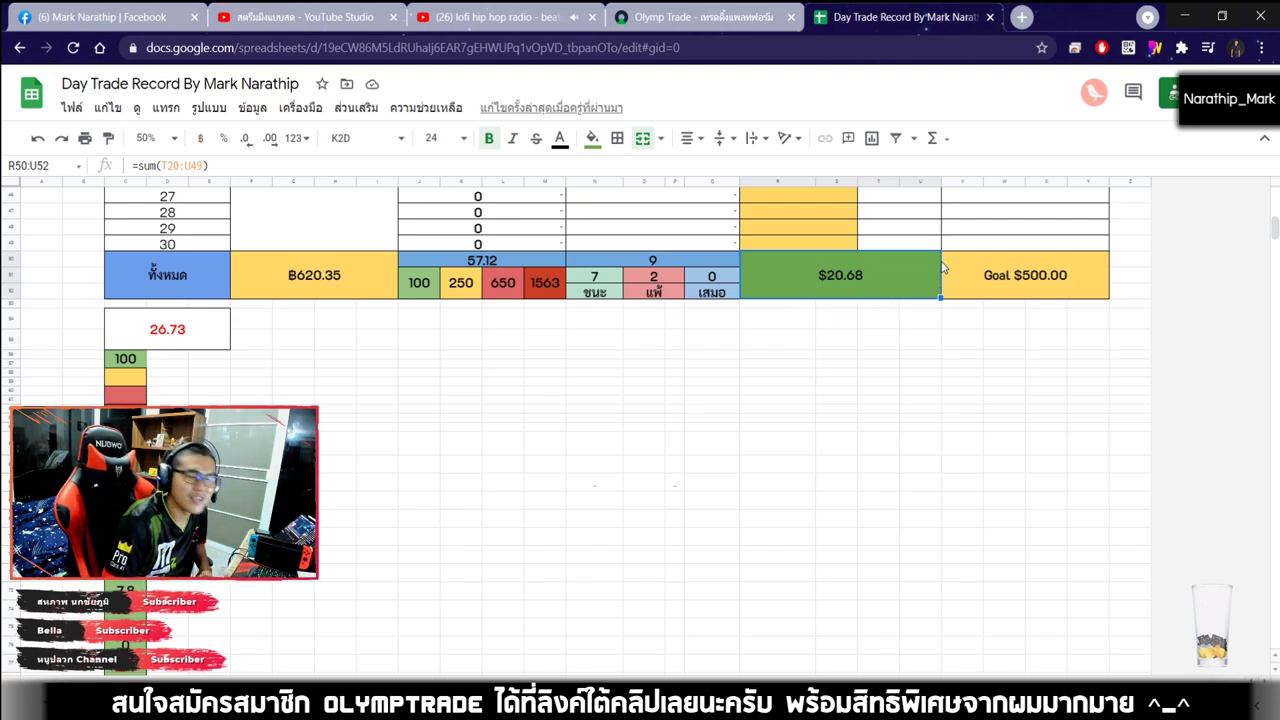
click(748, 18)
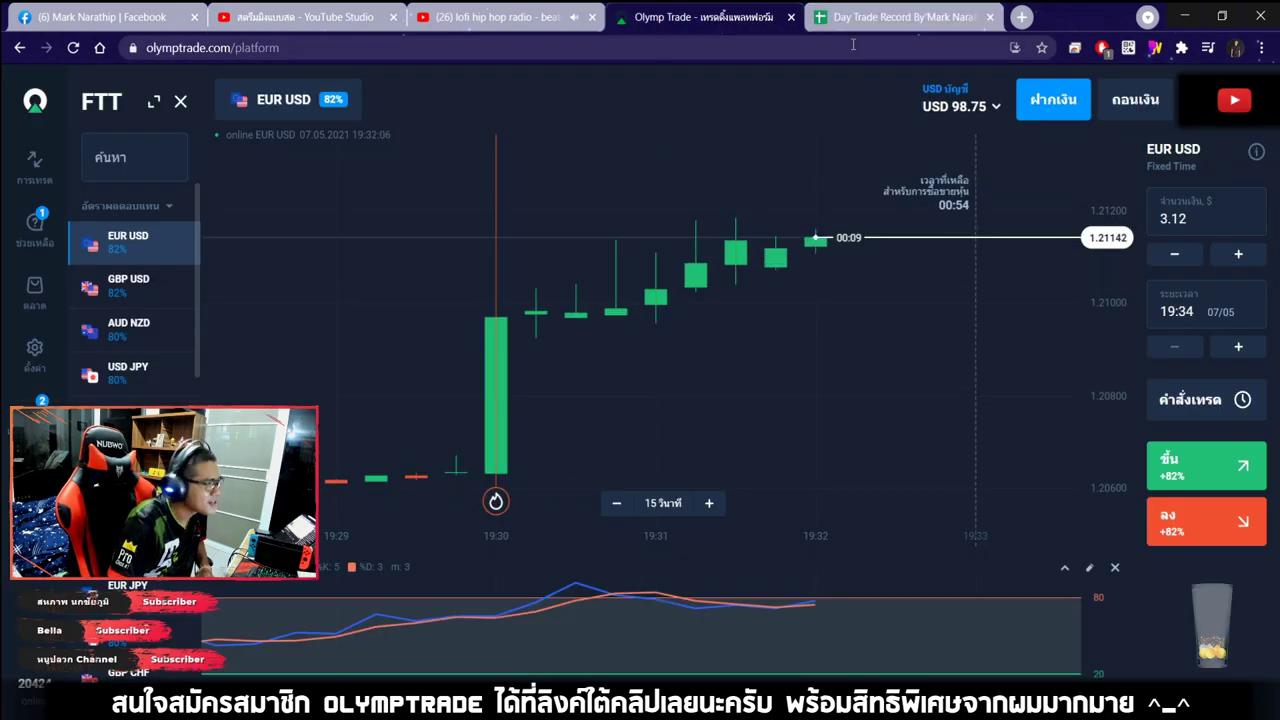
Switch to the spreadsheet and review the trade count in the summary row and the recorded trades from trade 1 on.
click(880, 17)
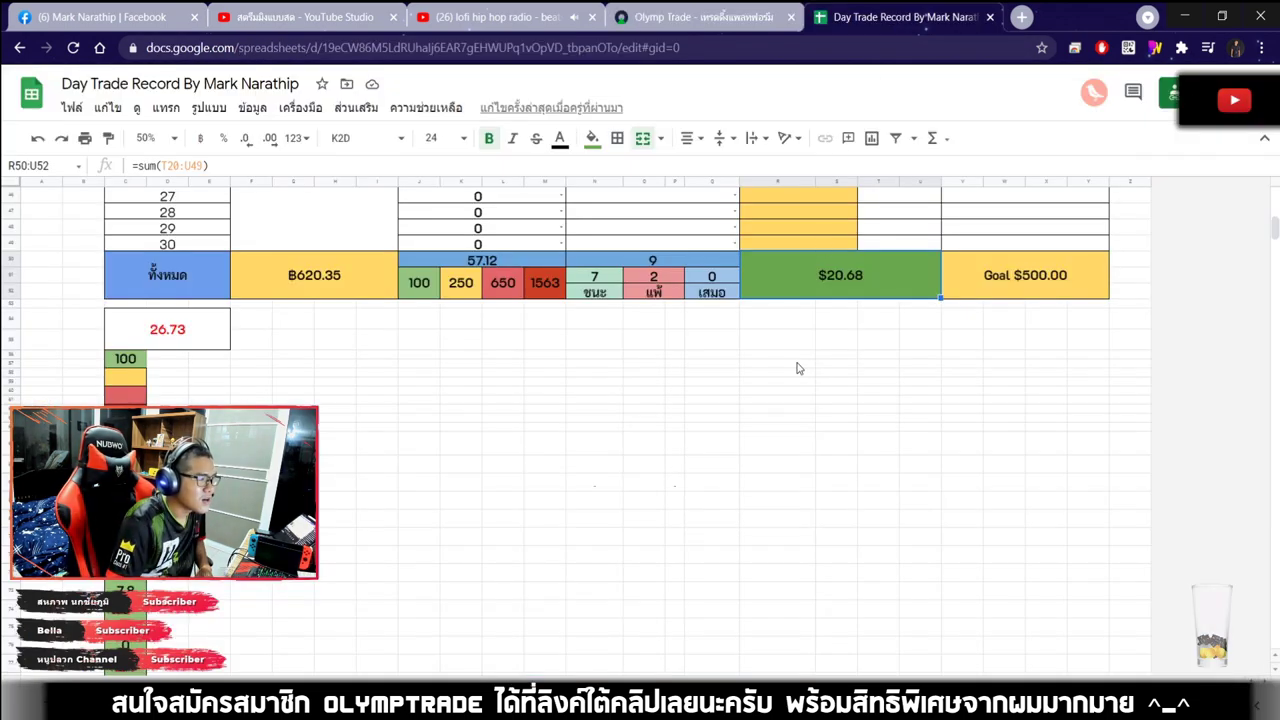
click(673, 266)
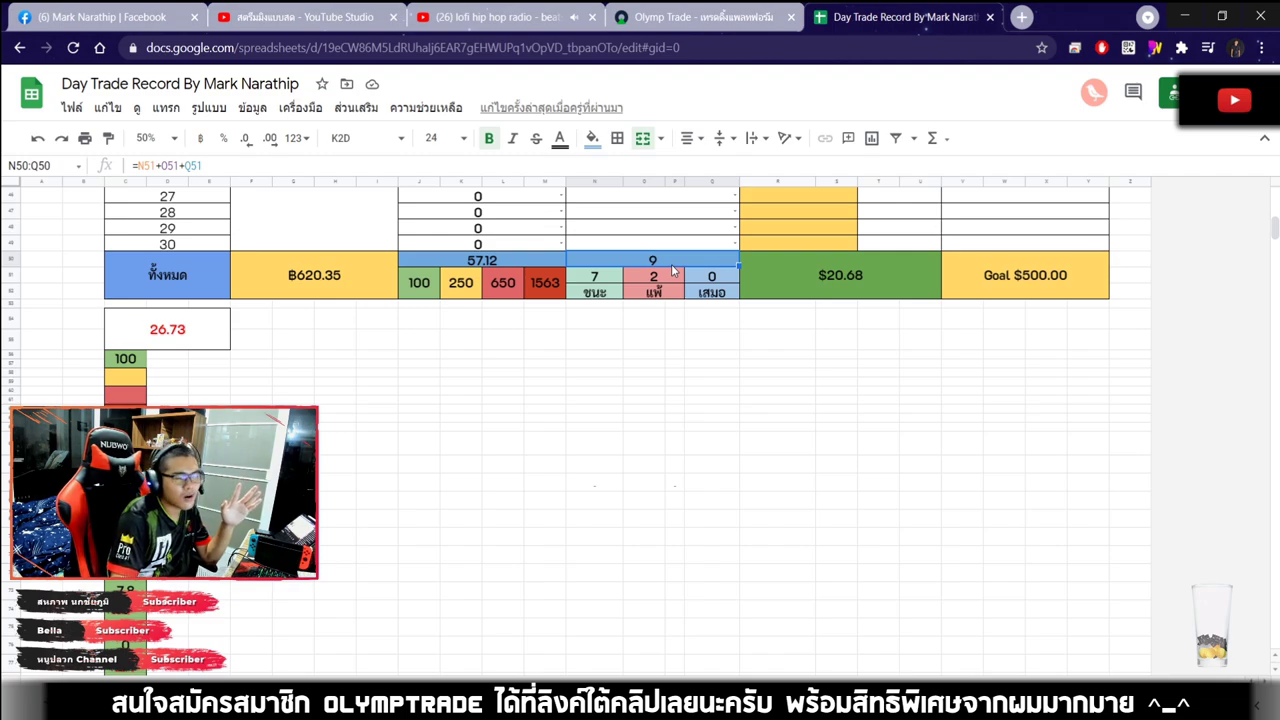
scroll(673, 270, up, 5)
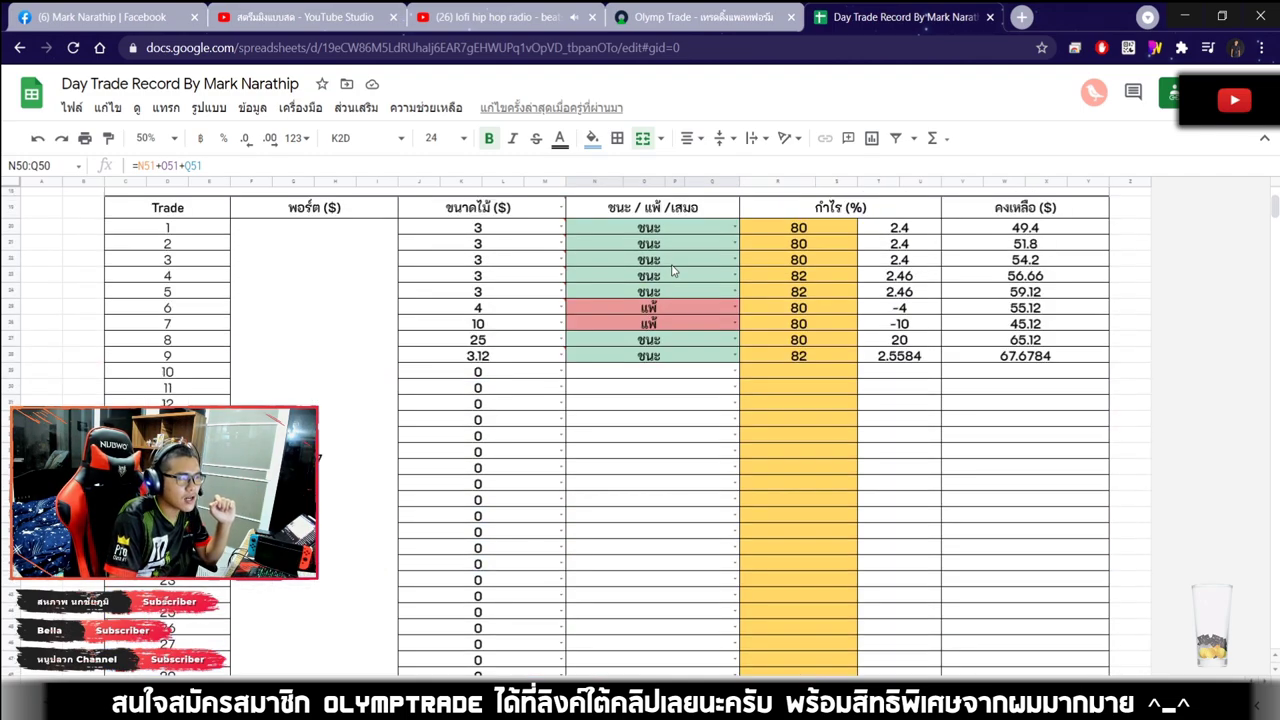
Review the win/loss counts and profit total in the summary row, and the recorded result of trade 9.
scroll(673, 270, down, 4)
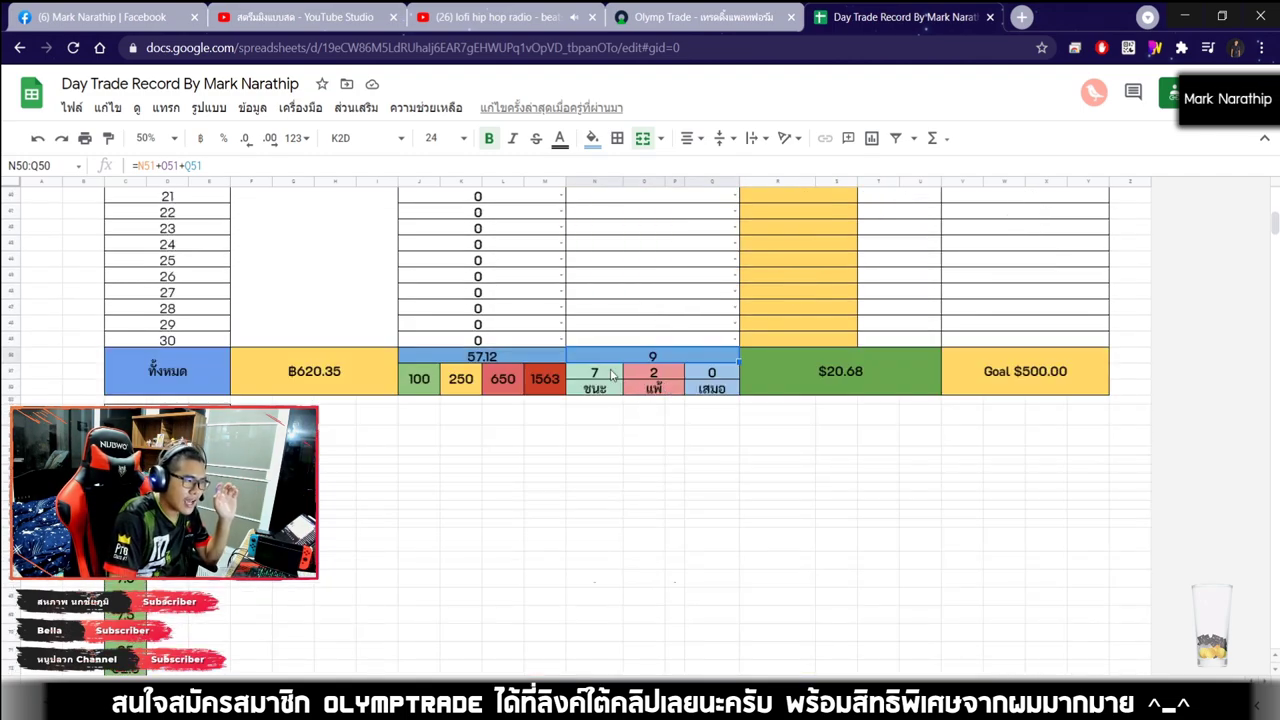
click(671, 375)
click(879, 375)
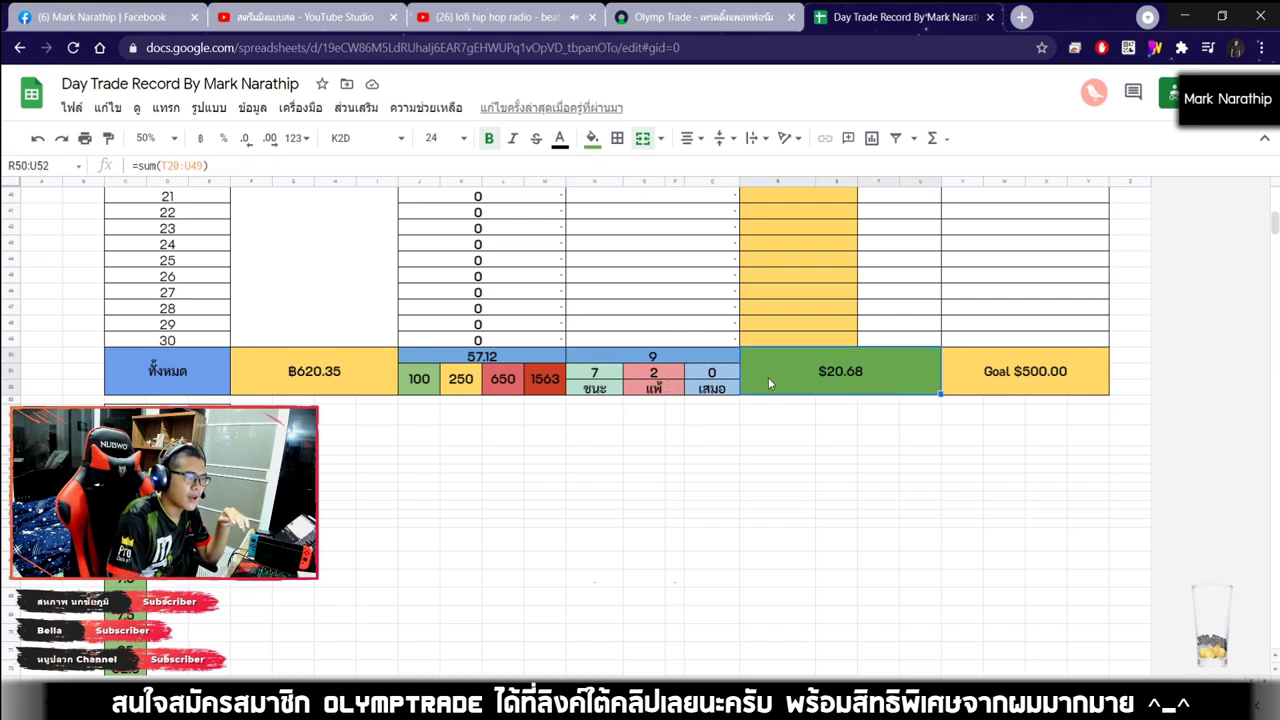
scroll(674, 388, up, 3)
click(671, 326)
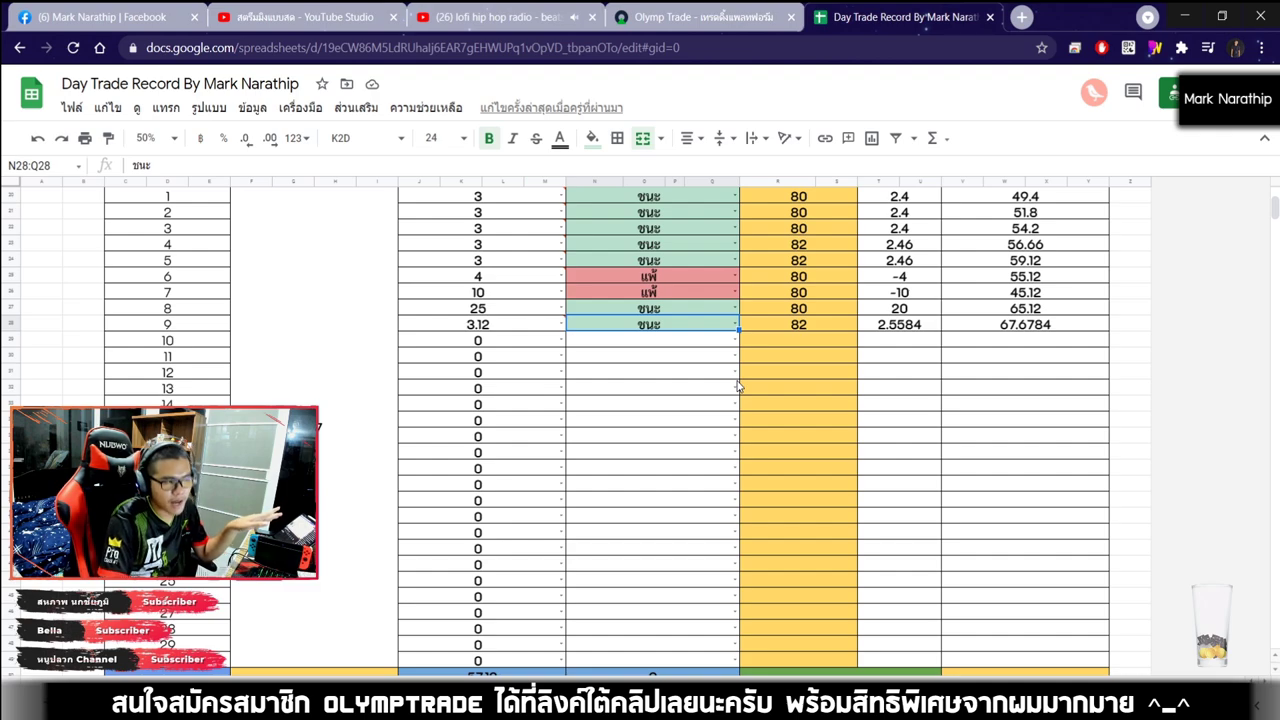
Return to the summary row from the trade list and recheck the formula behind the dollar profit total.
scroll(738, 386, down, 5)
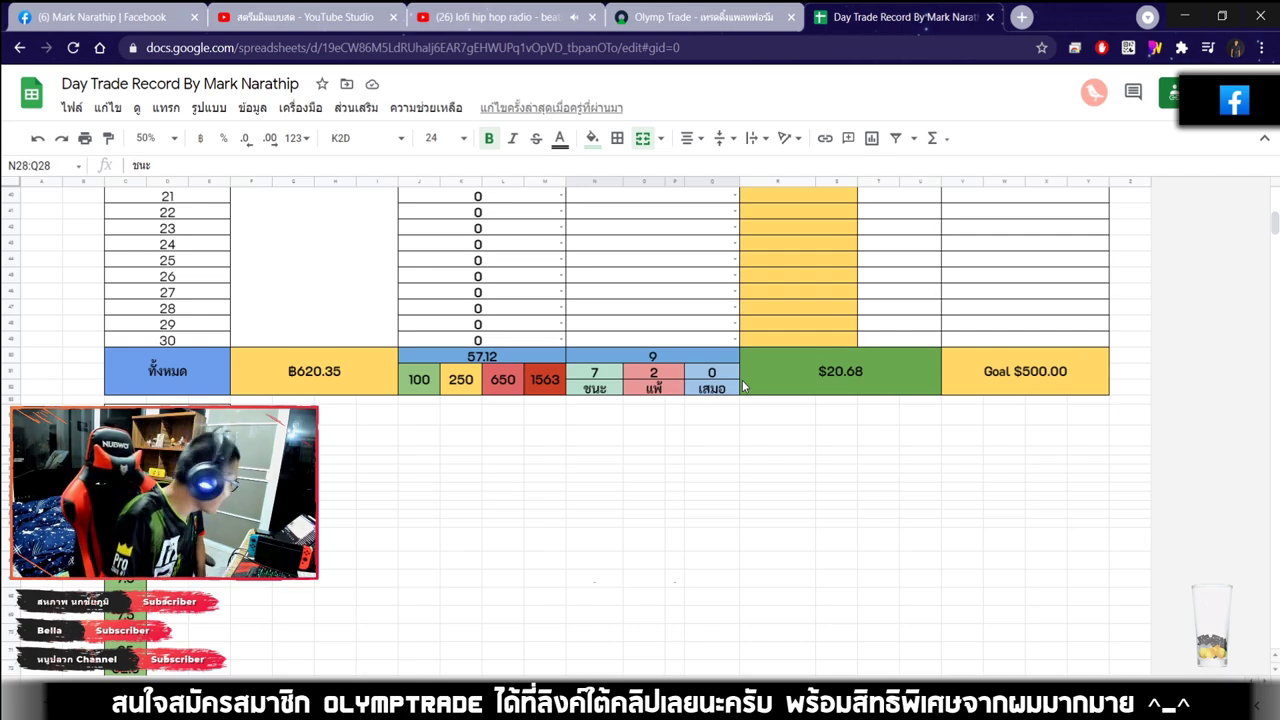
click(729, 470)
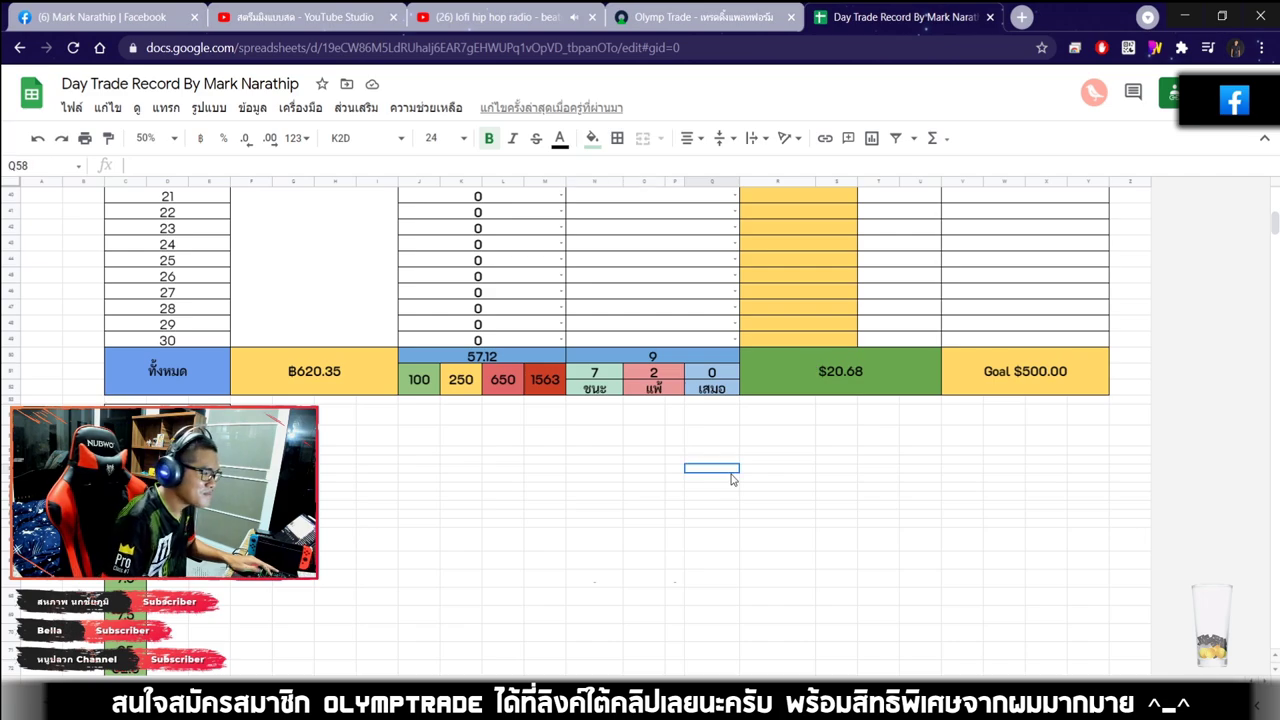
click(808, 418)
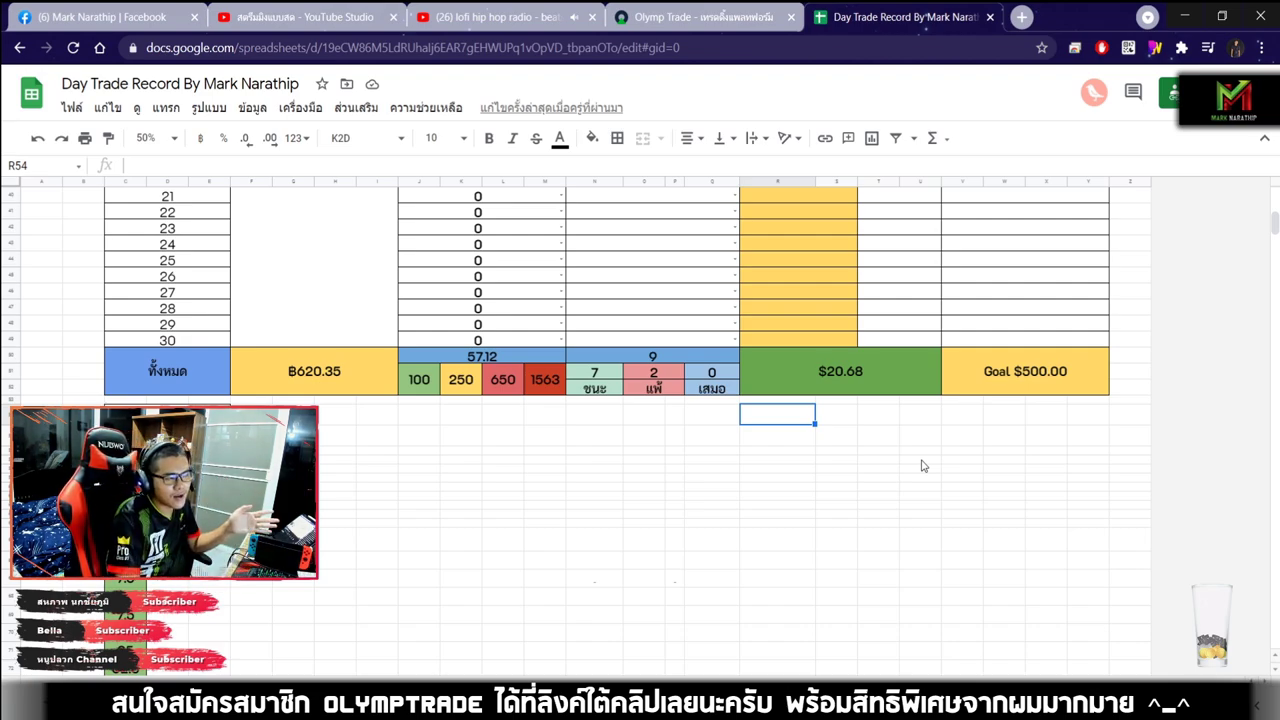
click(898, 392)
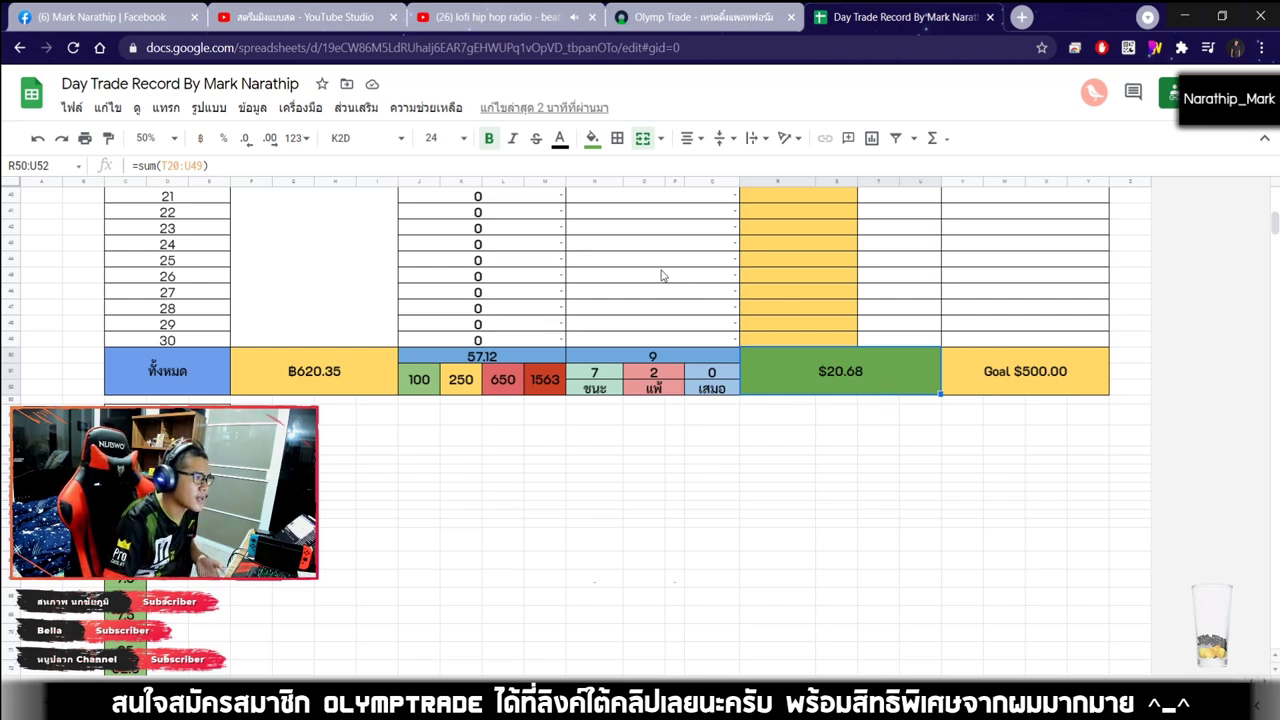
Check the live stream page in YouTube Studio and return to the spreadsheet to review the total trade count and win count.
click(270, 20)
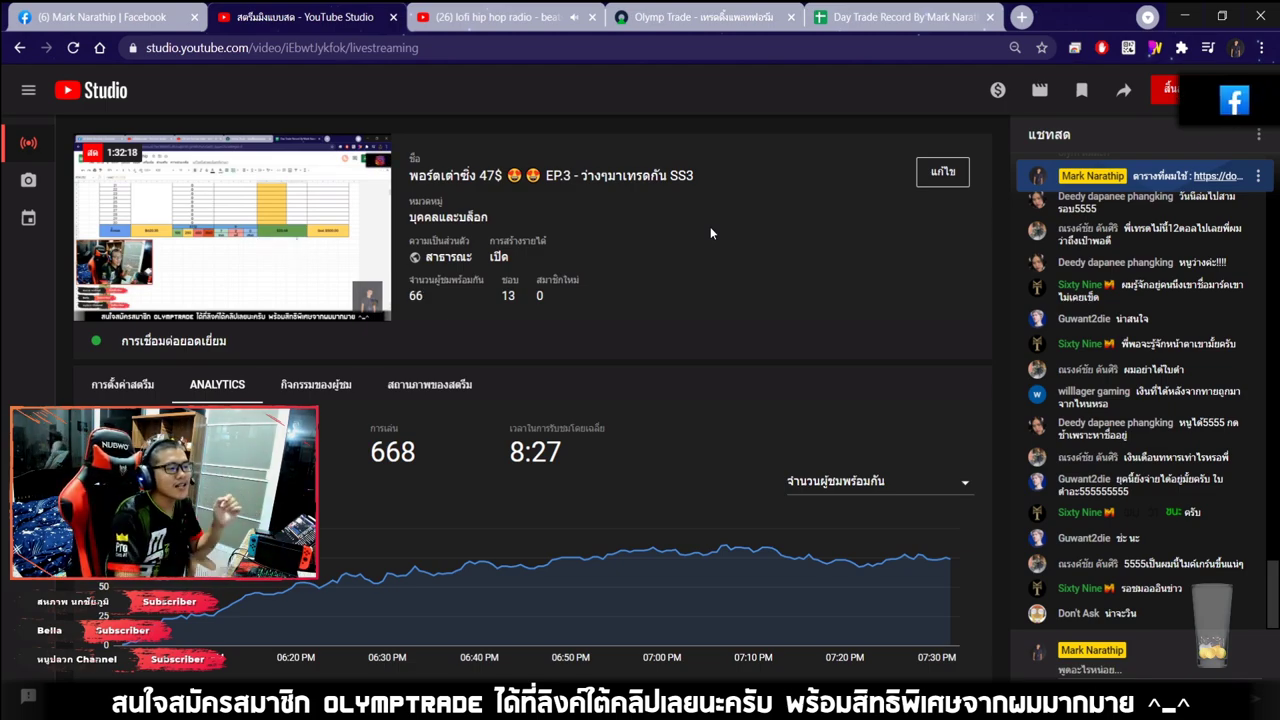
key(ctrl+5)
click(640, 358)
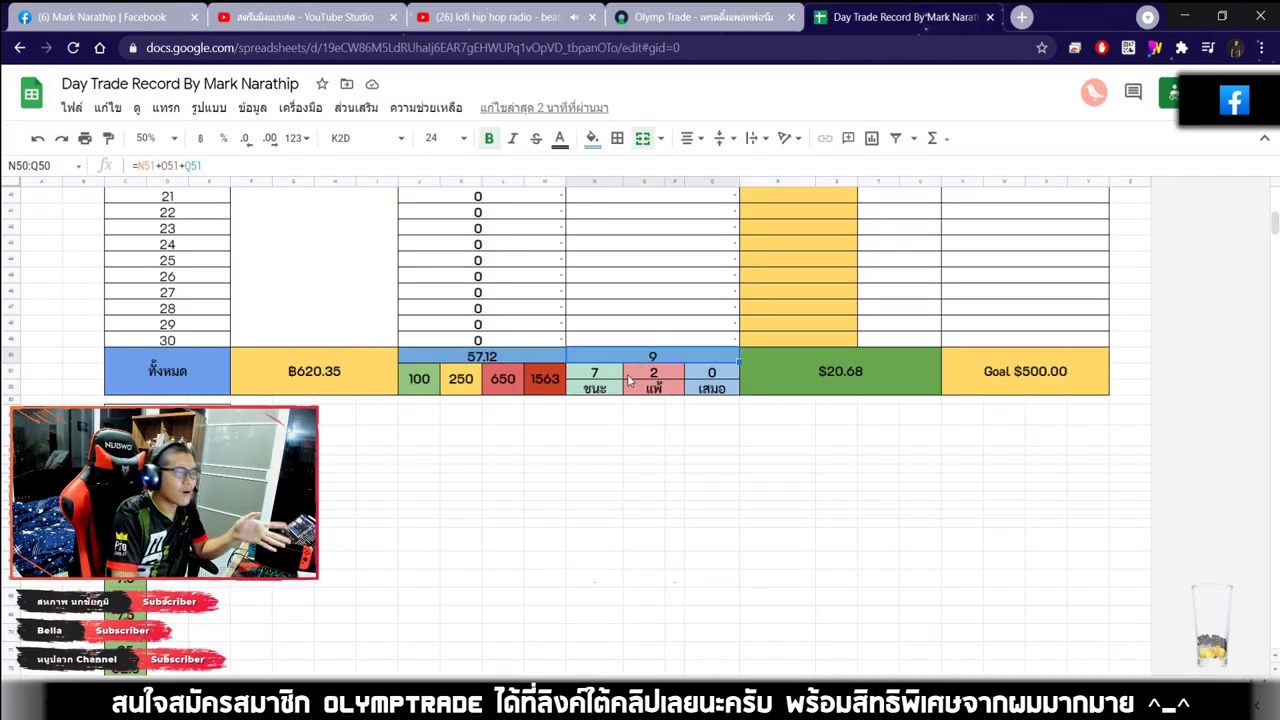
click(601, 378)
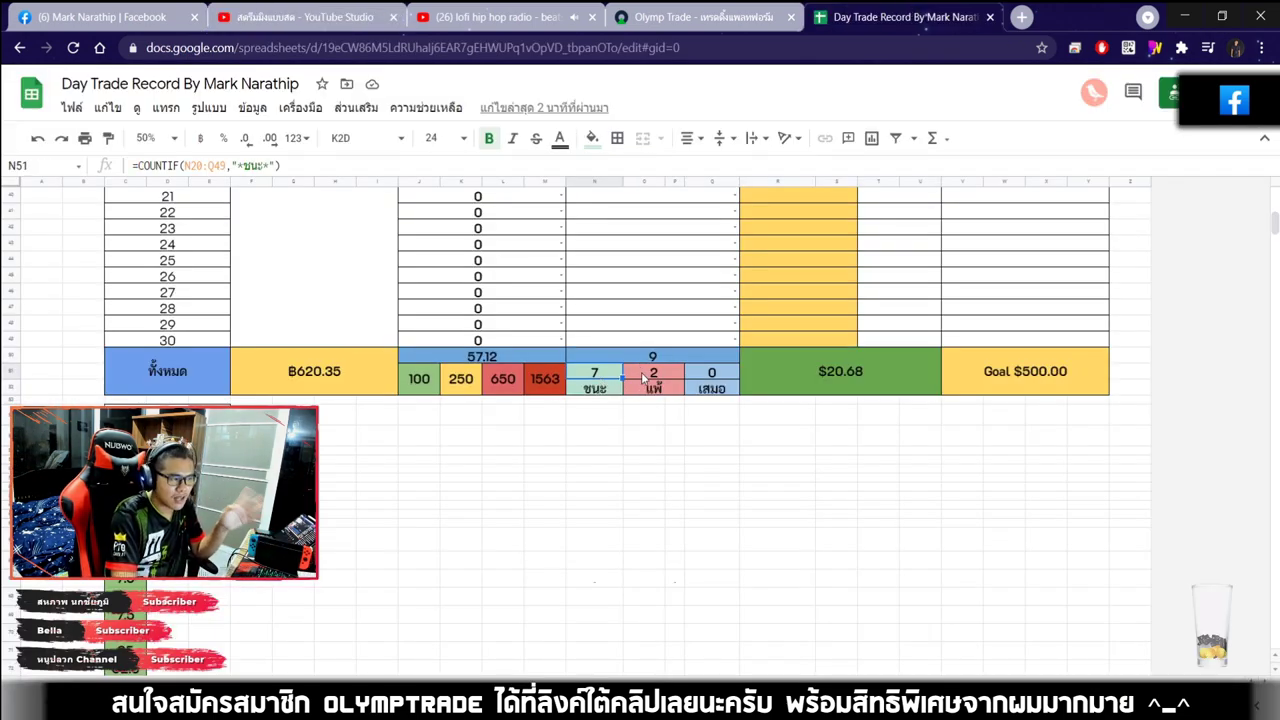
click(716, 420)
Review the dollar profit total and its baht conversion in the summary row.
click(815, 390)
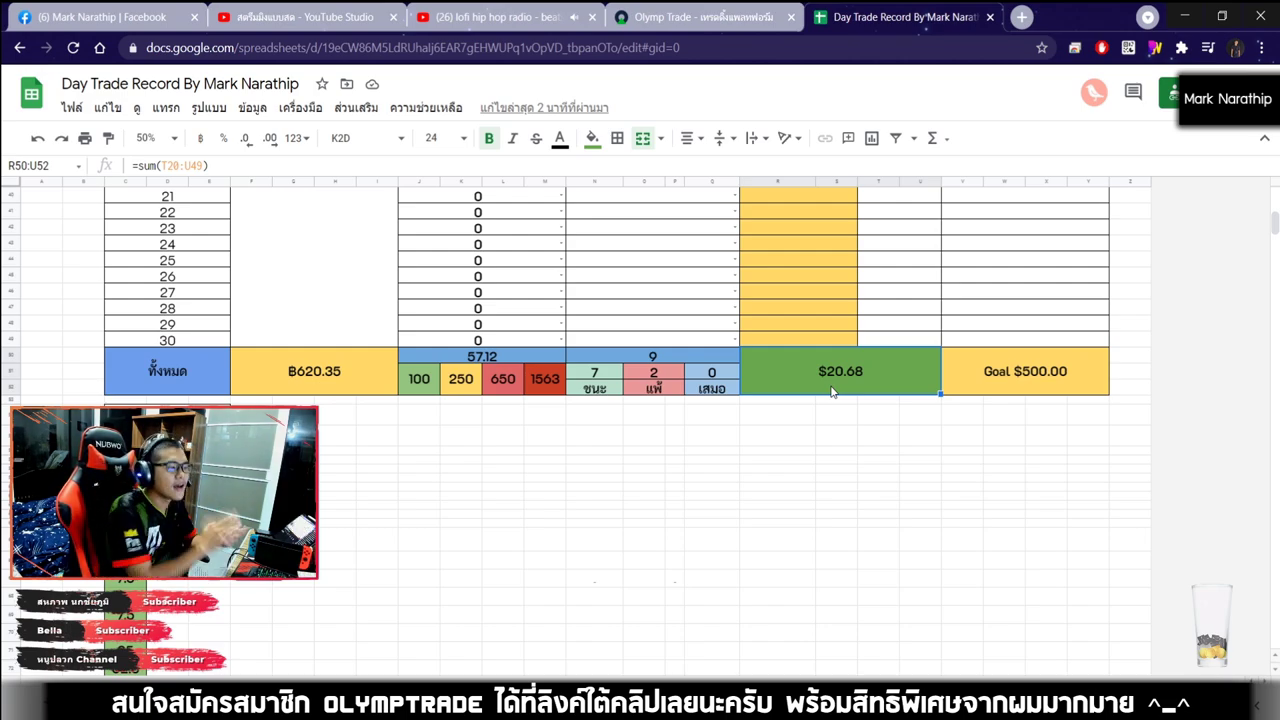
scroll(831, 391, down, 1)
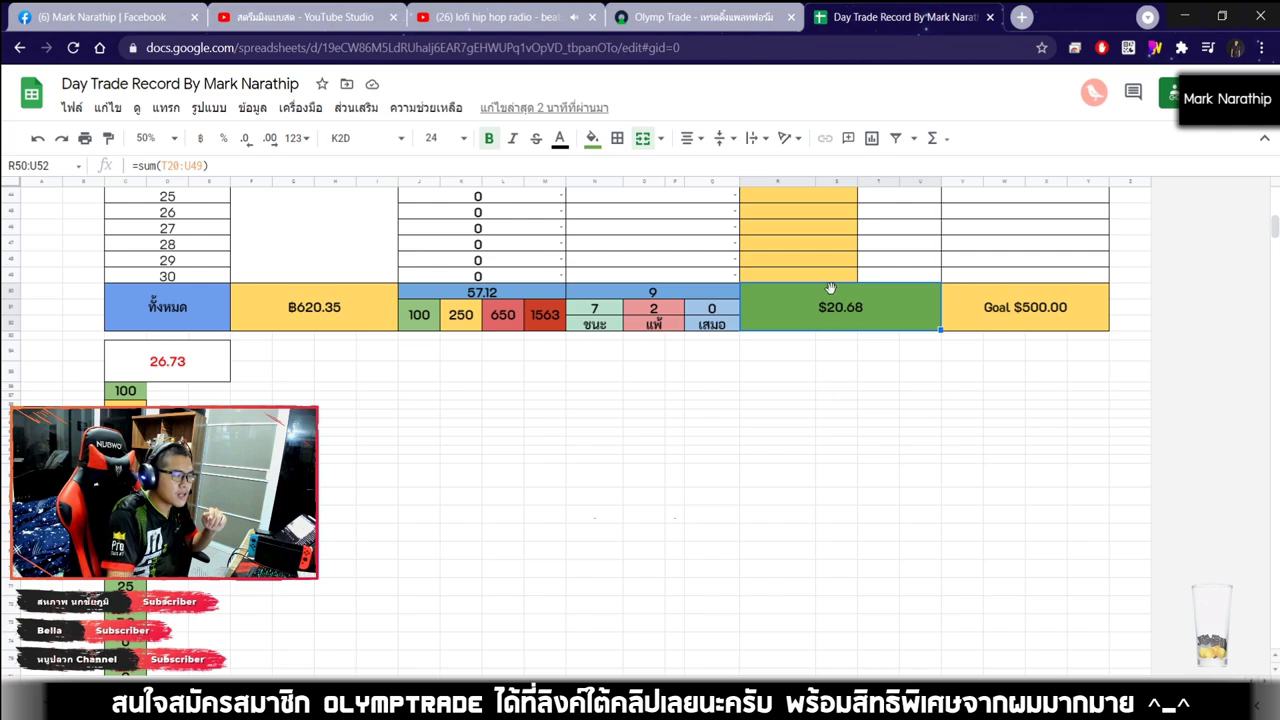
click(313, 327)
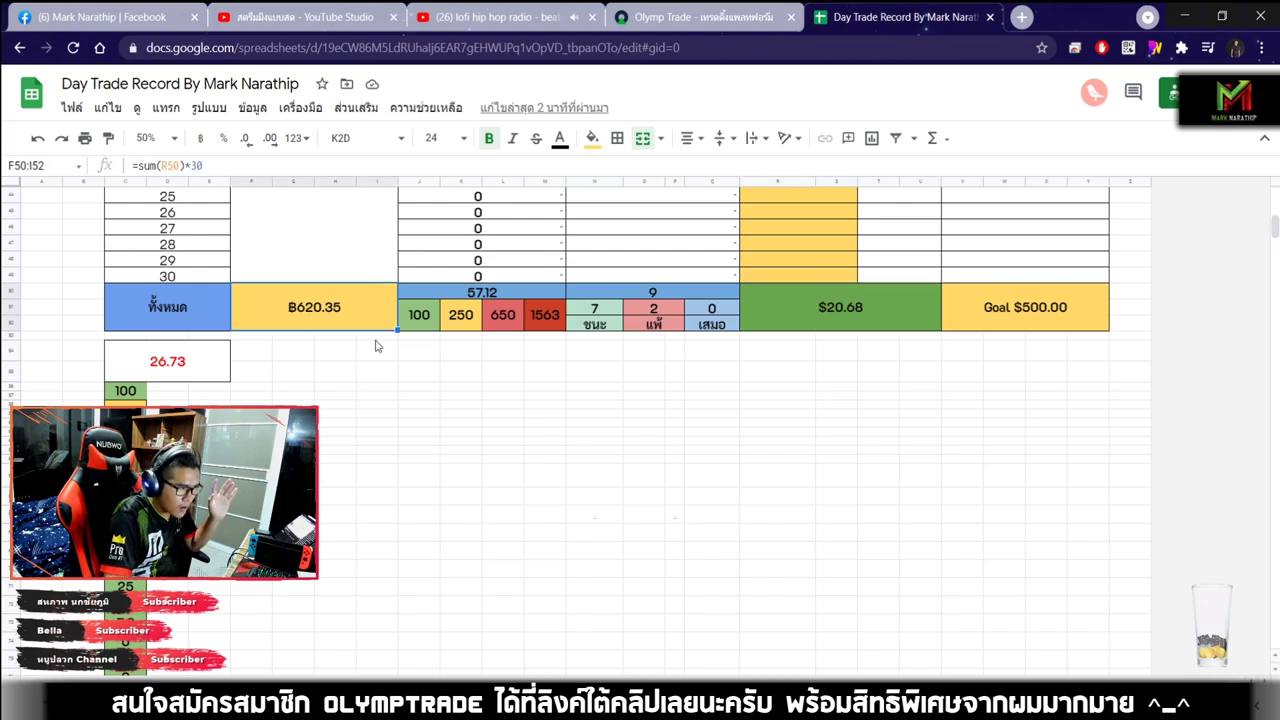
right_click(789, 378)
click(765, 366)
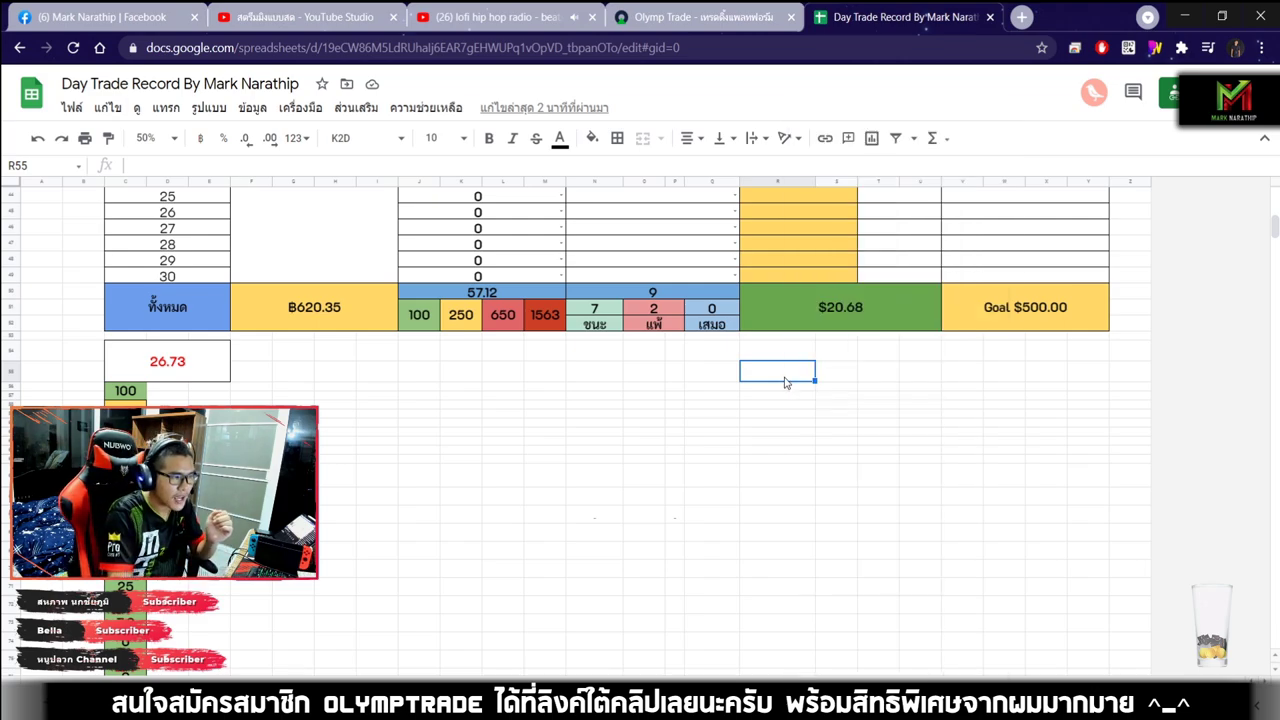
right_click(765, 365)
click(736, 352)
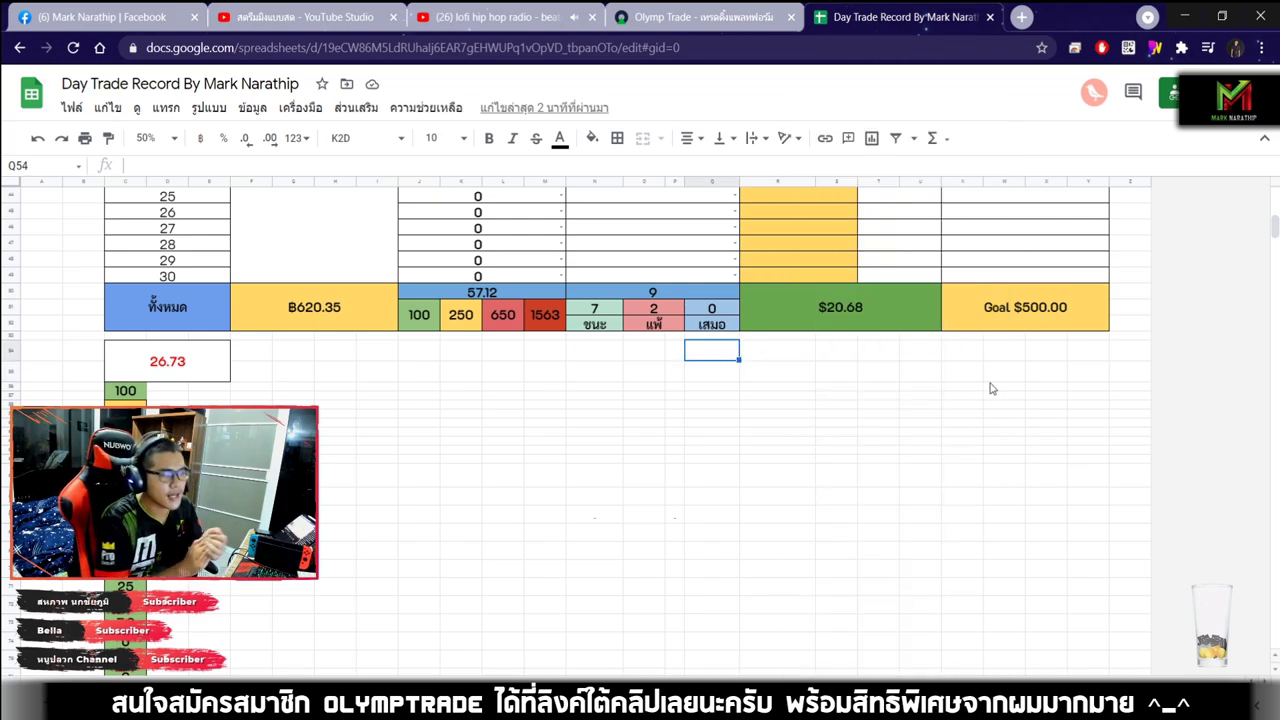